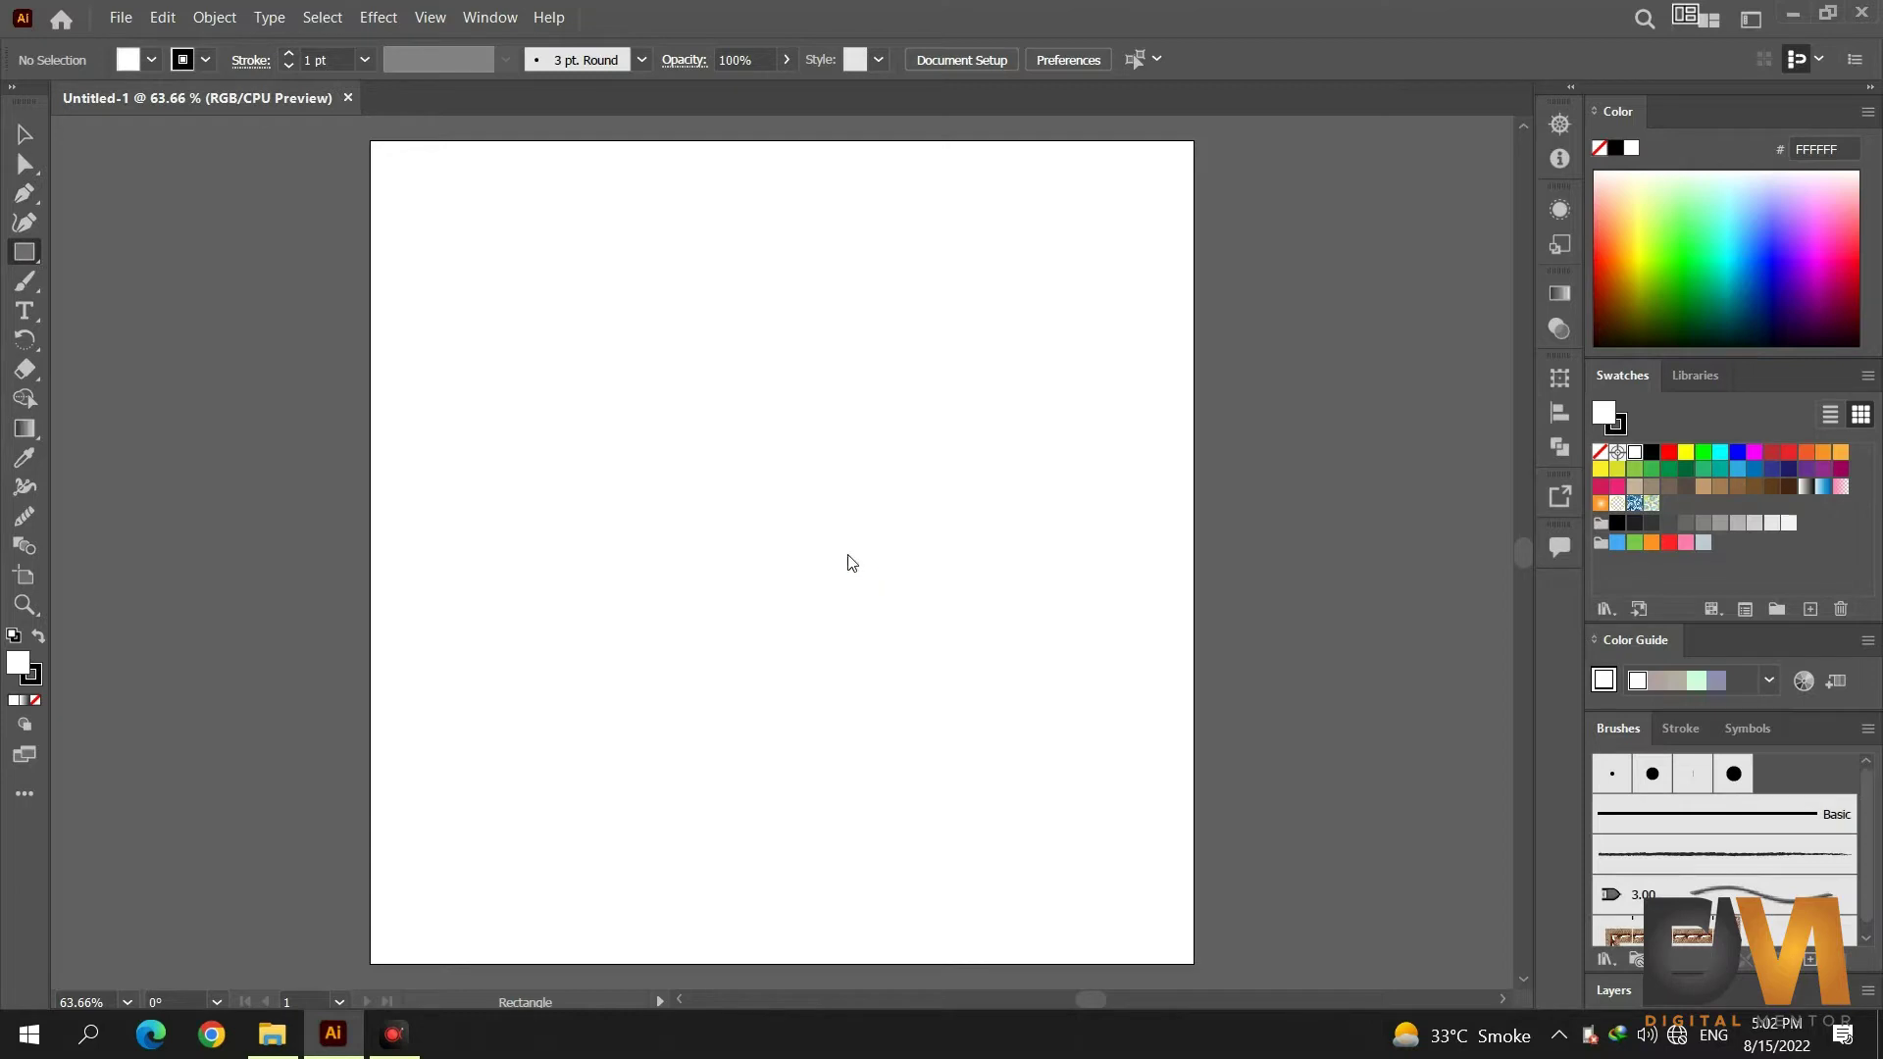
Draw a narrow vertical rectangle with black fill and no stroke, and copy it into three parallel, evenly spaced bars.
left_click(43, 637)
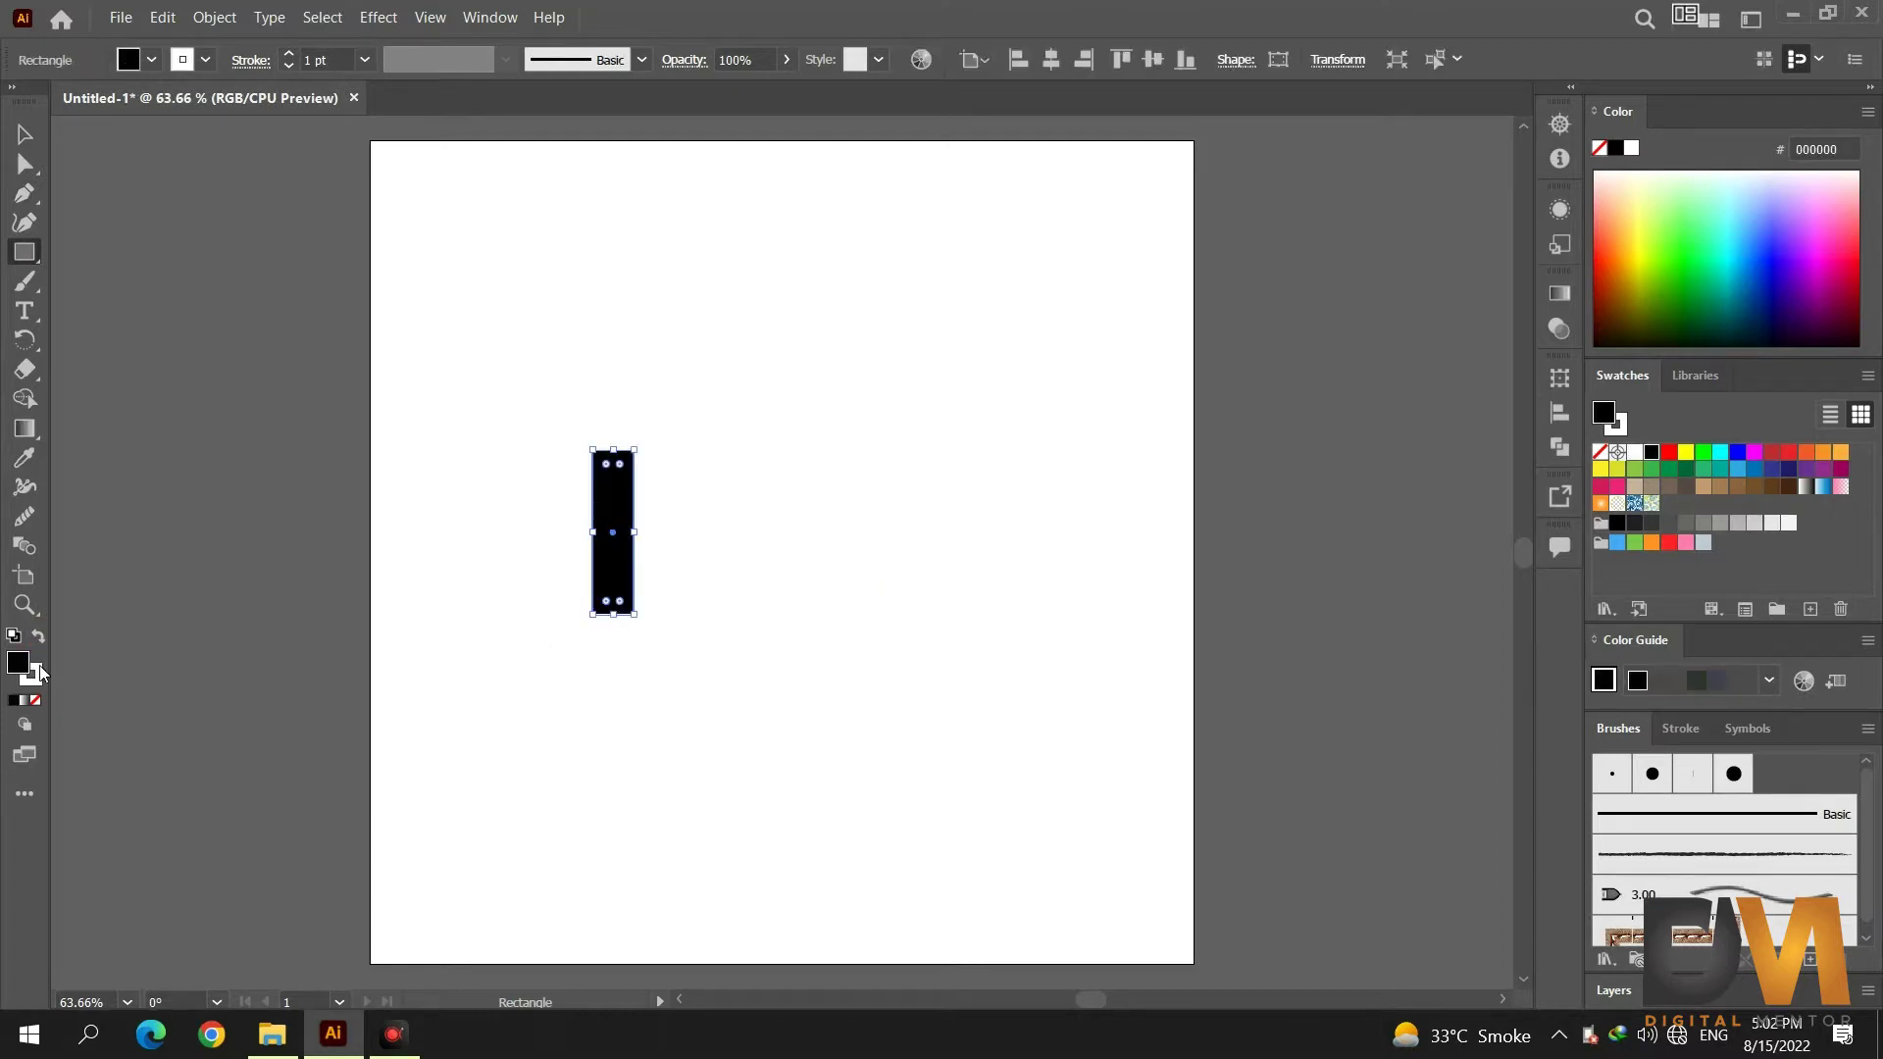
left_click(42, 675)
left_click(36, 701)
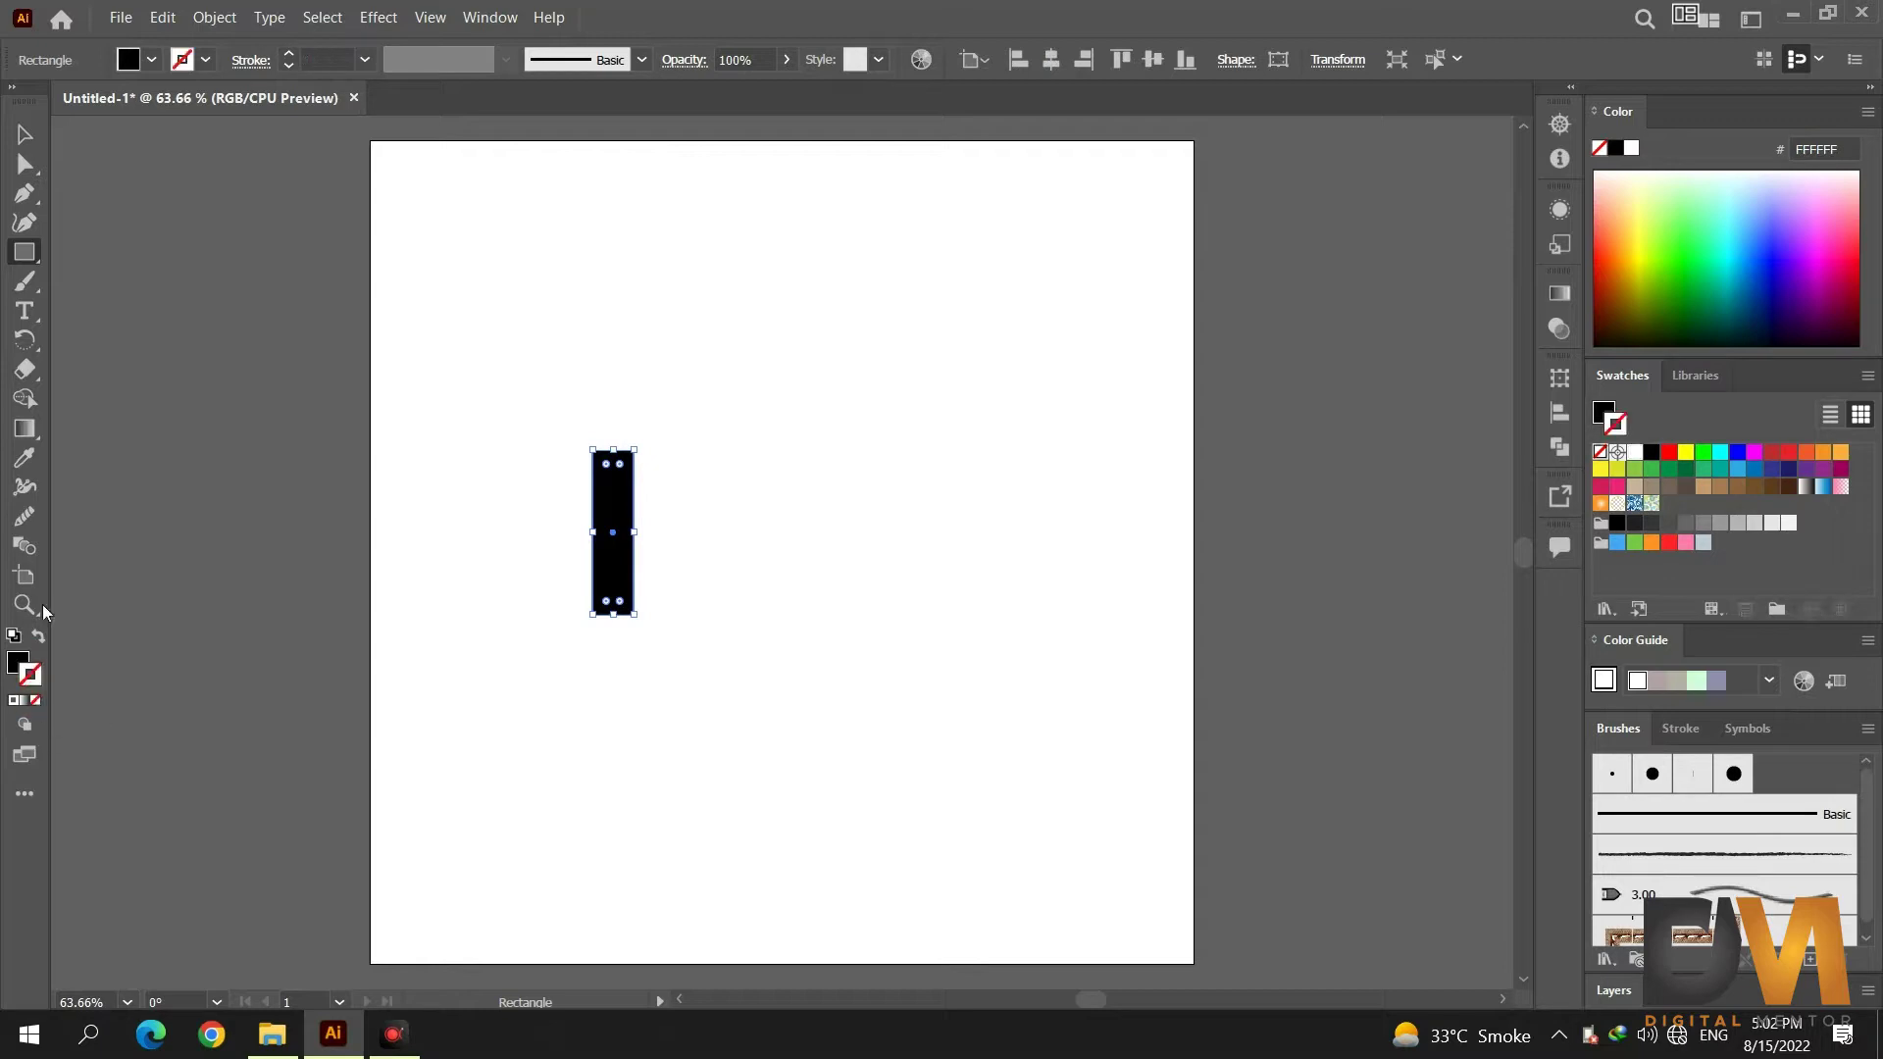
left_click(22, 137)
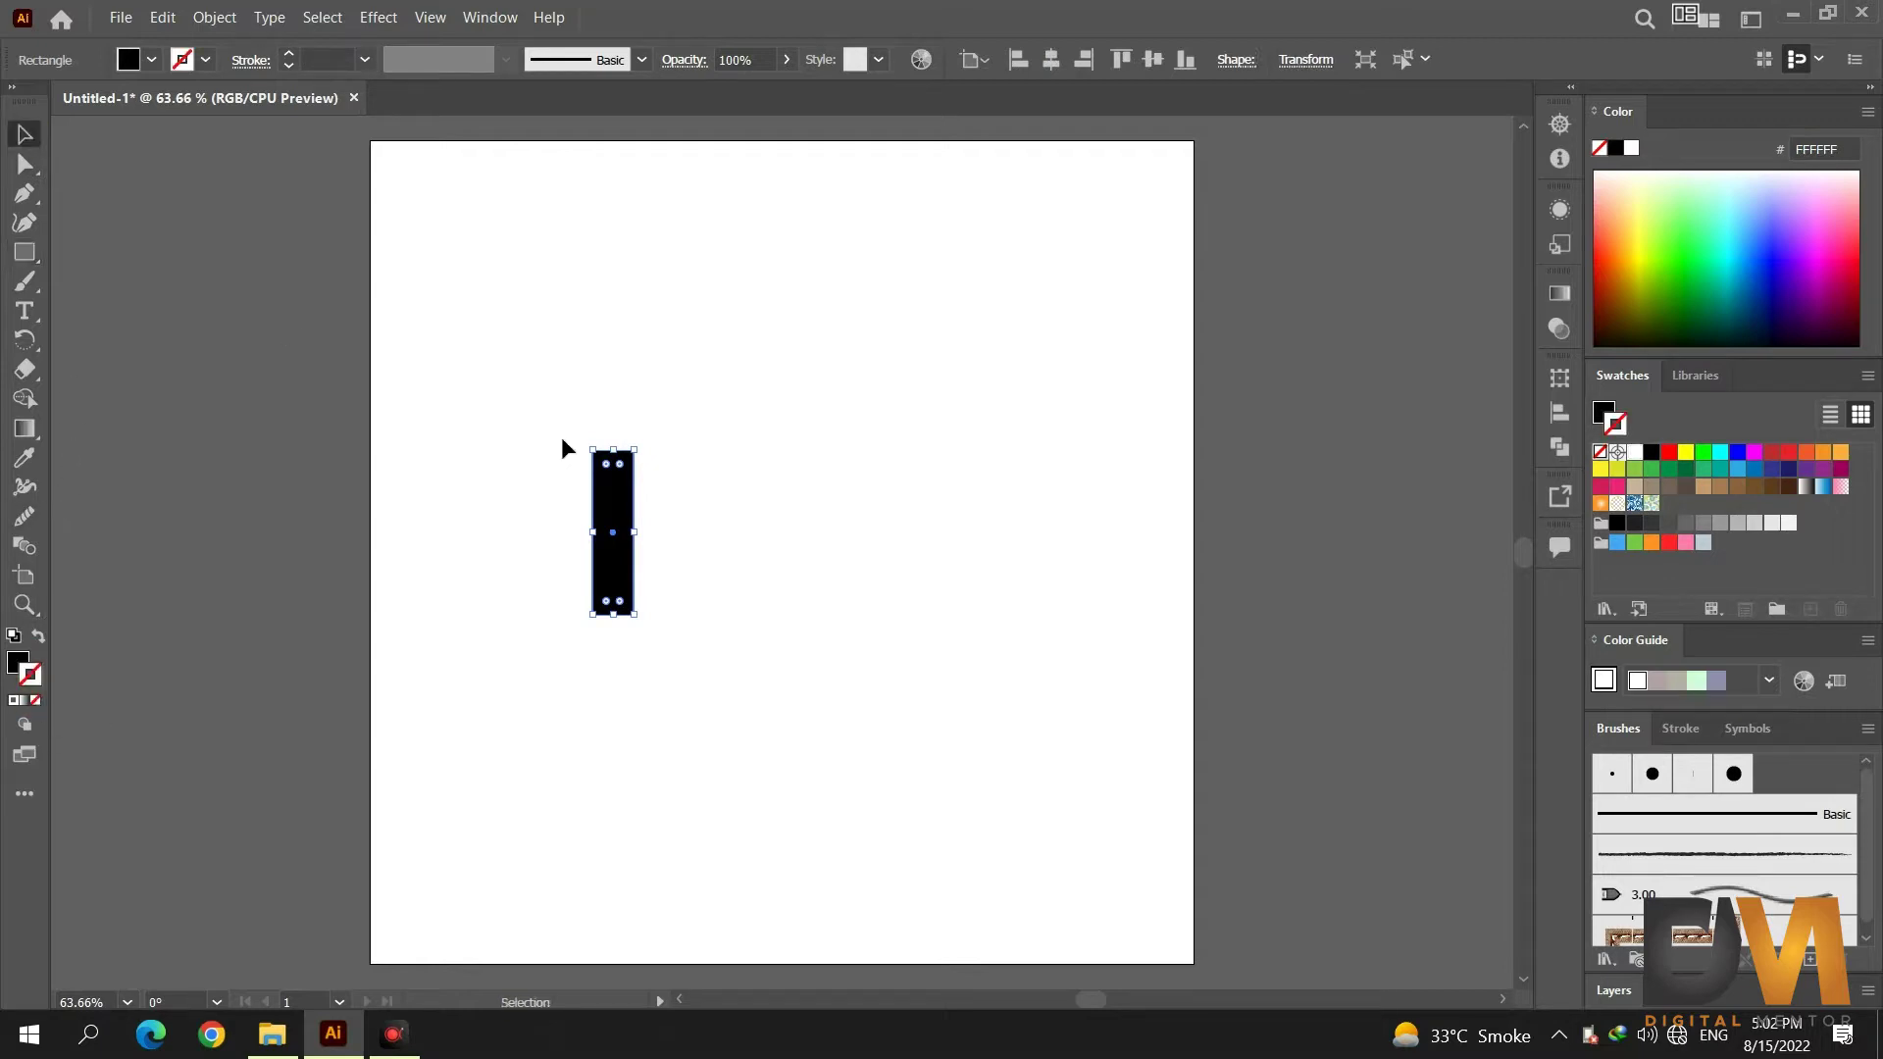
left_click_drag(618, 510, 686, 508)
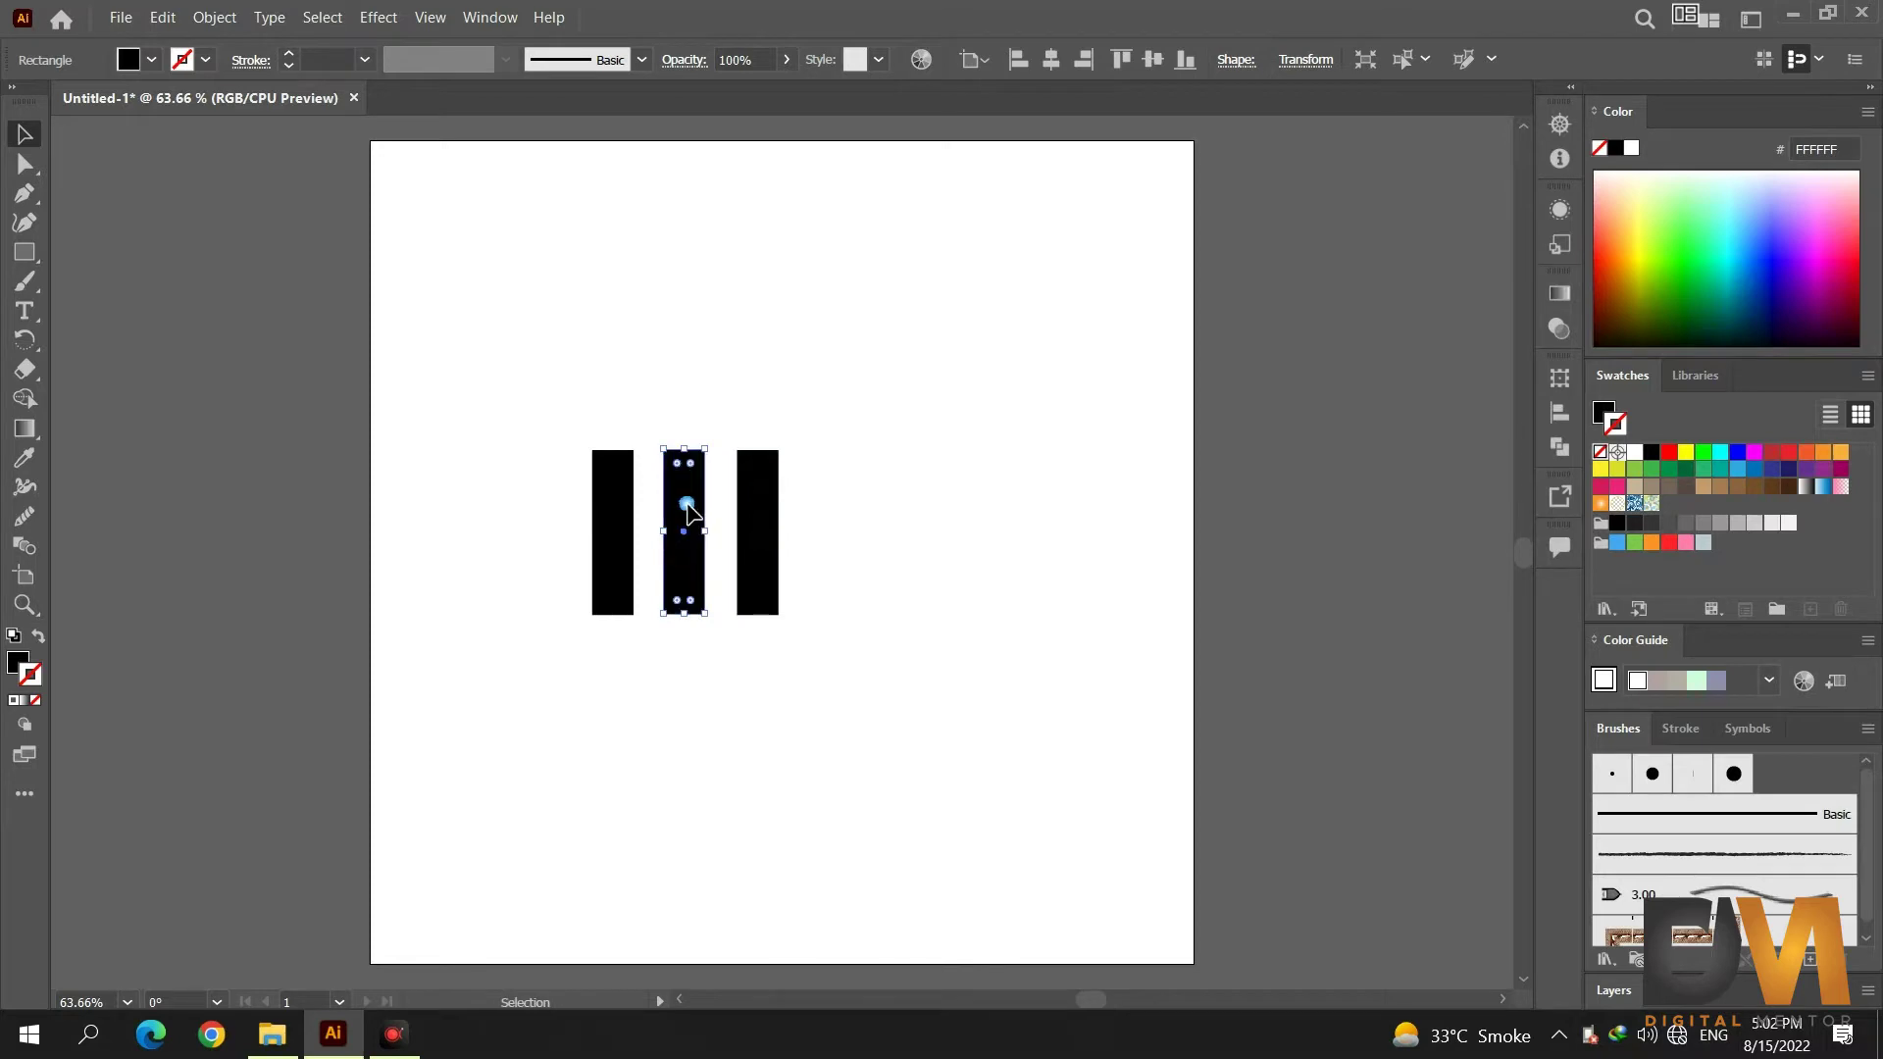
Rotate the middle bar by 45 degrees so it forms the diagonal of an N.
right_click(687, 506)
mouse_move(811, 866)
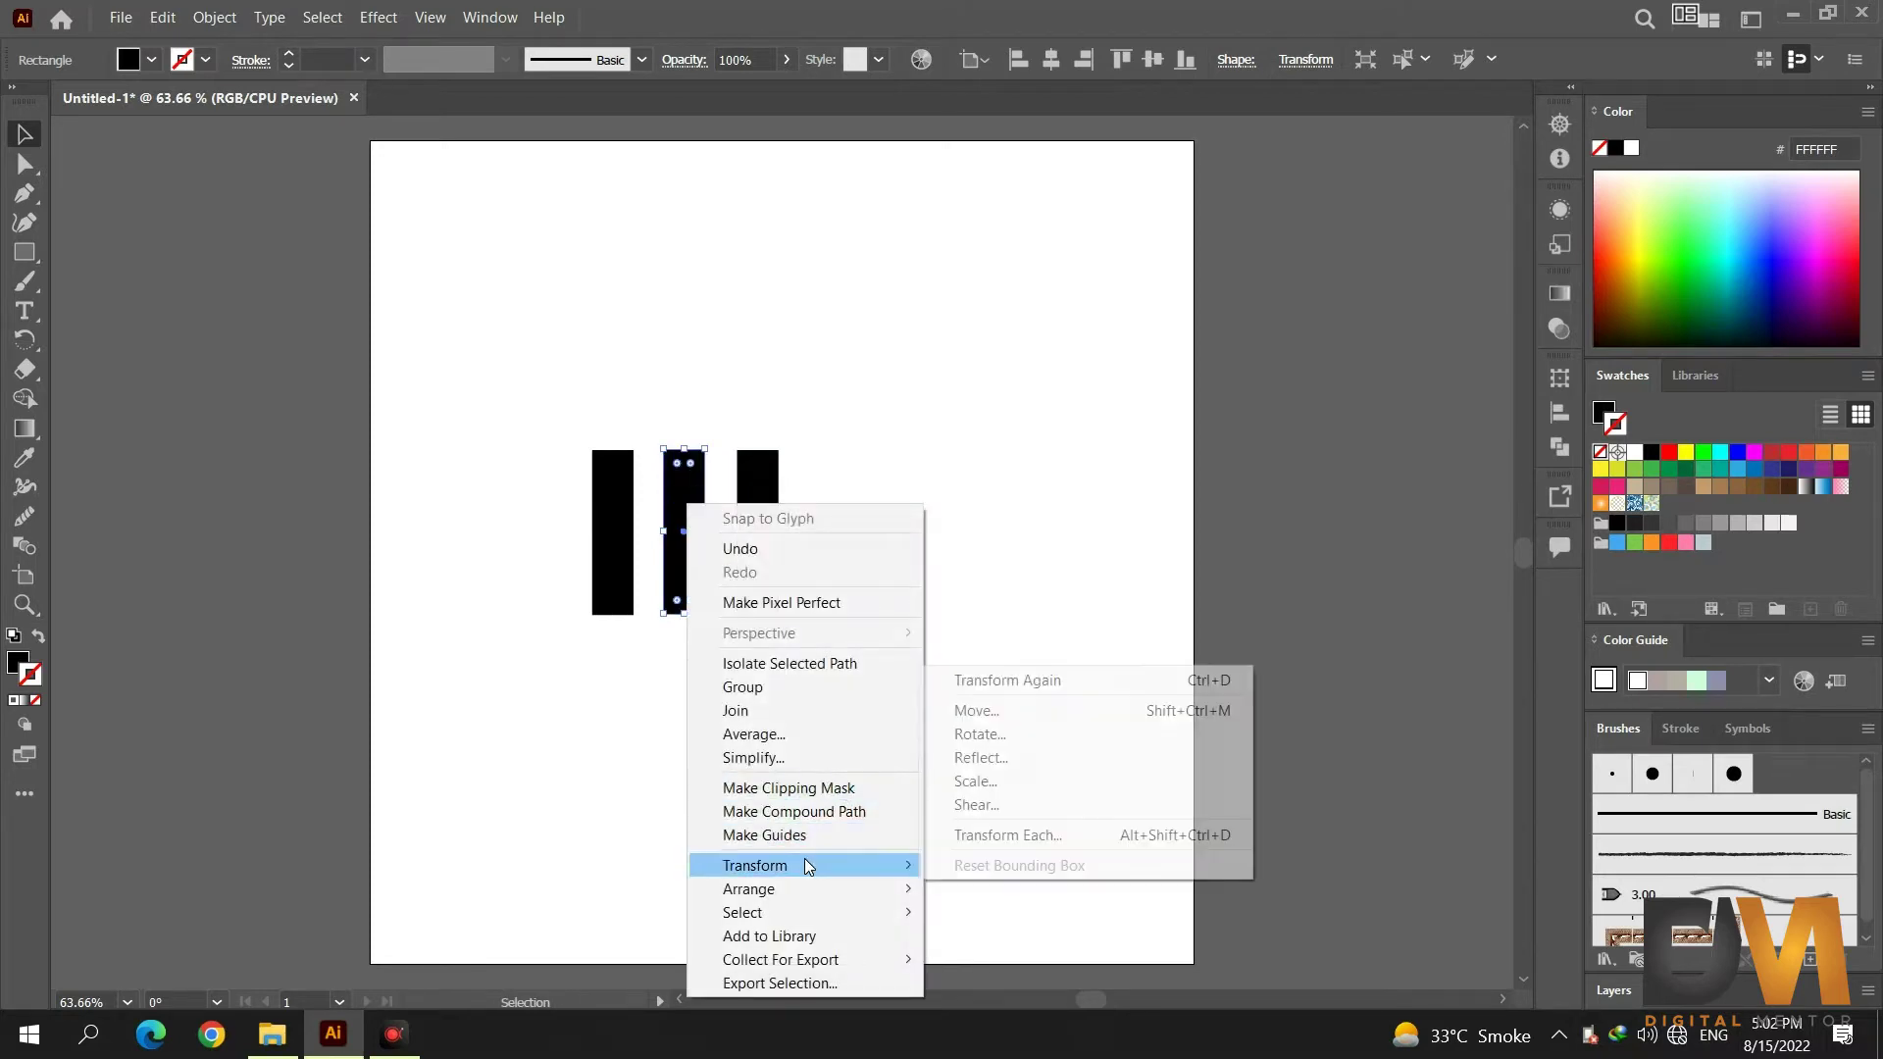
left_click(1030, 741)
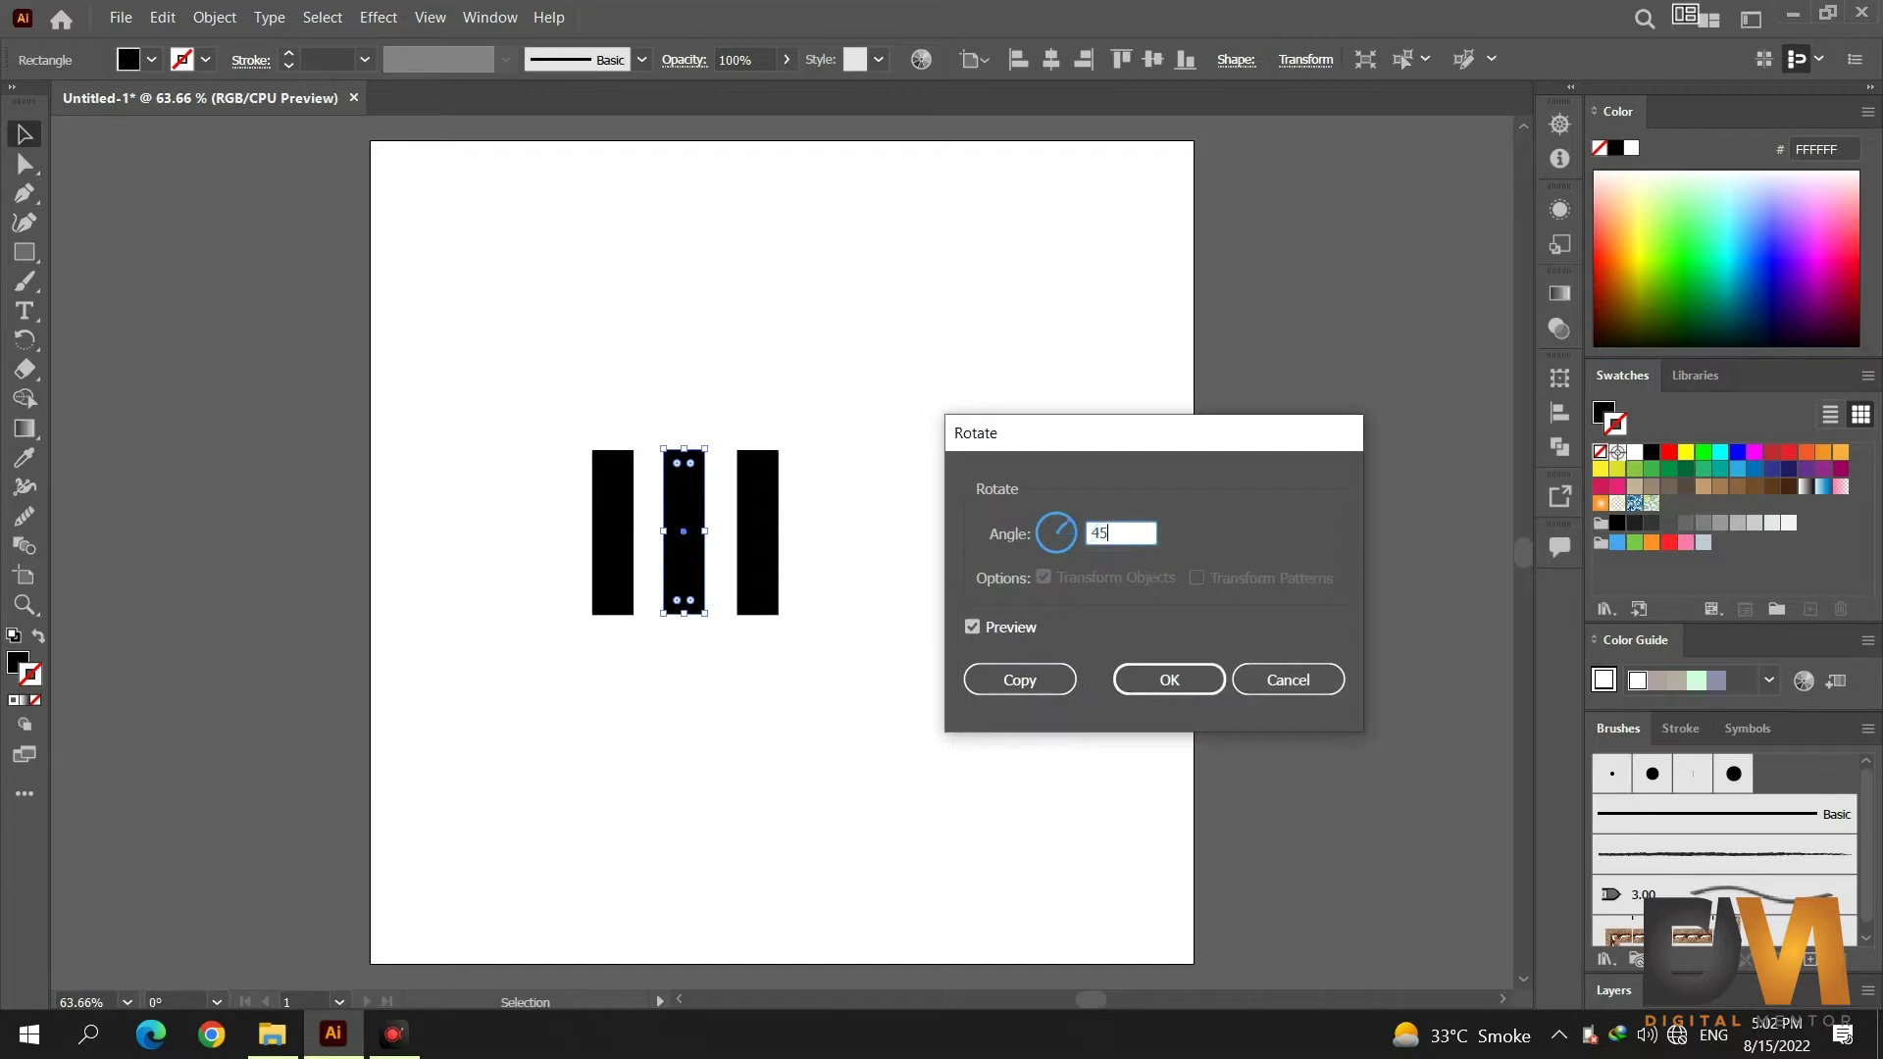
left_click(1172, 677)
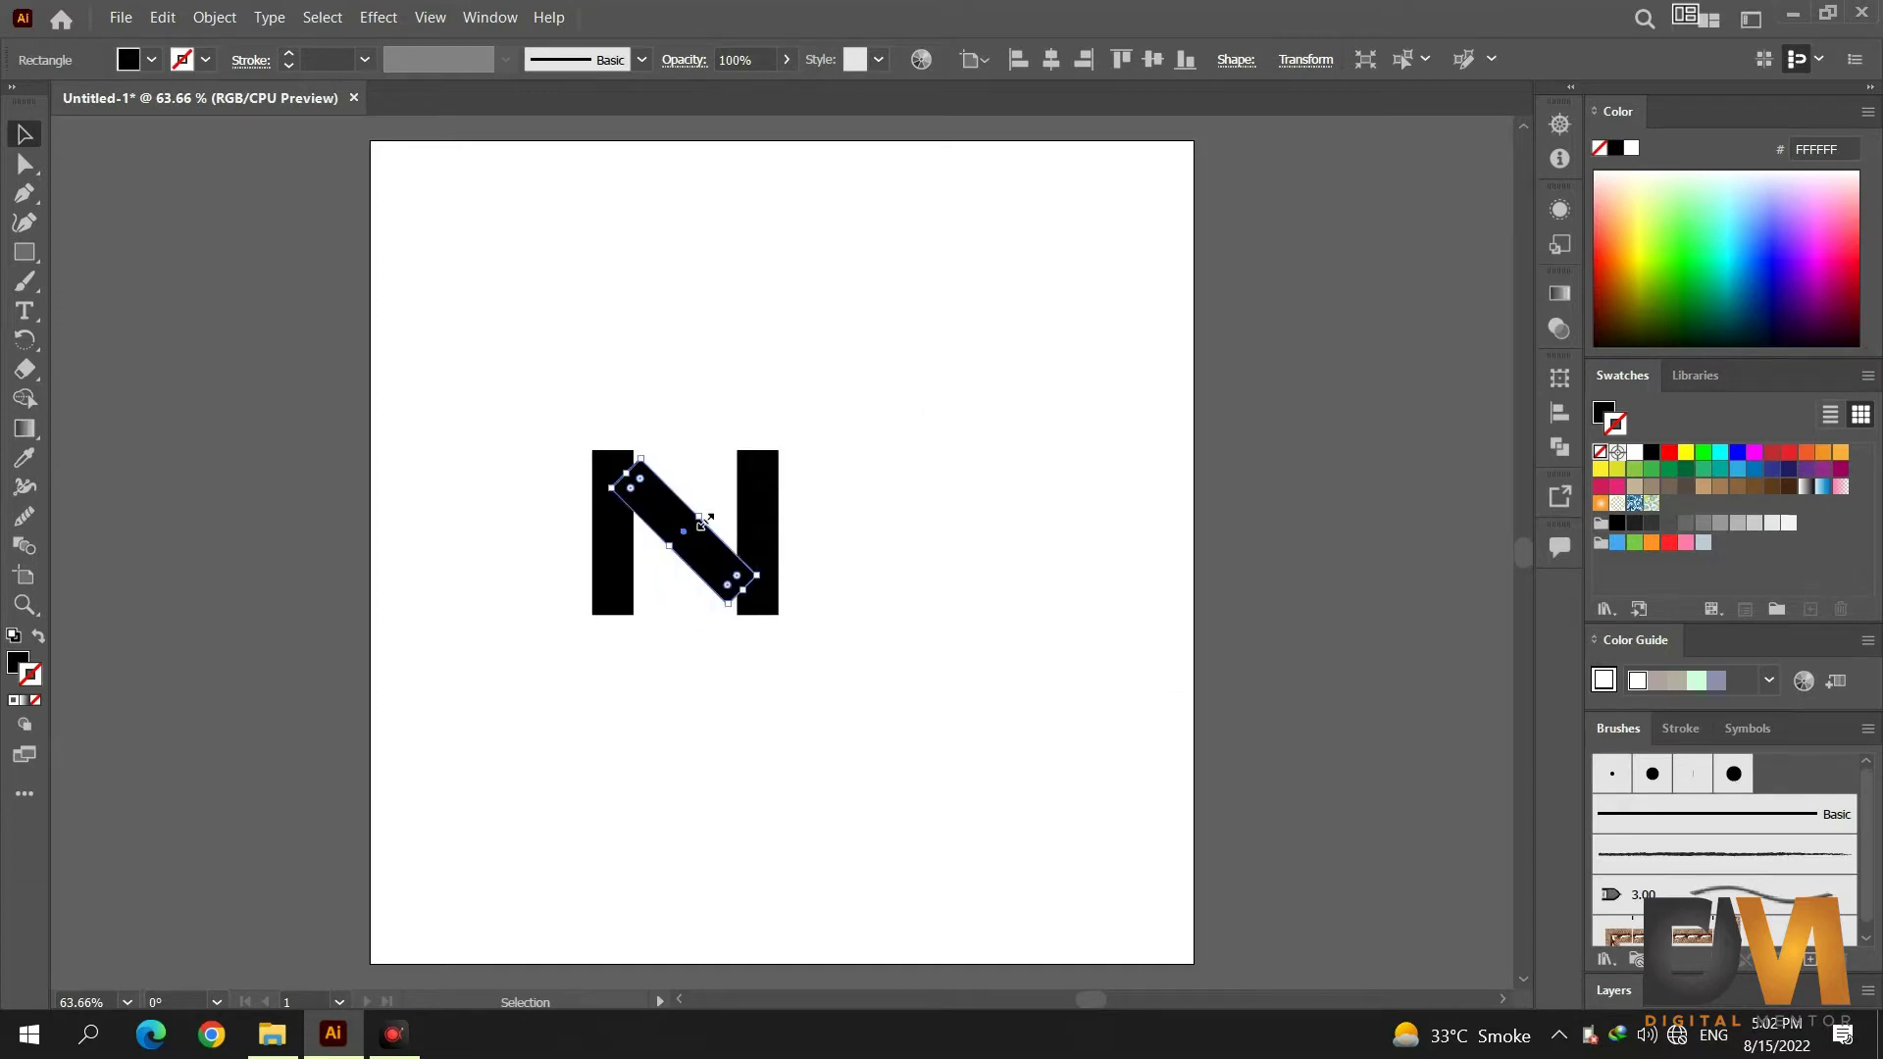
Move the diagonal bar's upper corner onto the first bar's top inner corner and lengthen its lower end to the baseline.
key("ctrl+1")
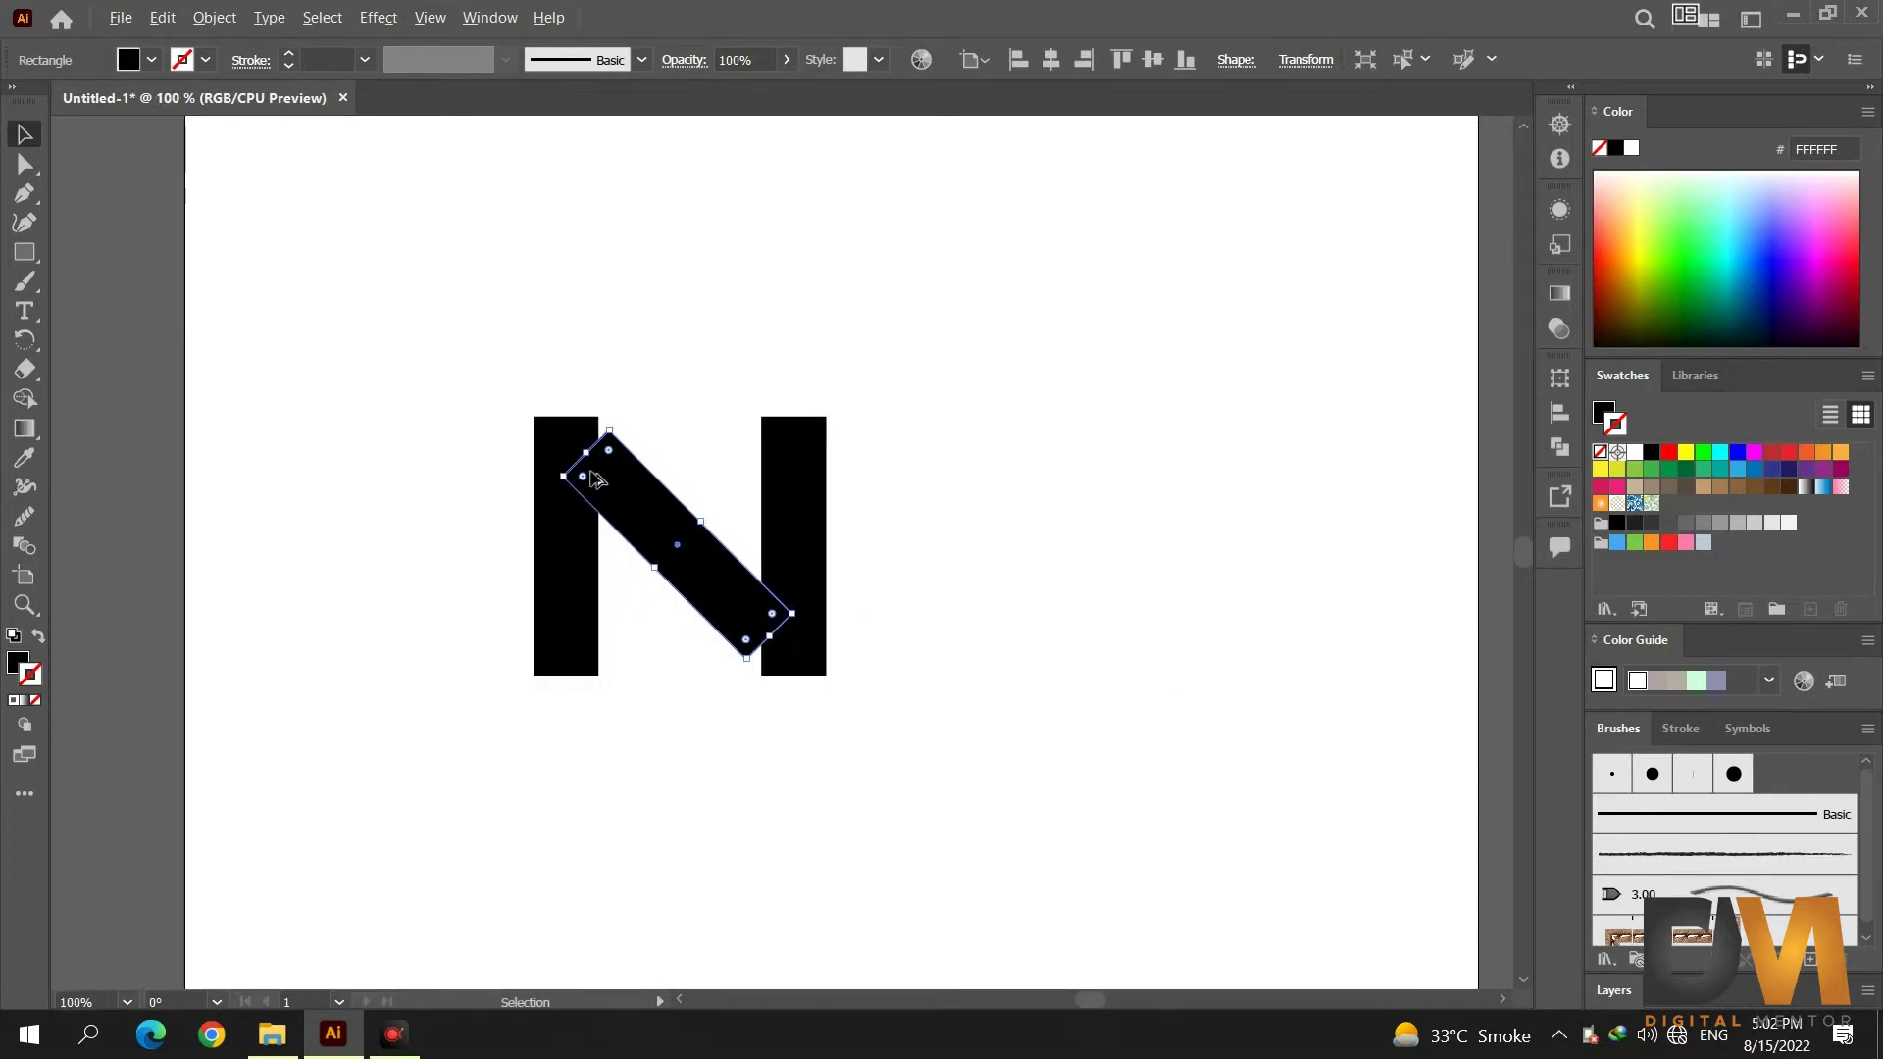
left_click_drag(630, 488, 613, 473)
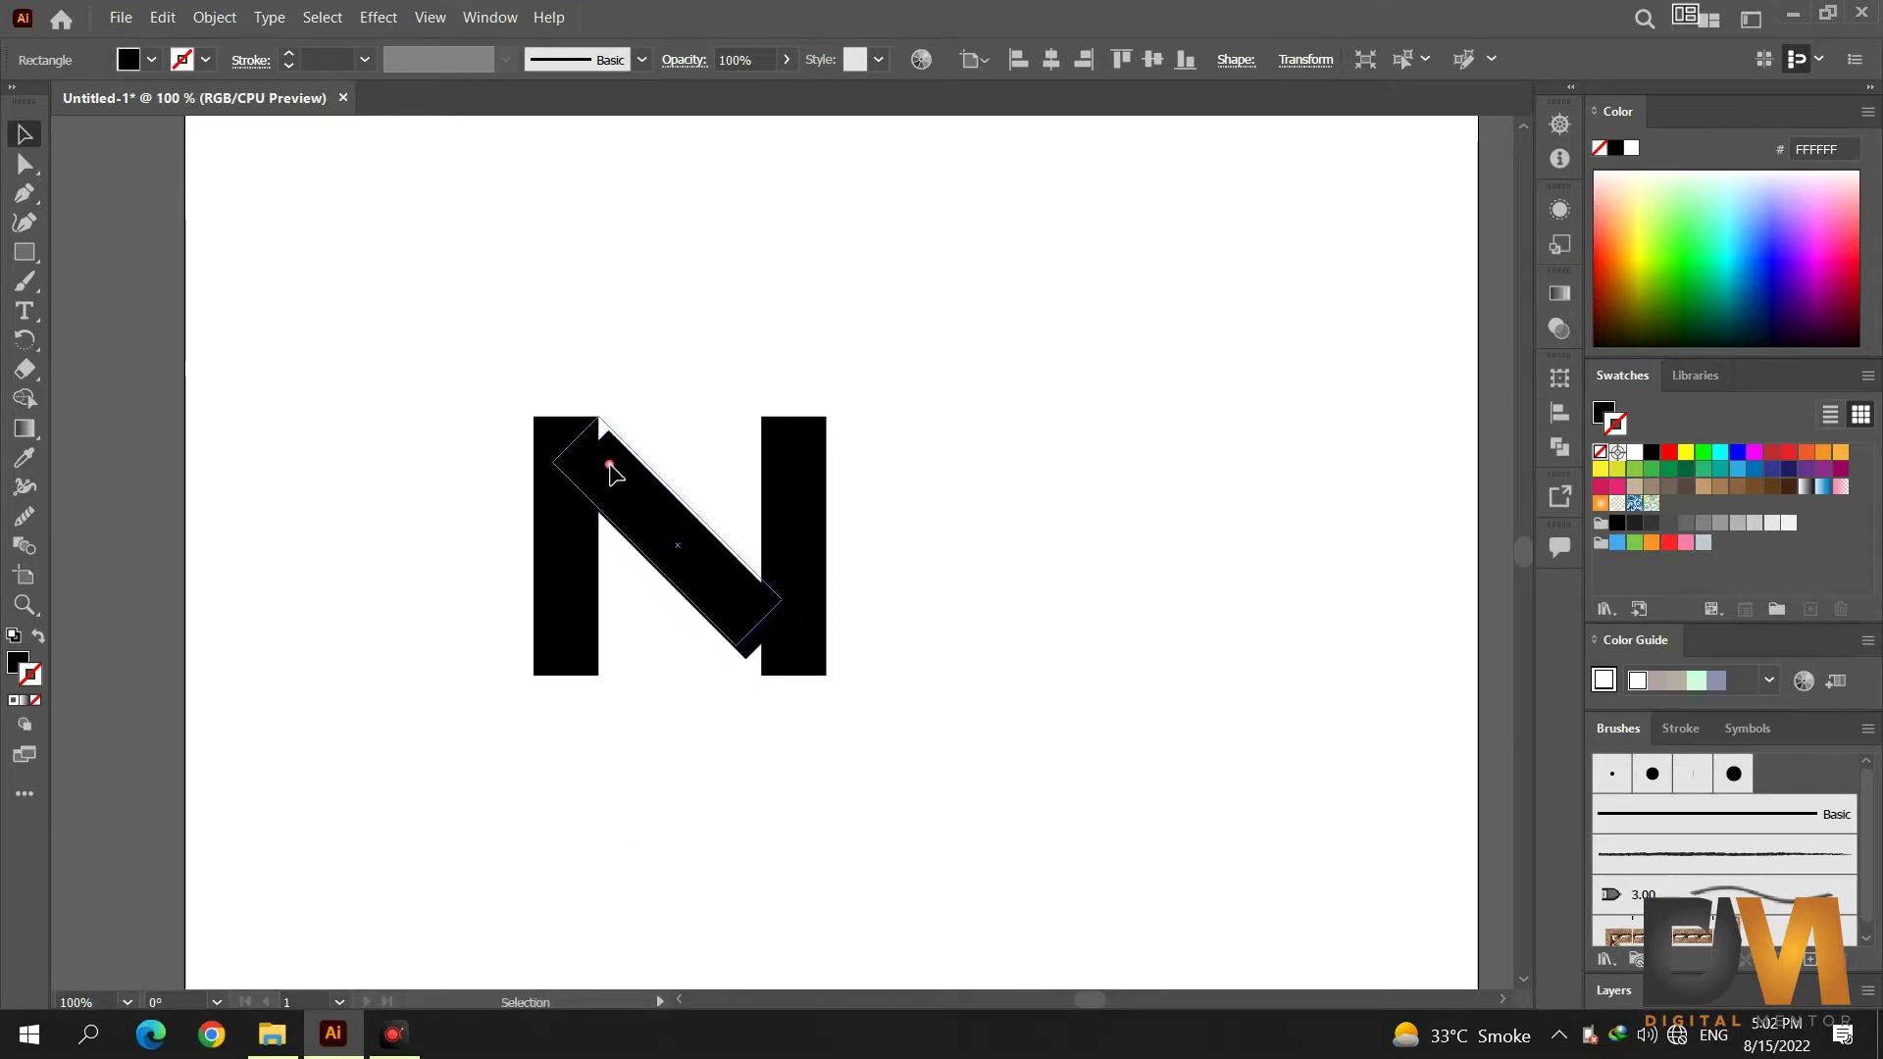
left_click_drag(764, 629, 795, 667)
Shift the second upright bar slightly outward so its inner edge meets the diagonal's lower corner.
left_click(799, 564)
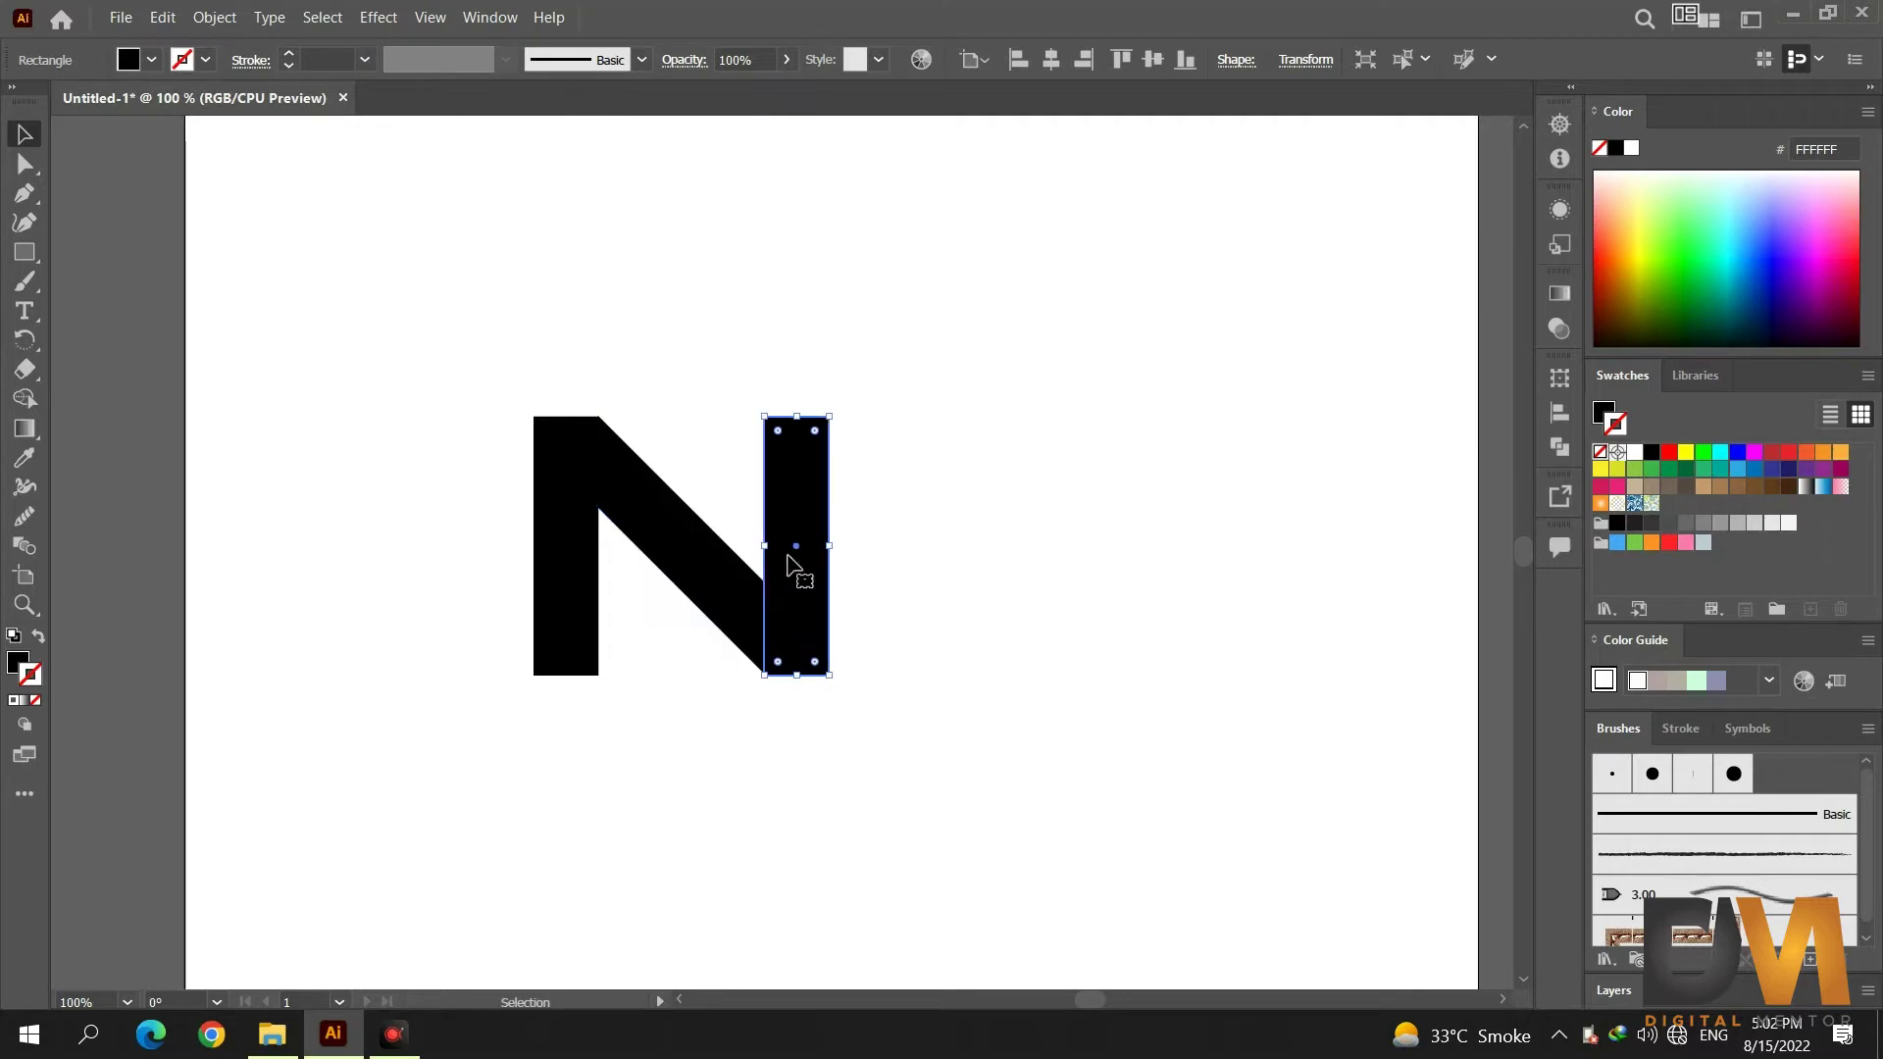
scroll(896, 588, "up", 2)
scroll(897, 586, "up", 1)
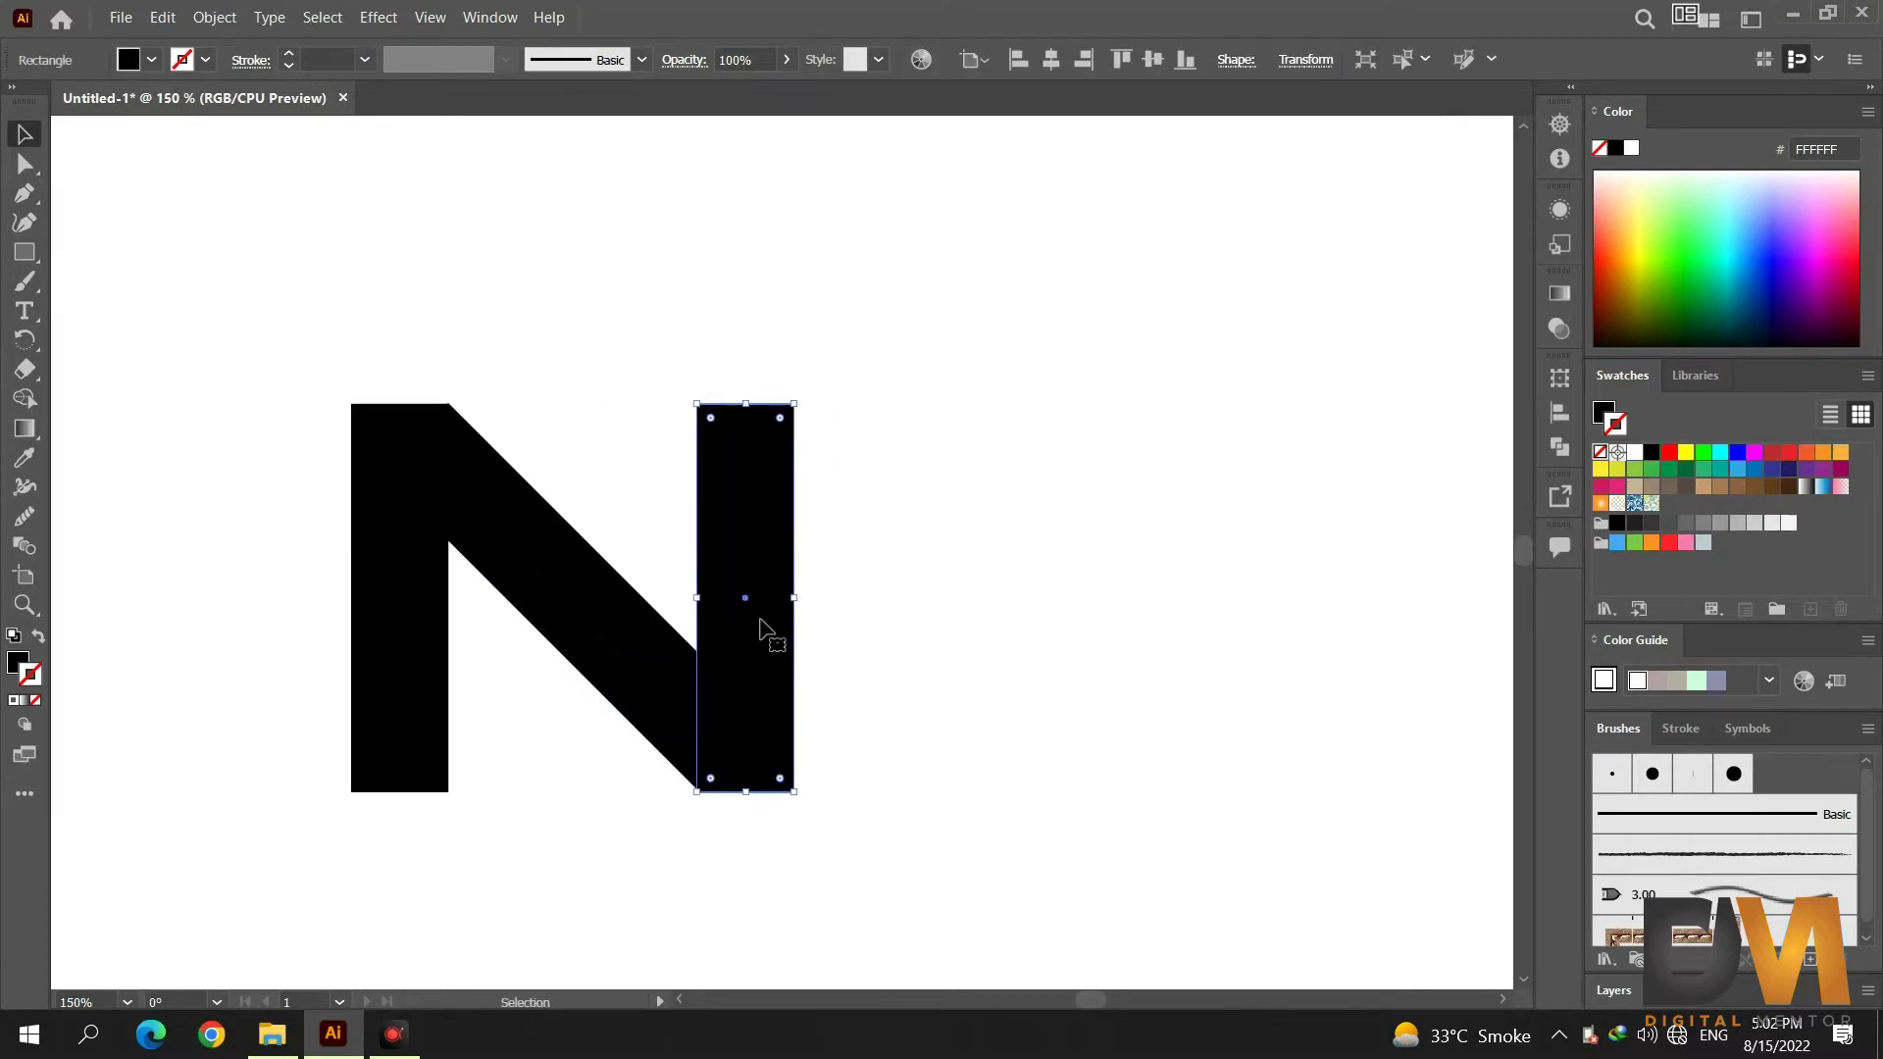
left_click(898, 620)
left_click_drag(768, 618, 770, 618)
left_click(895, 609)
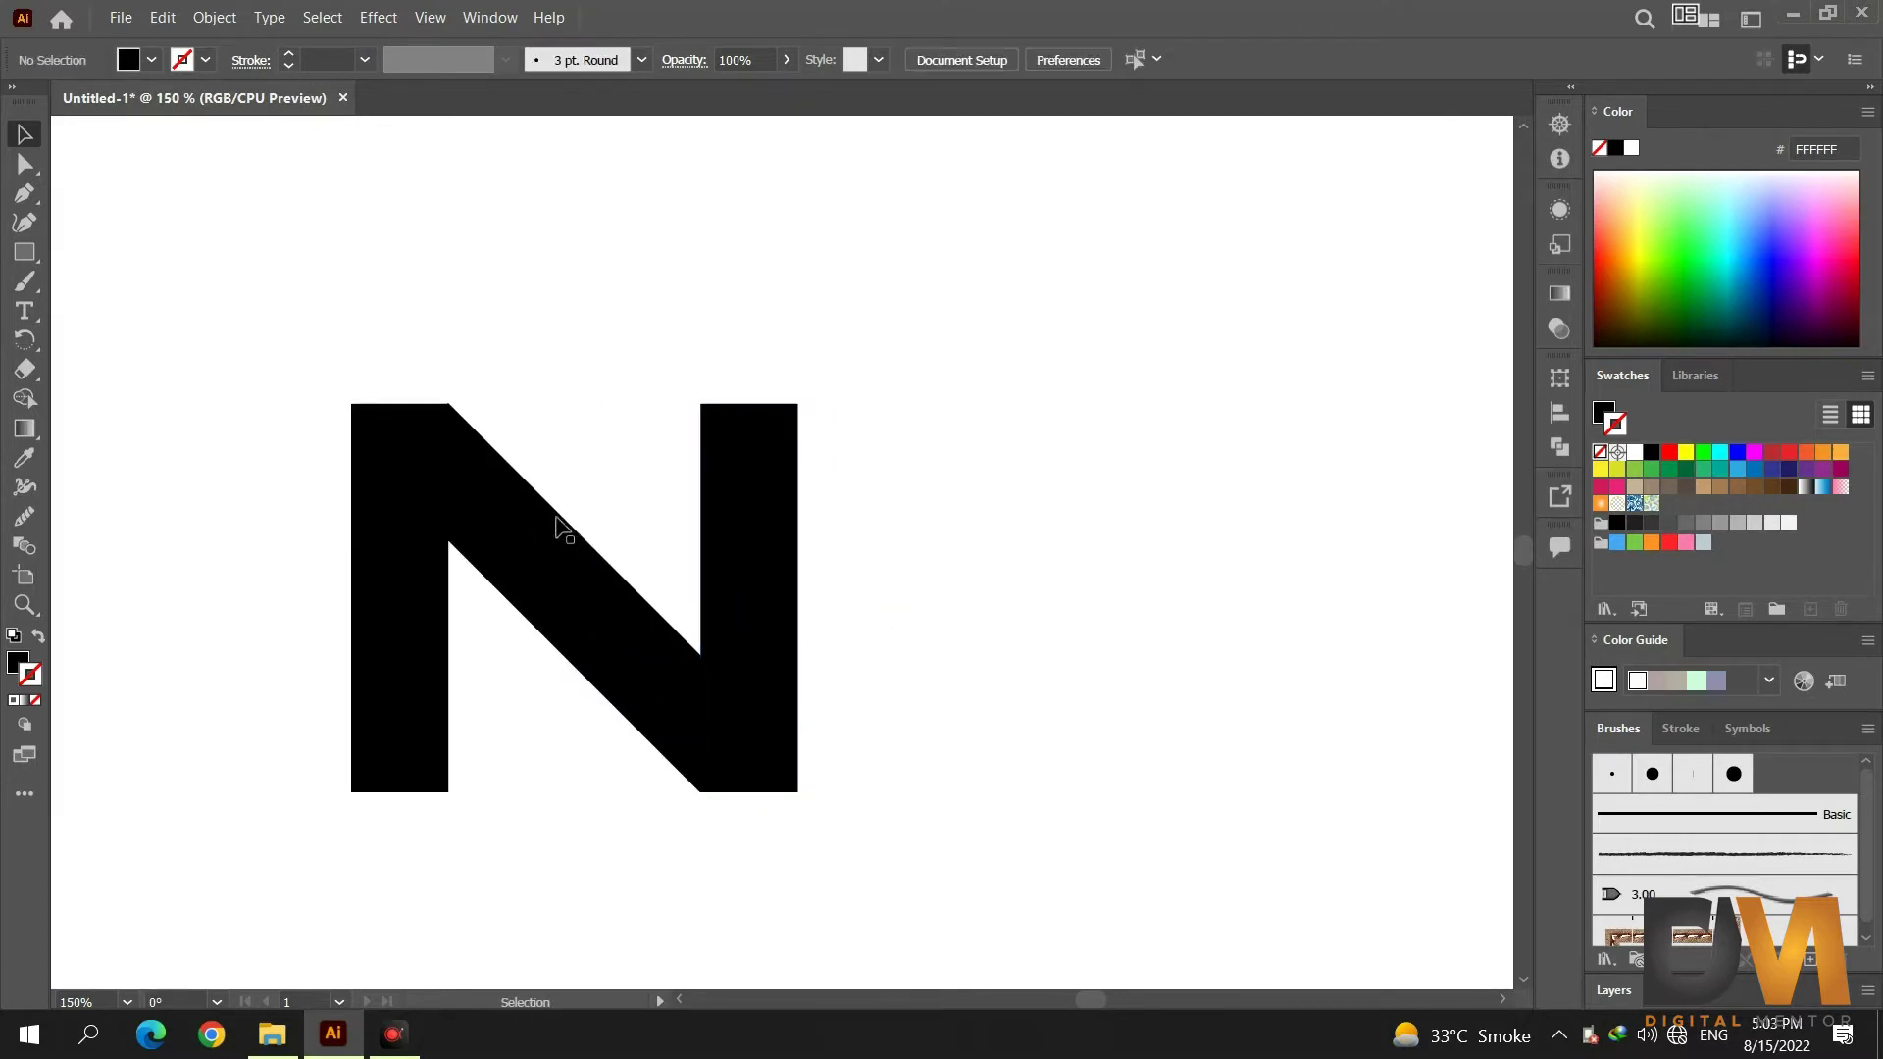
Extend the first upright bar slightly downward below the baseline of the other bars.
left_click(432, 768)
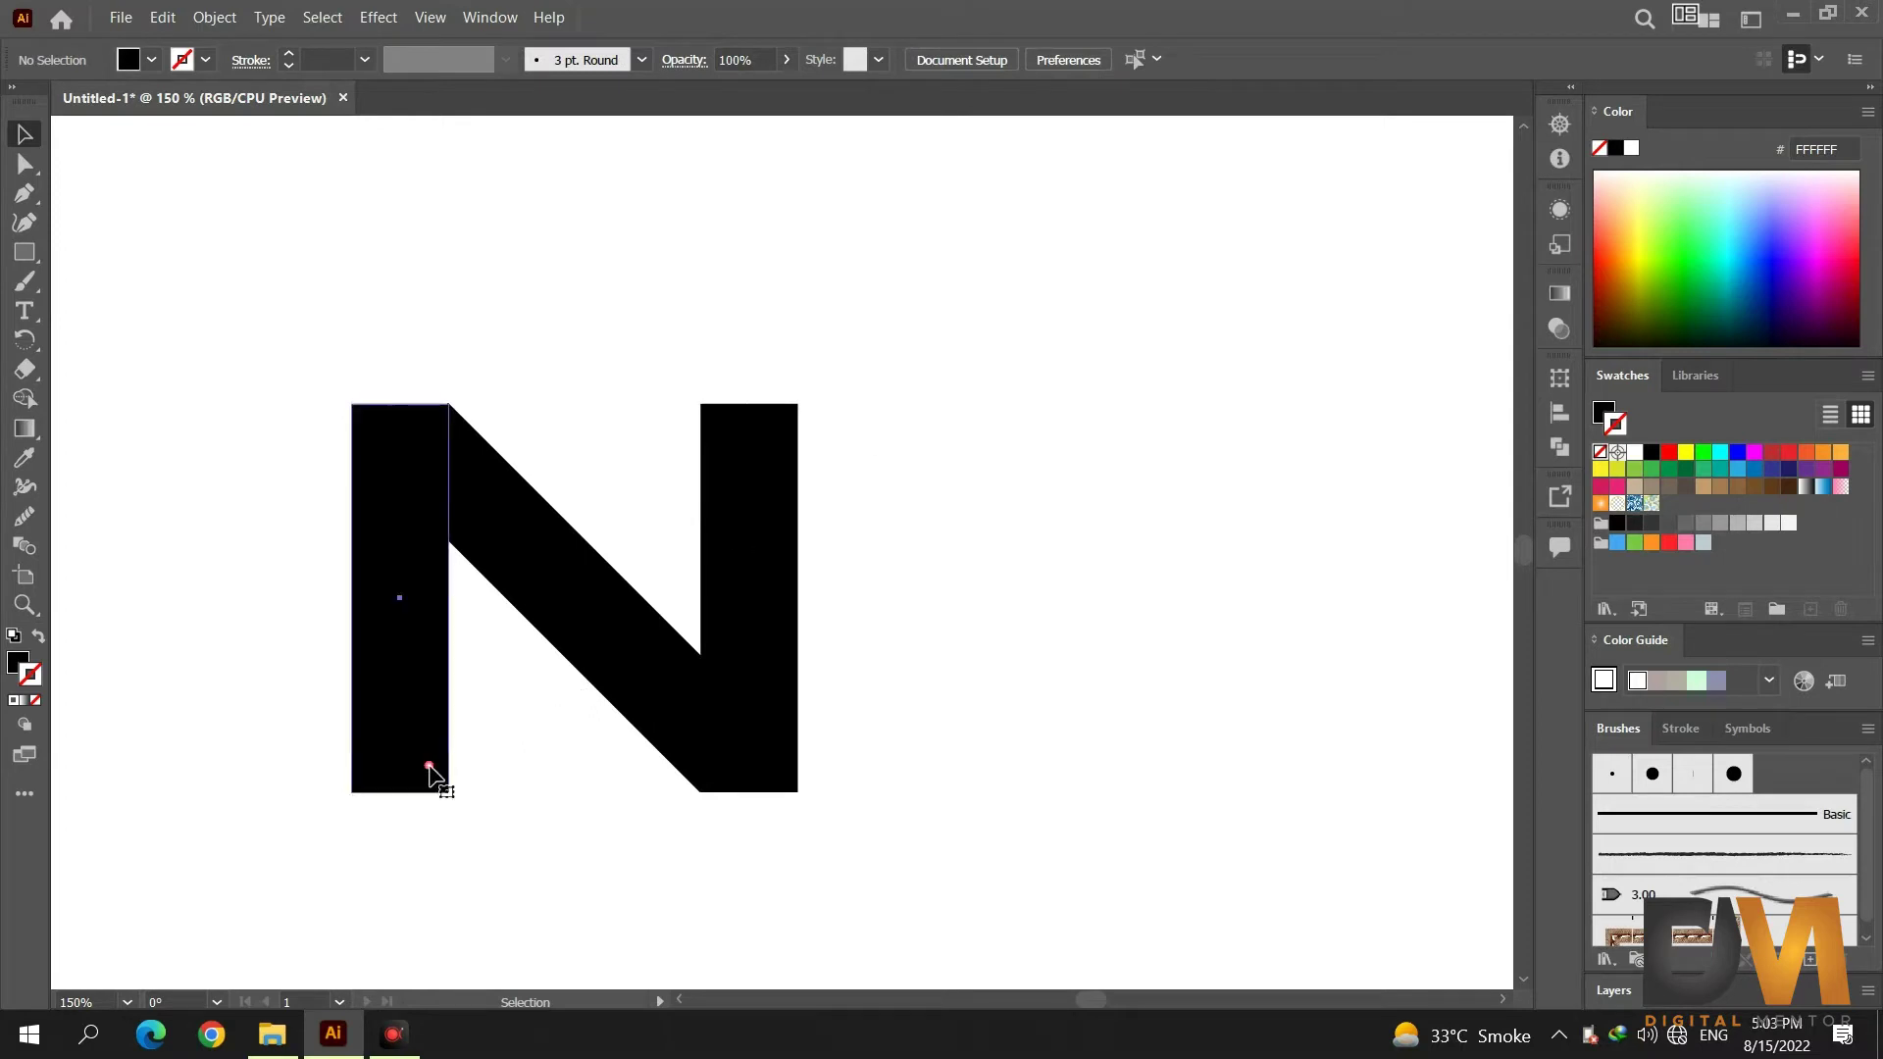
left_click_drag(410, 795, 407, 822)
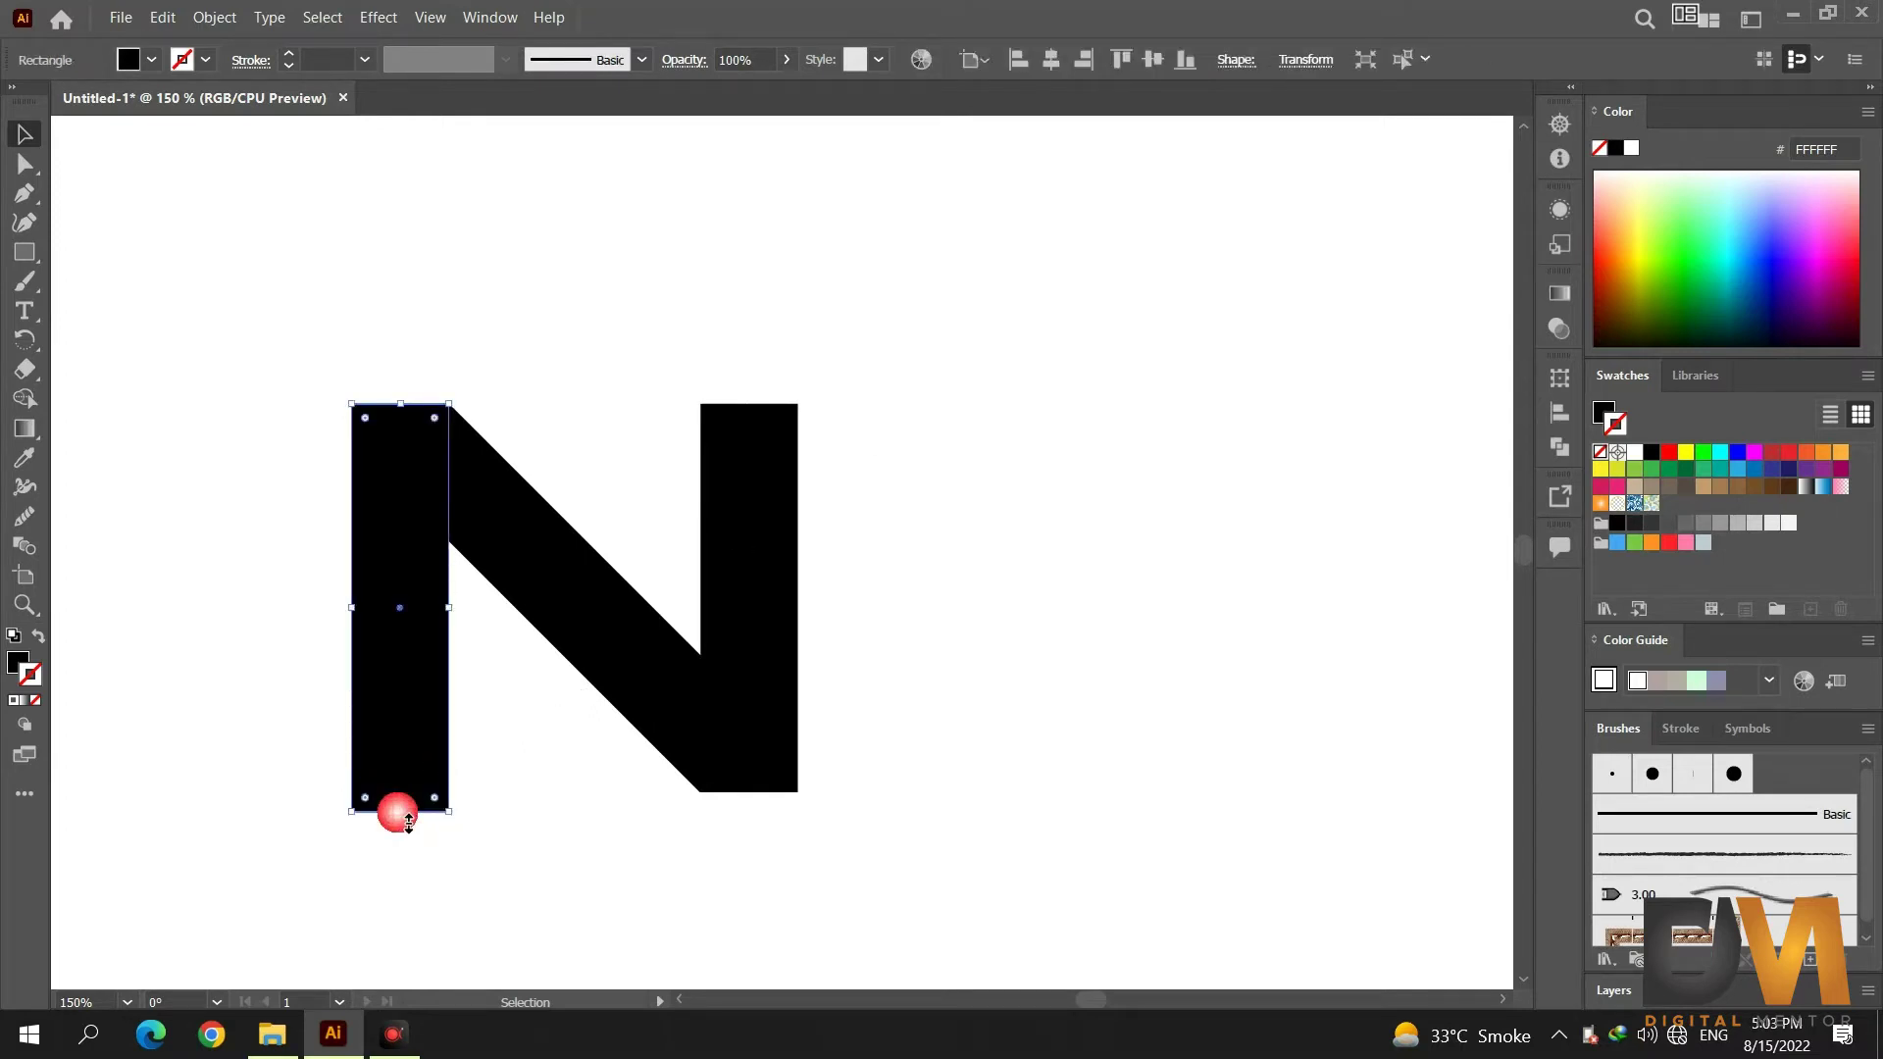
left_click(249, 433)
Merge the three overlapping bars into a single N shape with the Shape Builder.
left_click_drag(602, 586, 807, 693)
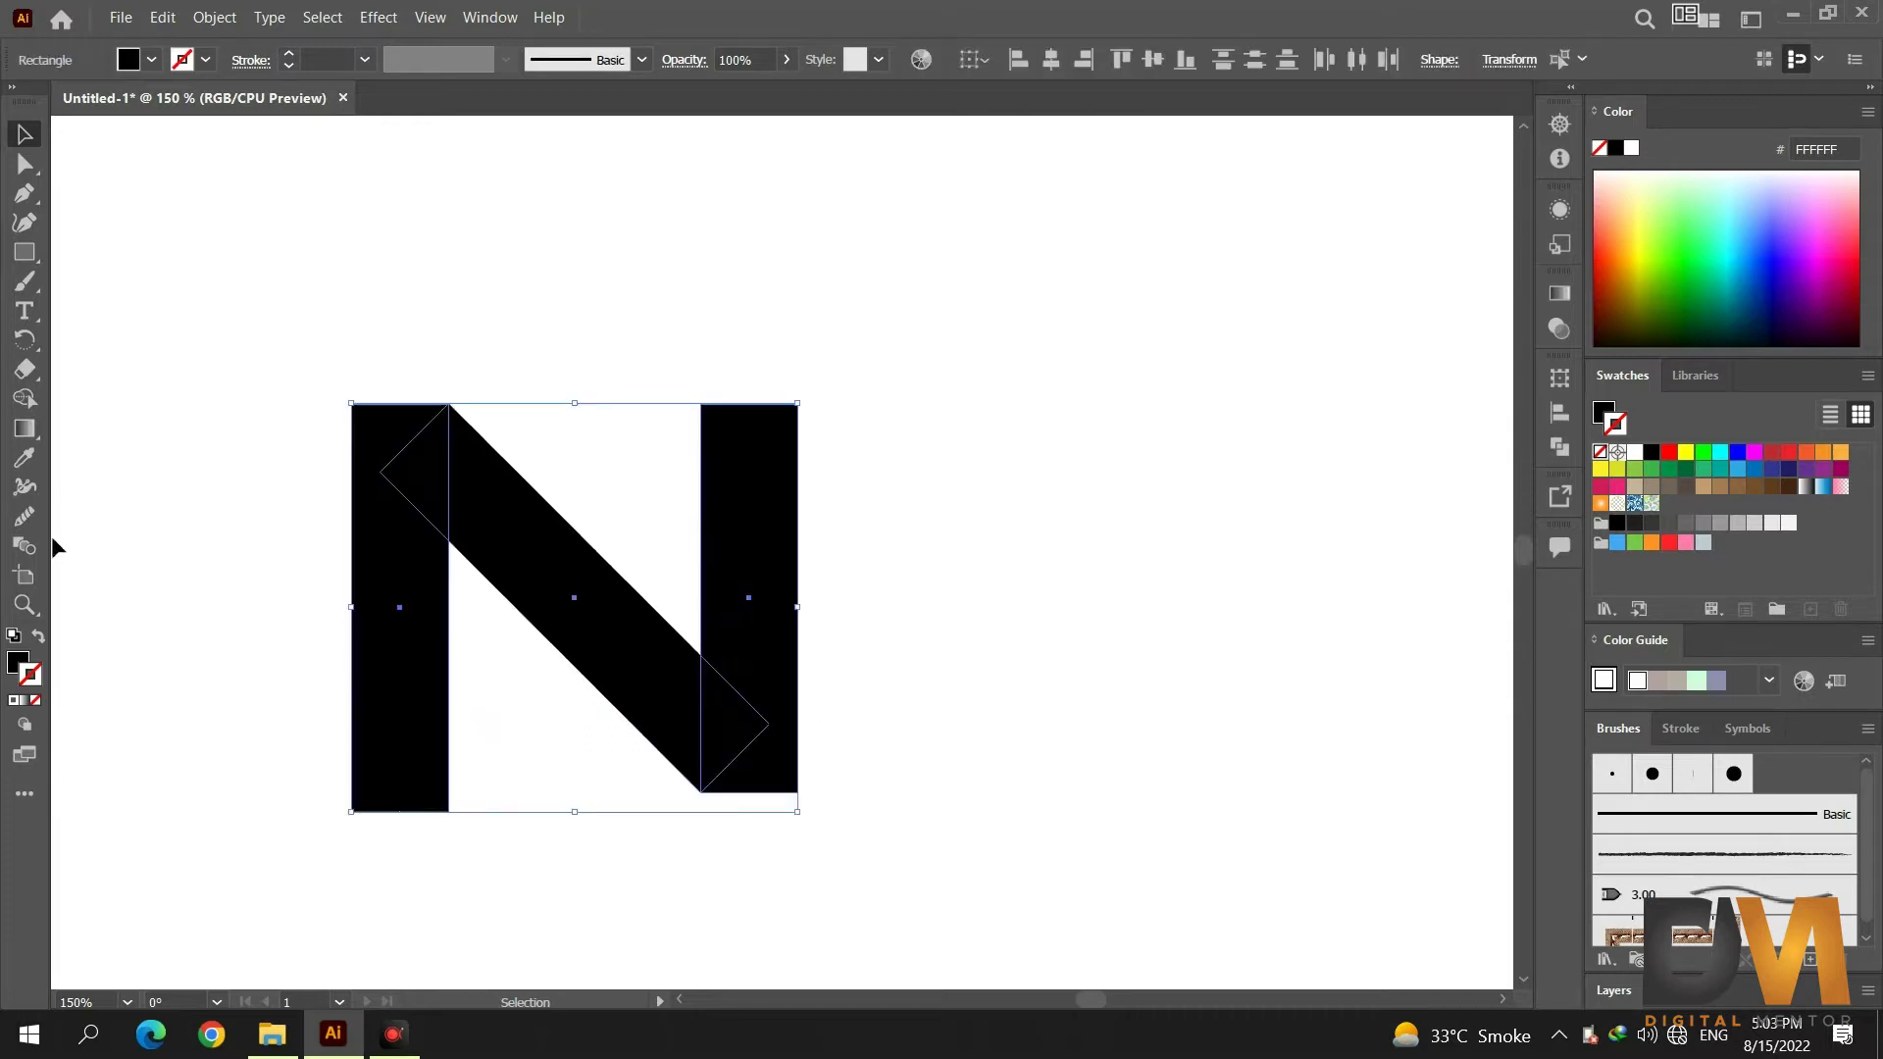
left_click(33, 403)
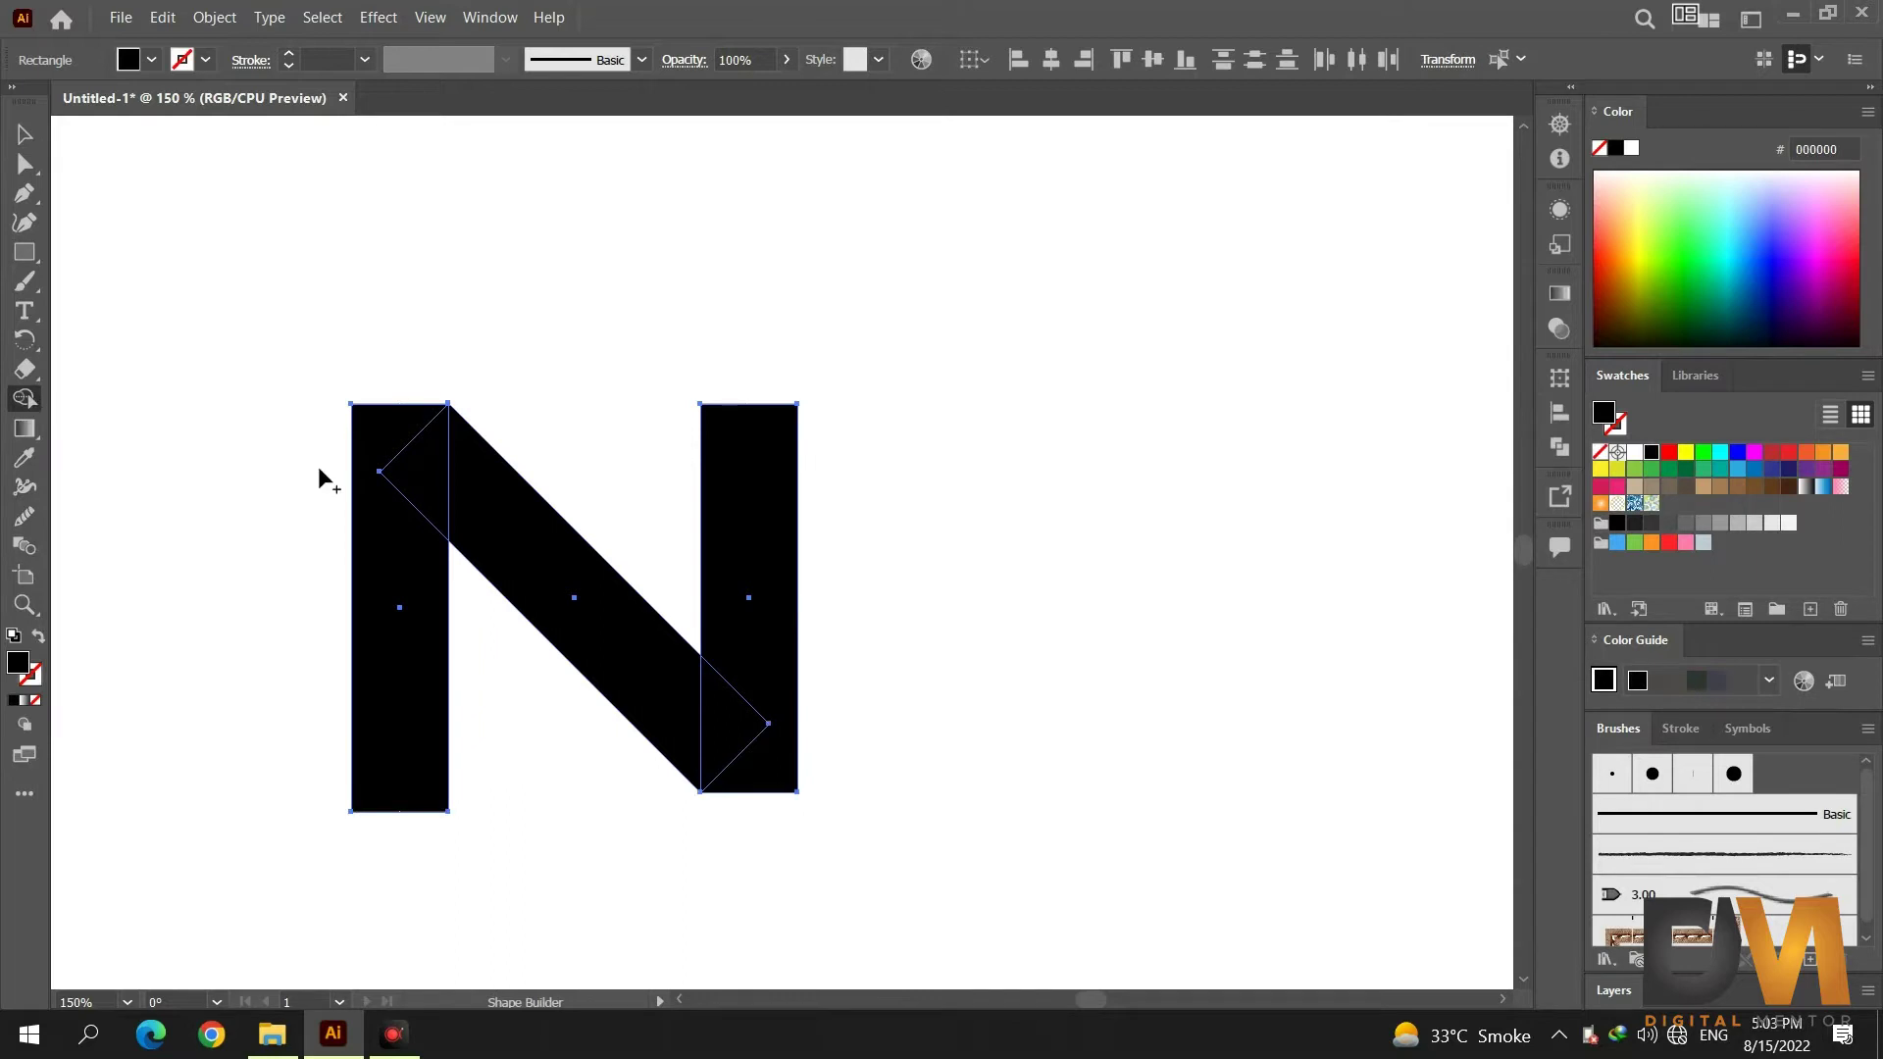
mouse_move(412, 545)
left_mouse_down()
mouse_move(439, 494)
mouse_move(766, 727)
mouse_move(769, 673)
left_mouse_up()
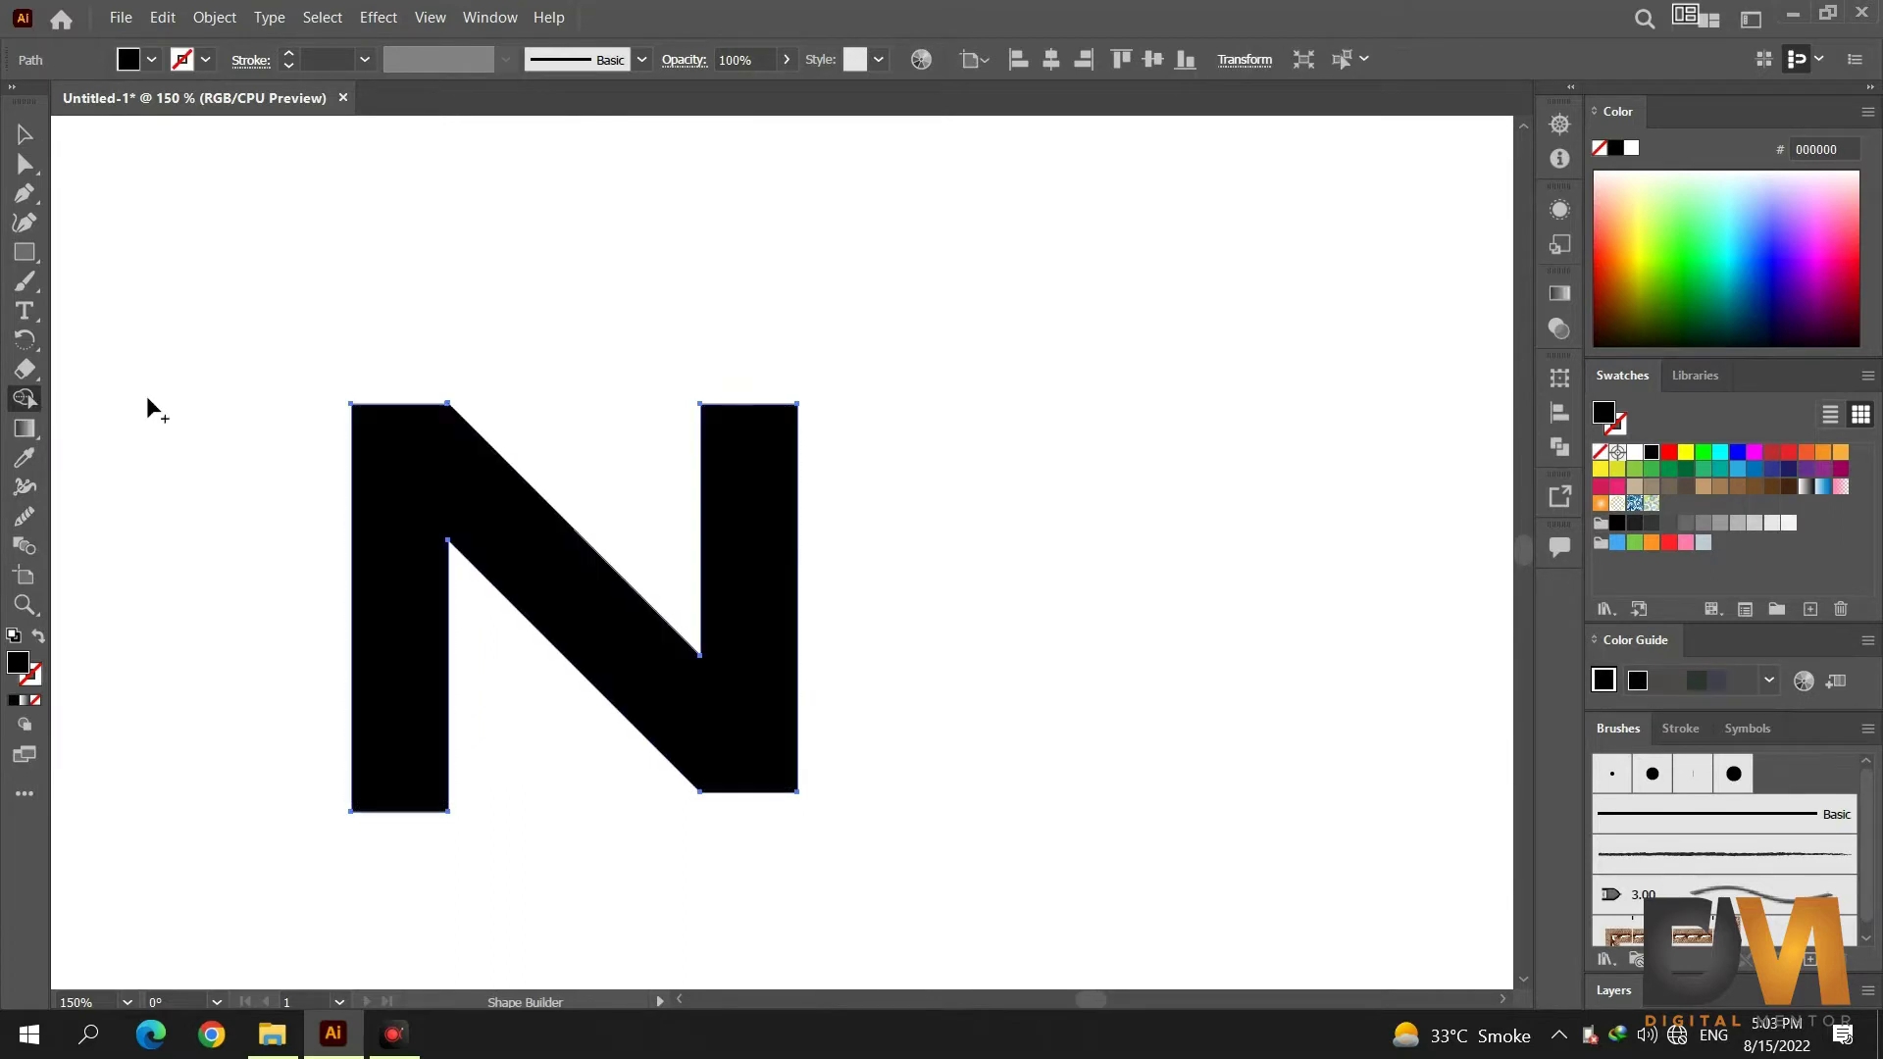
left_click(23, 135)
left_click(361, 282)
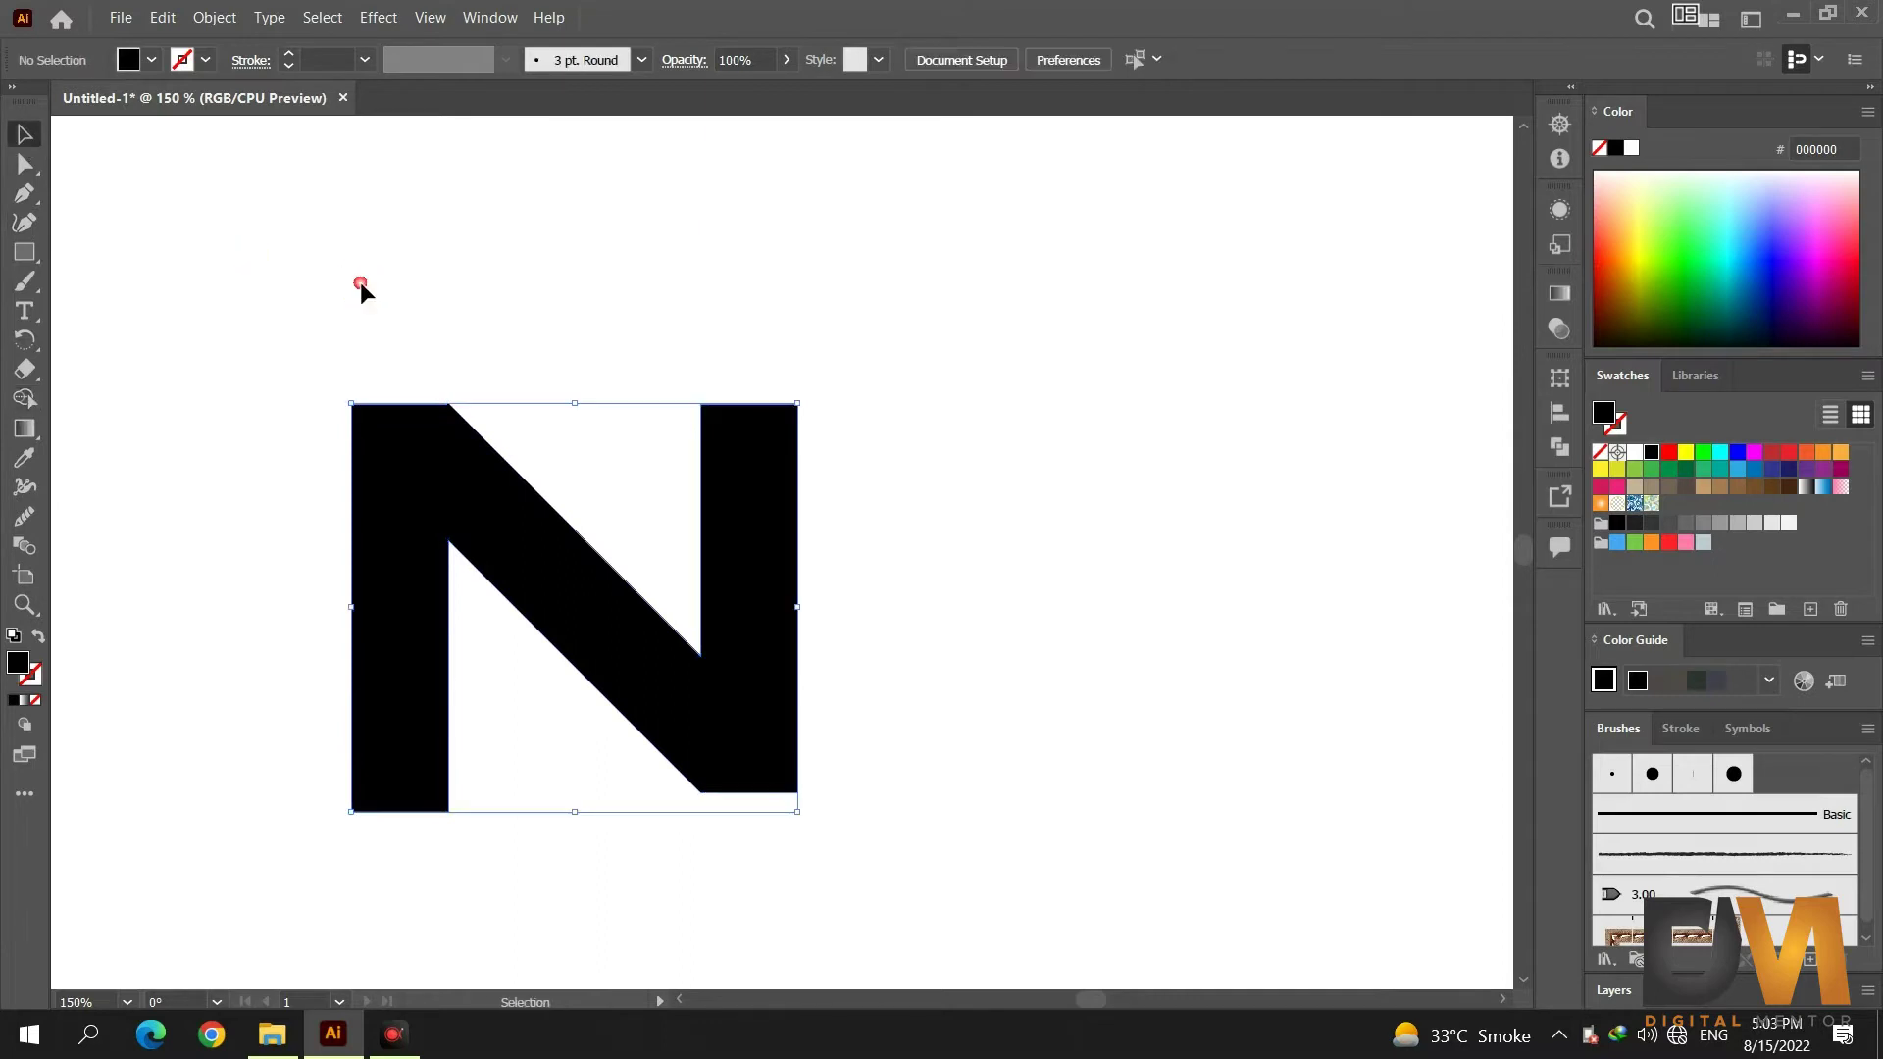
Start a green (8CC63F) Pen path over the N with an arched top on the first stem and a curve from its foot to the inner corner.
left_click(23, 193)
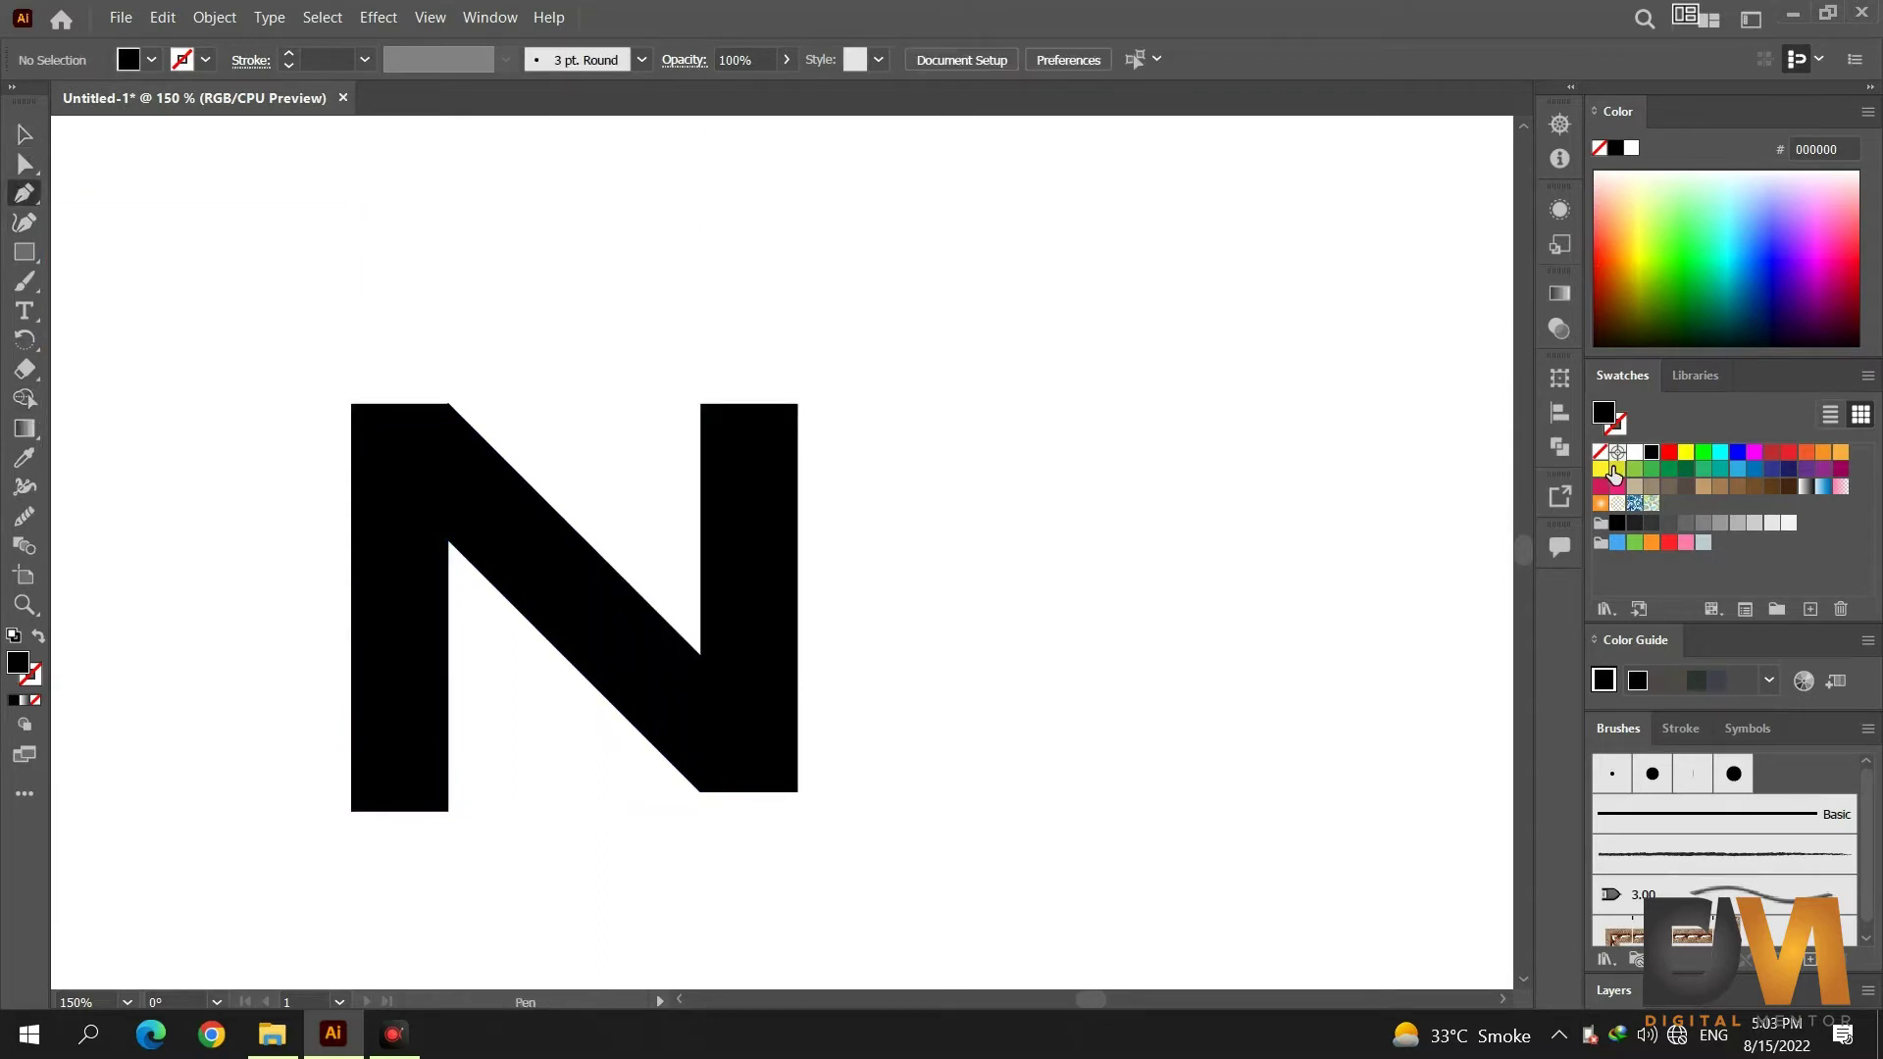
left_click(1644, 474)
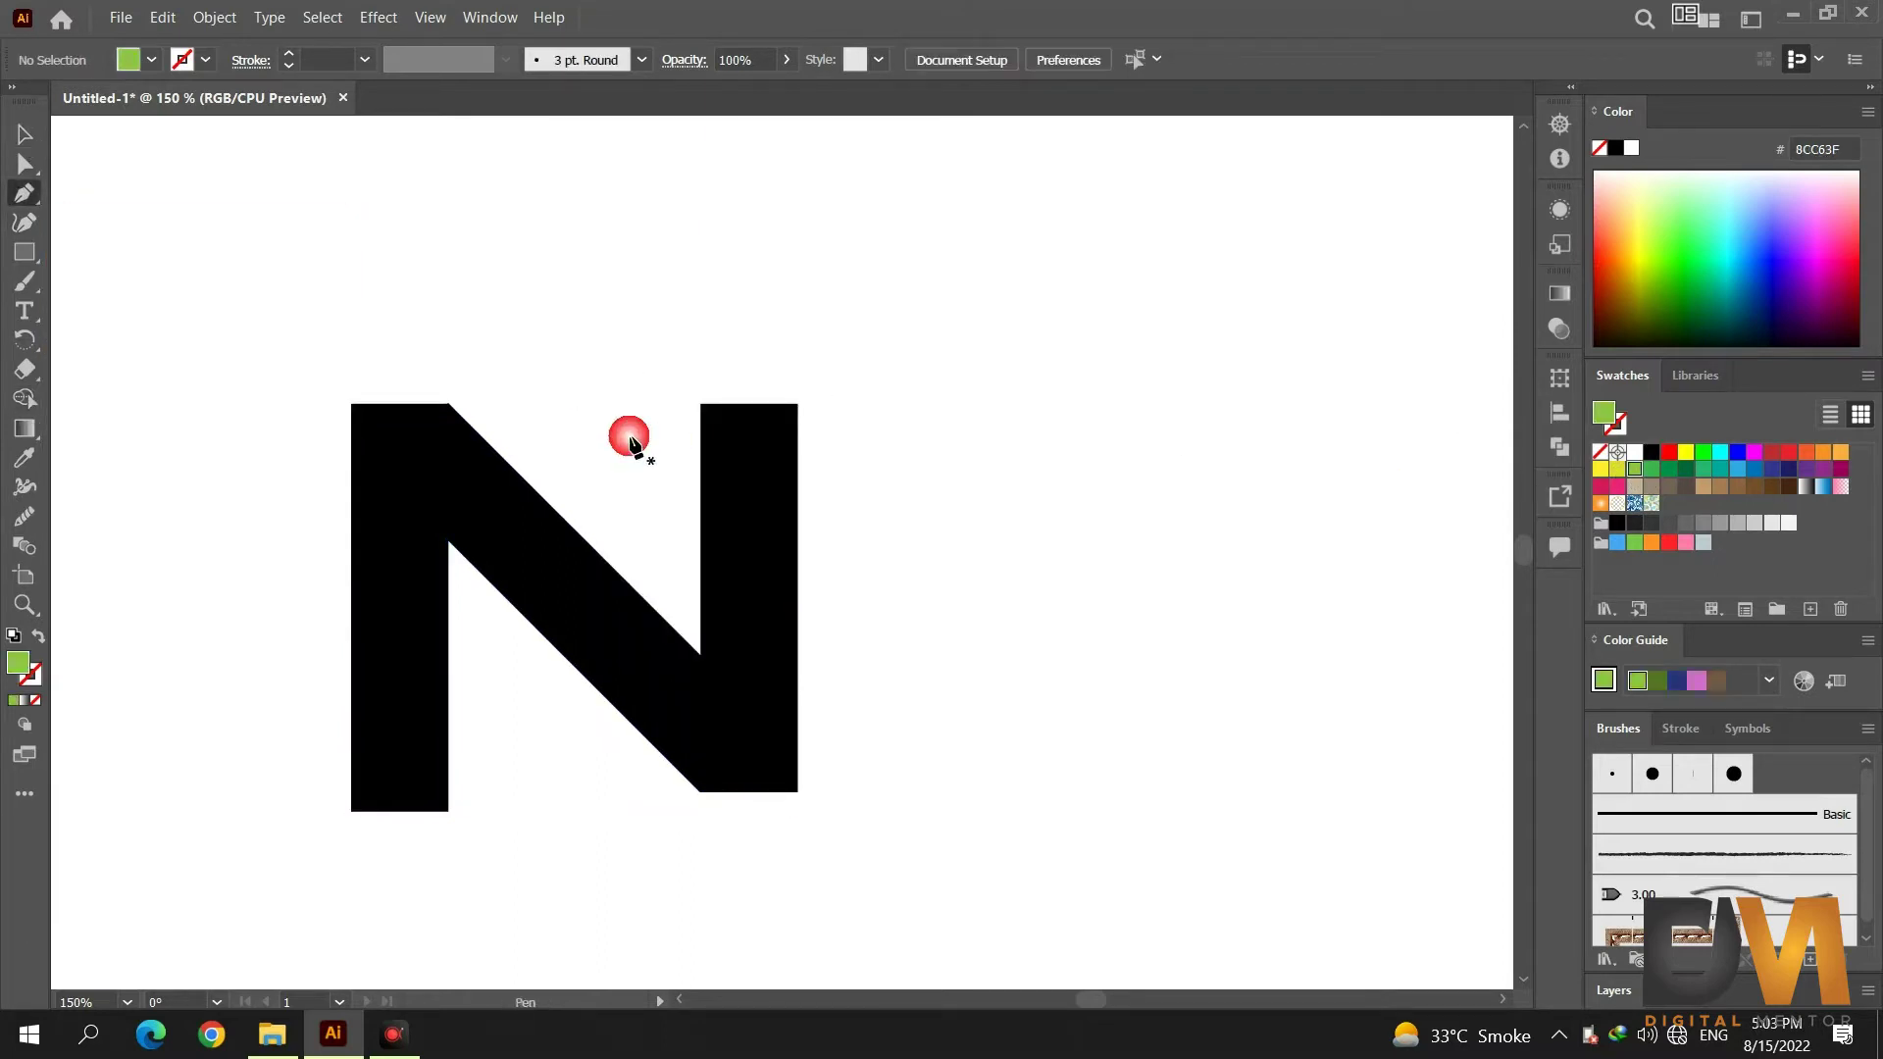
left_click(449, 403)
left_click_drag(351, 404, 303, 446)
left_click(353, 405)
left_click(351, 811)
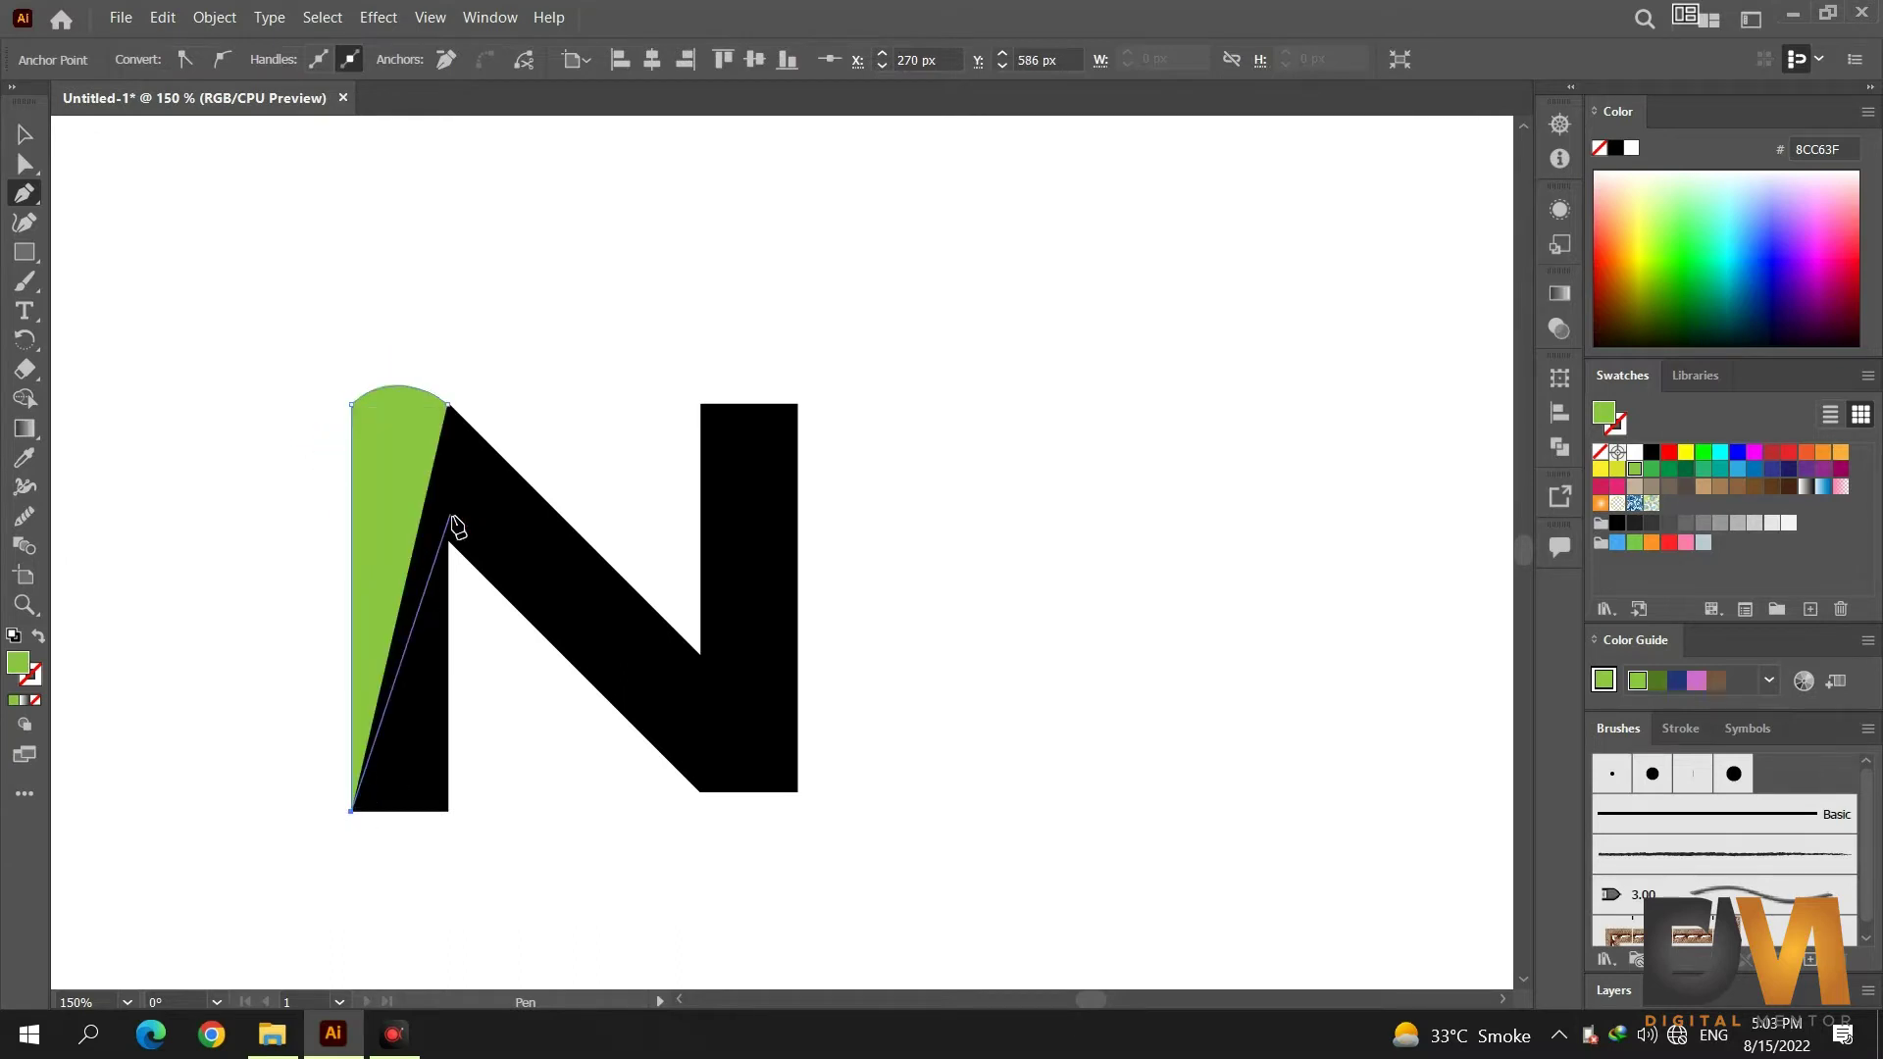
left_click_drag(448, 540, 540, 485)
left_click(449, 540)
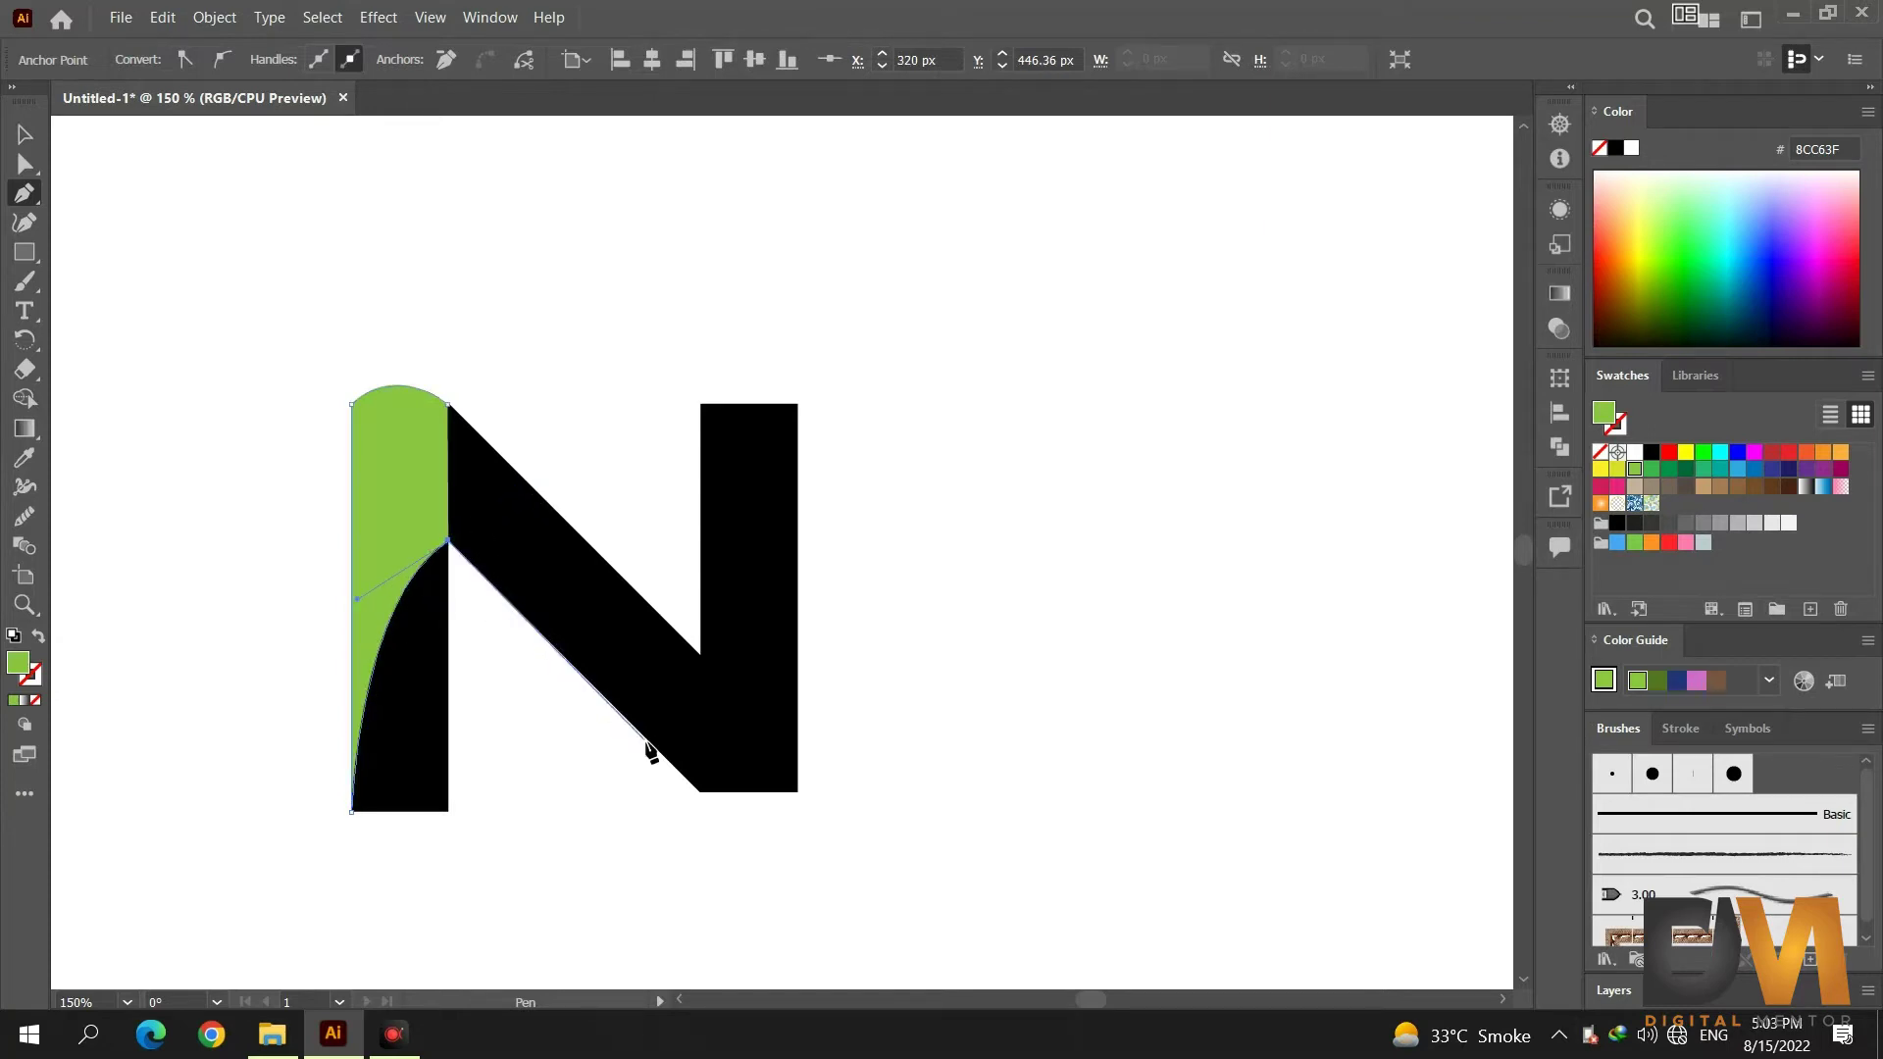
Continue the green path along the diagonal's lower edge and round the bottom of the second stem with an outward curve.
left_click(699, 791)
left_click(797, 792)
left_click_drag(801, 794, 856, 756)
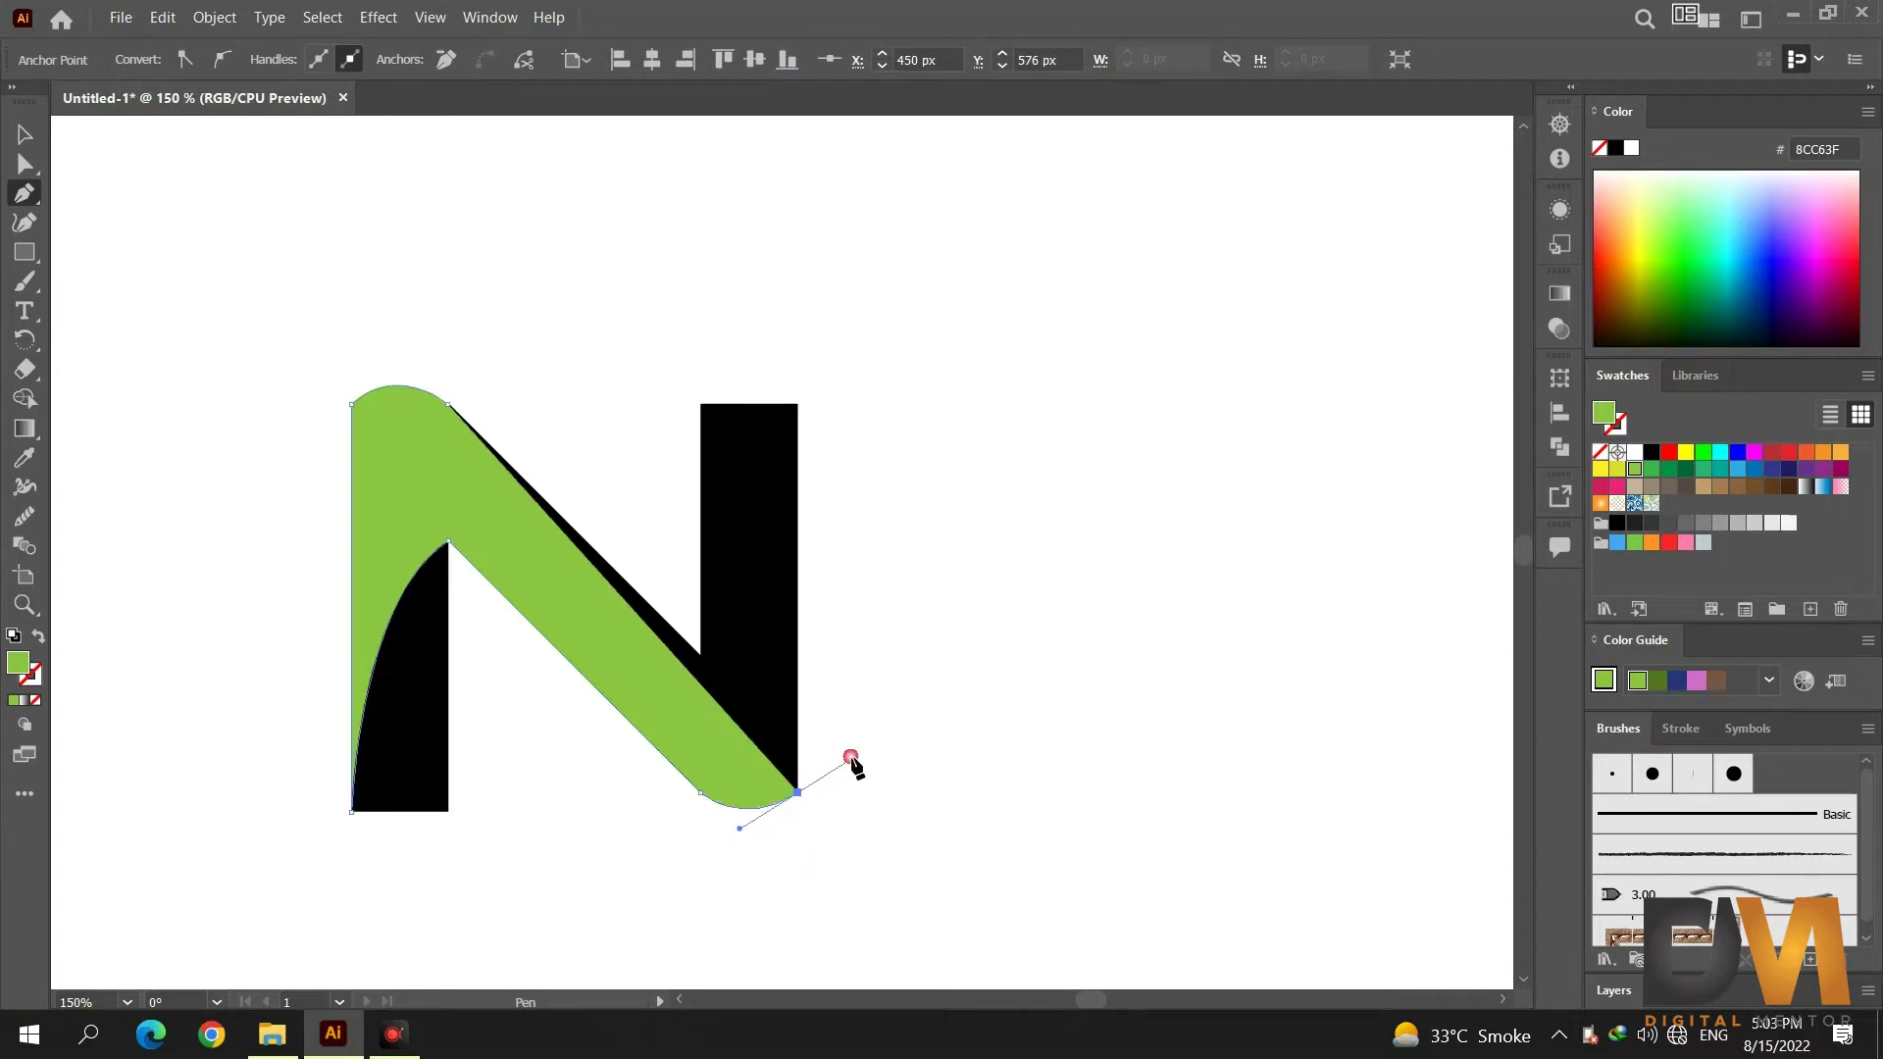
left_click(800, 792)
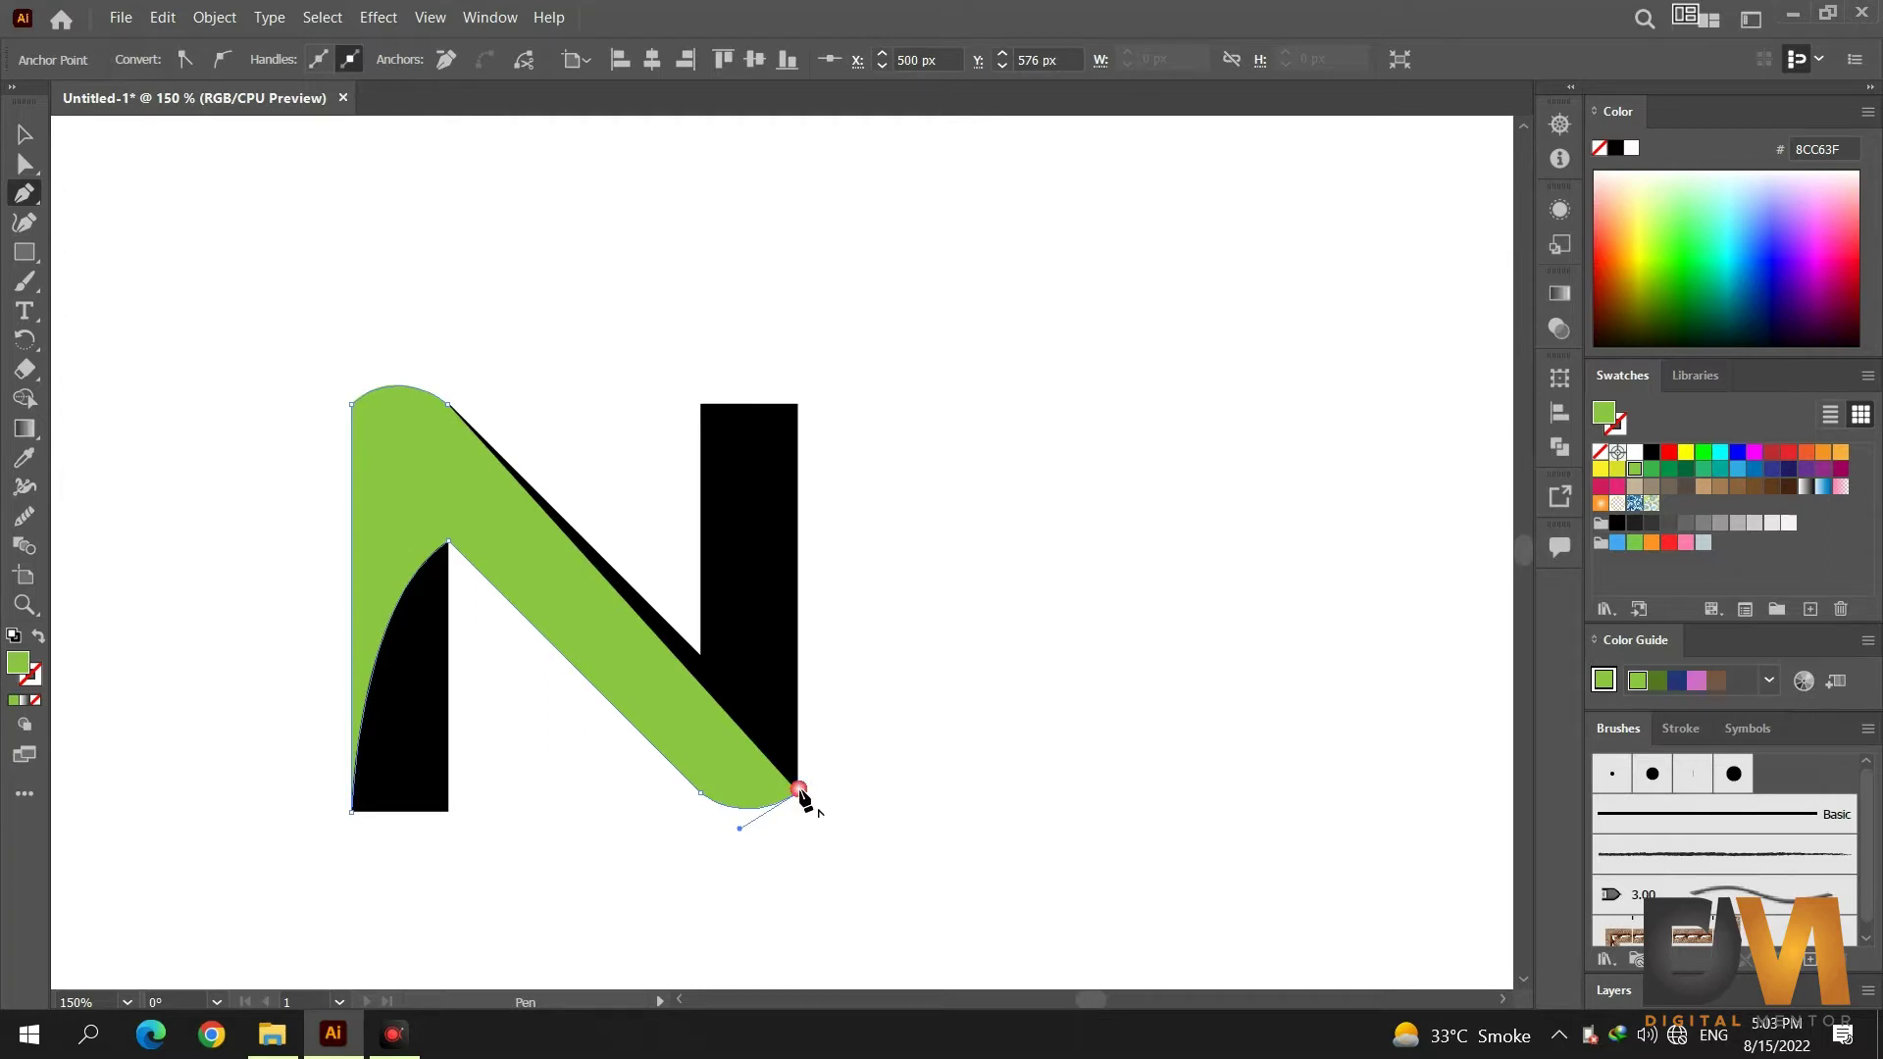
Complete the green path up the second stem with a concave cut below its top, and close it along the diagonal's upper edge.
left_click(799, 490)
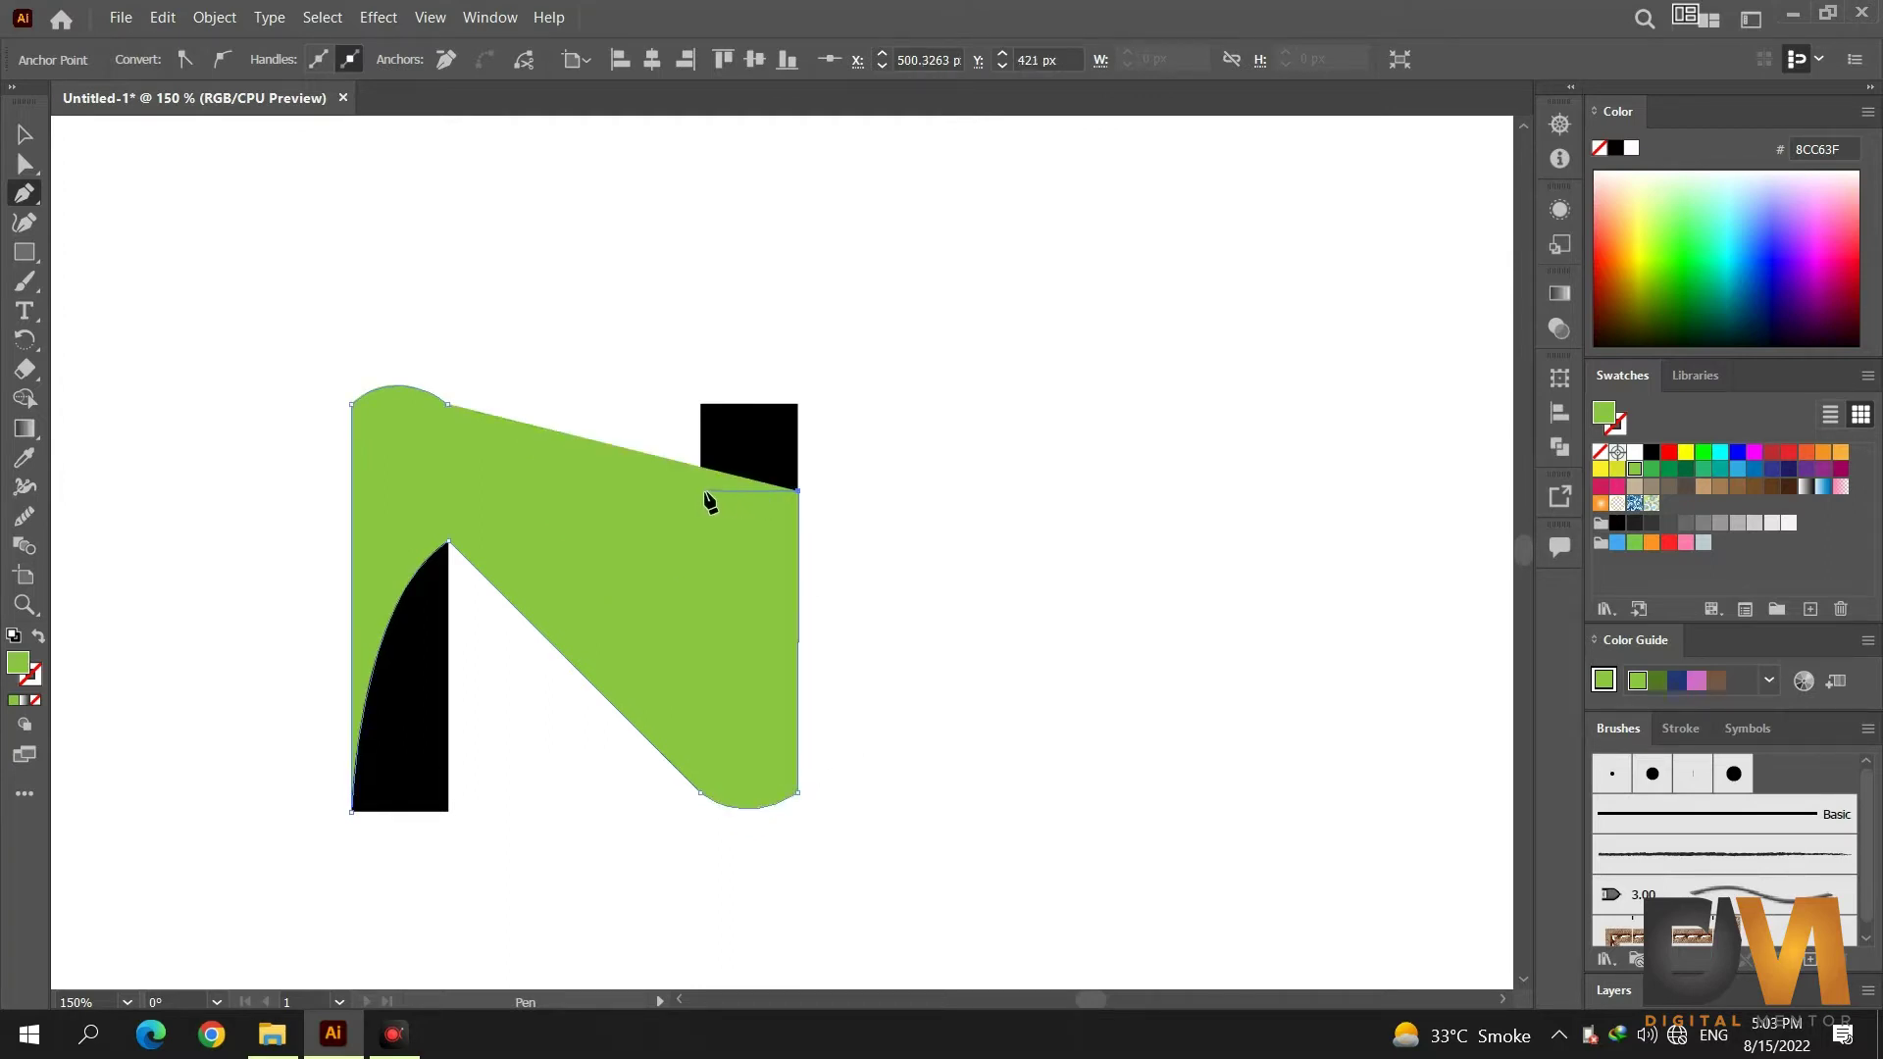
left_click(702, 487)
mouse_move(644, 473)
left_mouse_down()
mouse_move(620, 449)
mouse_move(645, 451)
left_mouse_up()
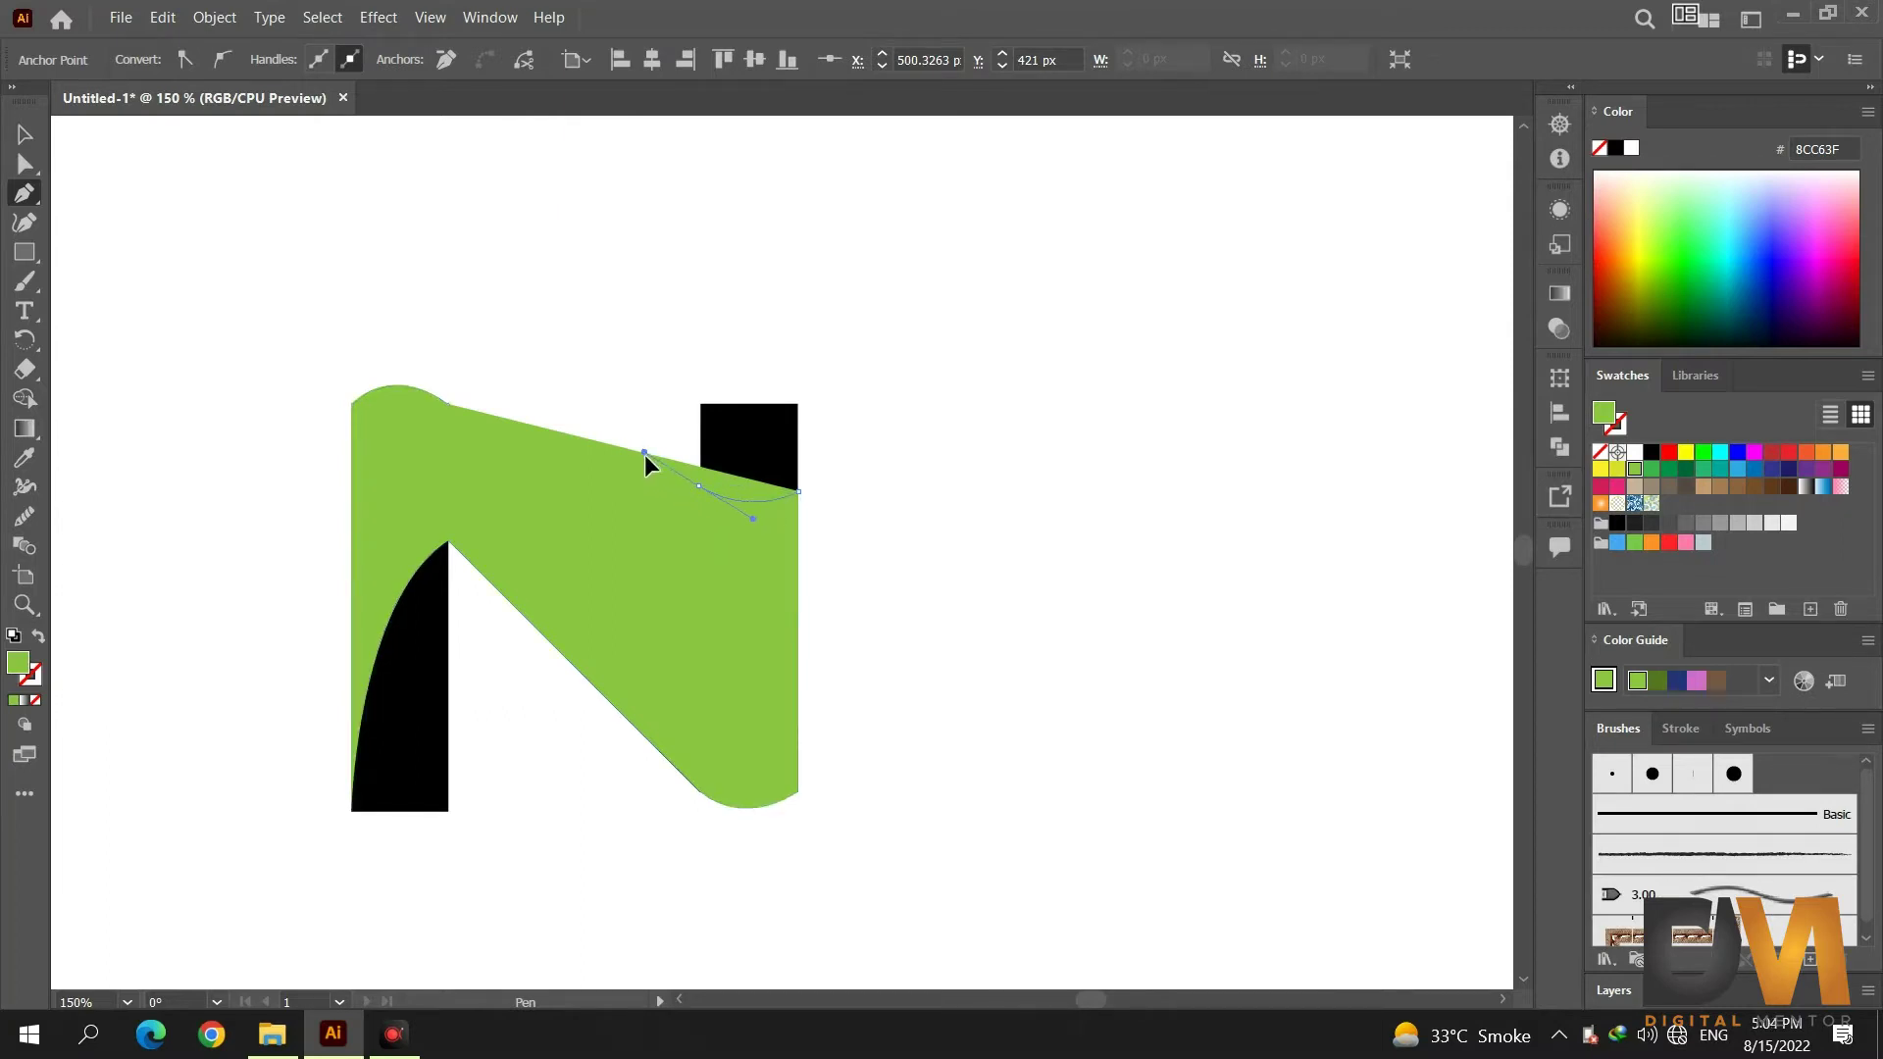
left_click_drag(715, 517, 717, 677)
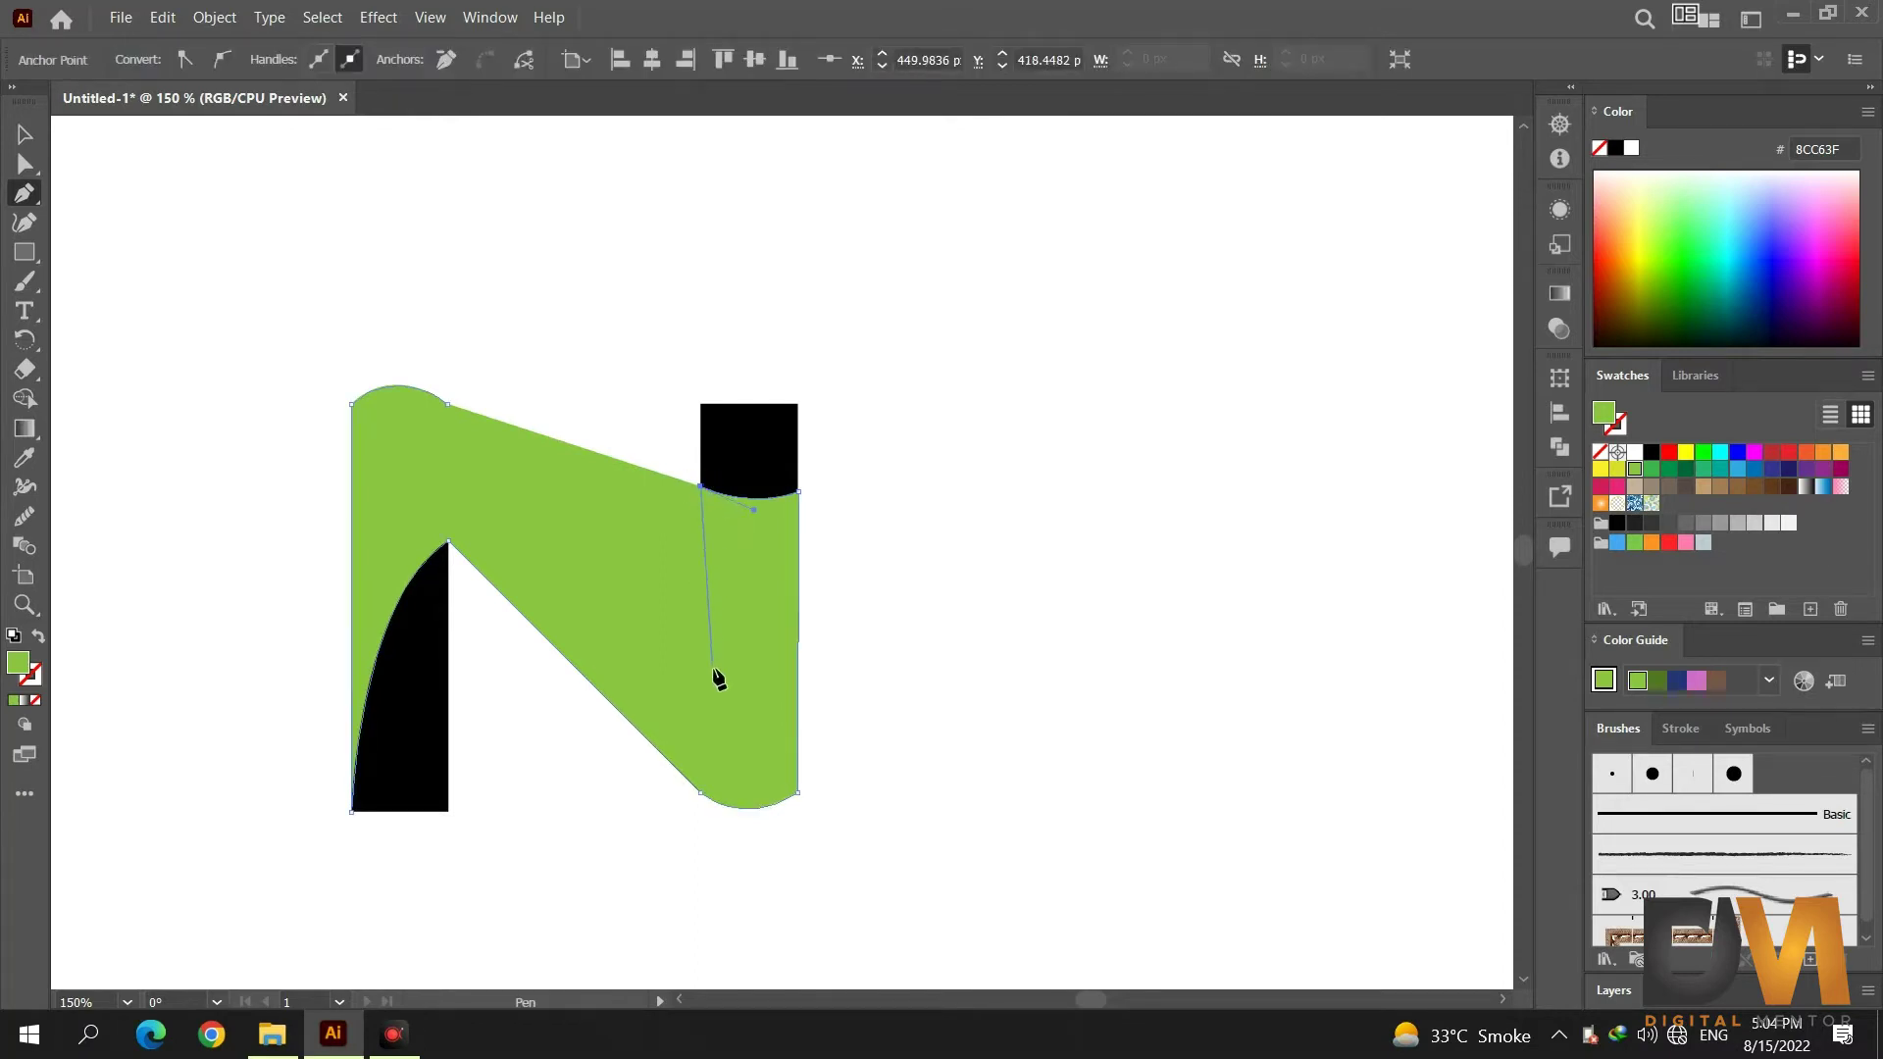
left_click(711, 671)
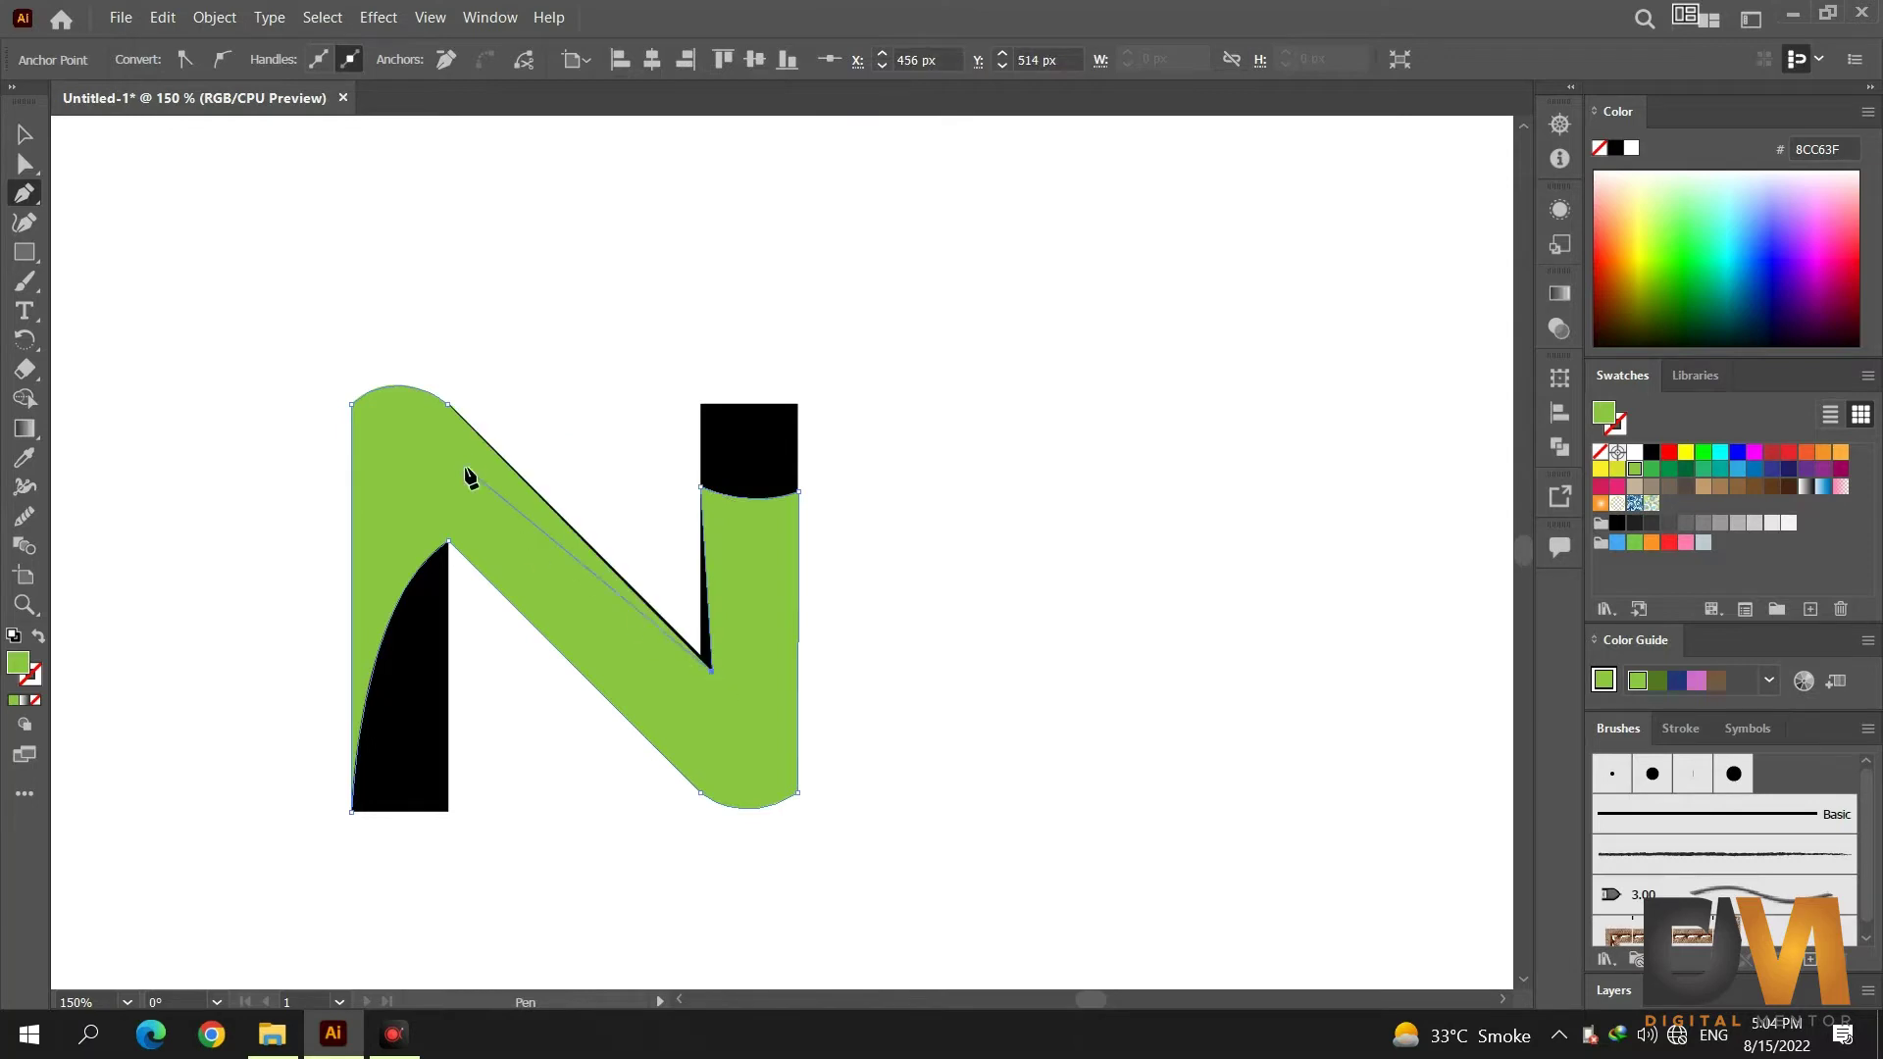
left_click(448, 404)
left_click(23, 135)
left_click(367, 318)
Merge the green regions of the N, its edge slivers and the curved end caps into one shape with the Shape Builder.
left_click_drag(339, 359, 852, 662)
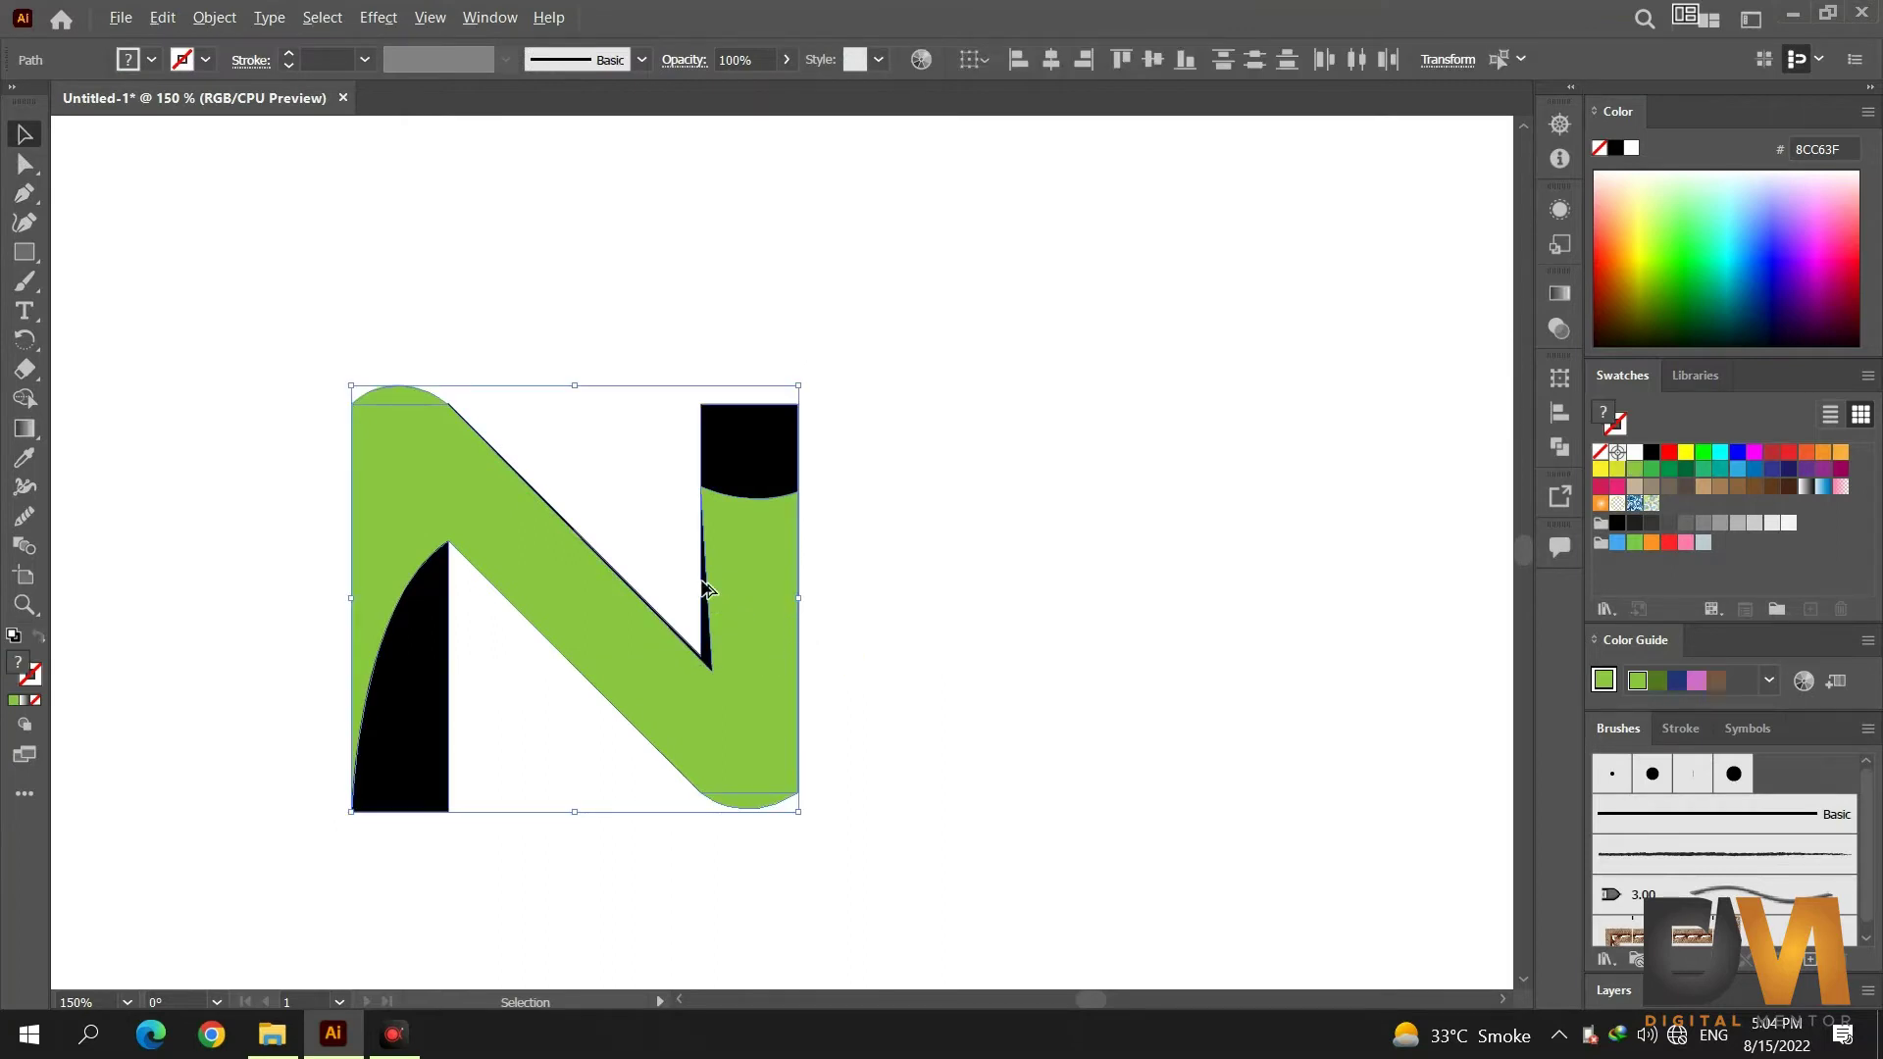
scroll(708, 589, "up", 1)
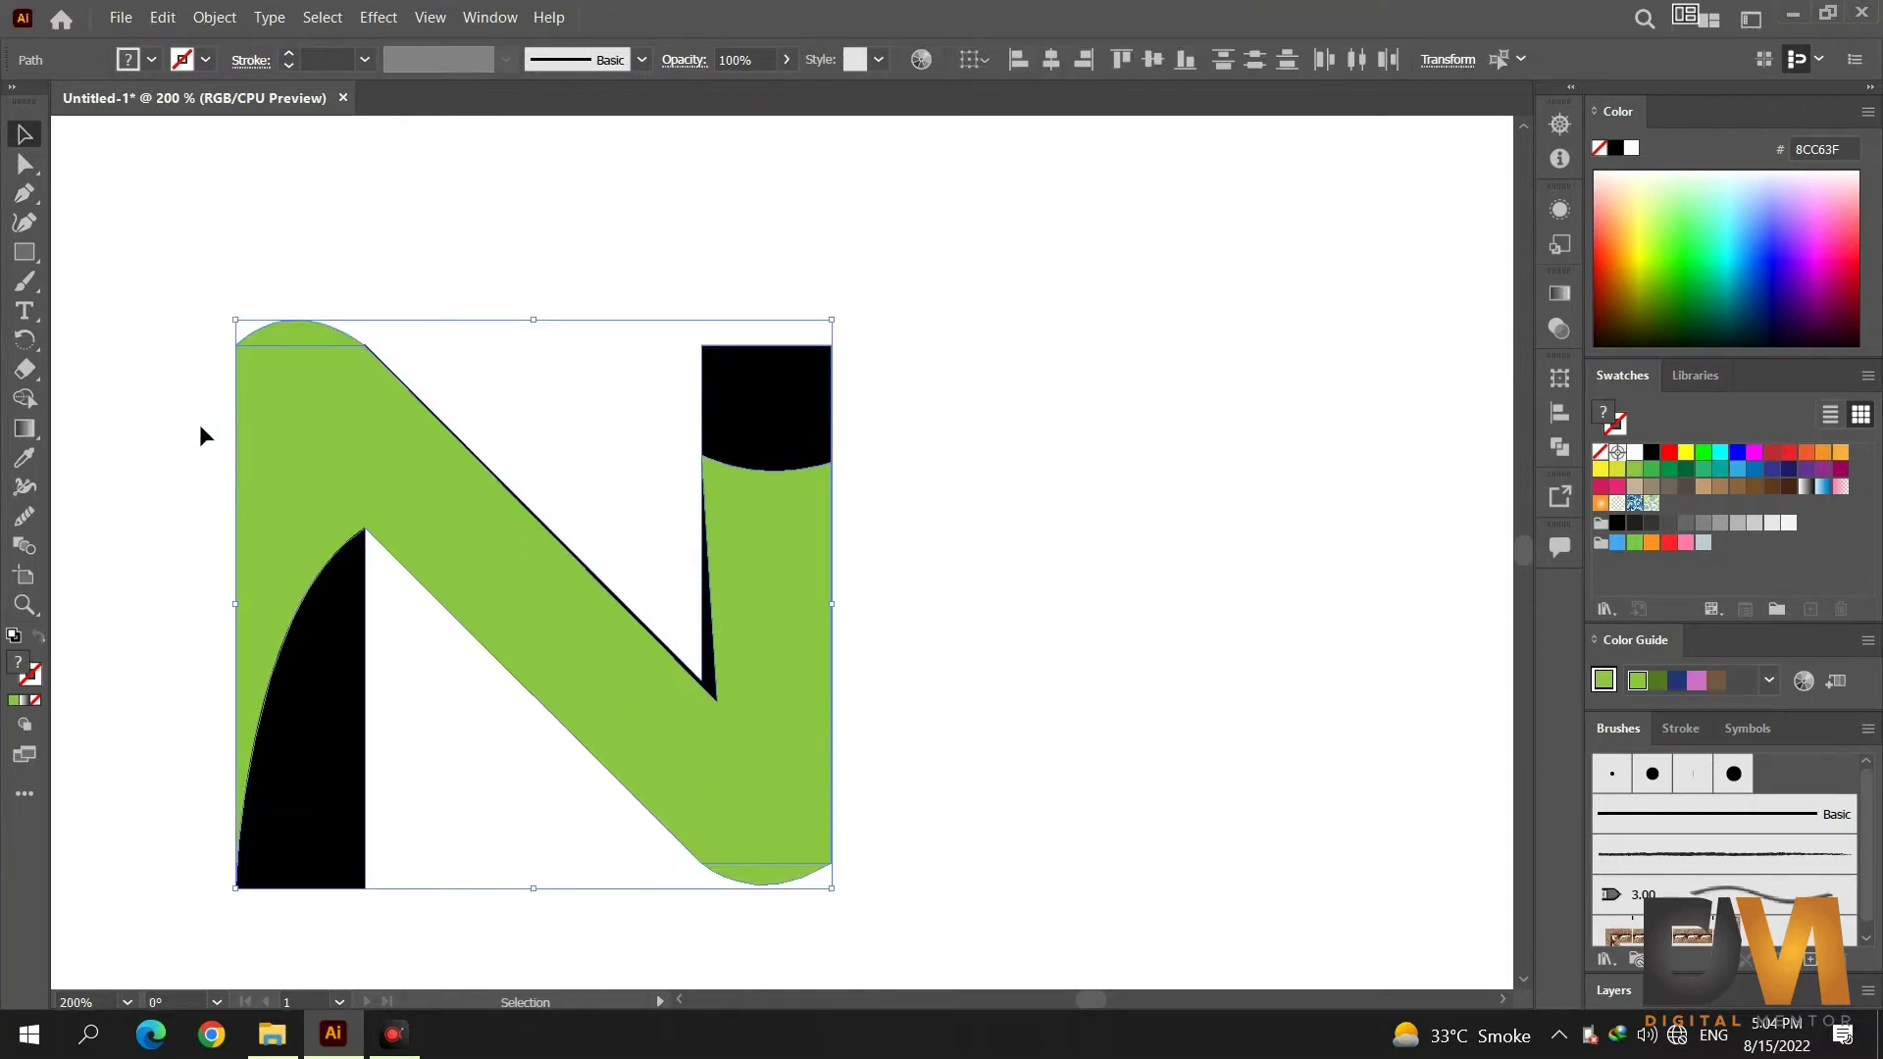
left_click(29, 397)
left_click_drag(355, 394, 502, 486)
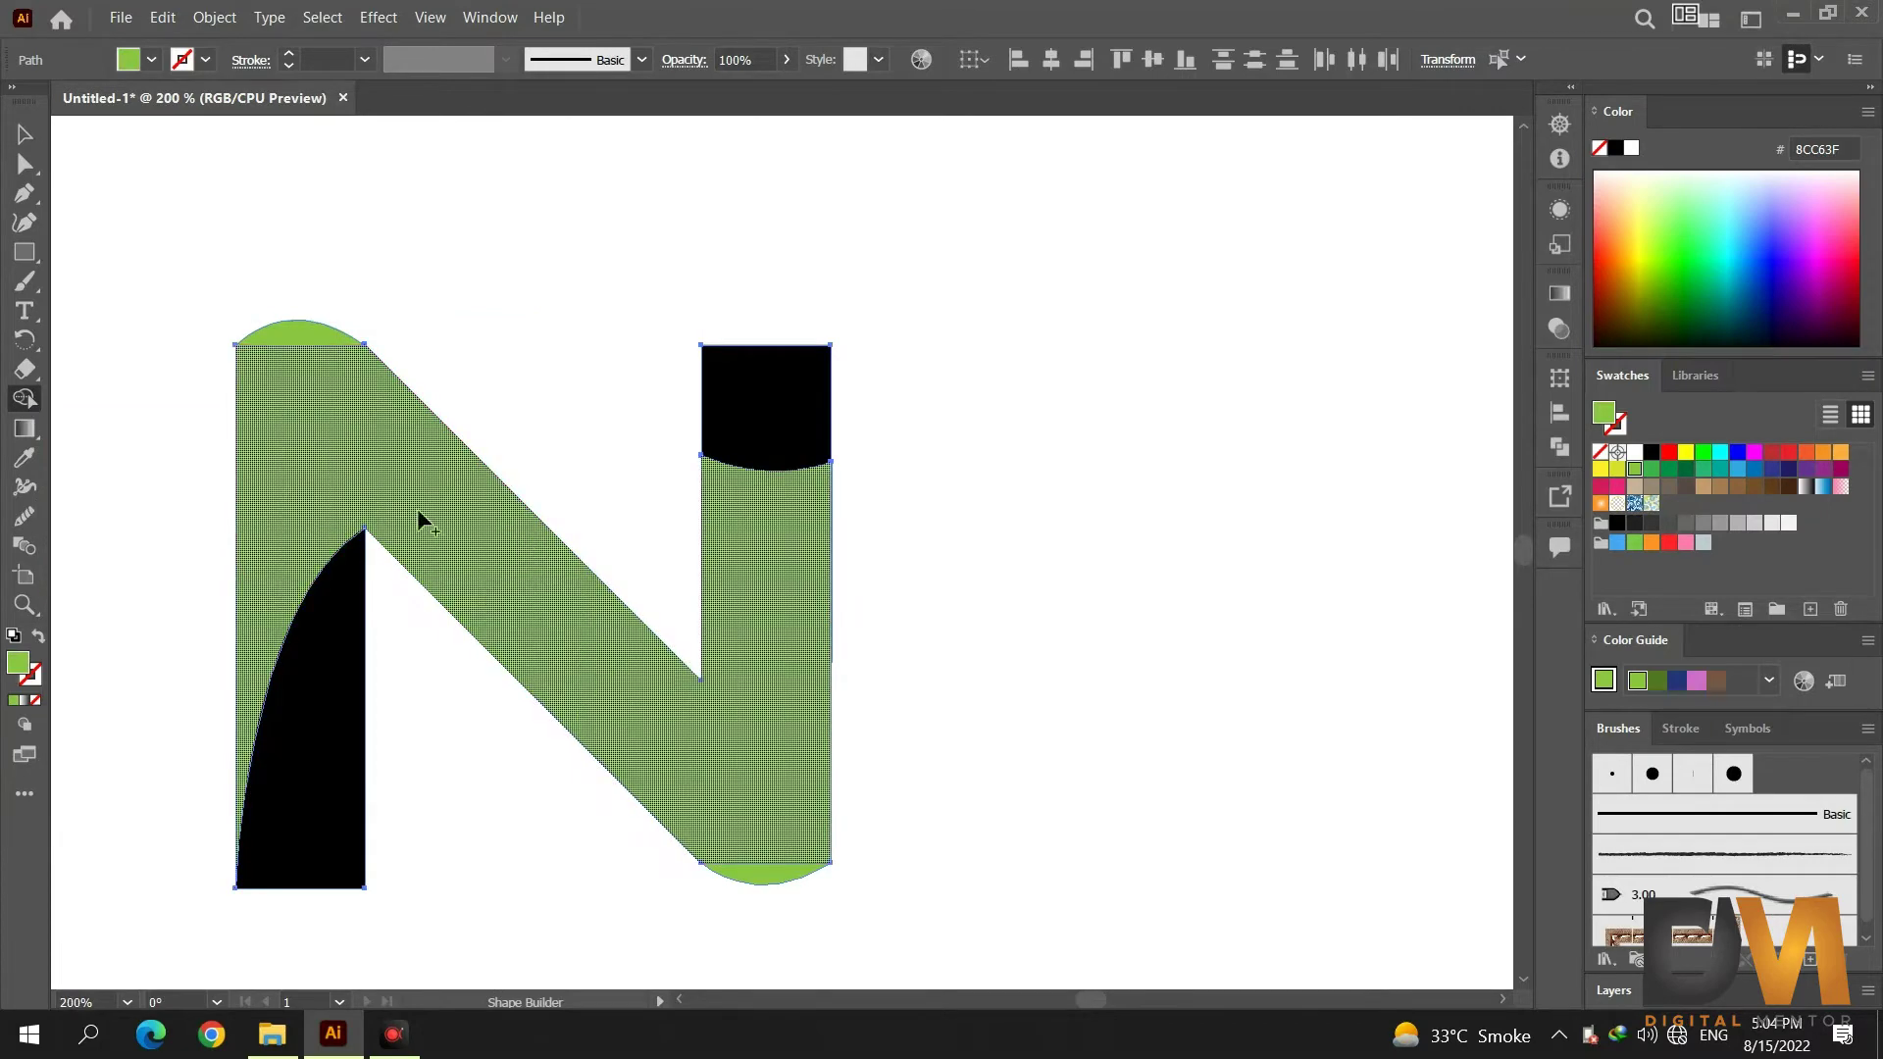
mouse_move(349, 513)
left_mouse_down()
mouse_move(757, 579)
mouse_move(761, 854)
left_mouse_up()
left_click_drag(320, 414, 312, 332)
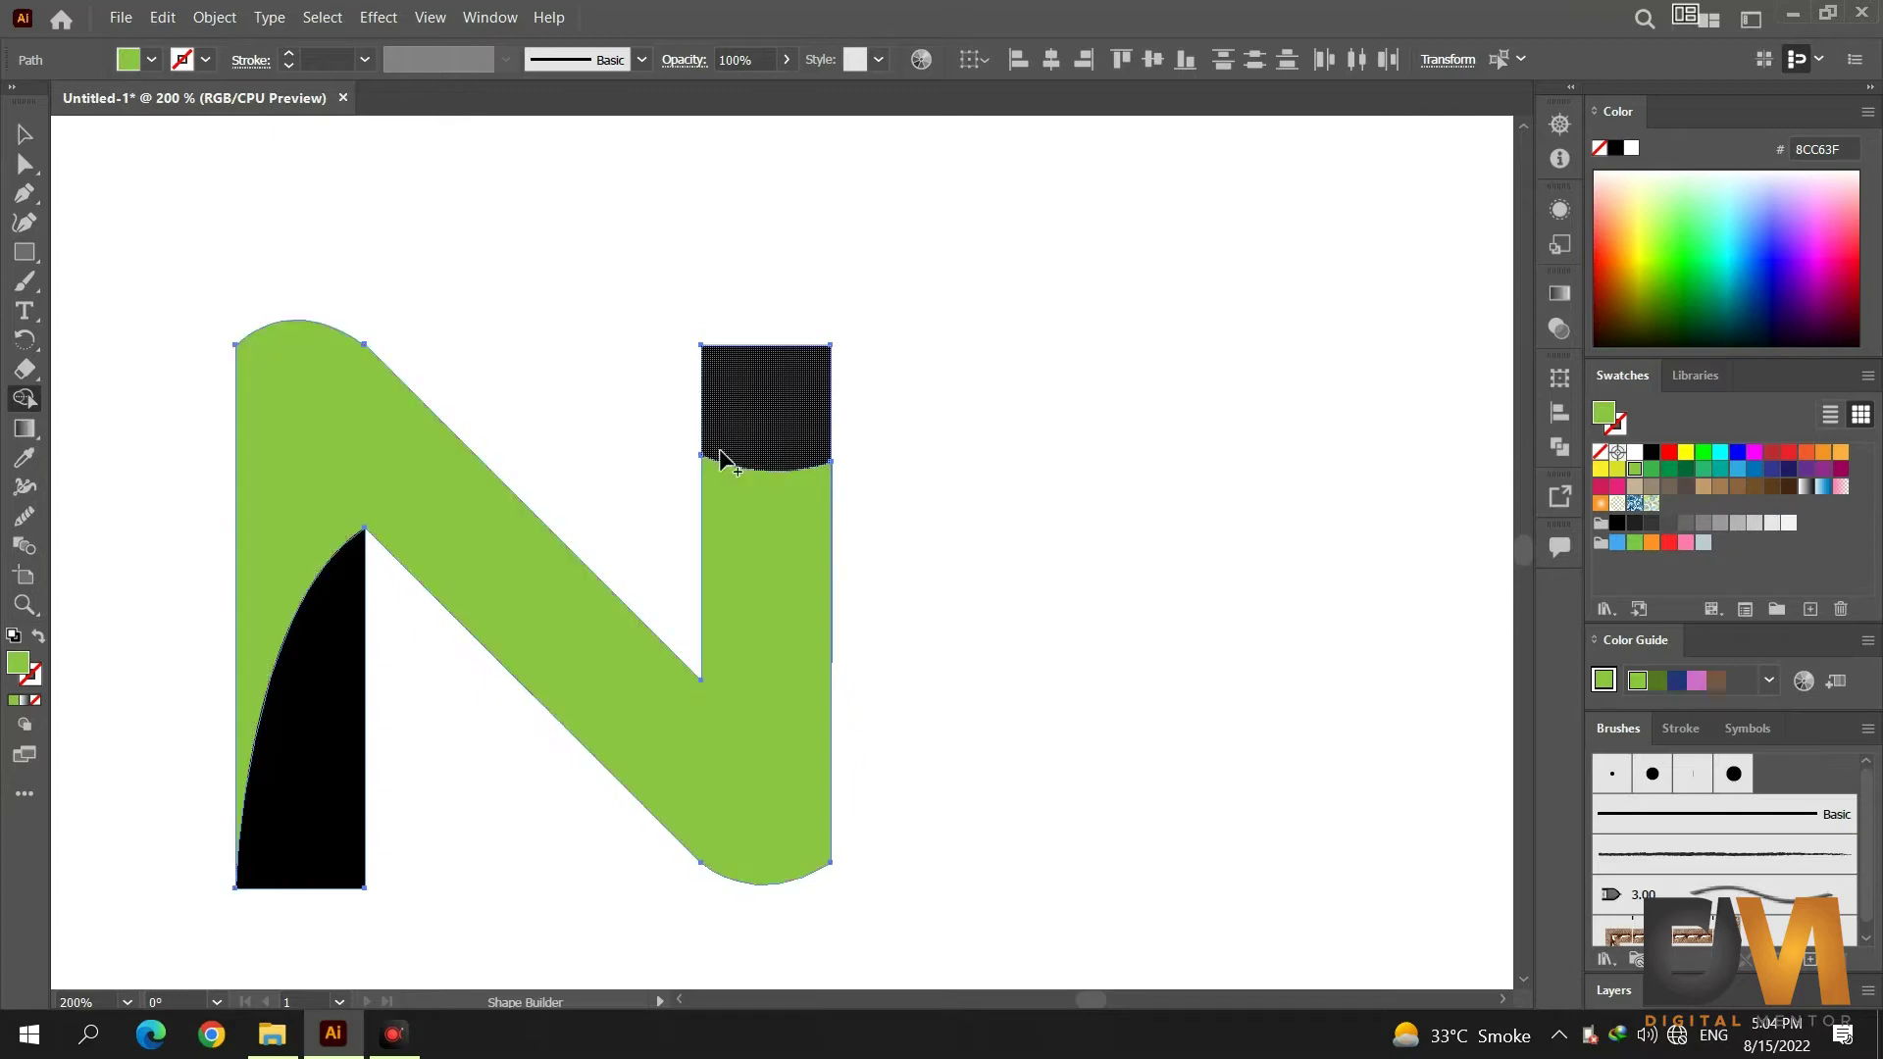
Remove the leftover black block above the second stem's concave cut and deselect the artwork.
left_click(798, 424, "alt")
key("v")
left_click(800, 407)
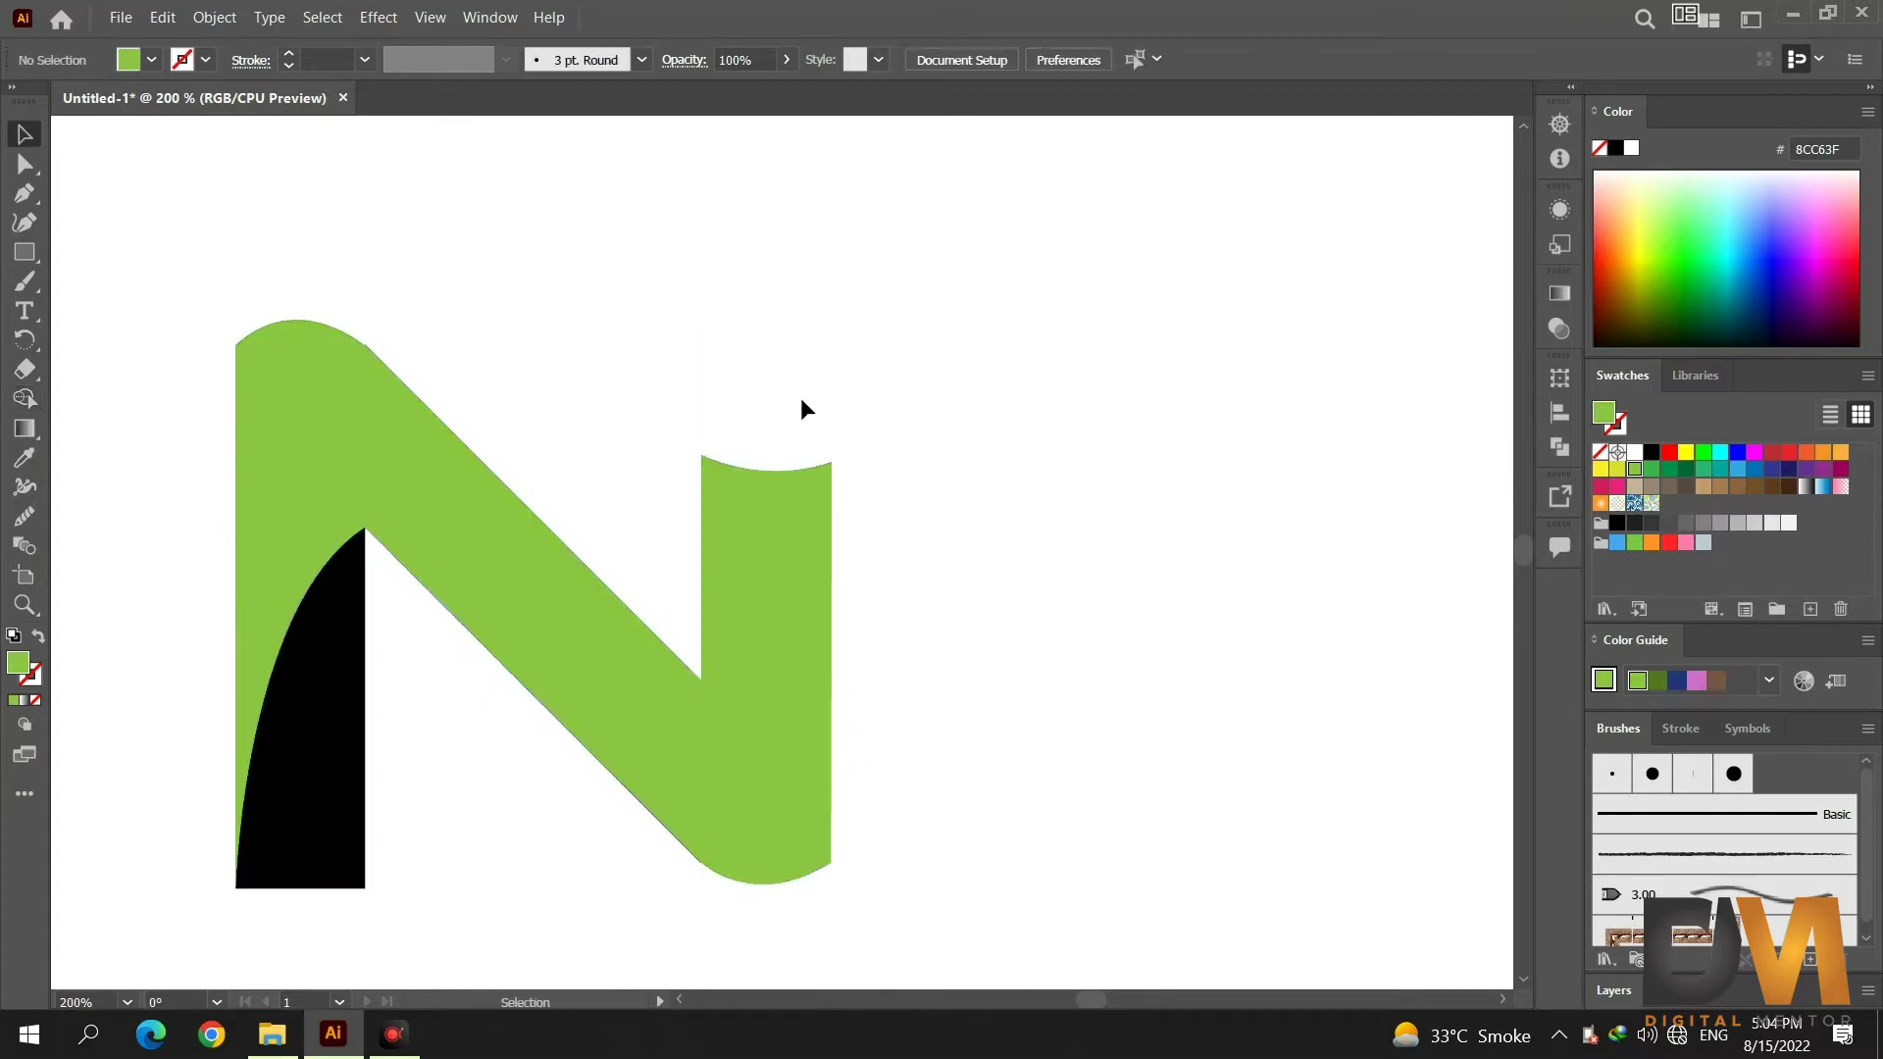
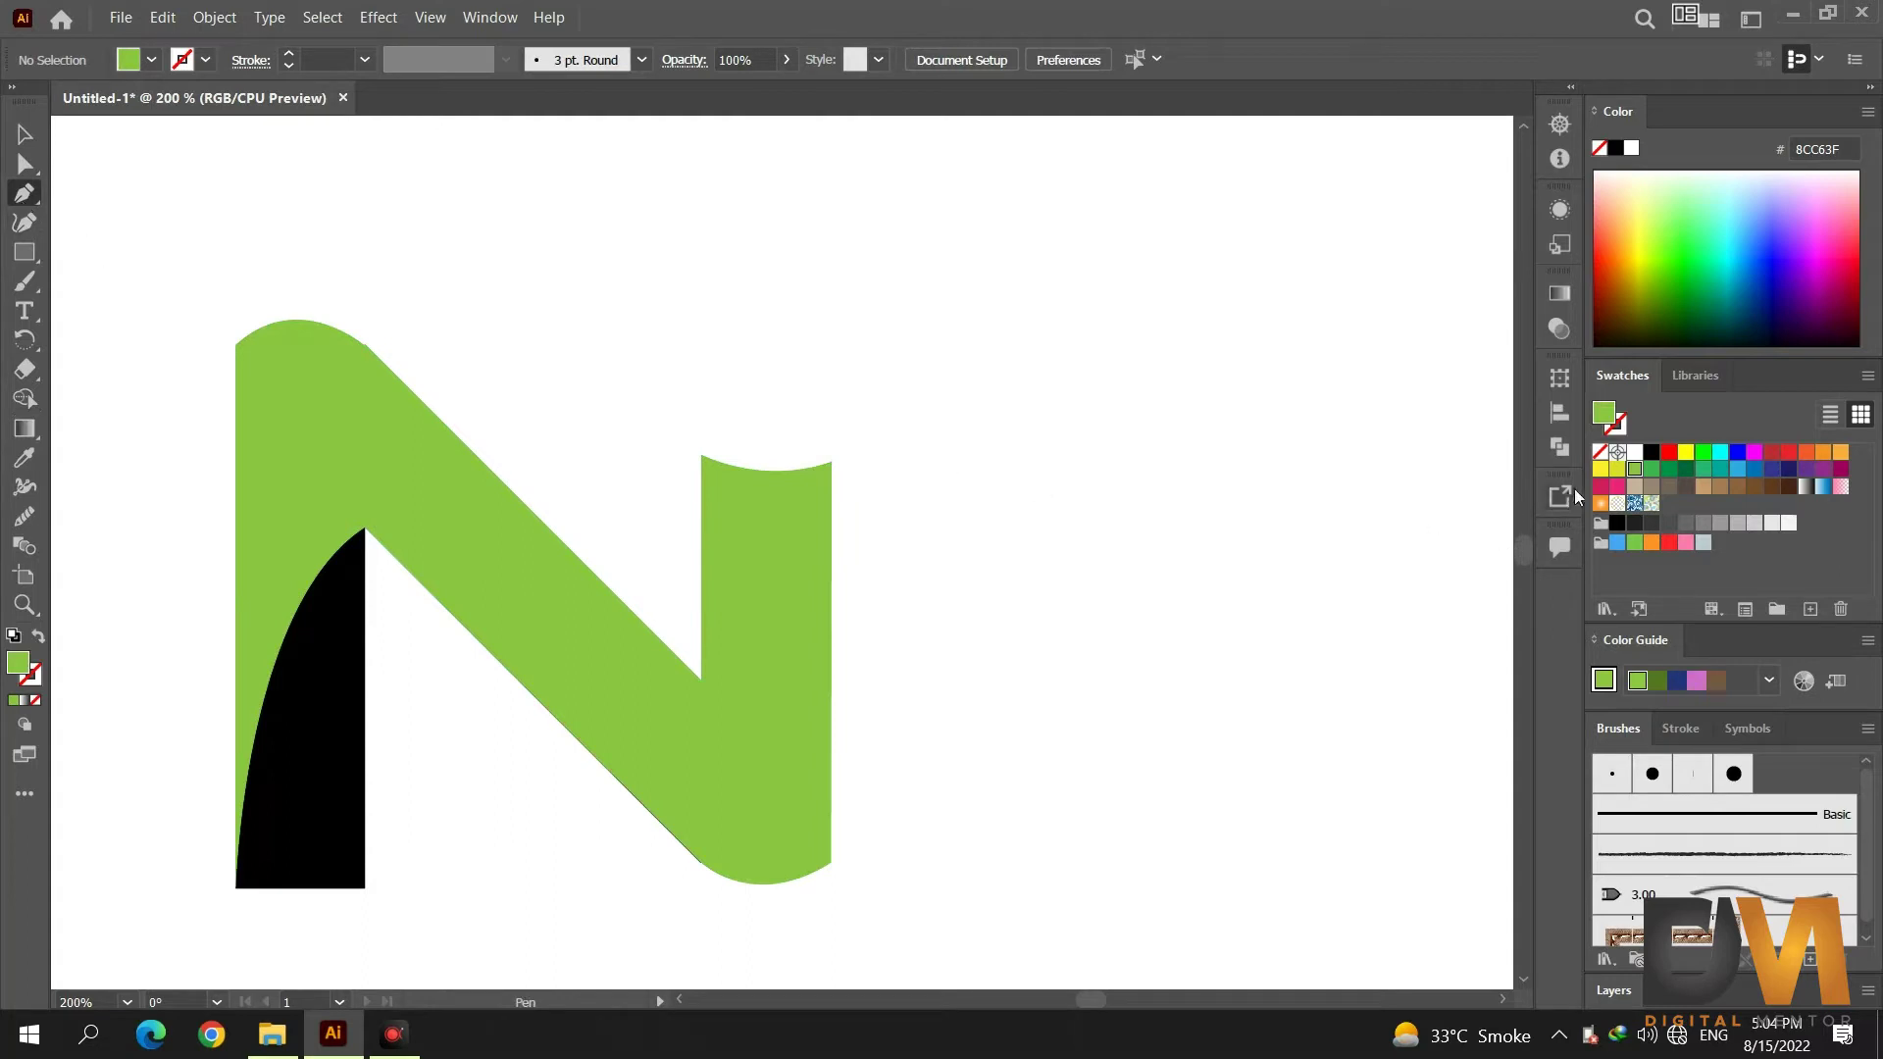
Draw a closed yellow (FCEE21) Pen path curving from the inner corner to the second stem's outer top, extending beyond the stem's outer edge.
left_click(1601, 470)
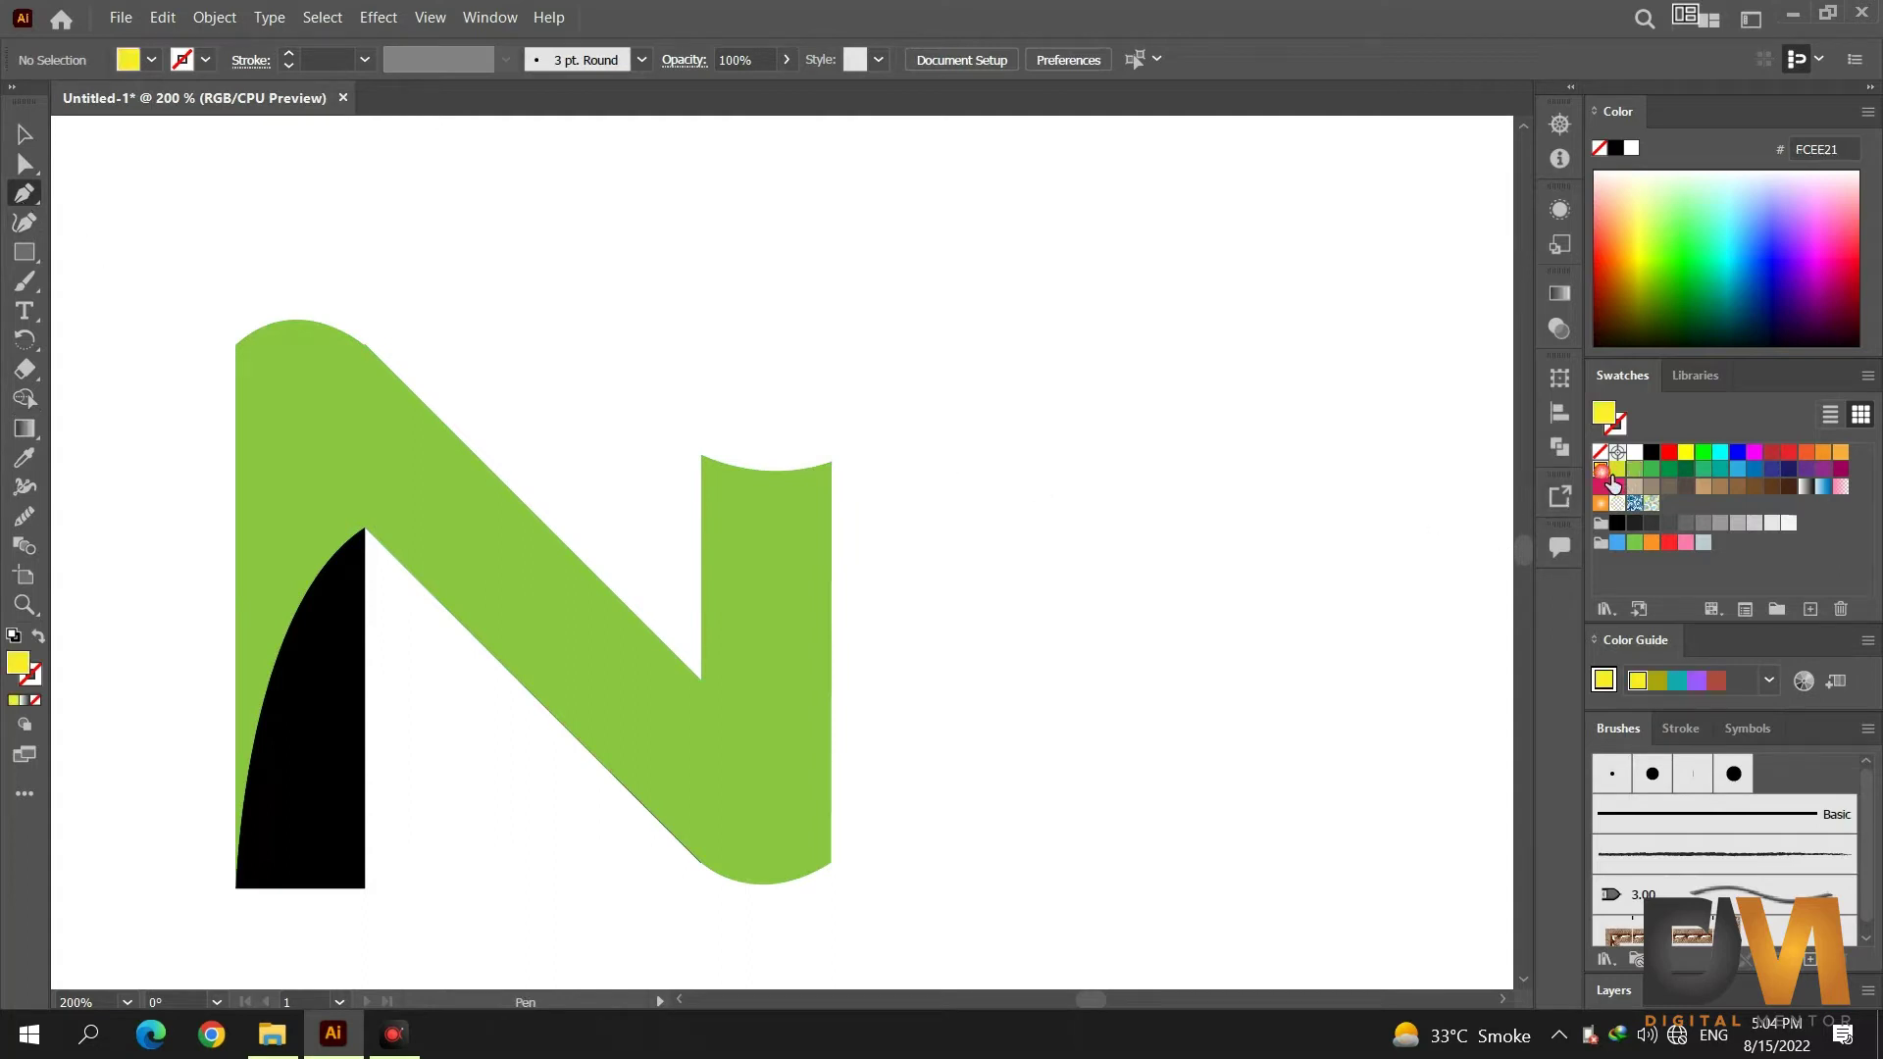
left_click(700, 680)
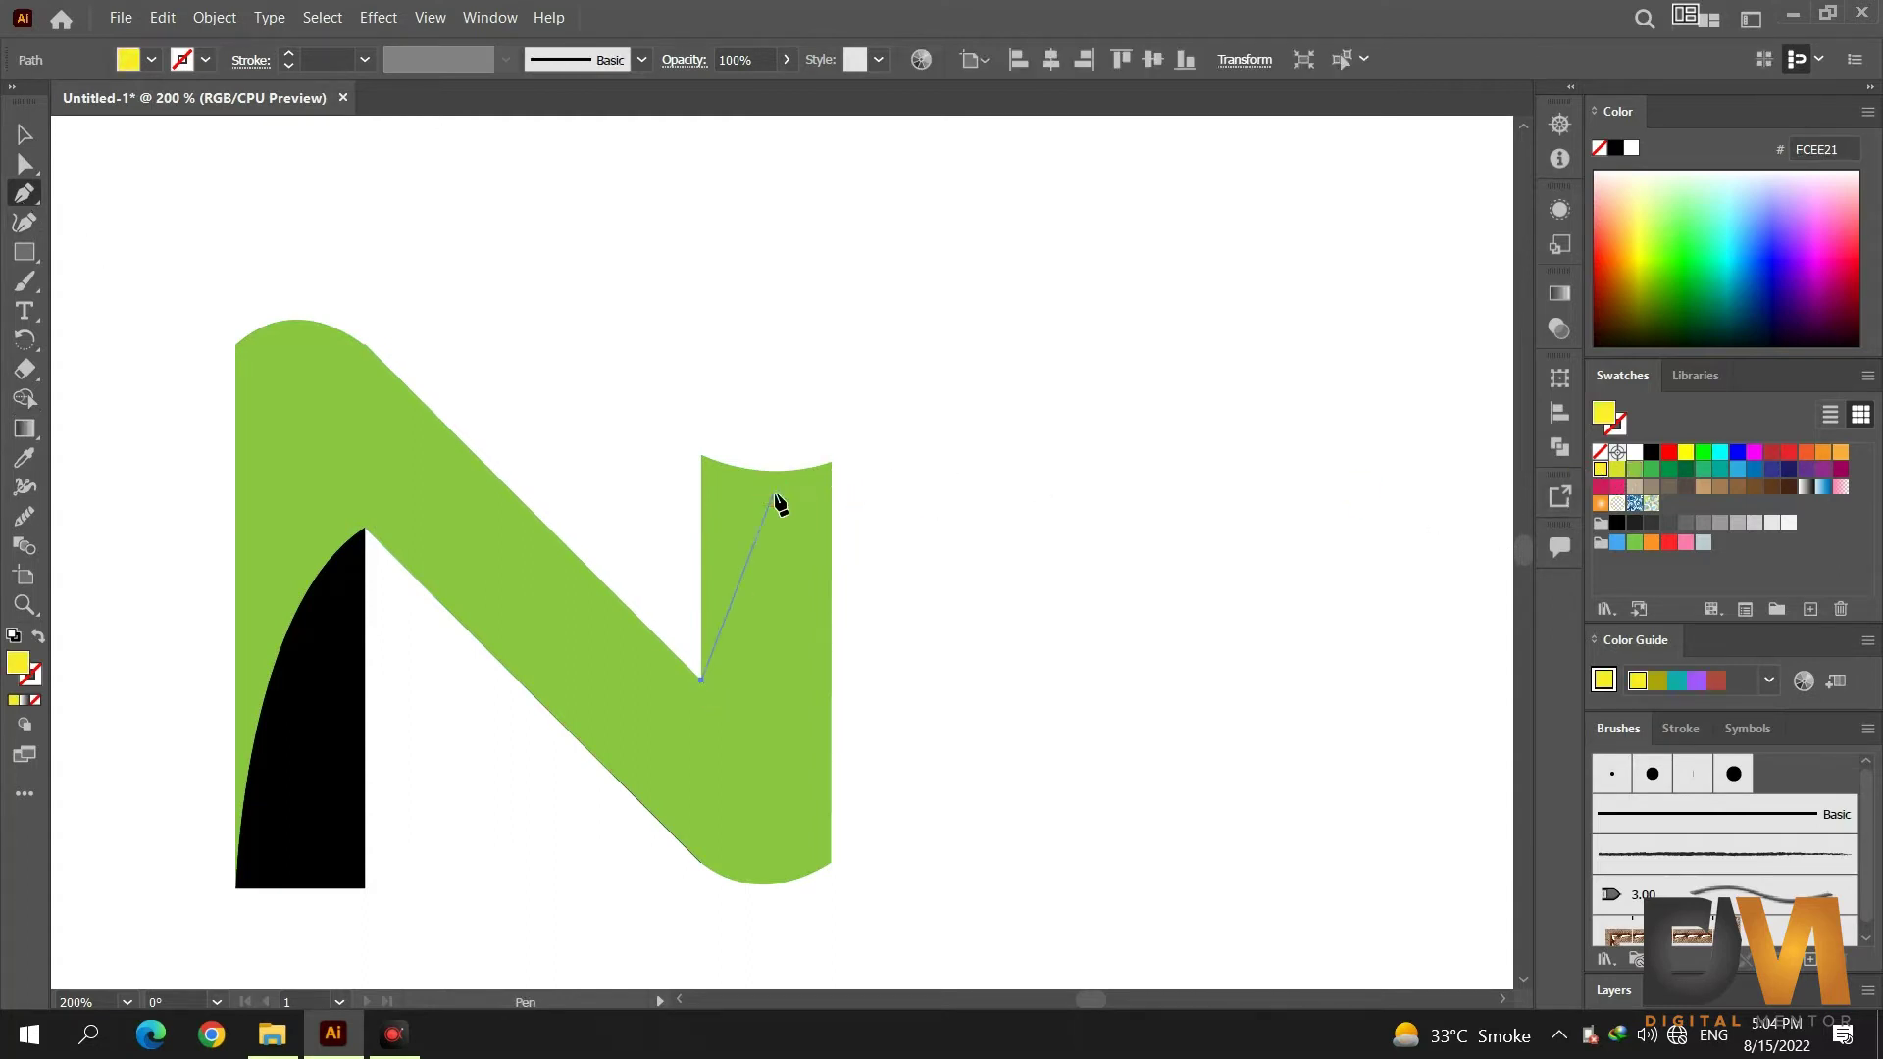
left_click_drag(867, 399, 865, 264)
left_click(829, 466)
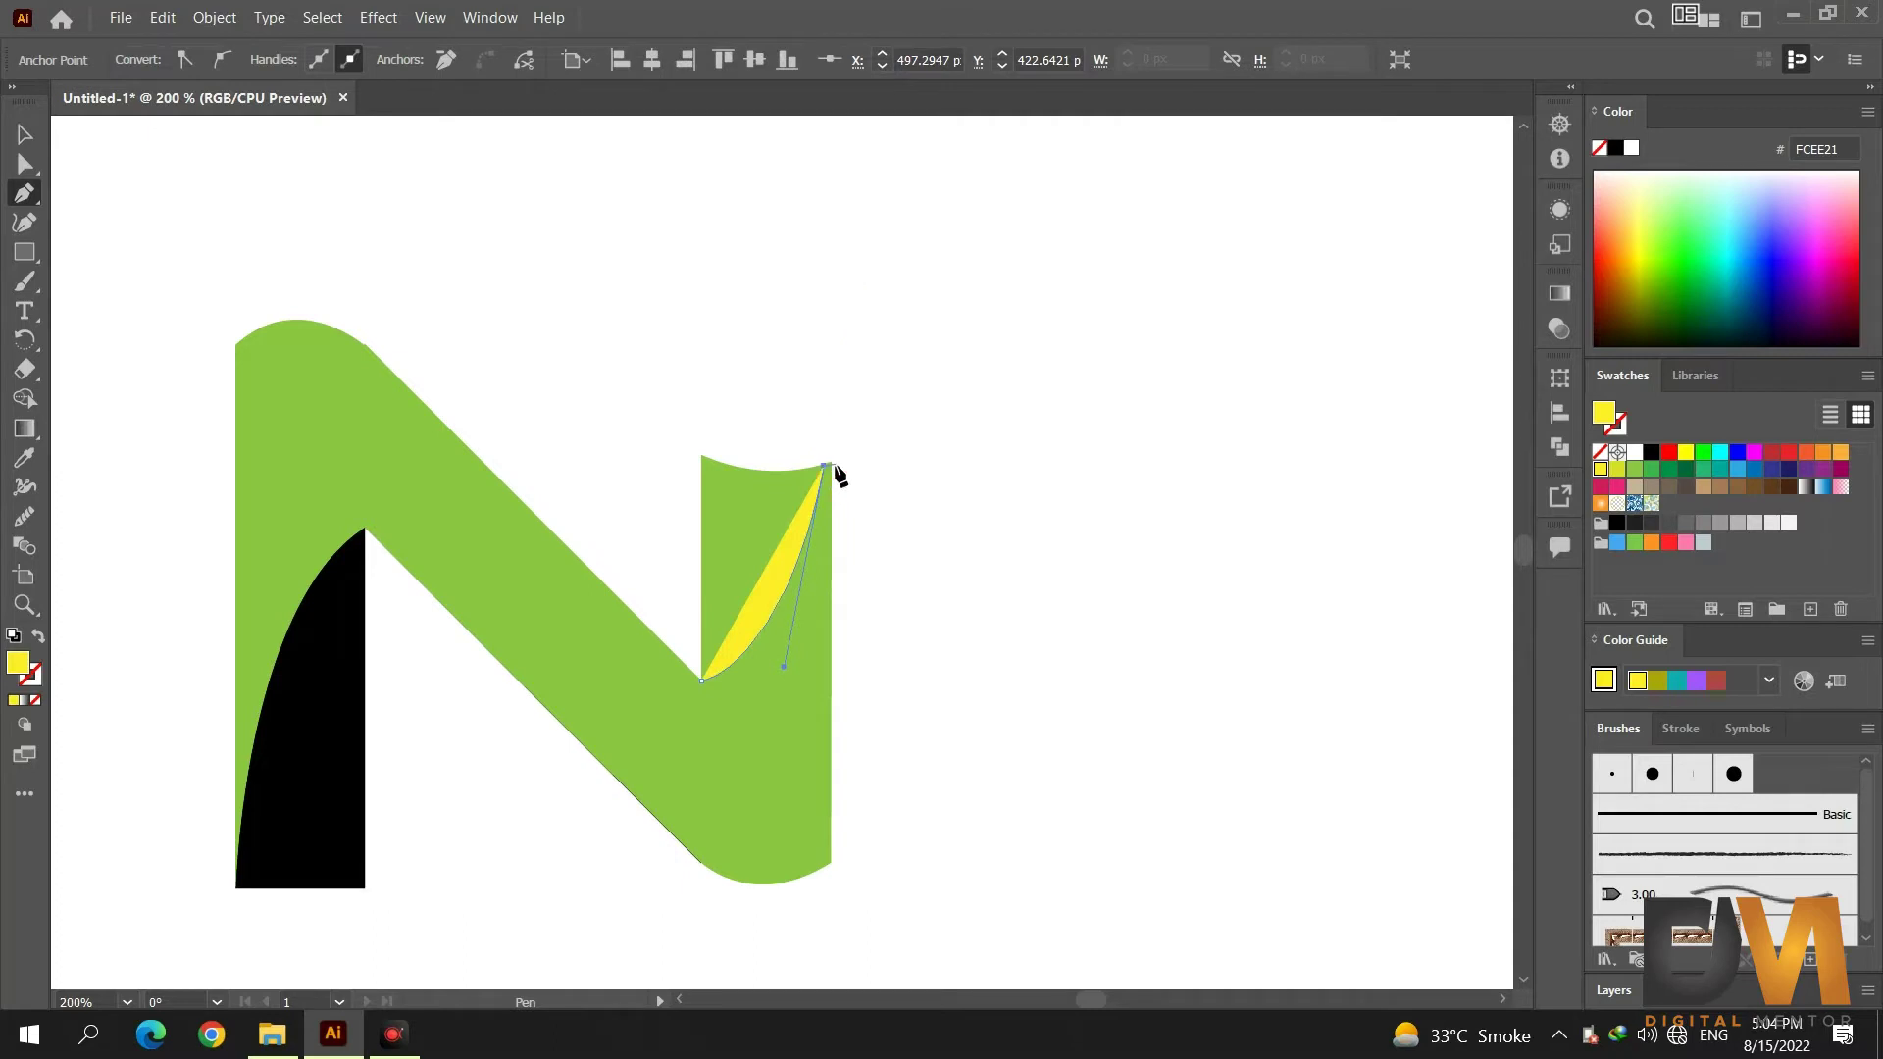
left_click(894, 672)
left_click(702, 679)
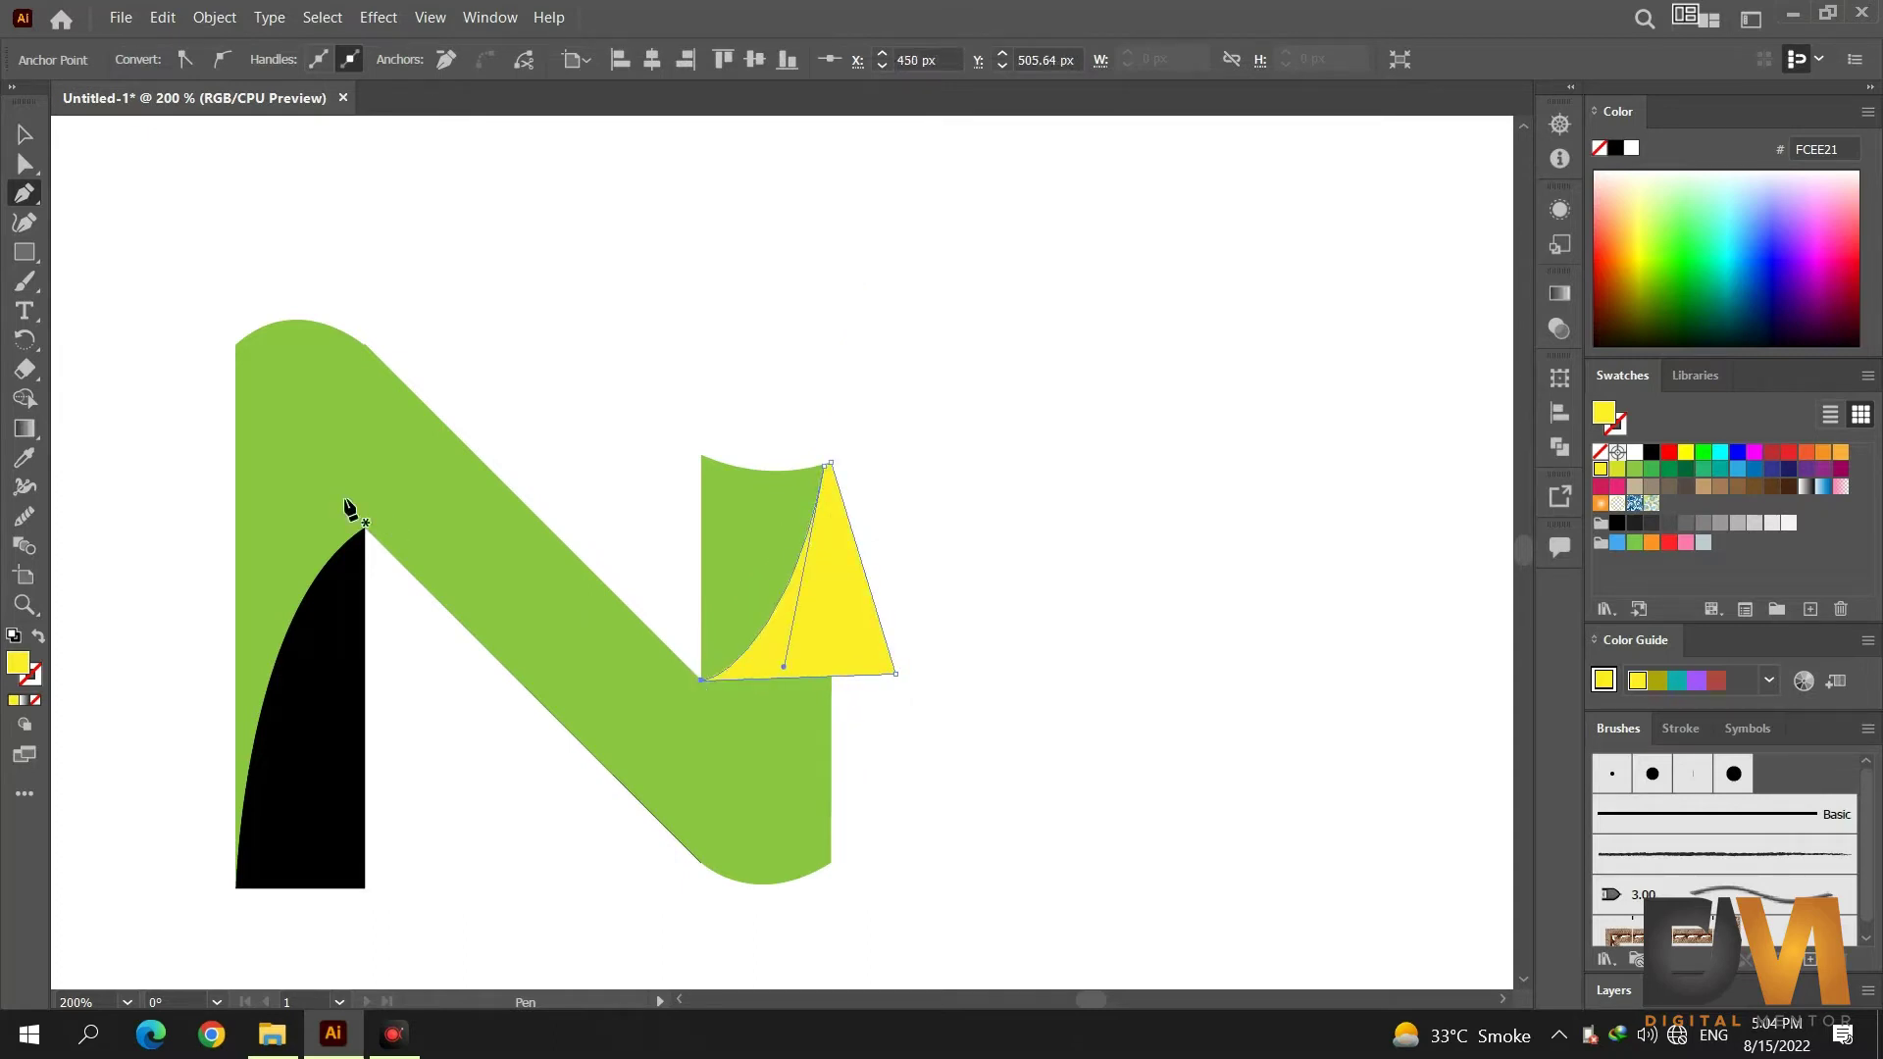
Use the Shape Builder on the whole artwork to remove the yellow overhang outside the stem and merge the yellow area with the green body below it.
key("v")
left_click_drag(203, 220, 798, 638)
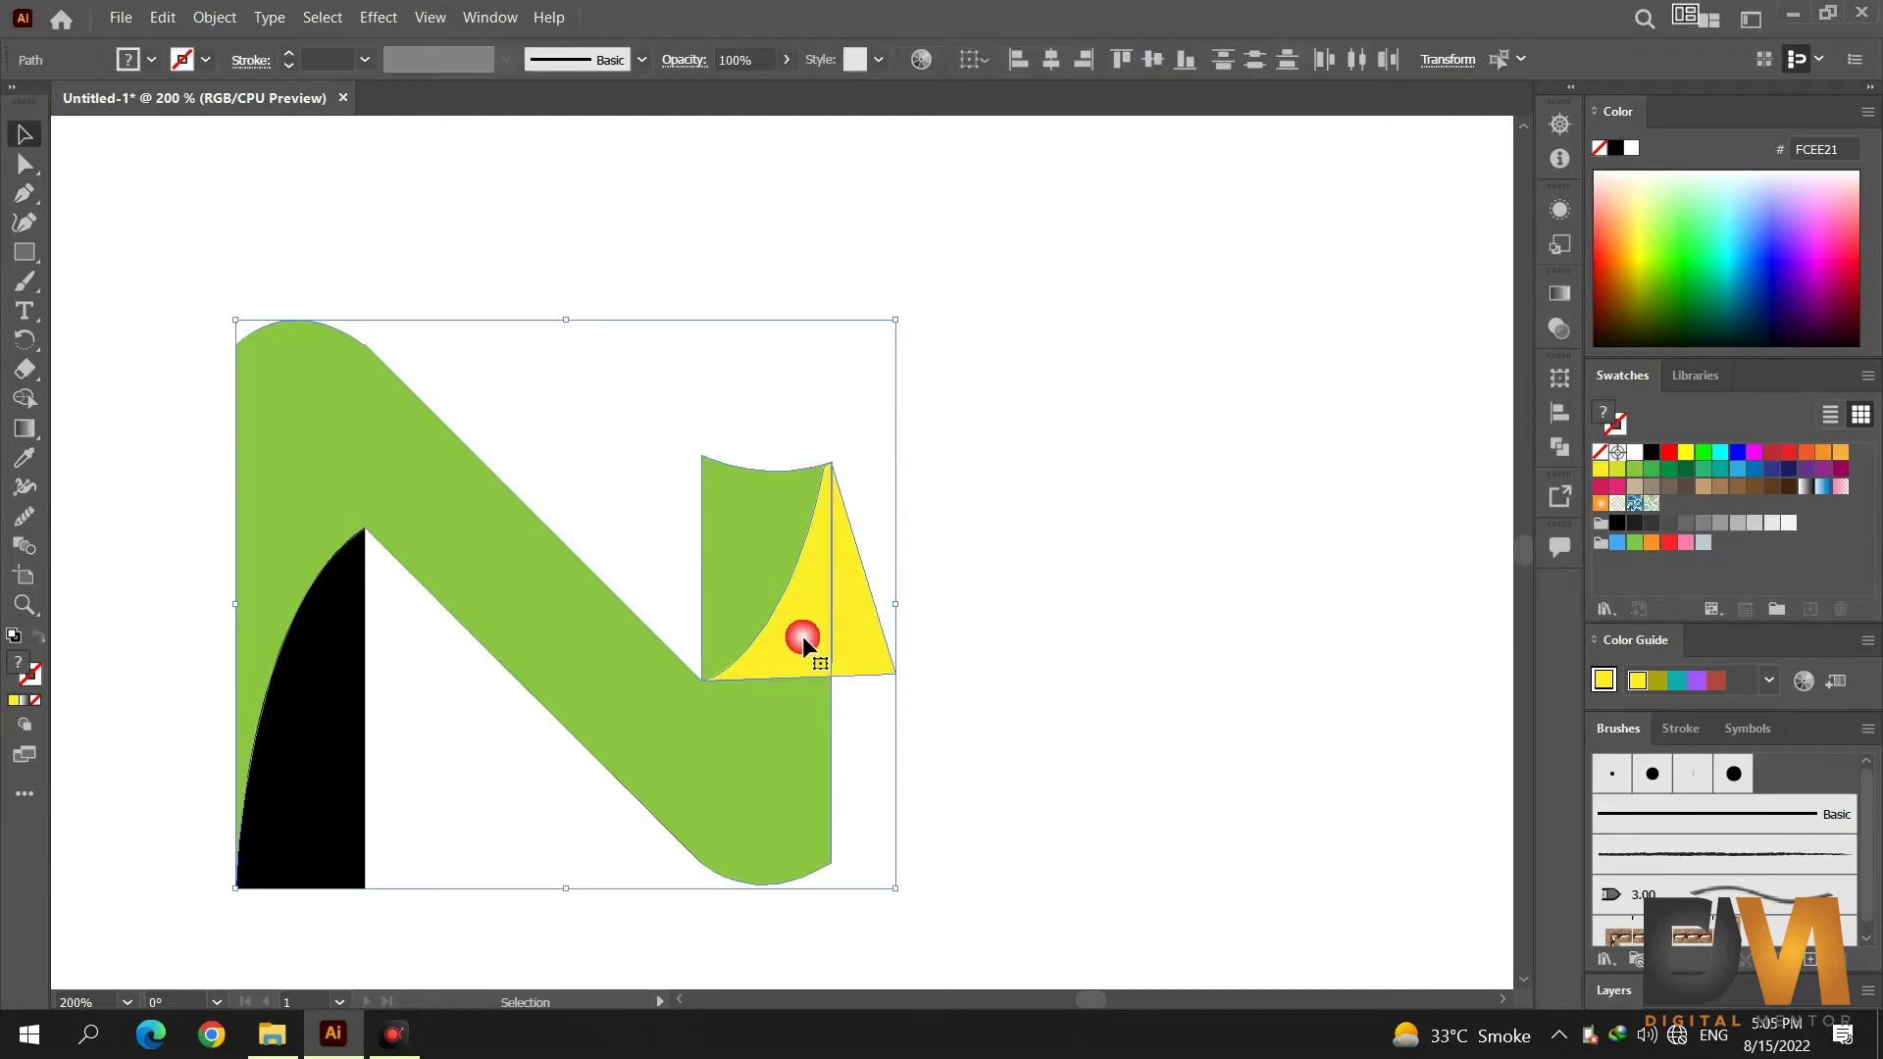
left_click(25, 398)
left_click(864, 624, "alt")
left_click_drag(790, 668, 784, 734)
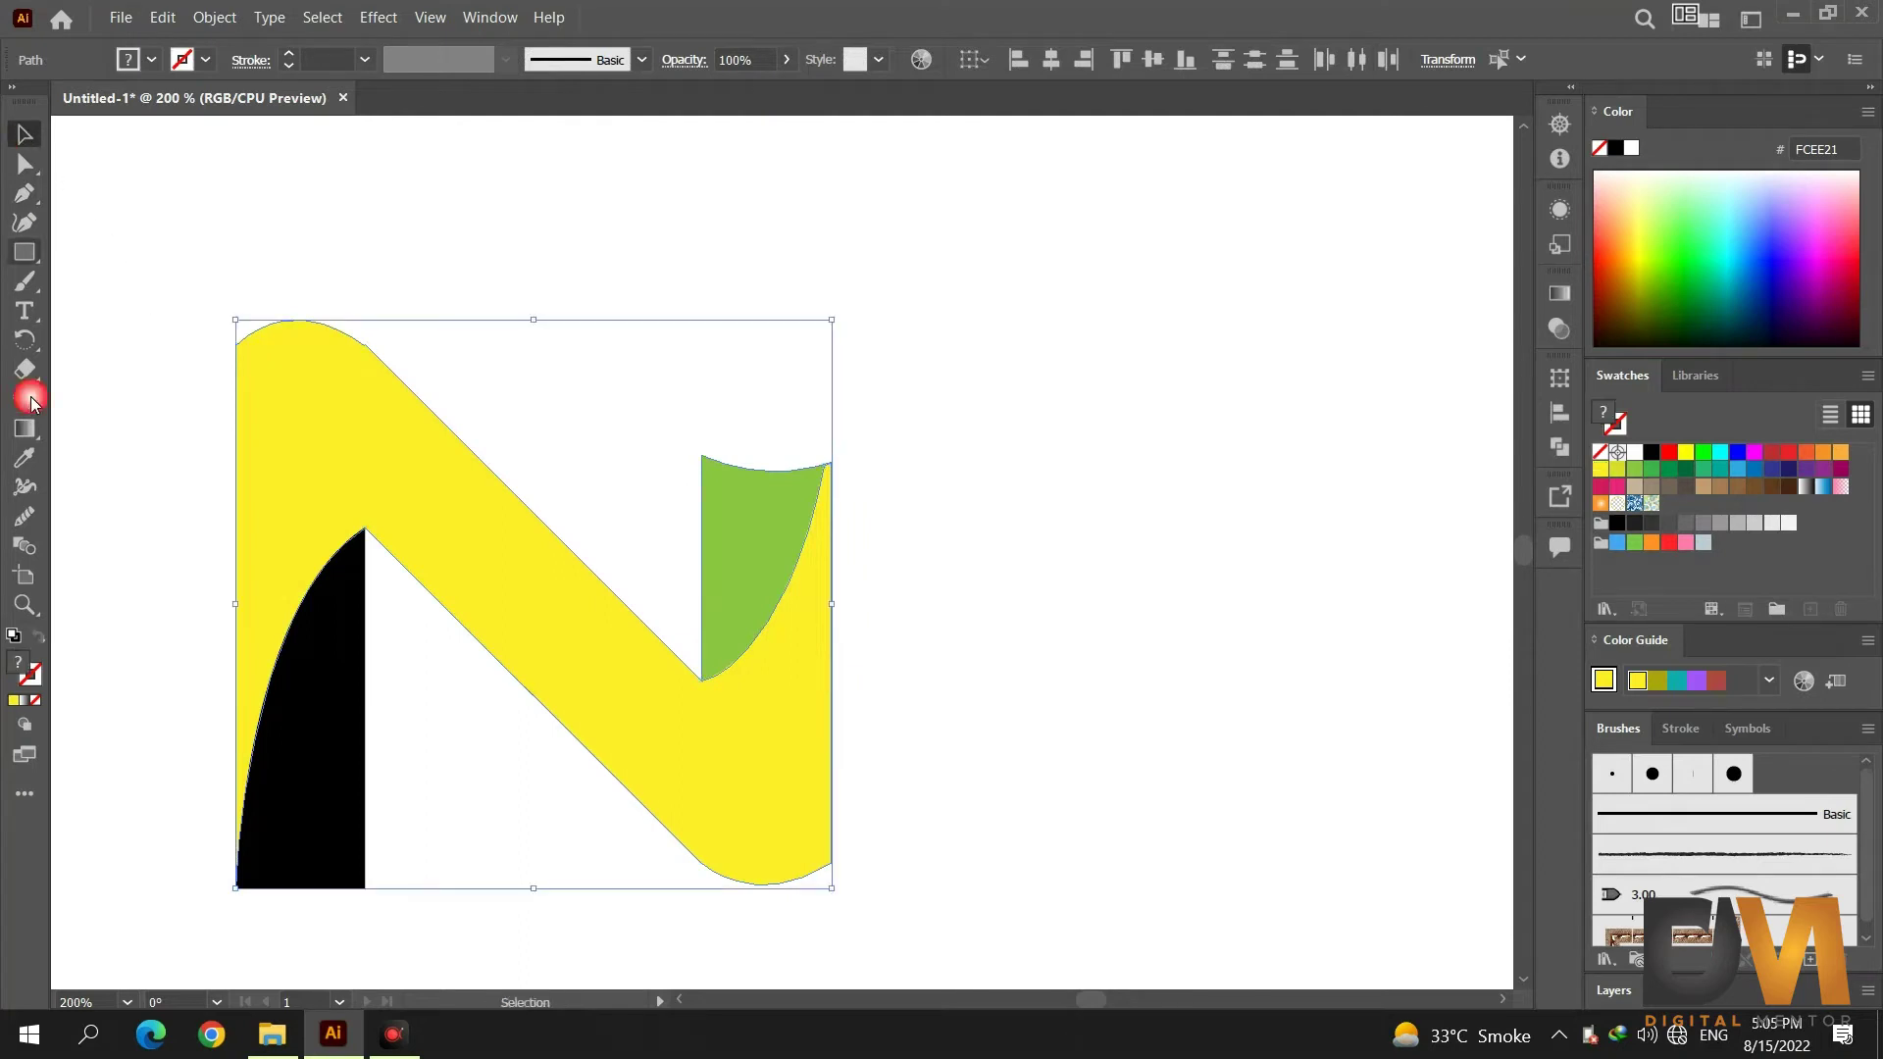
Round off the first stem's outer top corner and the second stem's outer bottom corner with the Smooth tool, and deselect the artwork.
left_click(26, 516)
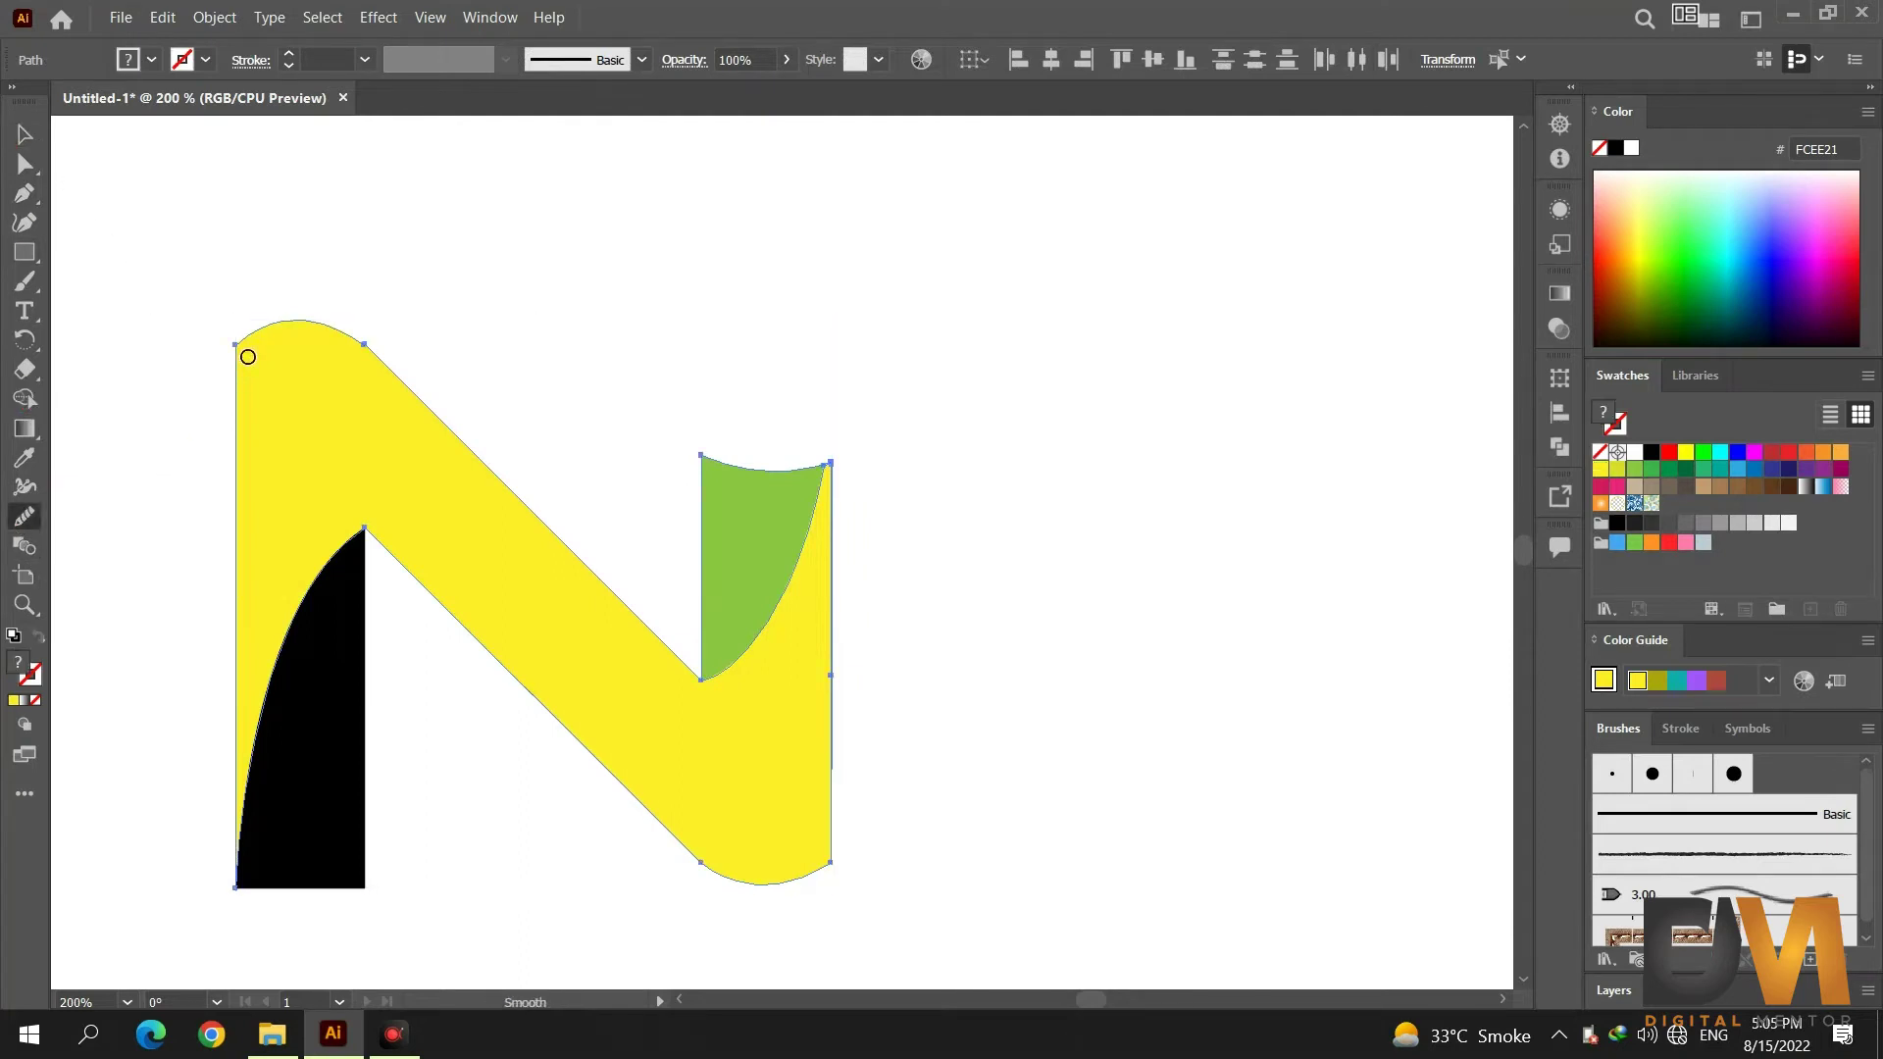
left_click_drag(248, 357, 278, 450)
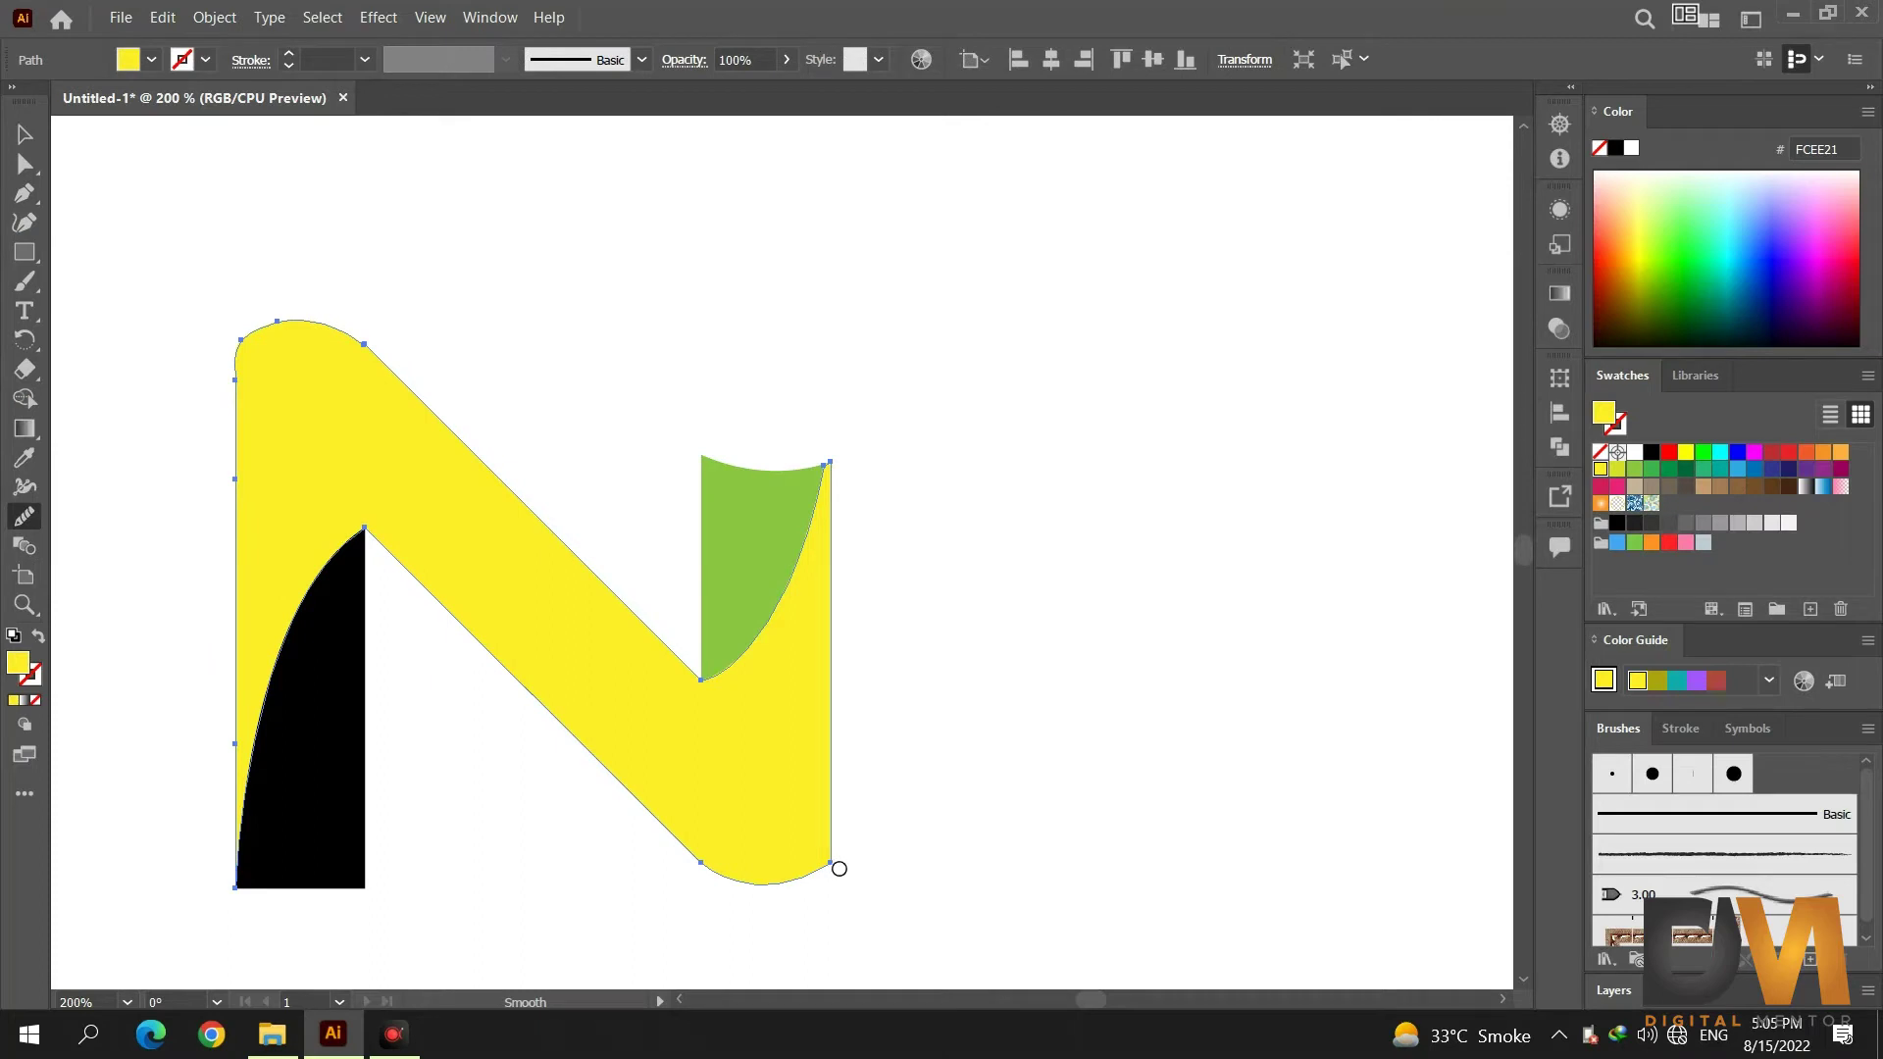
left_click_drag(838, 870, 843, 824)
left_click(24, 134)
left_click(437, 282)
Apply a radial gradient to the yellow N body and set its centre stop to a bright blue in HSB mode.
scroll(428, 389, "down", 2)
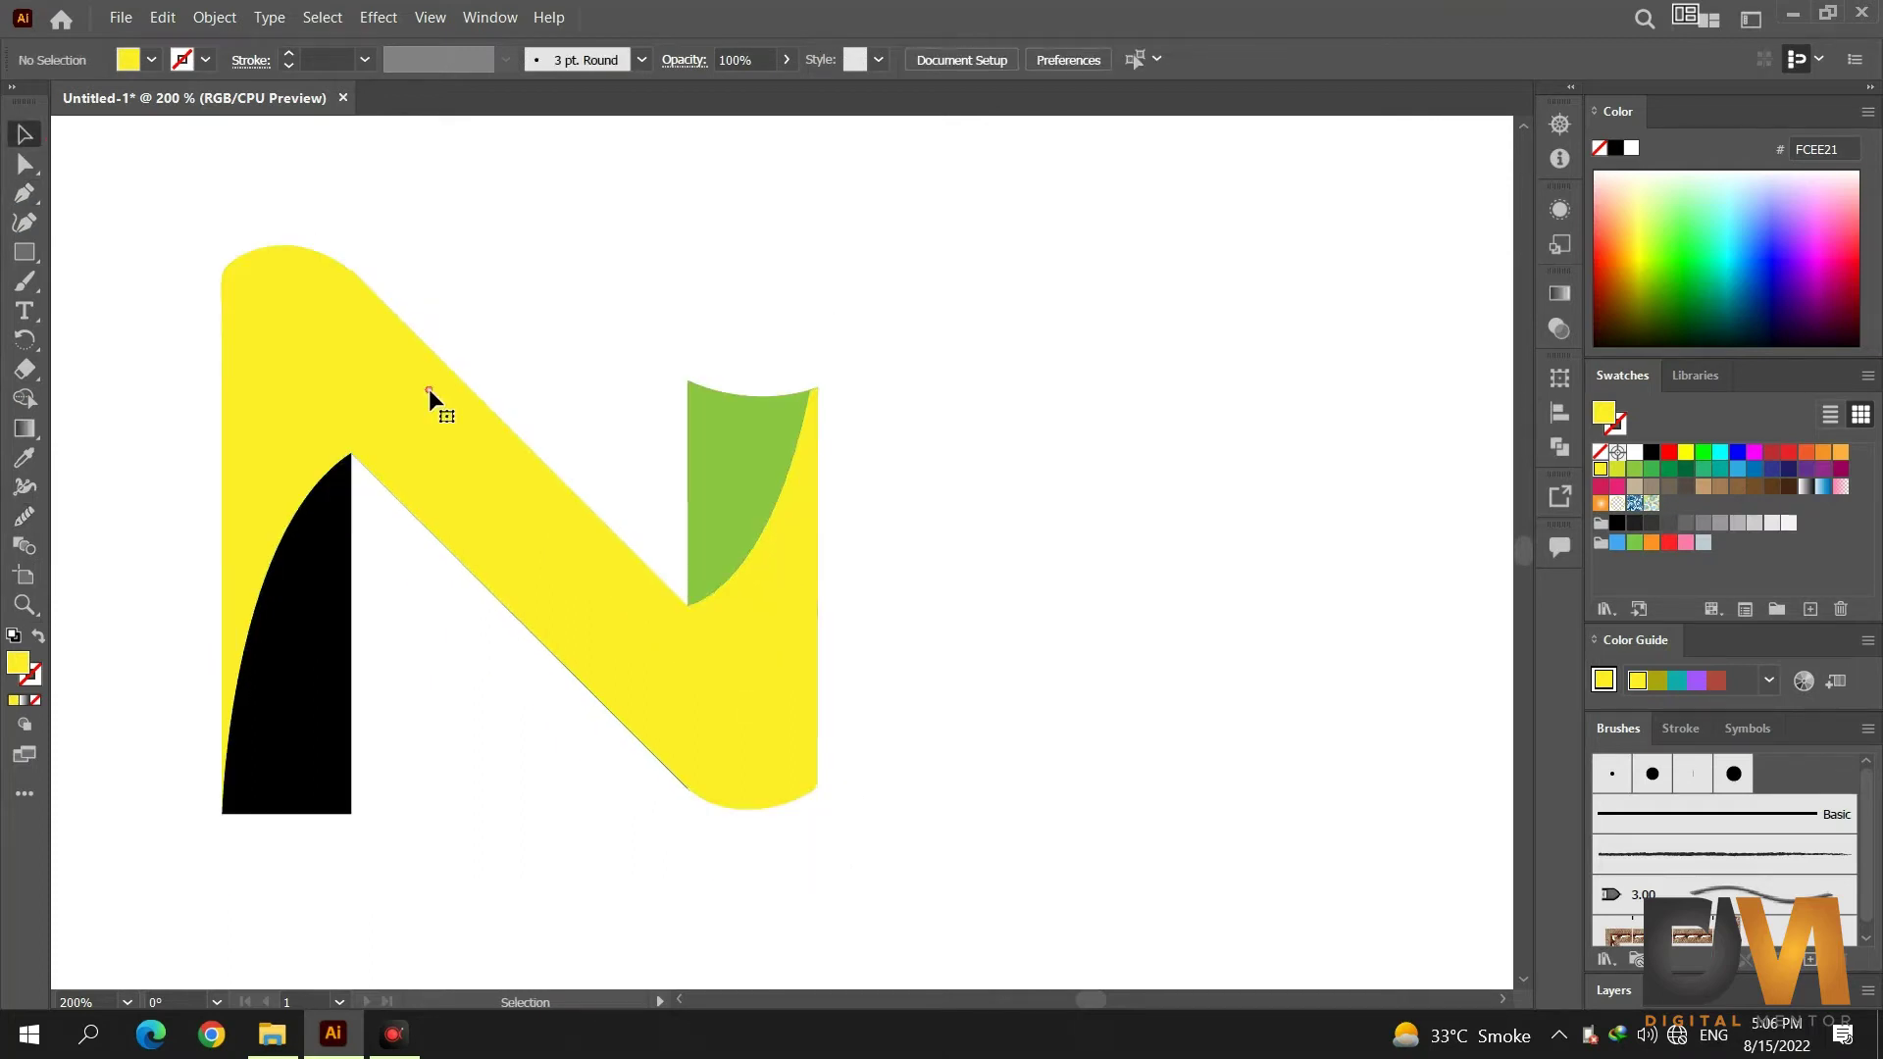
left_click(428, 388)
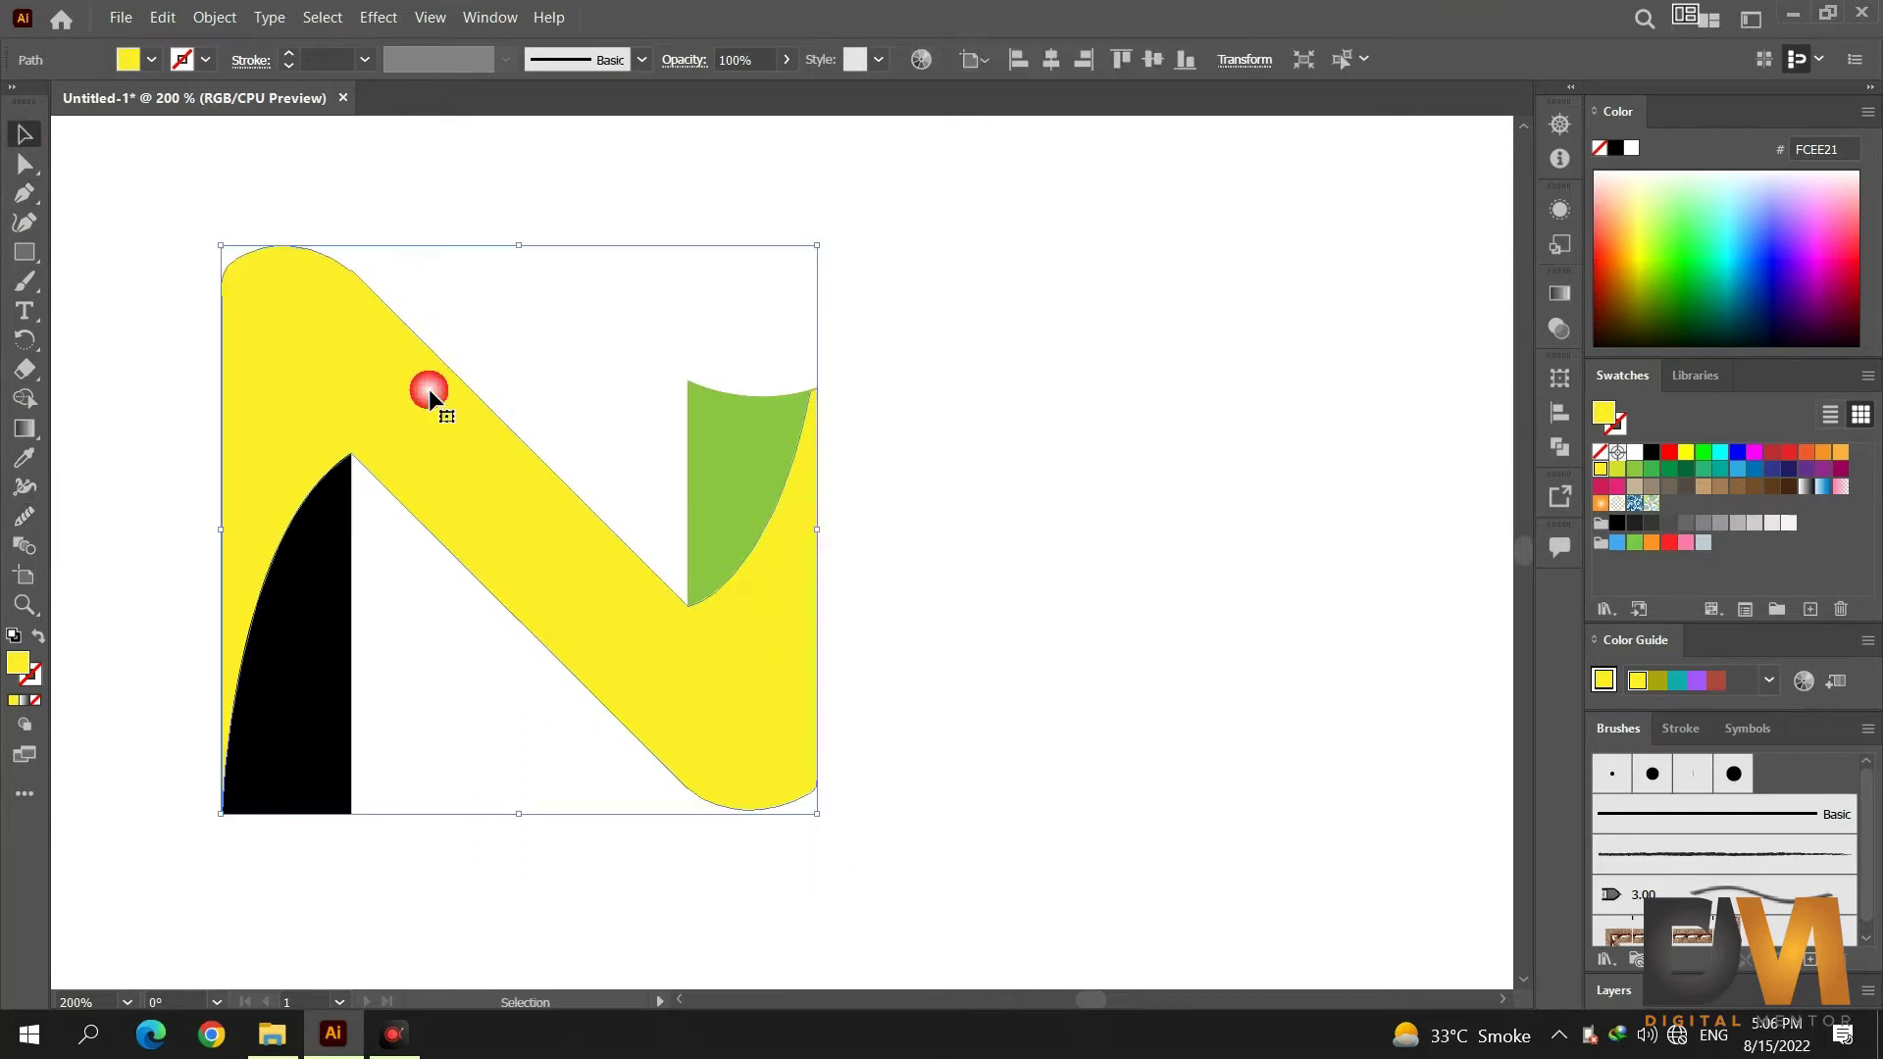
left_click(1561, 295)
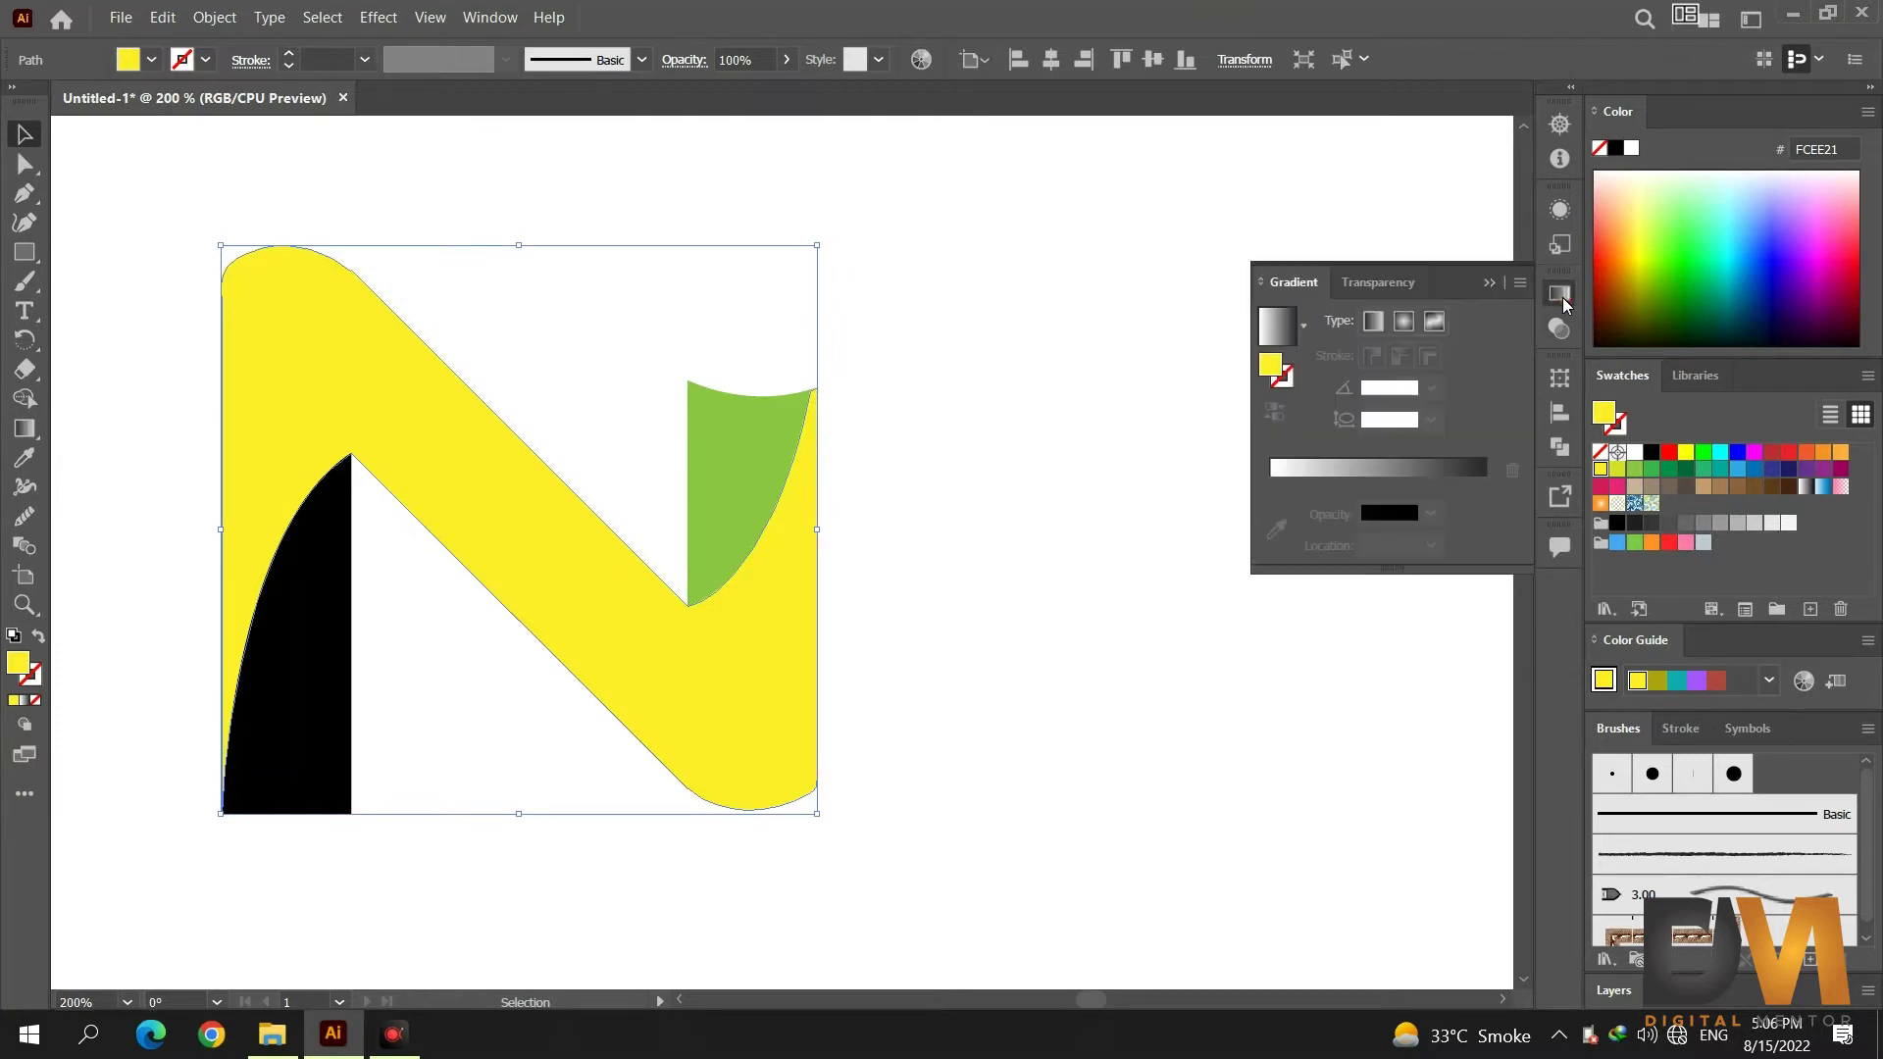
left_click(1403, 320)
double_click(1271, 513)
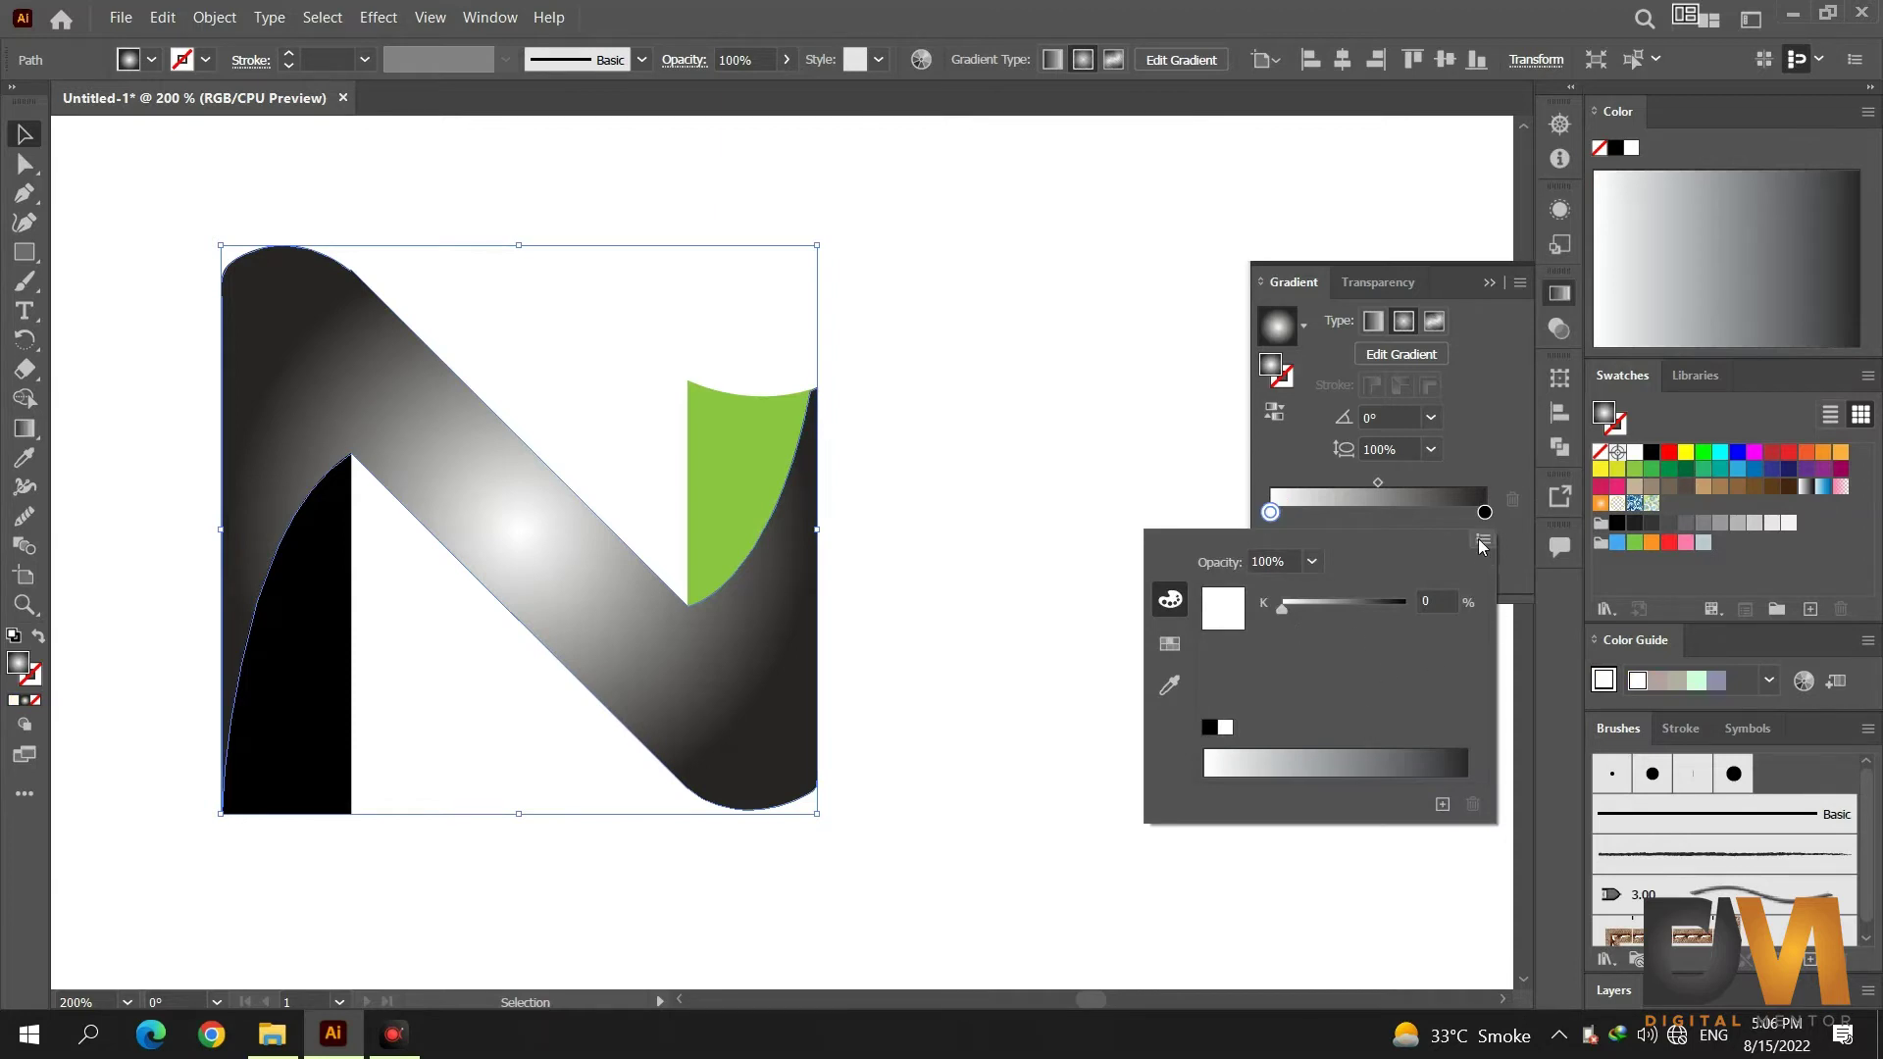
left_click(1483, 540)
left_click(1535, 585)
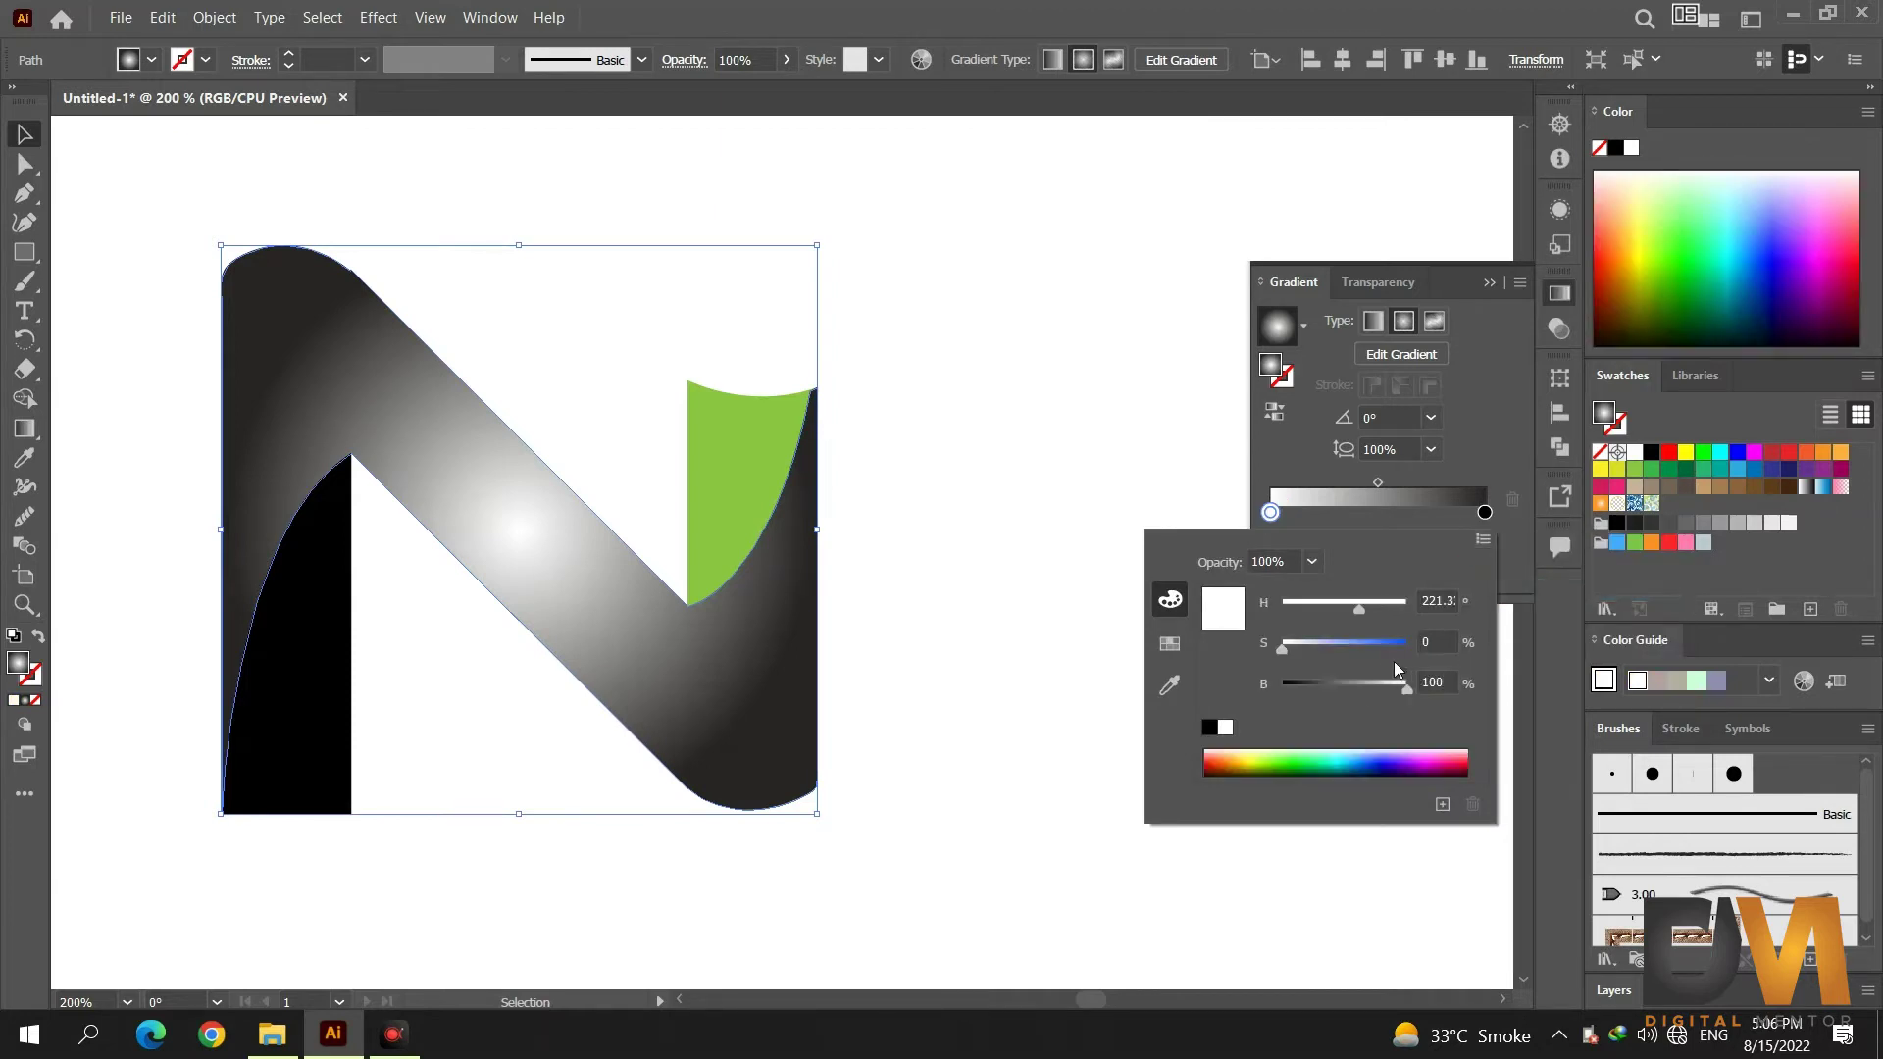
left_click_drag(1383, 645, 1409, 646)
left_click(1373, 775)
left_click_drag(1374, 775, 1377, 774)
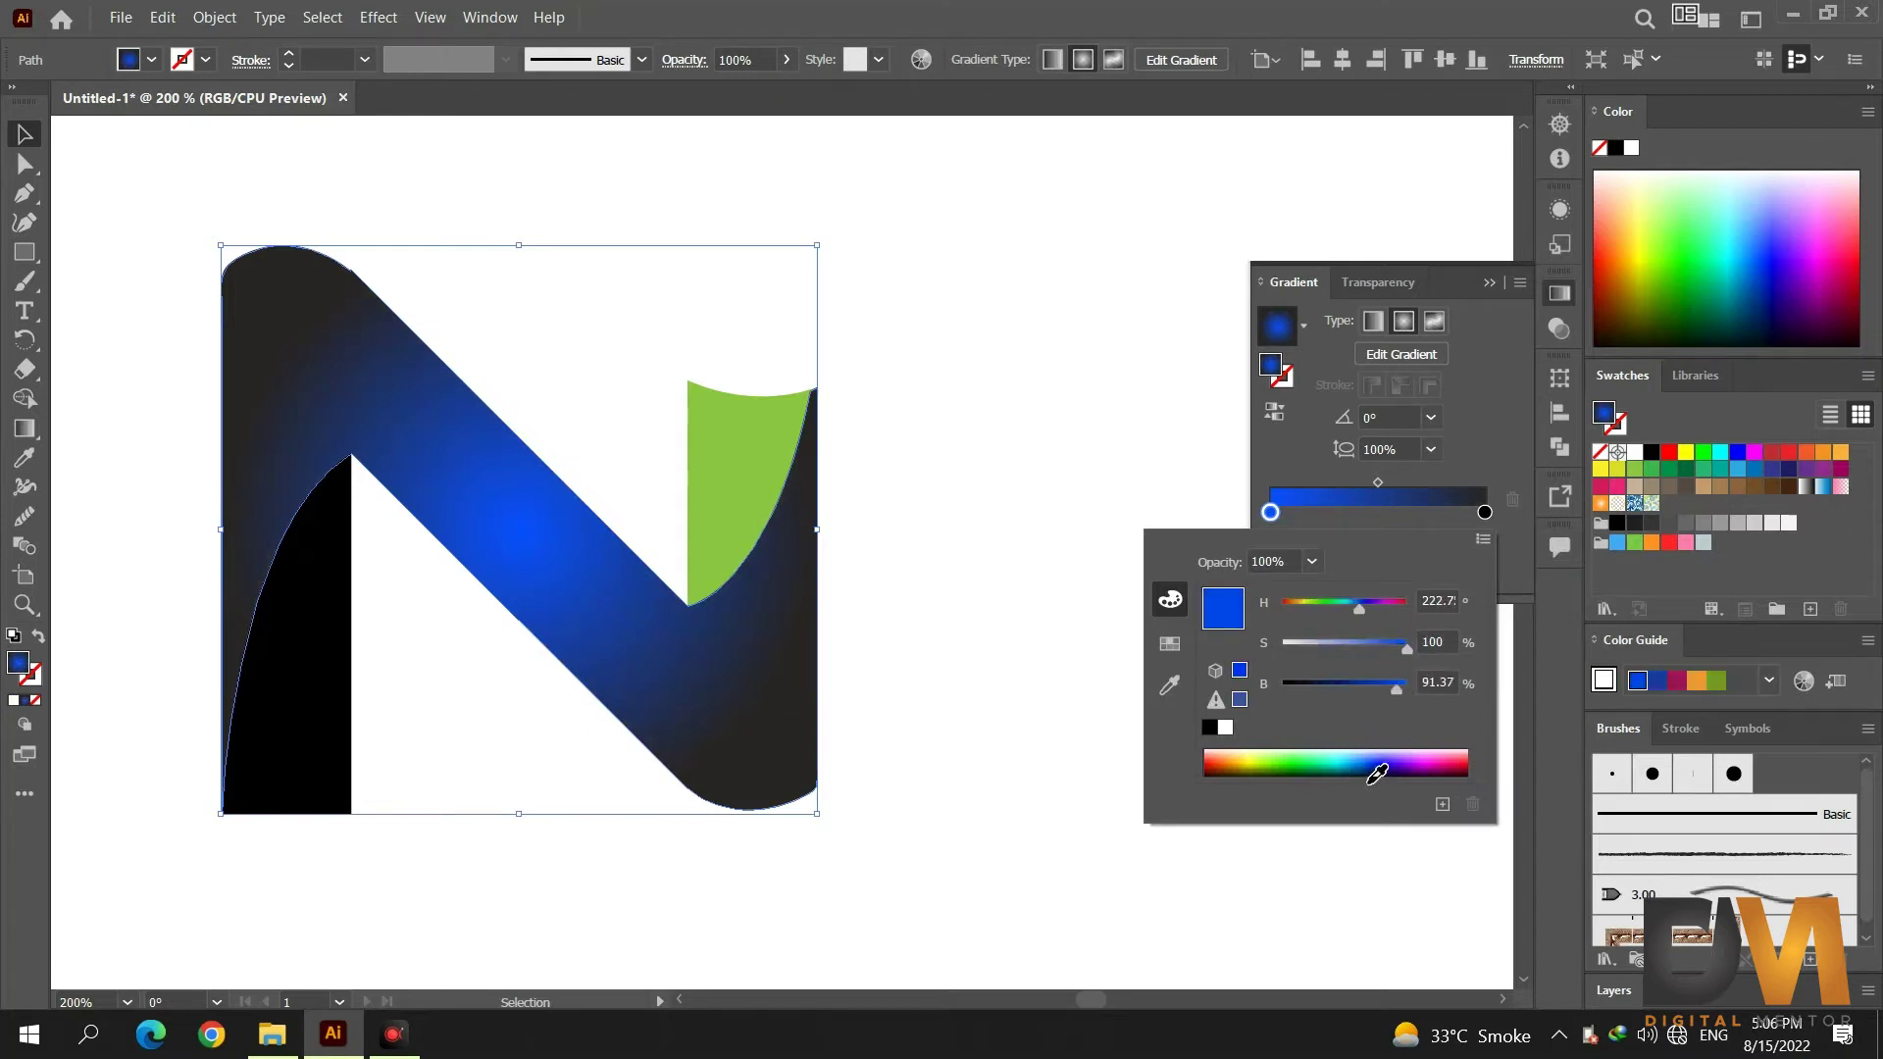
Switch the radial gradient's outer stop to HSB and set it to a dark navy blue.
left_click(1486, 511)
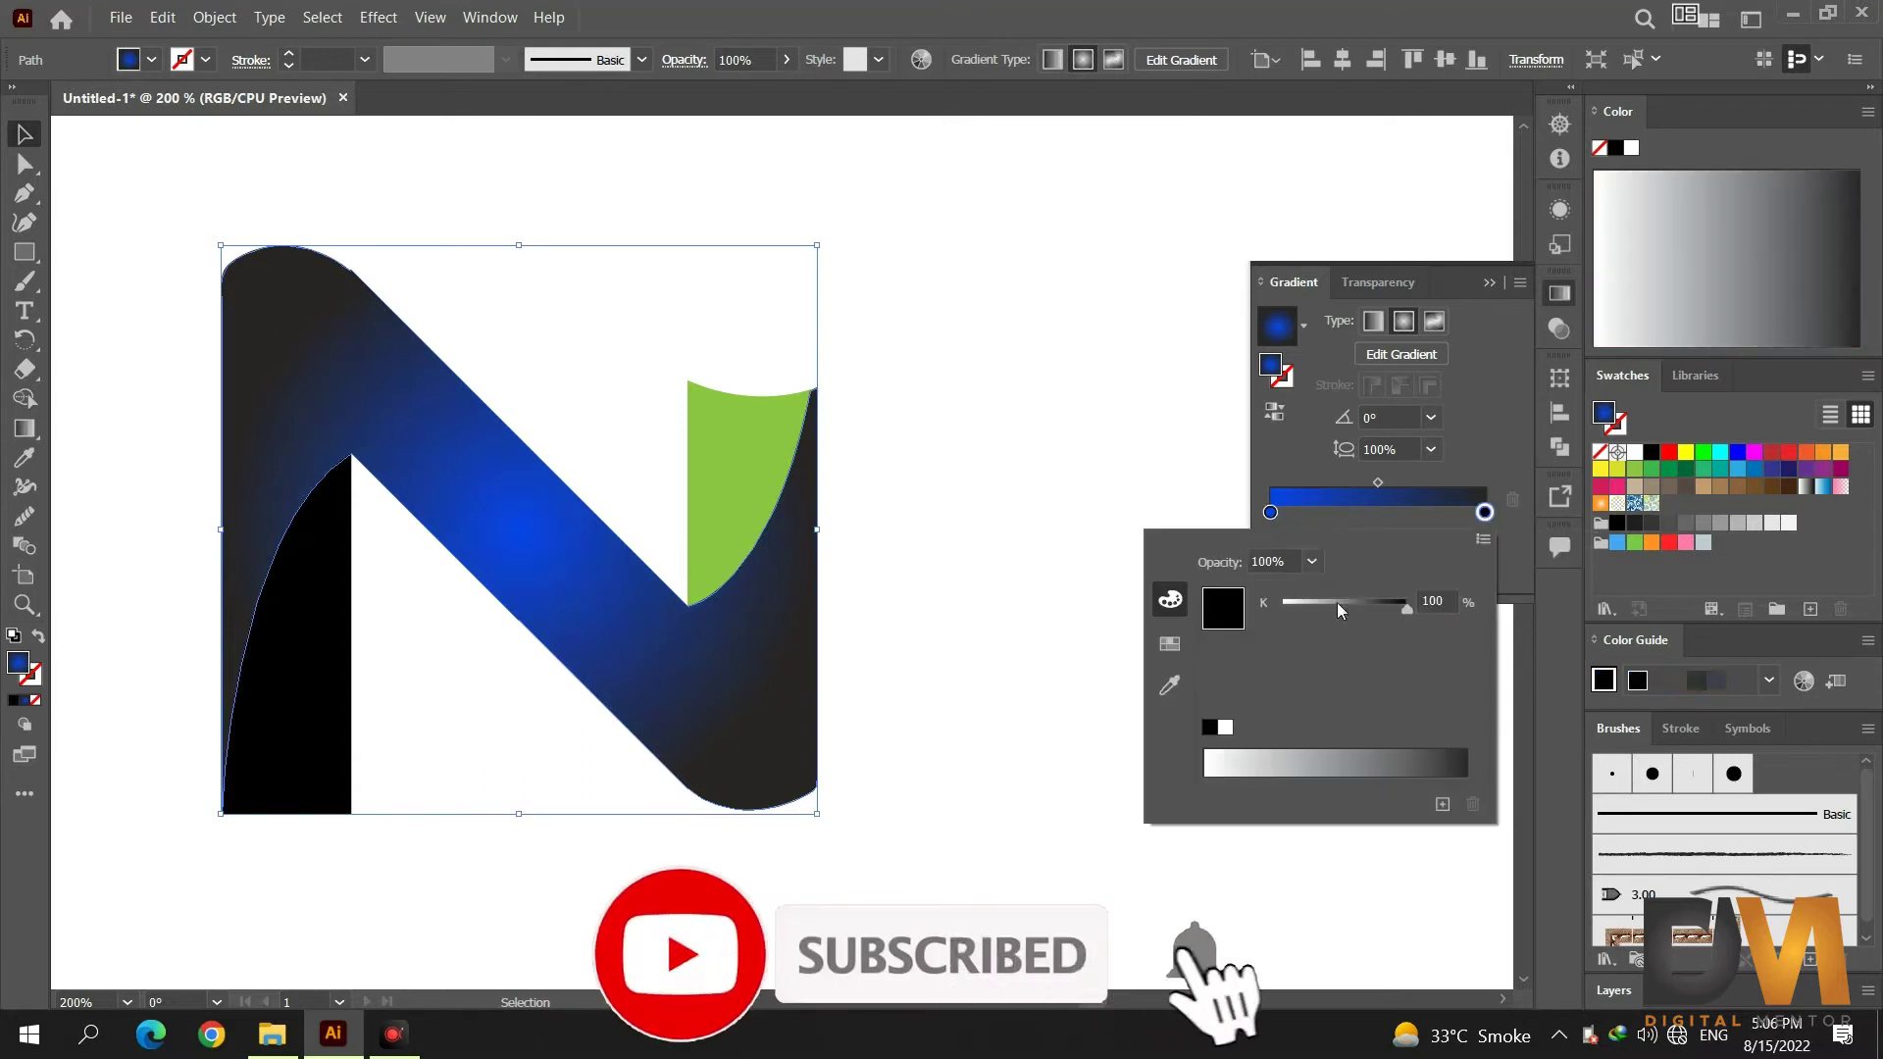
left_click(1483, 540)
left_click(1540, 589)
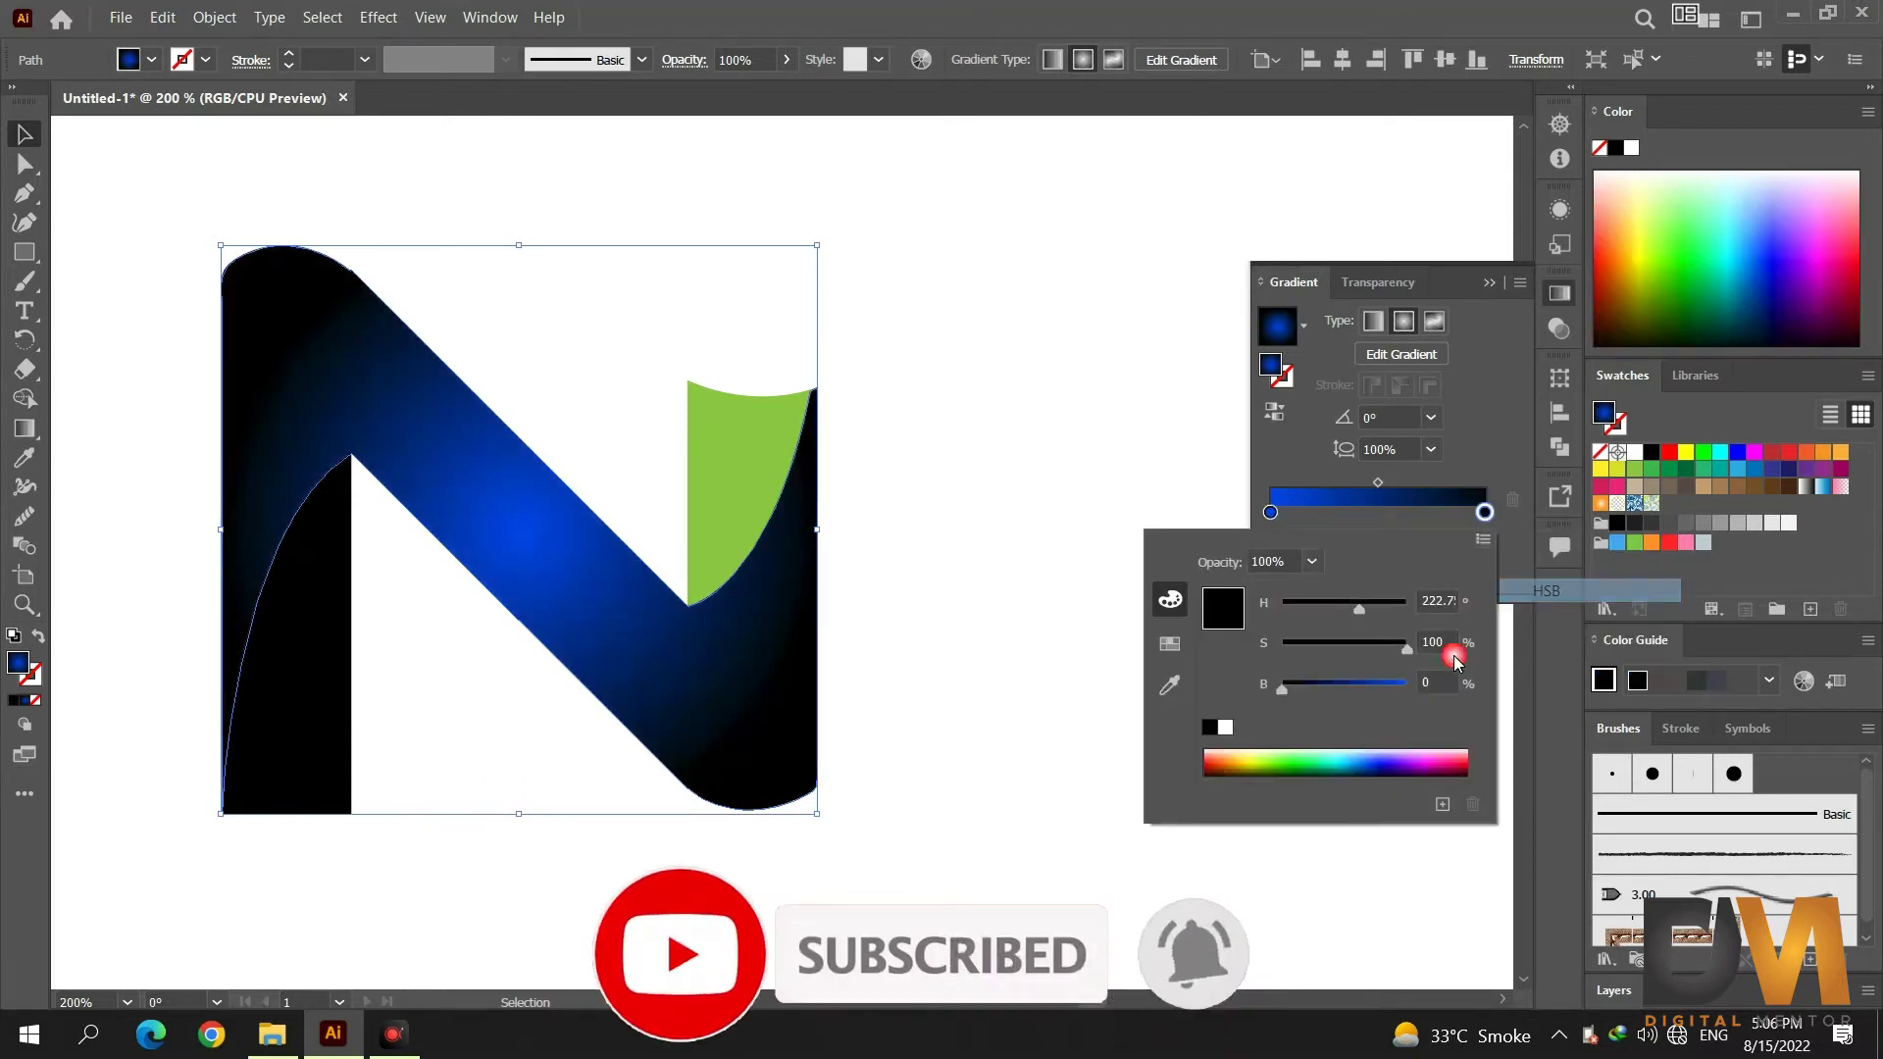
left_click_drag(1369, 769, 1371, 780)
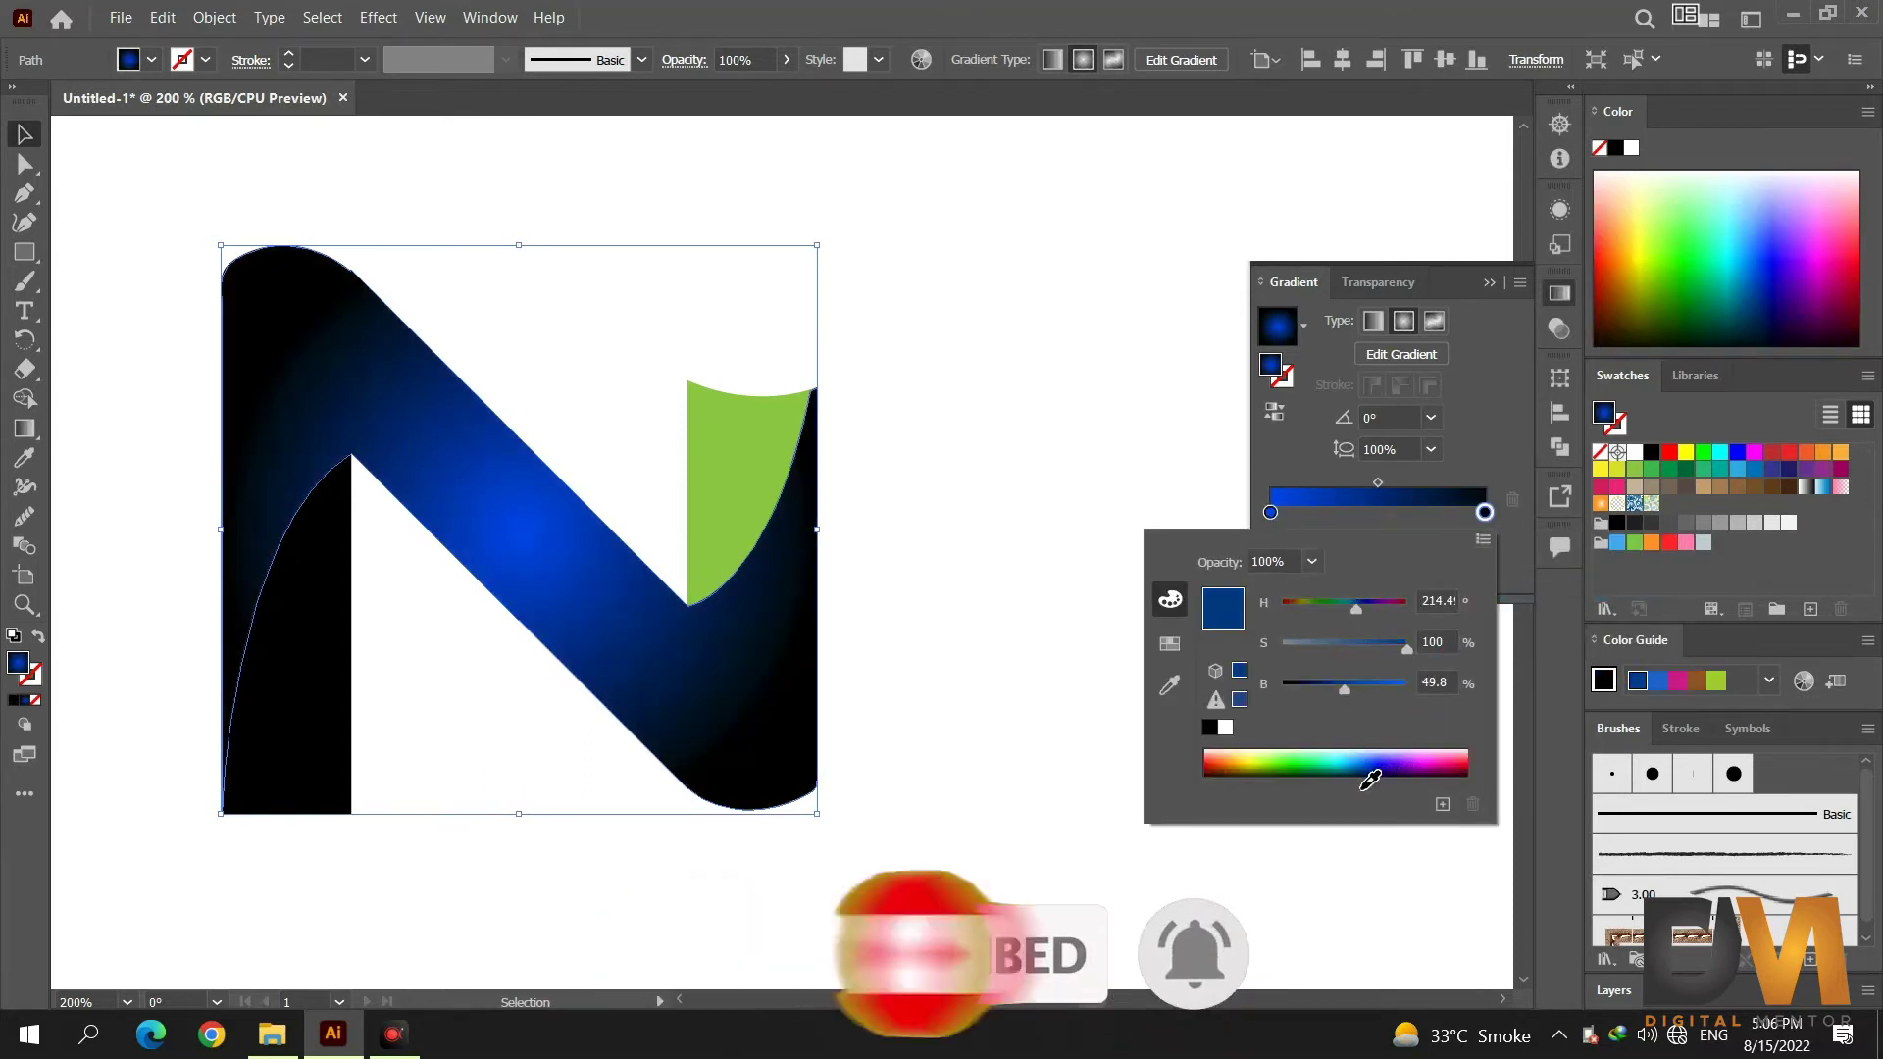
left_click(1370, 782)
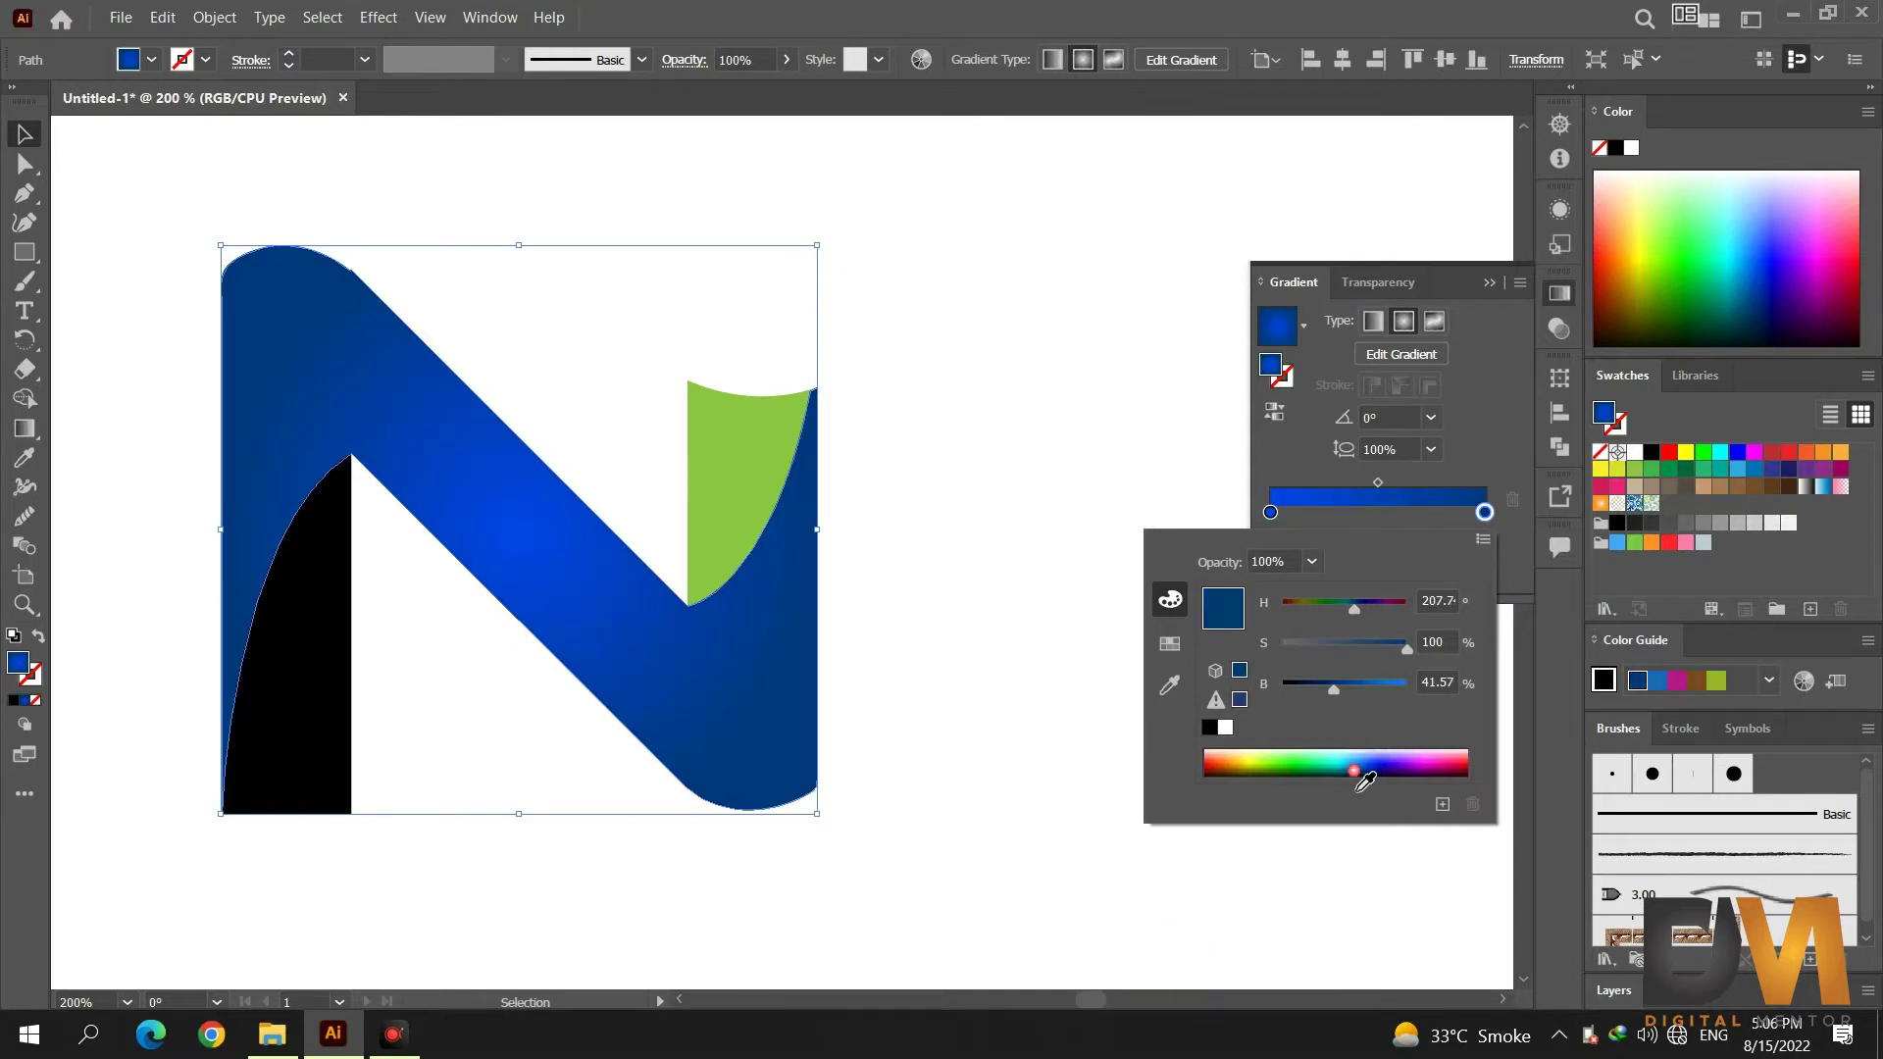
left_click(1366, 778)
left_click_drag(1334, 684, 1327, 686)
Change the radial gradient's centre stop to a medium blue at about 213° hue, 100% saturation and 83% brightness, and collapse the gradient settings.
double_click(1271, 512)
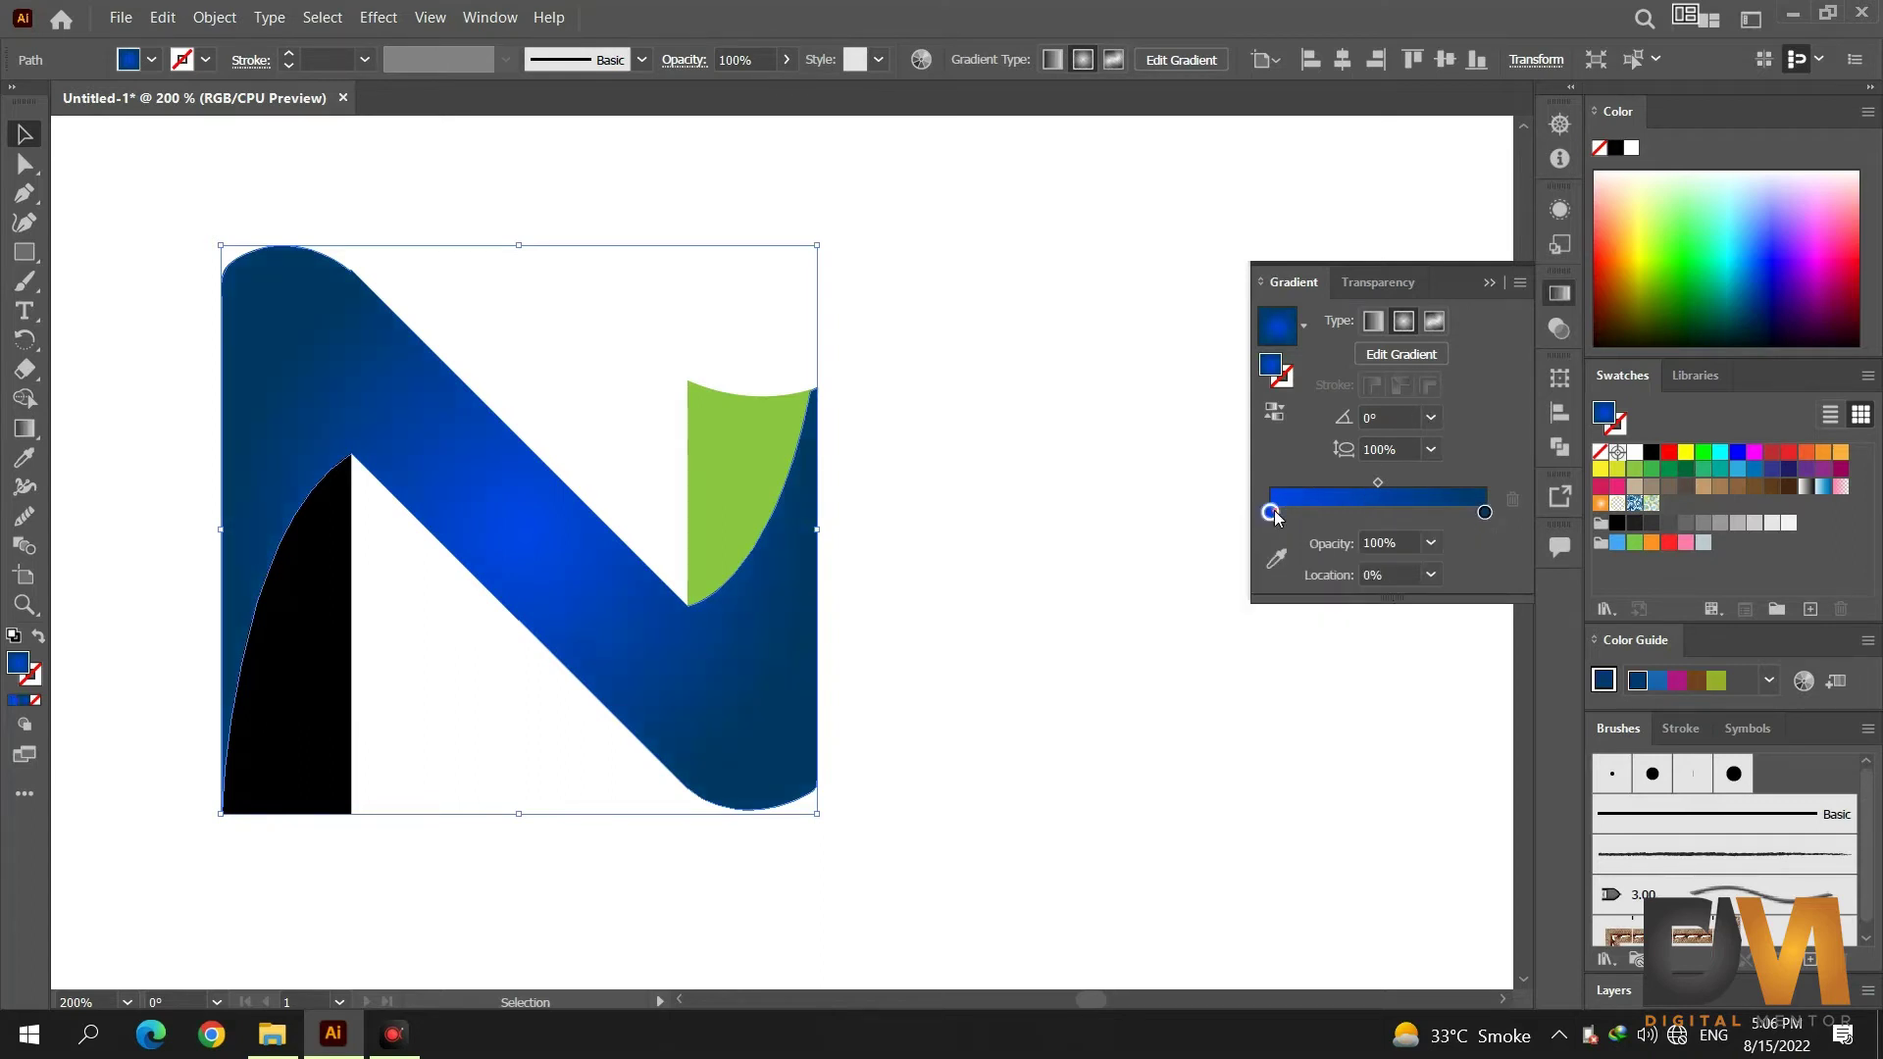
left_click(1366, 775)
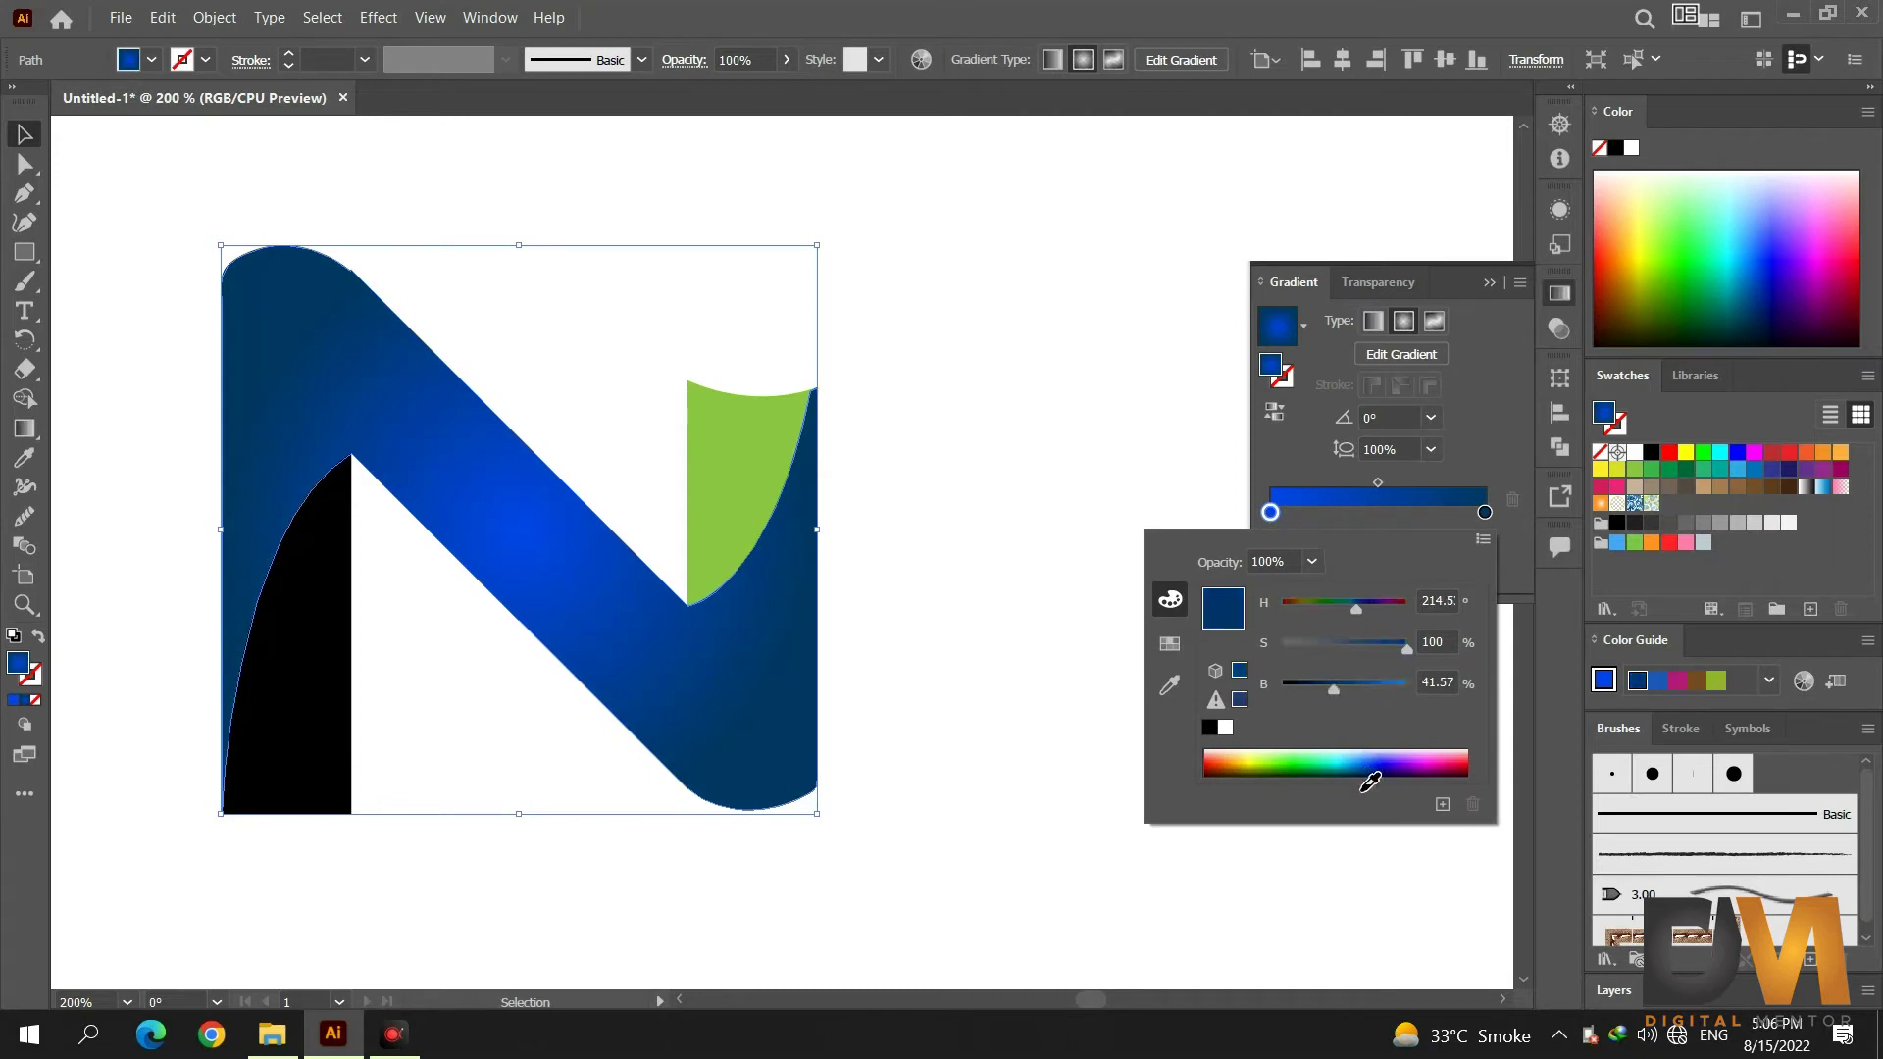
left_click_drag(1372, 780, 1370, 774)
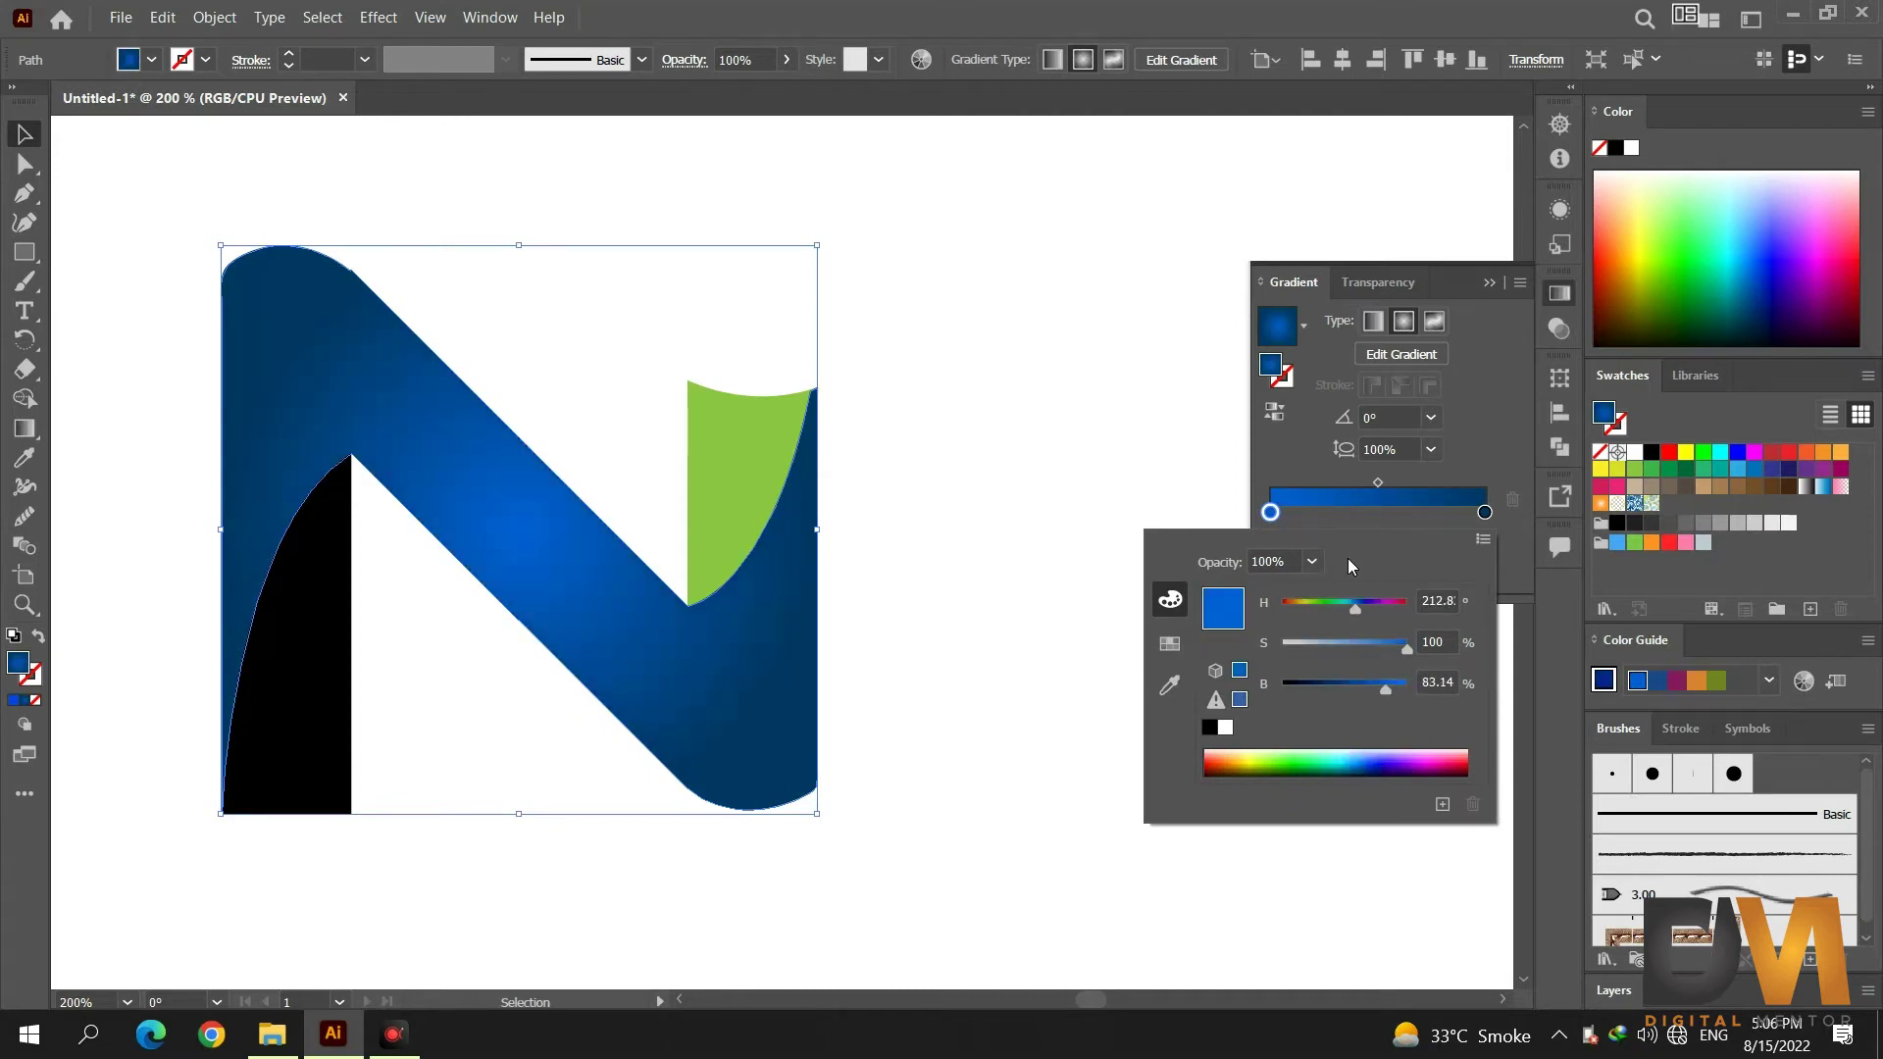
left_click(1489, 284)
left_click(1490, 284)
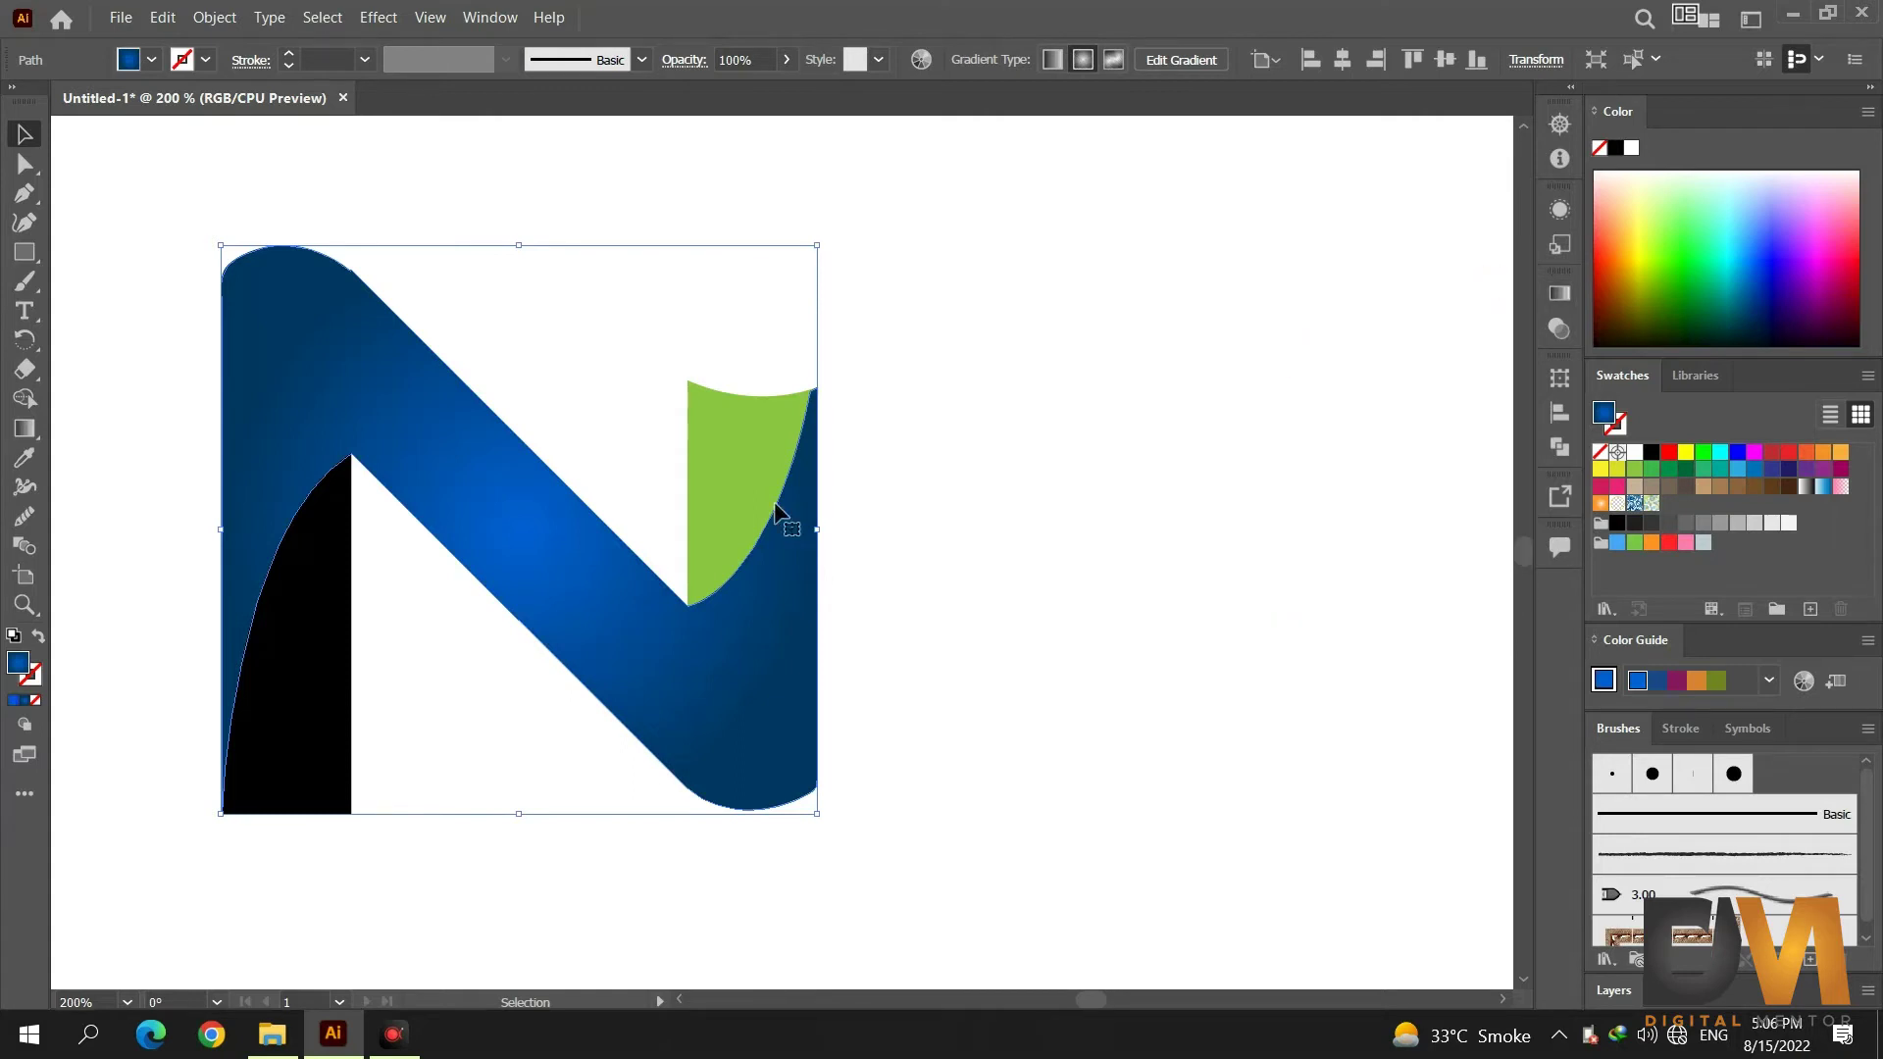
Apply a linear gradient to the black wedge and set its starting stop to cyan at about 179° hue, 84% saturation and 100% brightness.
left_click(330, 622)
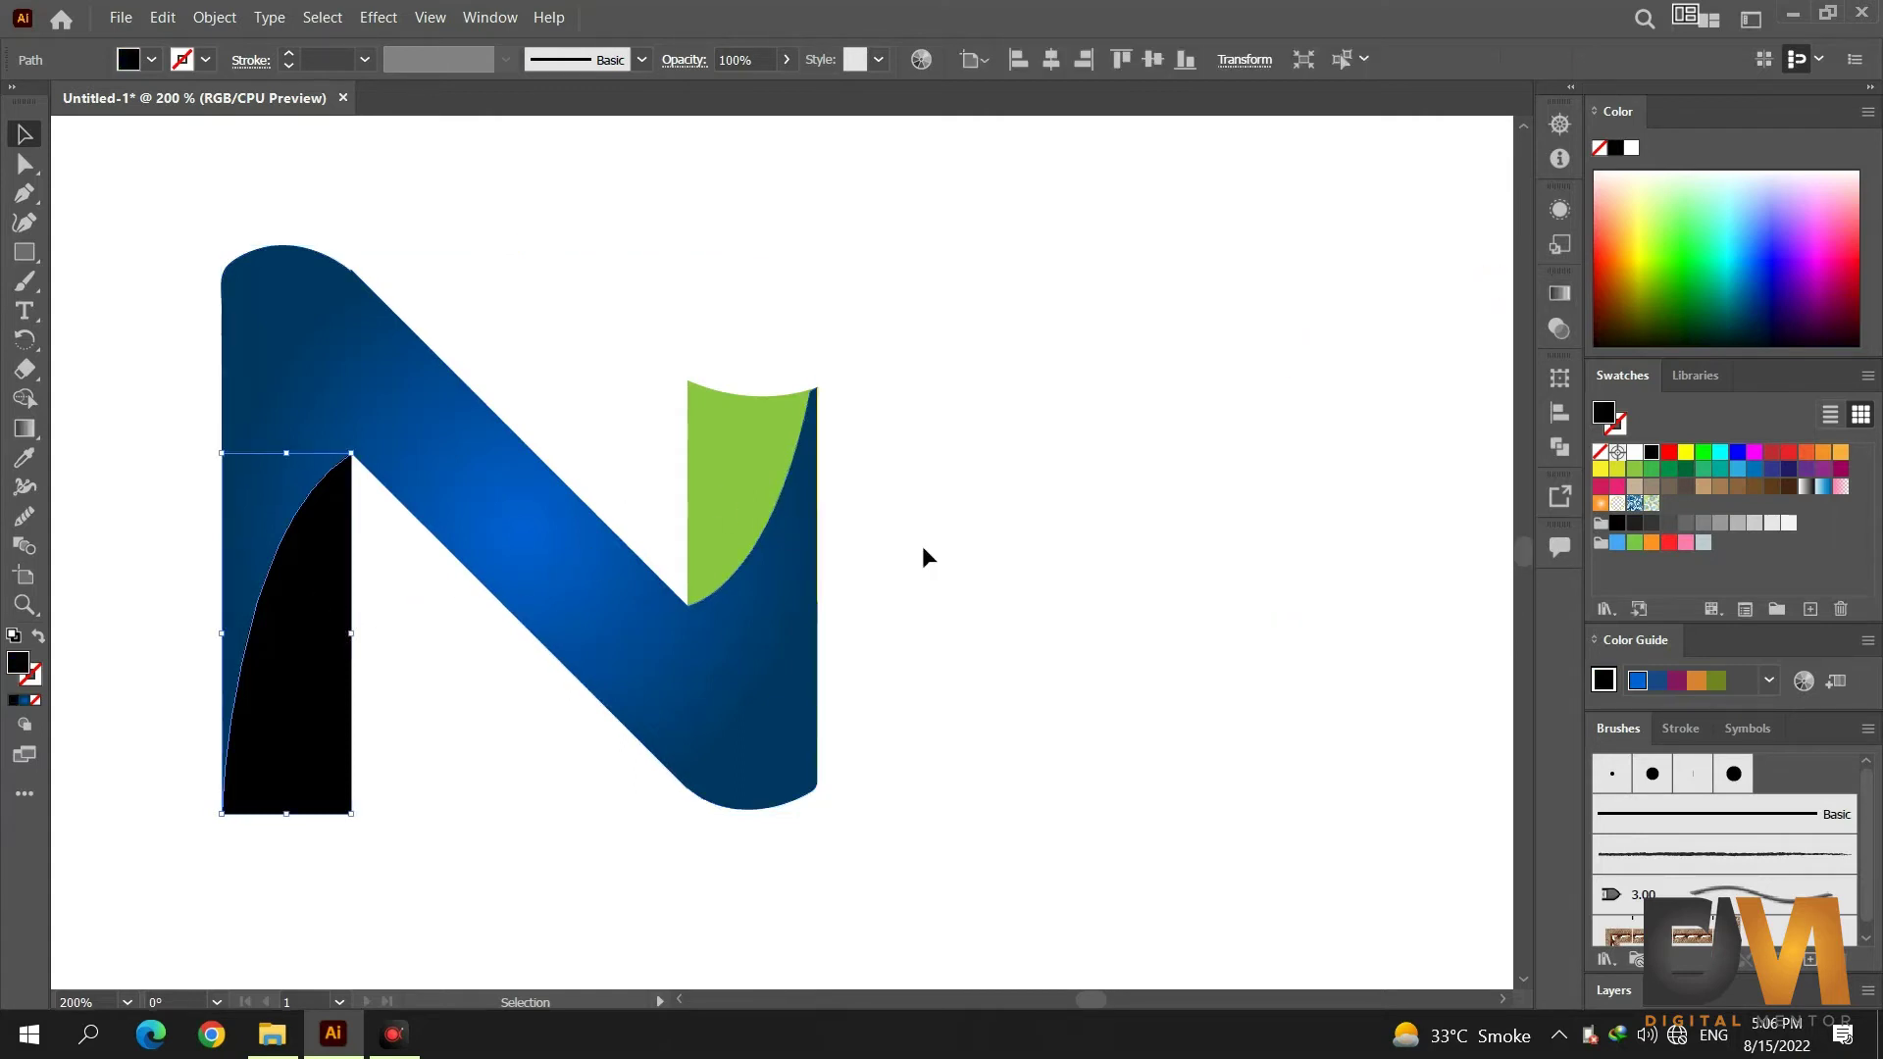
left_click(1560, 295)
left_click(1309, 469)
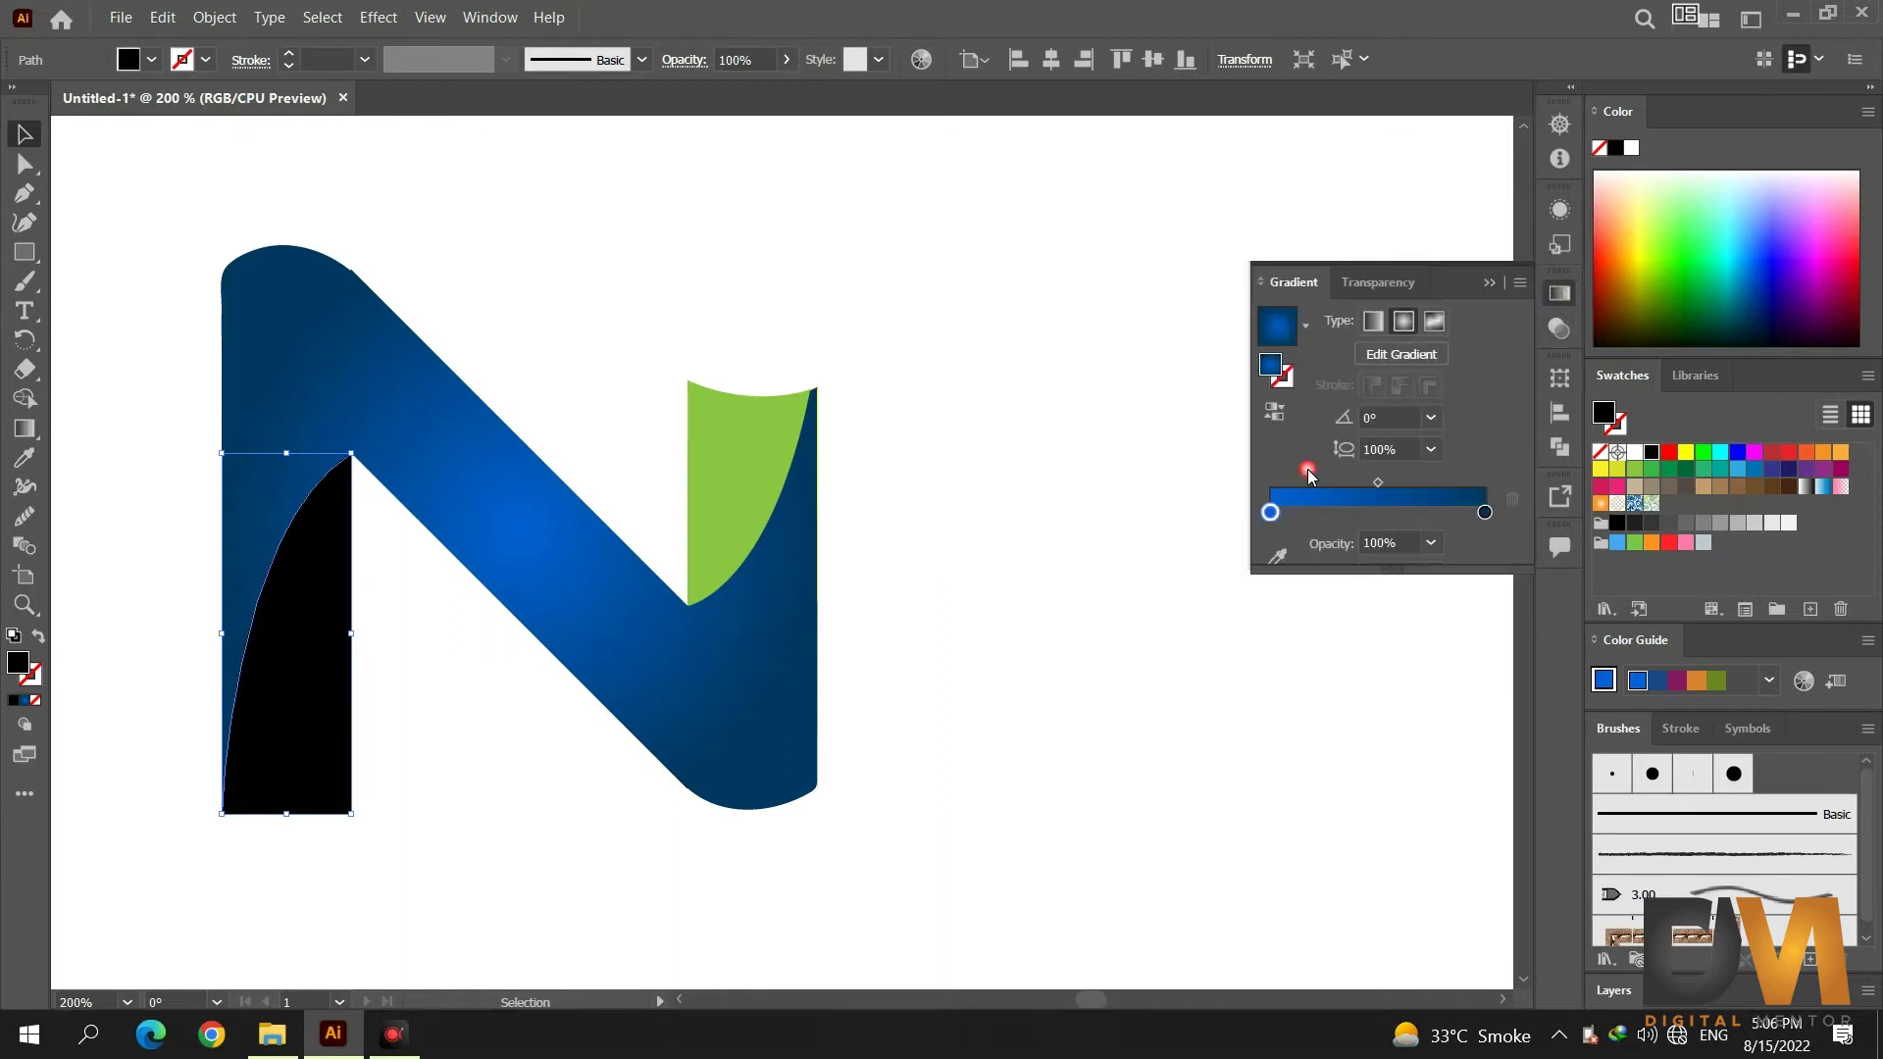
left_click(1372, 323)
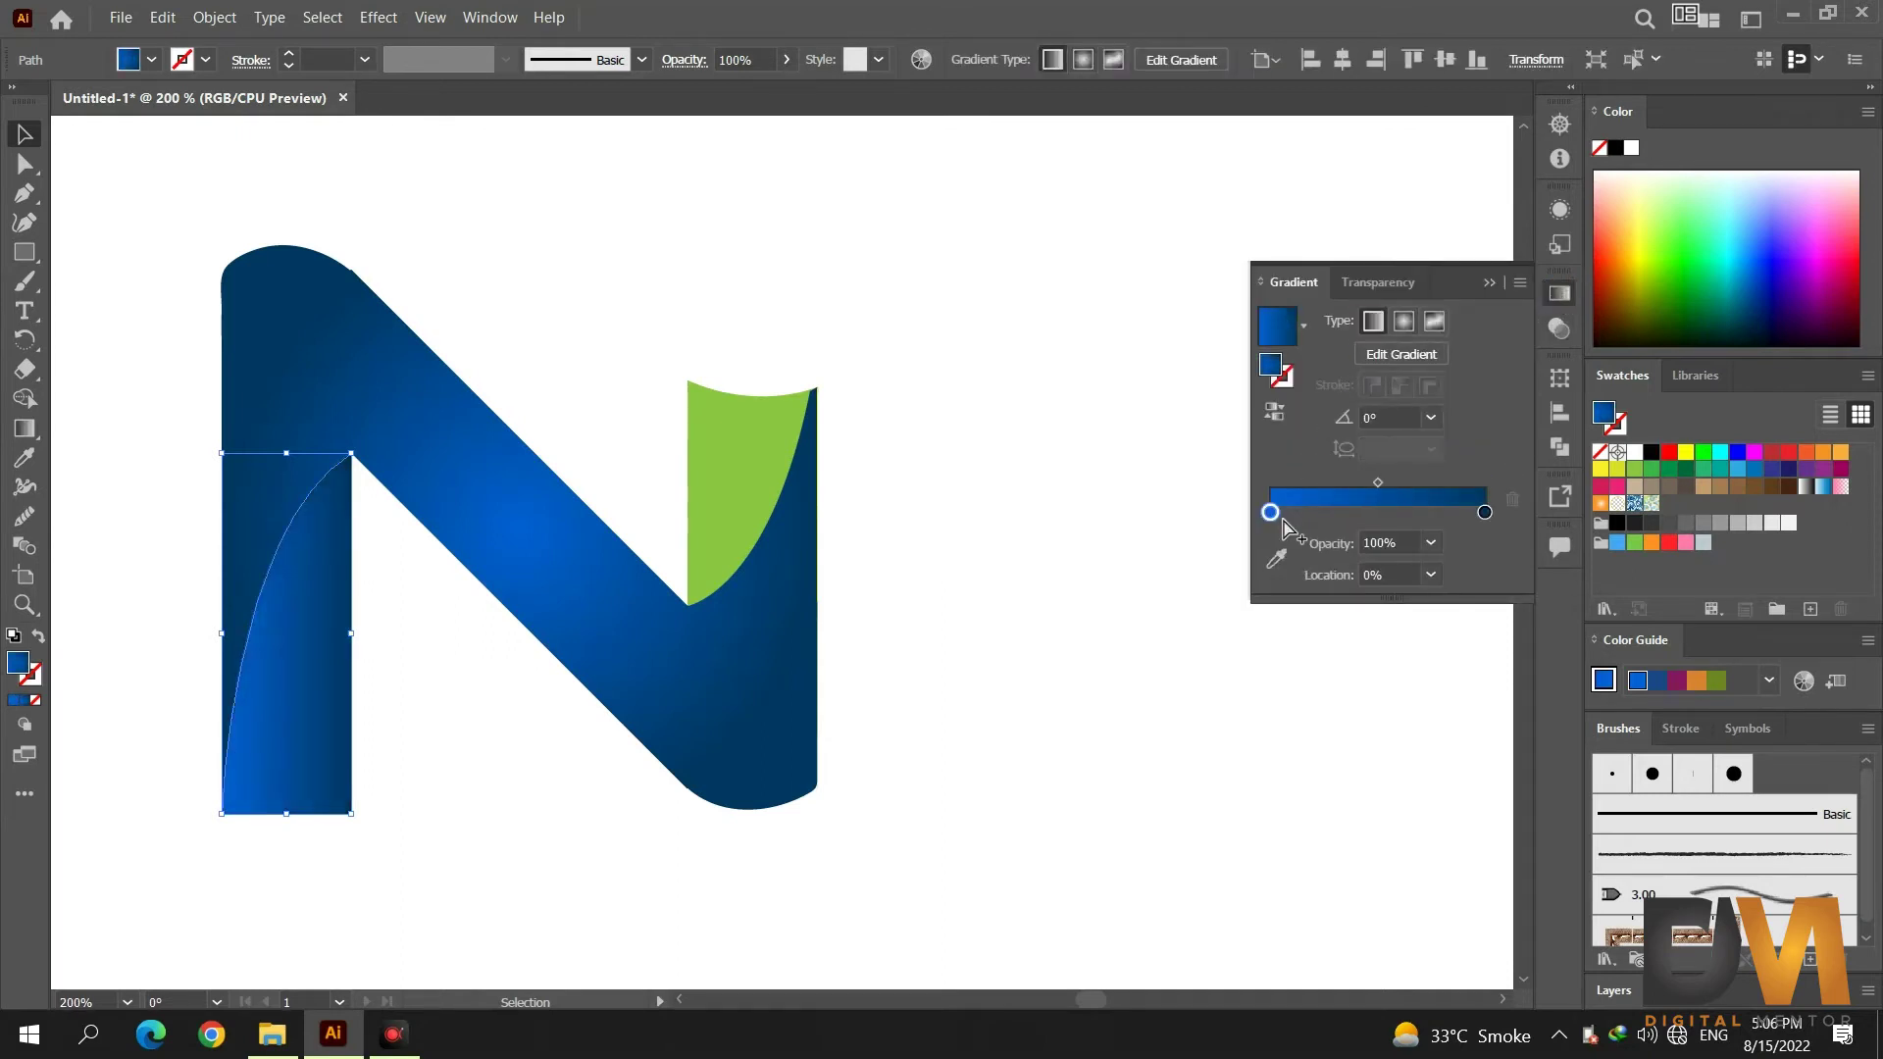
double_click(1271, 512)
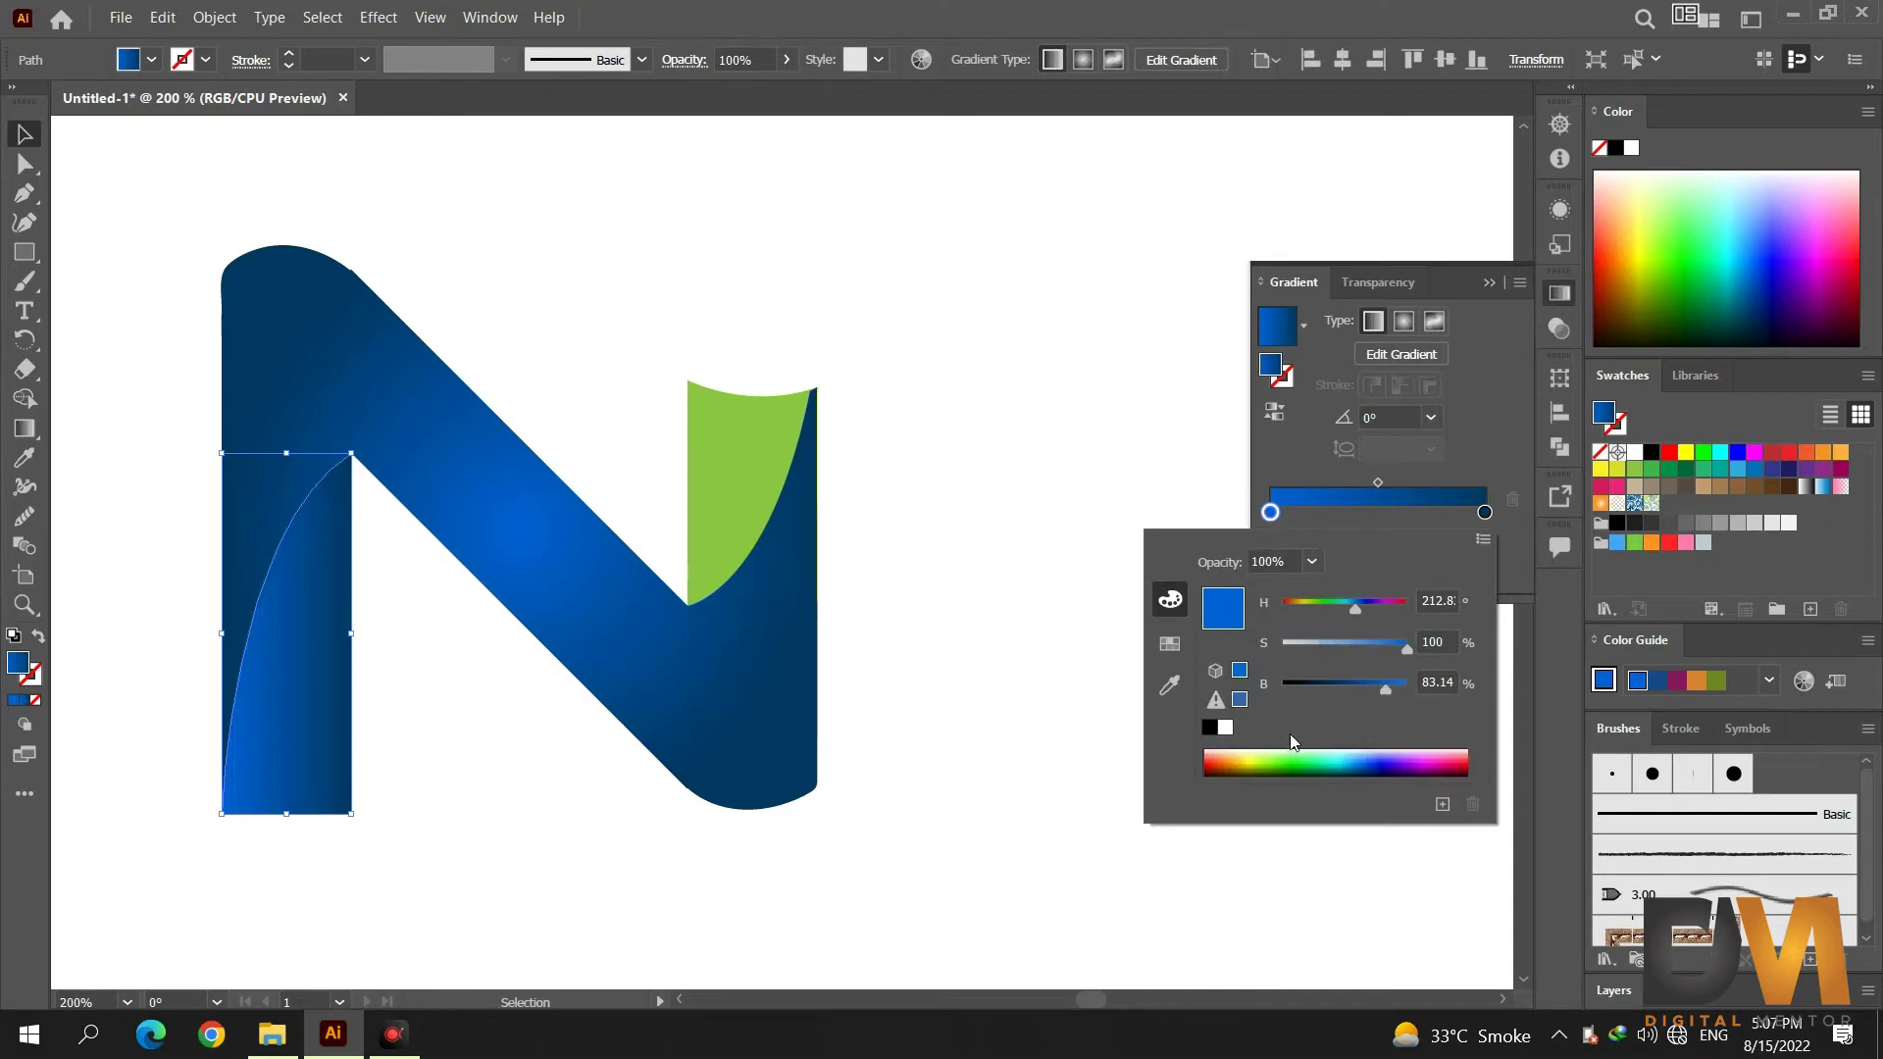
left_click(1354, 776)
left_click(1352, 771)
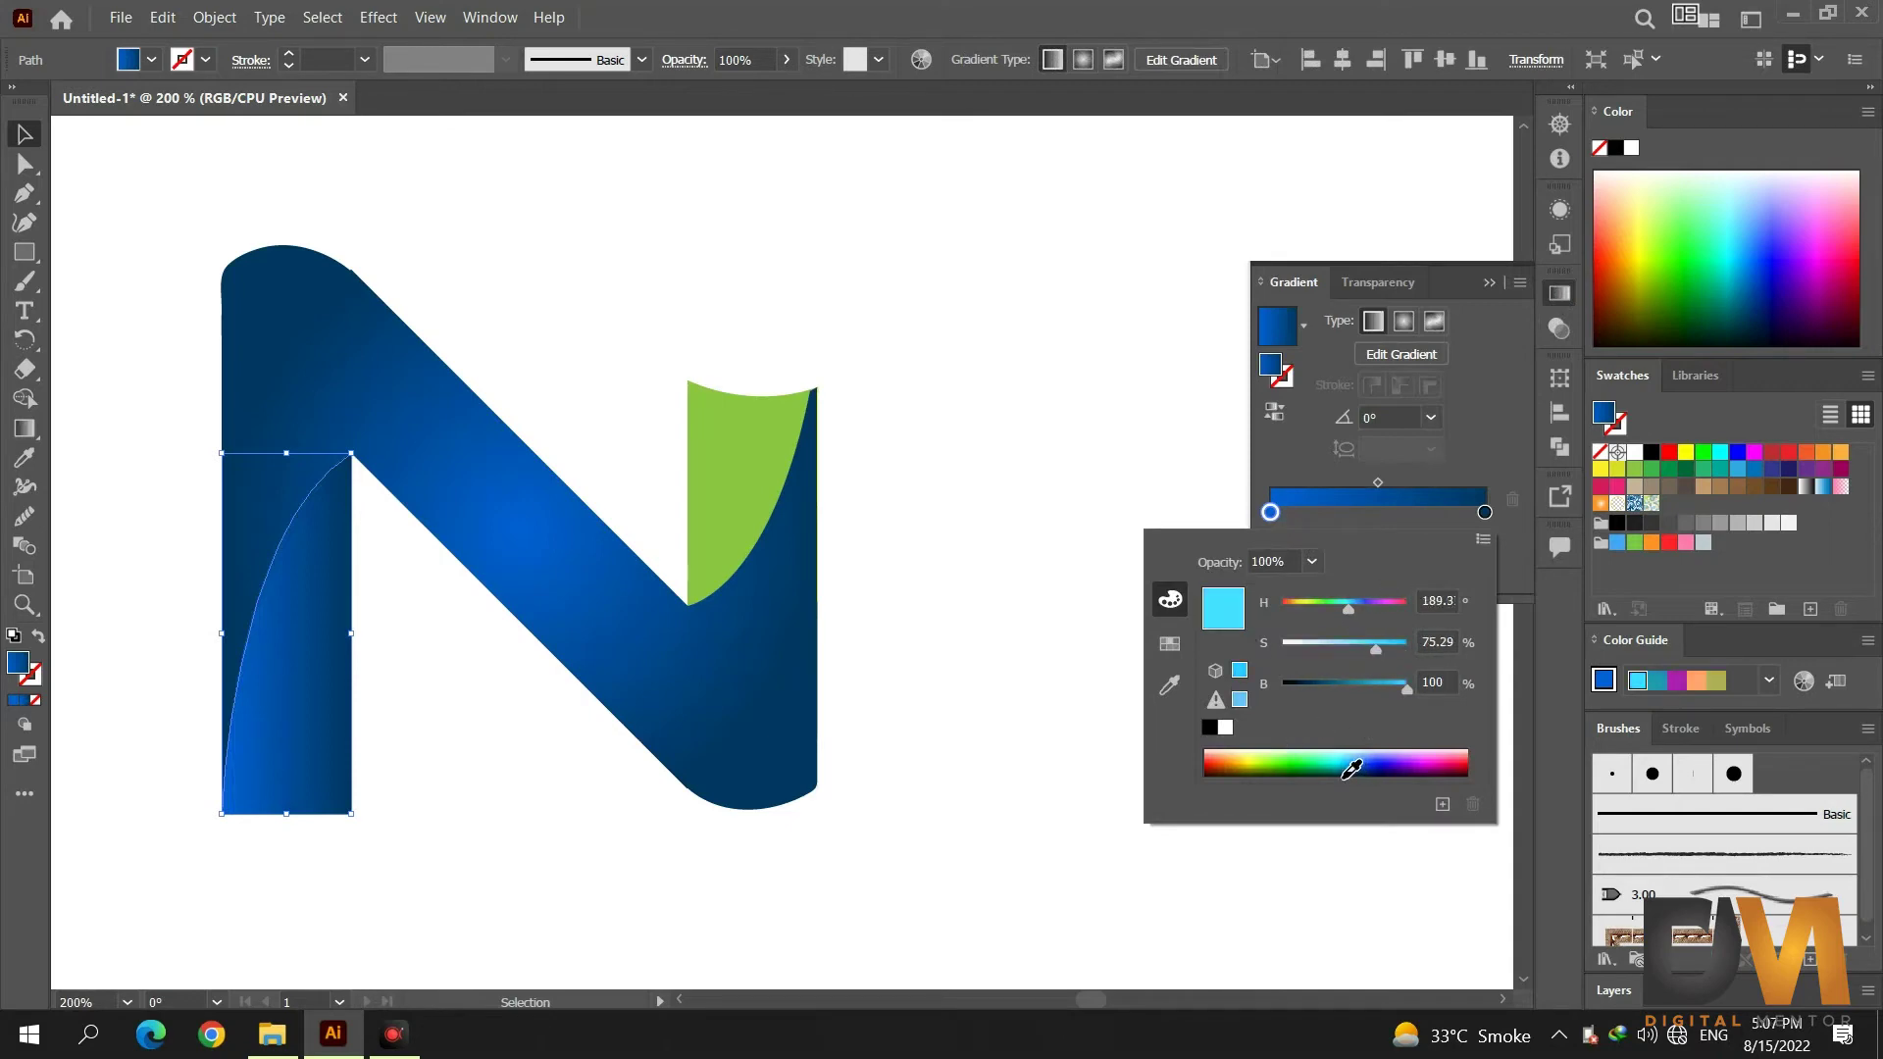
left_click_drag(1352, 771, 1345, 769)
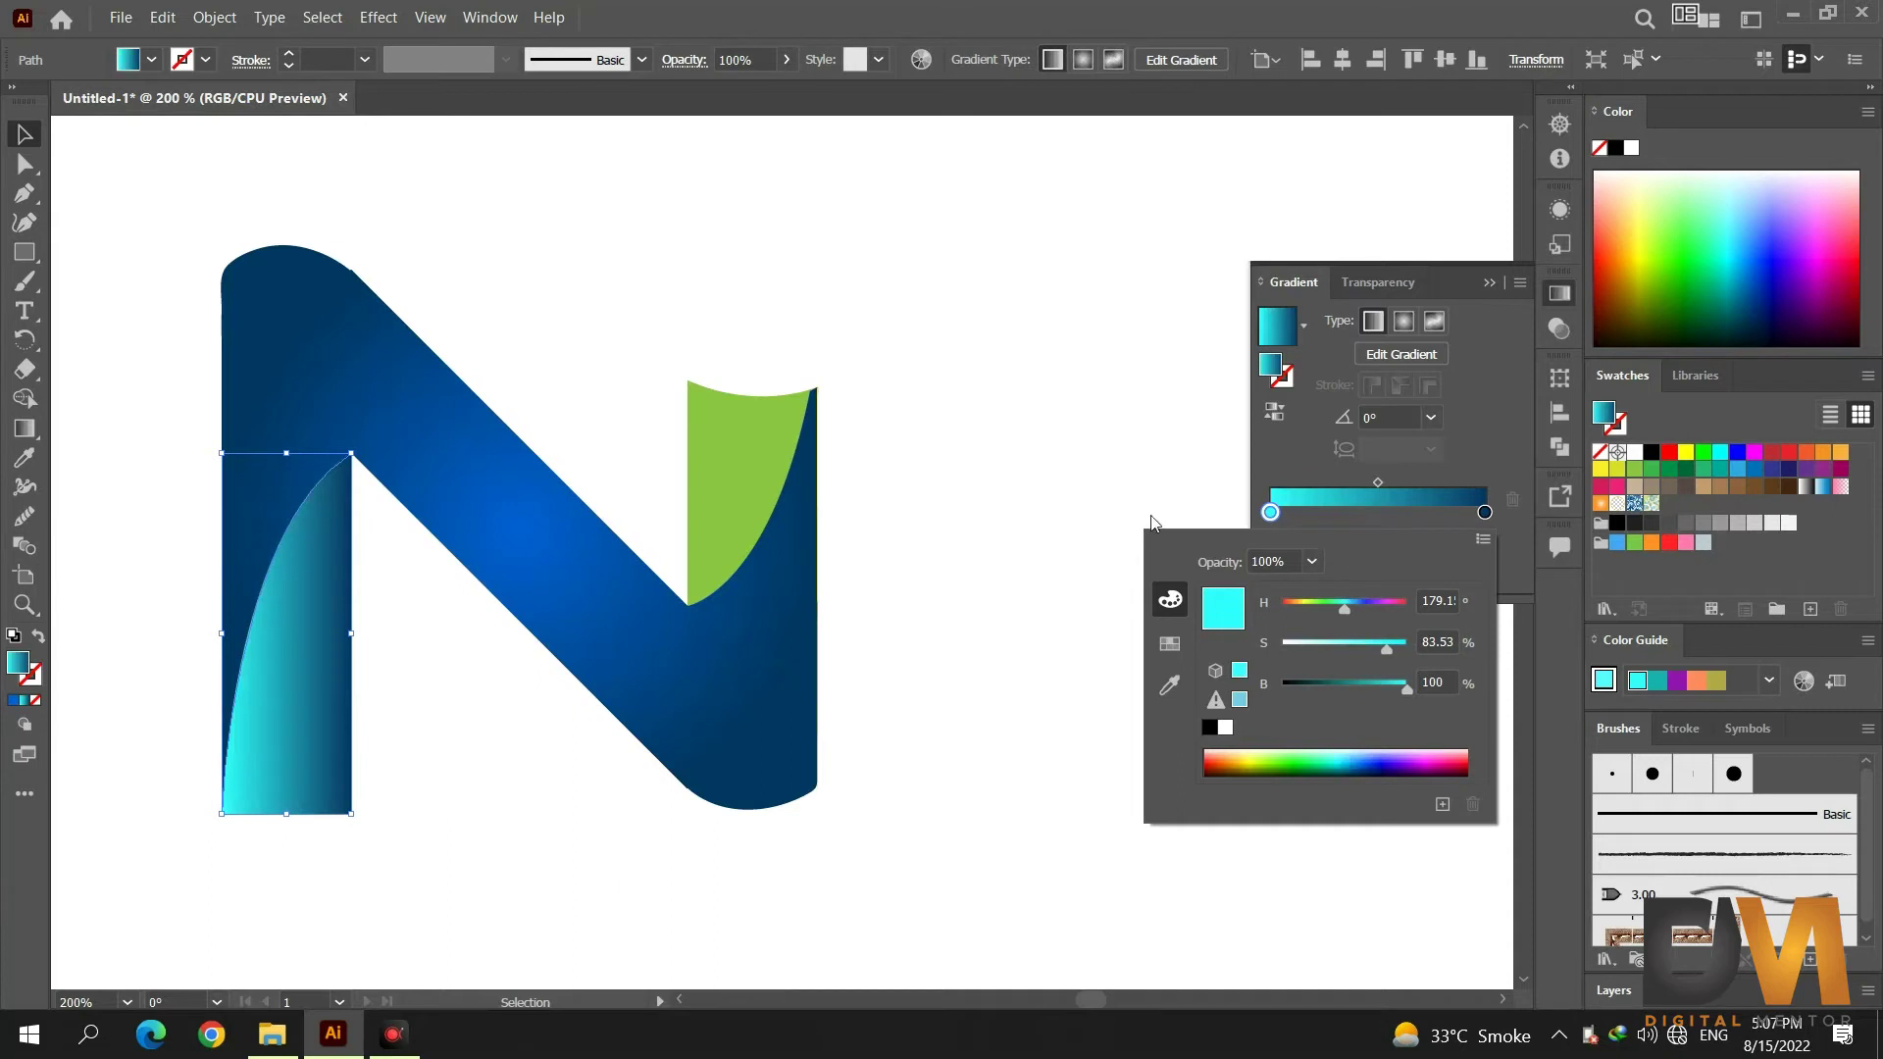
Run the wedge's gradient from its base up to its tip at about 84° and set the end stop to deep blue.
left_click(24, 429)
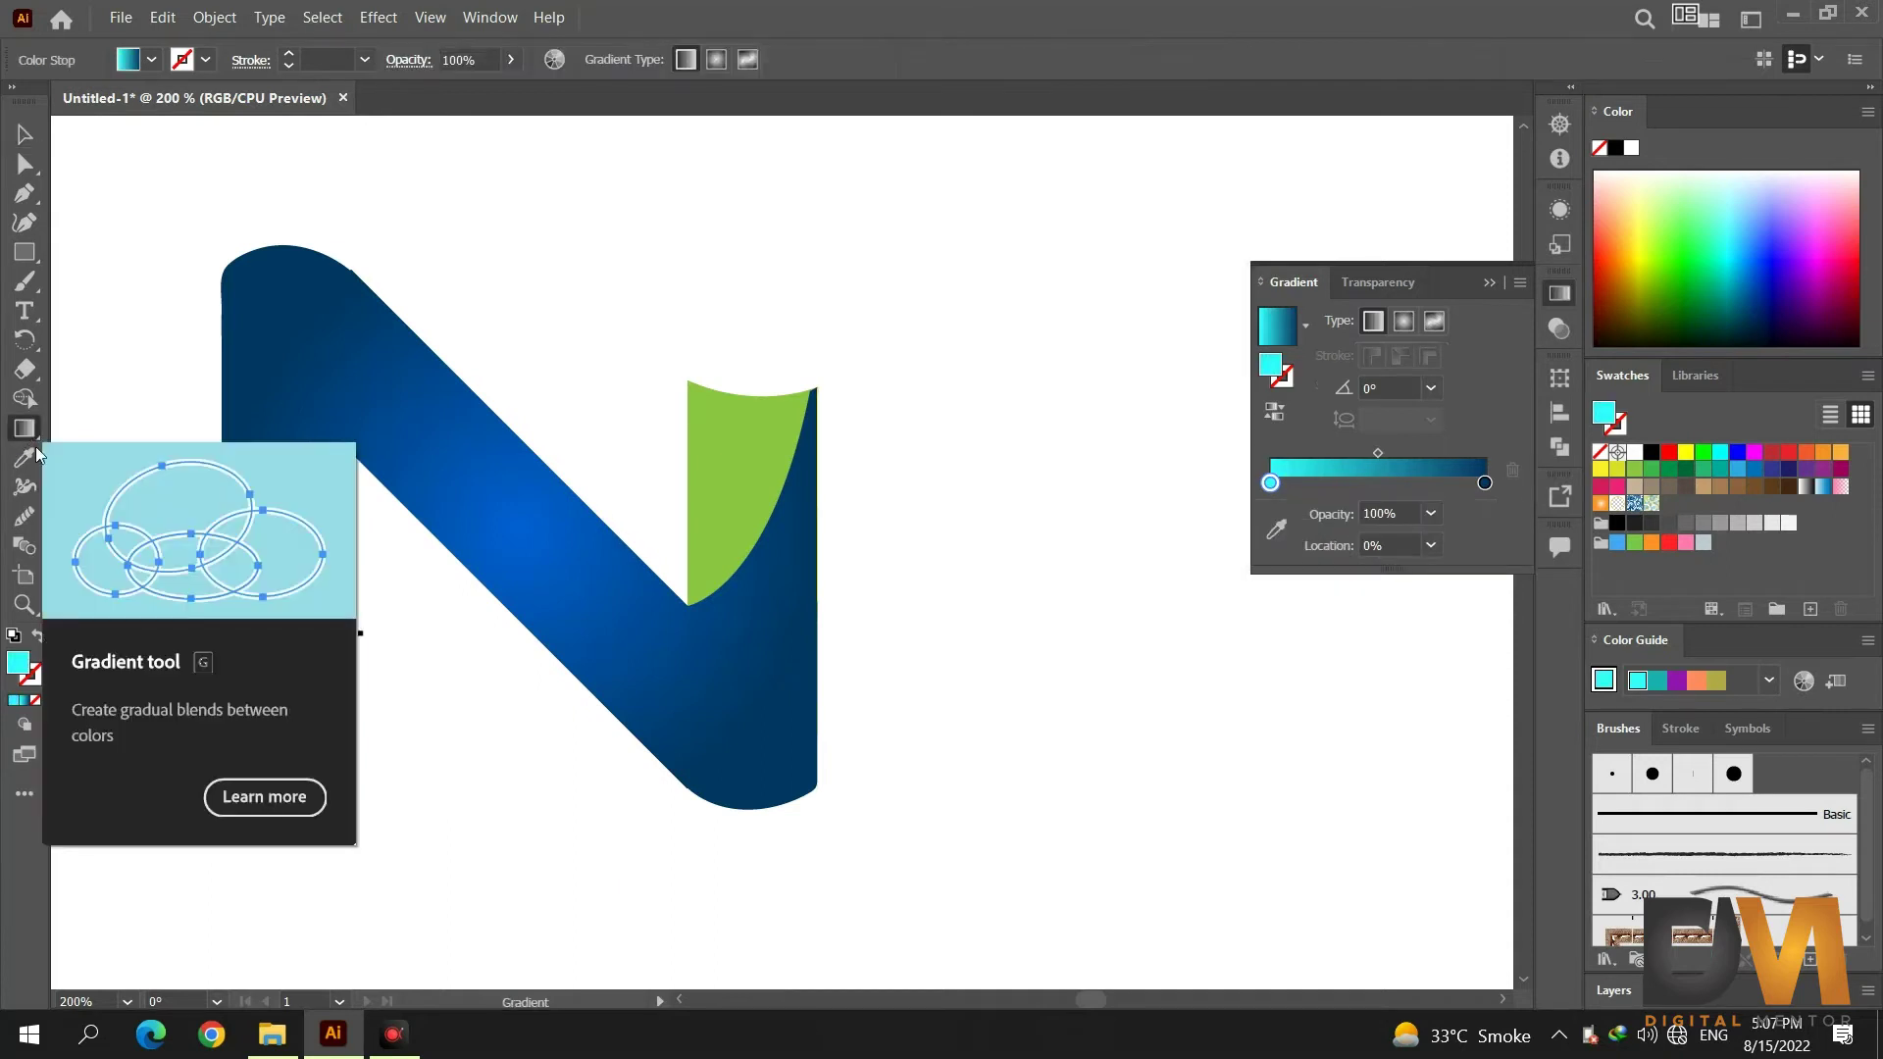
left_click_drag(285, 818, 332, 479)
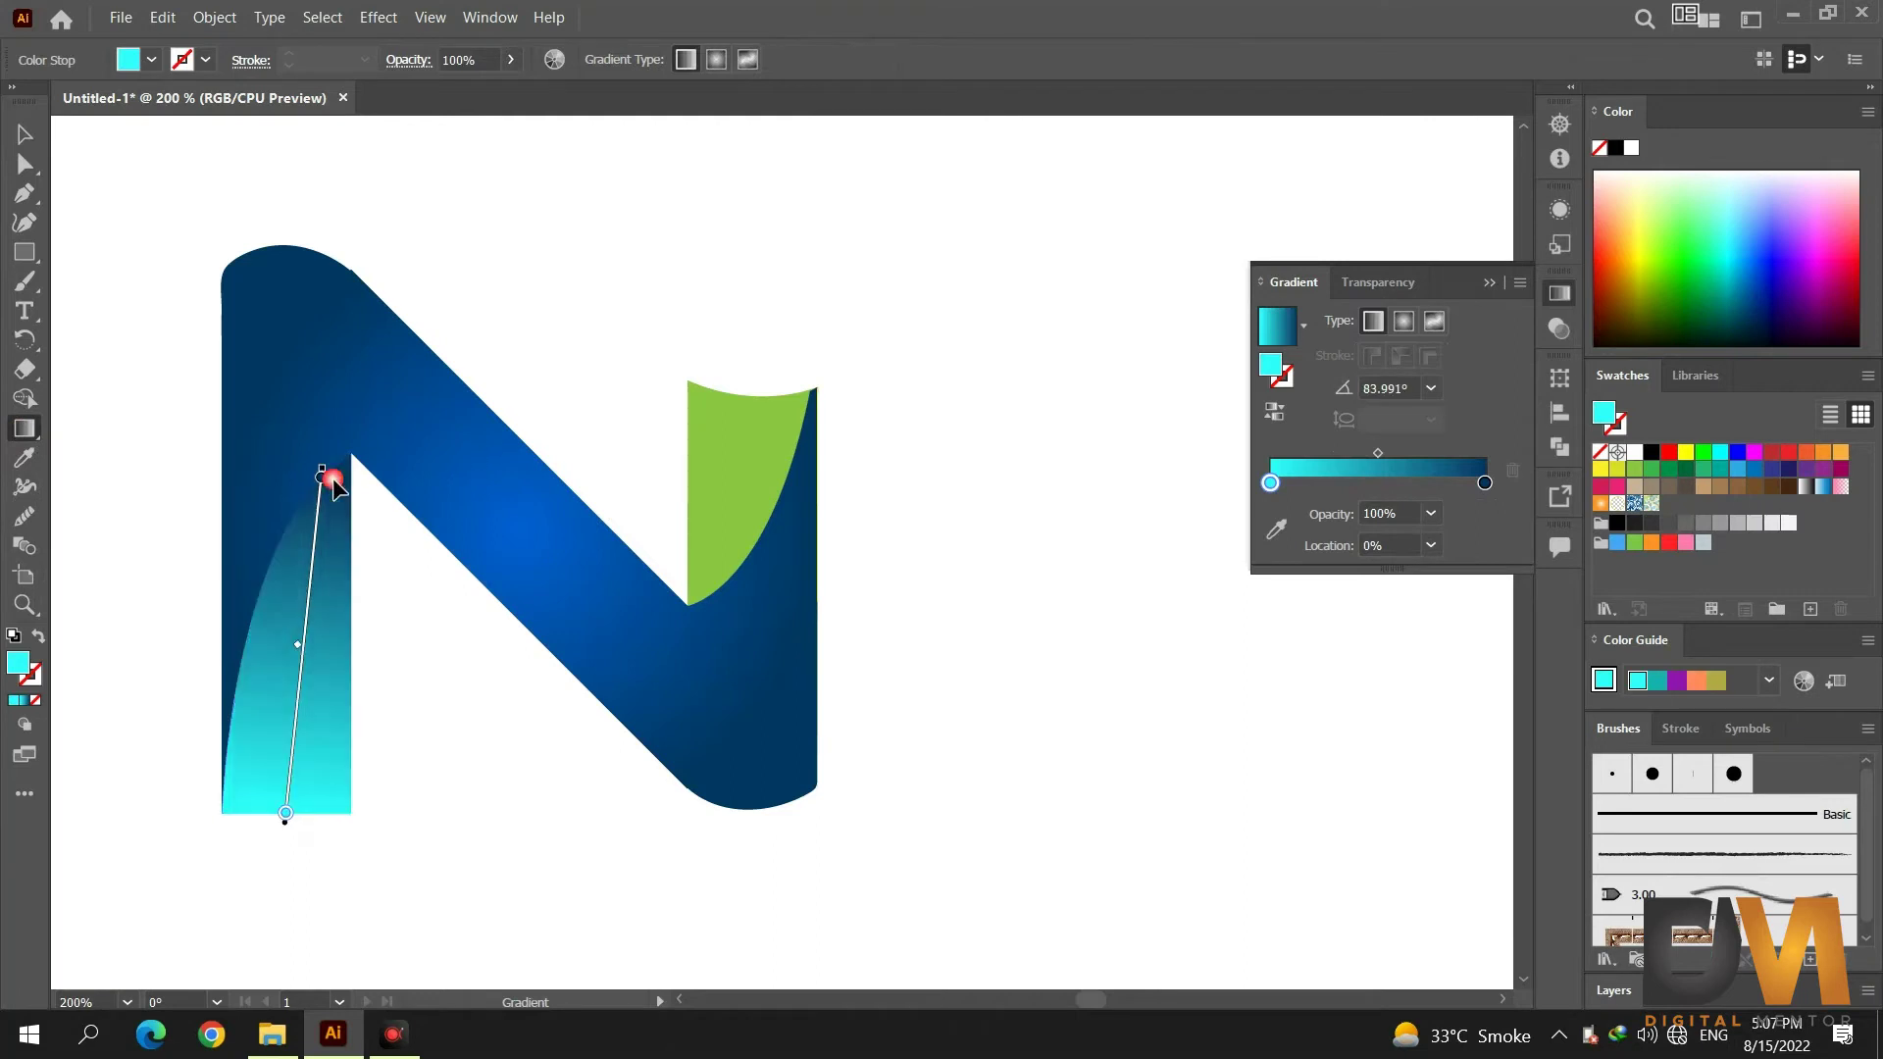
double_click(1485, 482)
left_click_drag(1368, 750, 1370, 741)
Add a middle colour stop to the wedge's gradient at 60% location.
left_click(1293, 484)
left_click_drag(1293, 485, 1395, 482)
left_click(1391, 545)
type("50")
key("Return")
key("v")
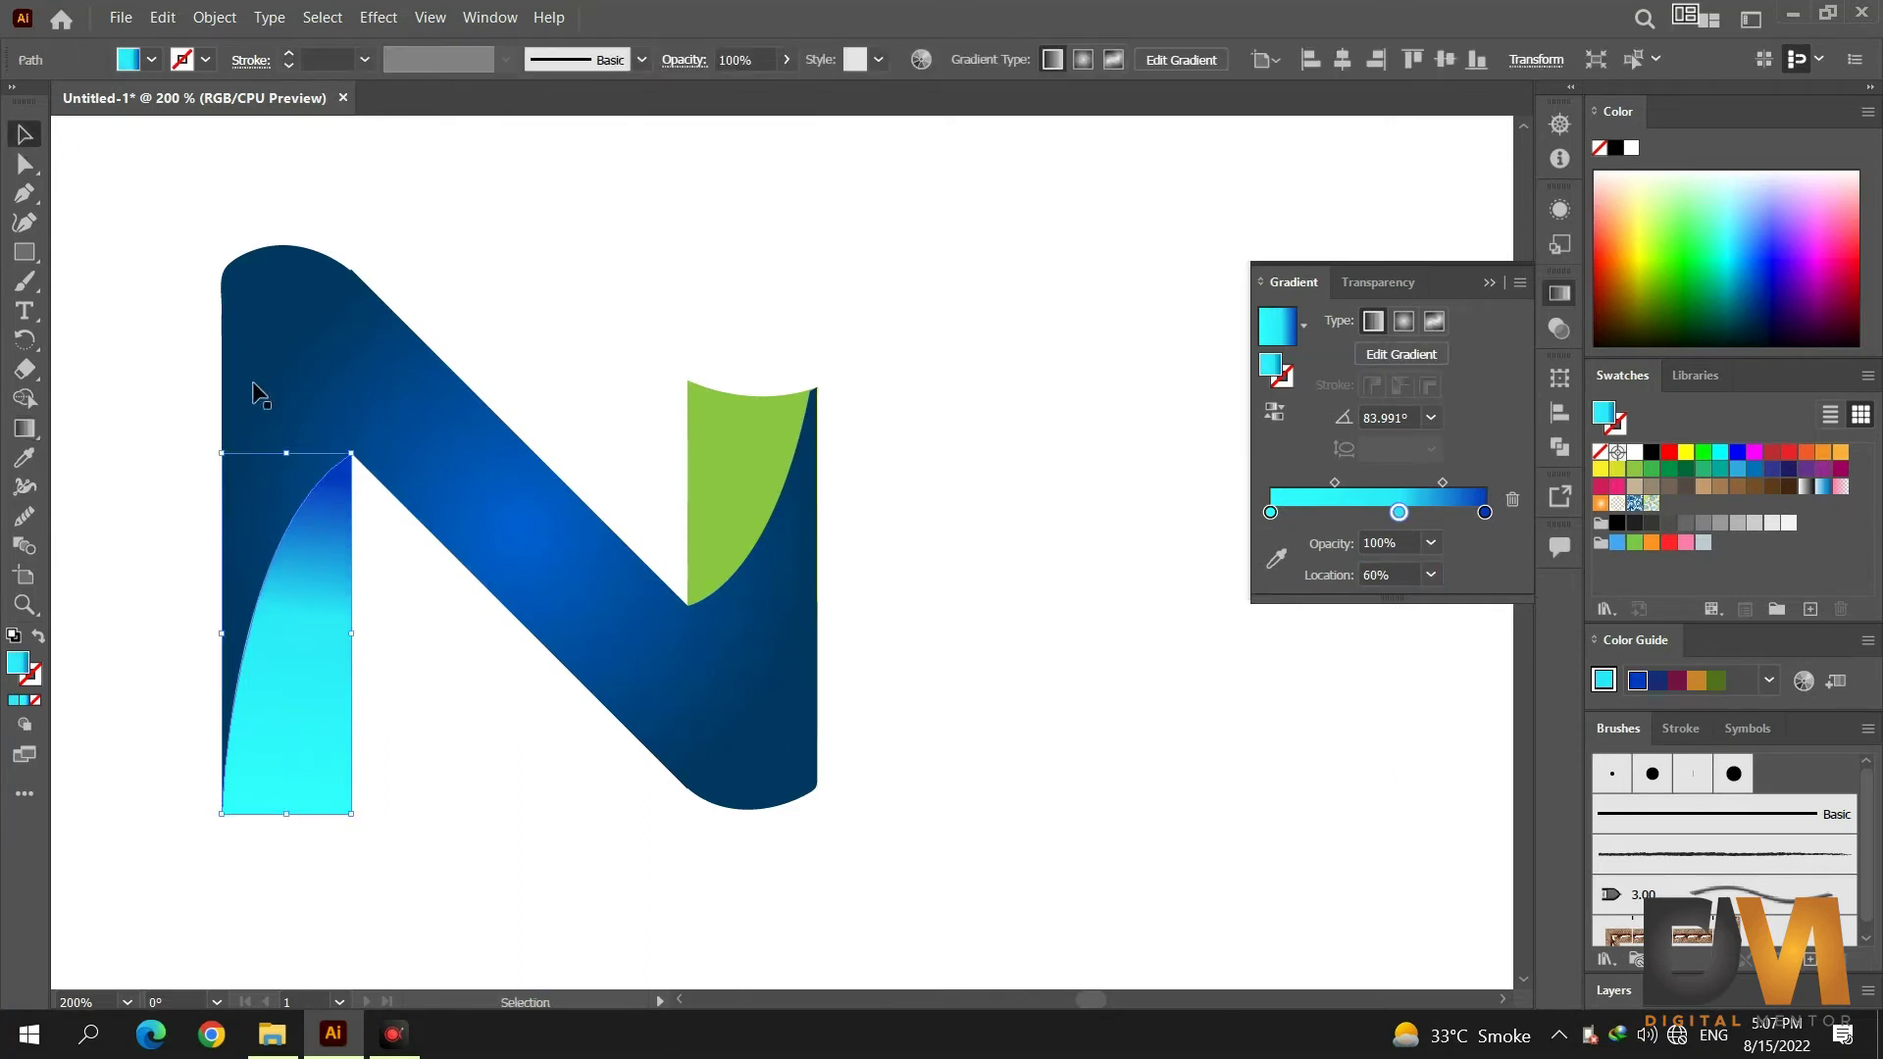
Copy the wedge's gradient onto the green section with the Eyedropper, redirect it upward at about 102°, and deselect.
left_click(33, 439)
key("v")
left_click(700, 432)
left_click(24, 457)
left_click(316, 616)
left_click(24, 428)
left_click_drag(762, 606, 717, 404)
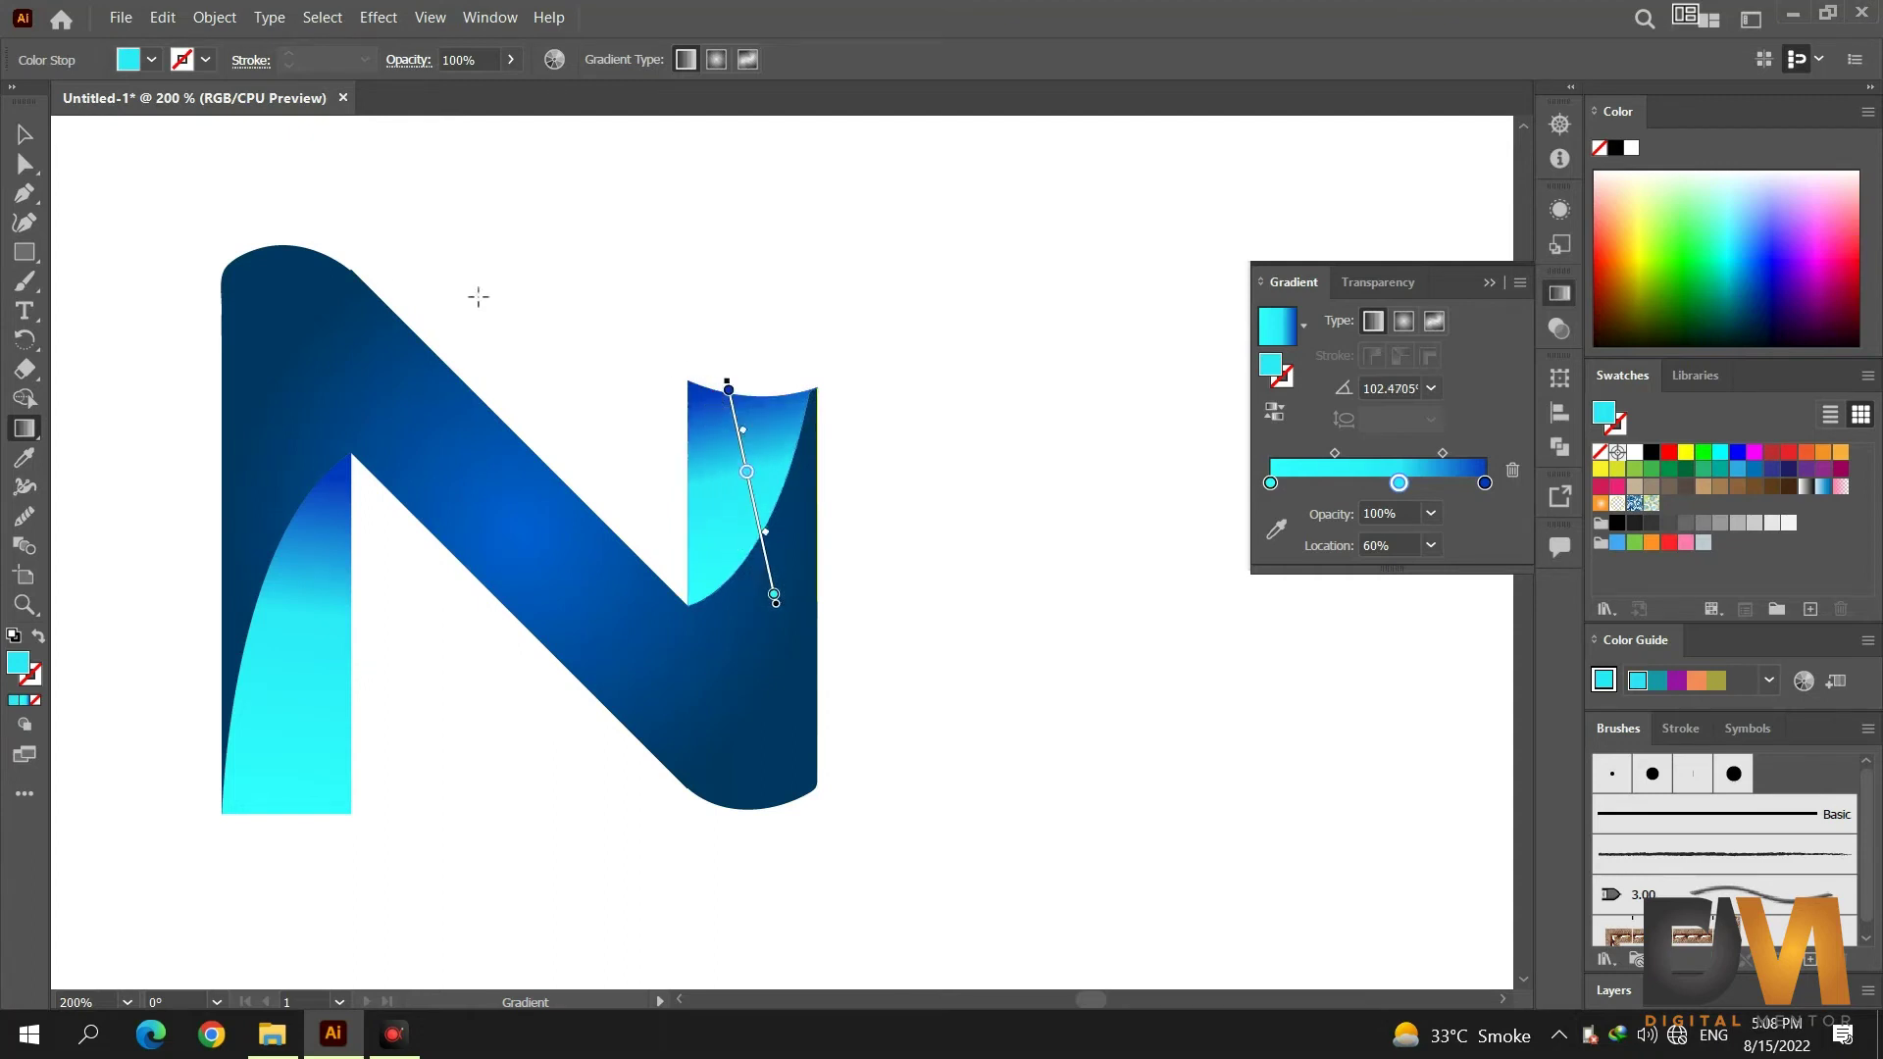
left_click(24, 134)
left_click(356, 139)
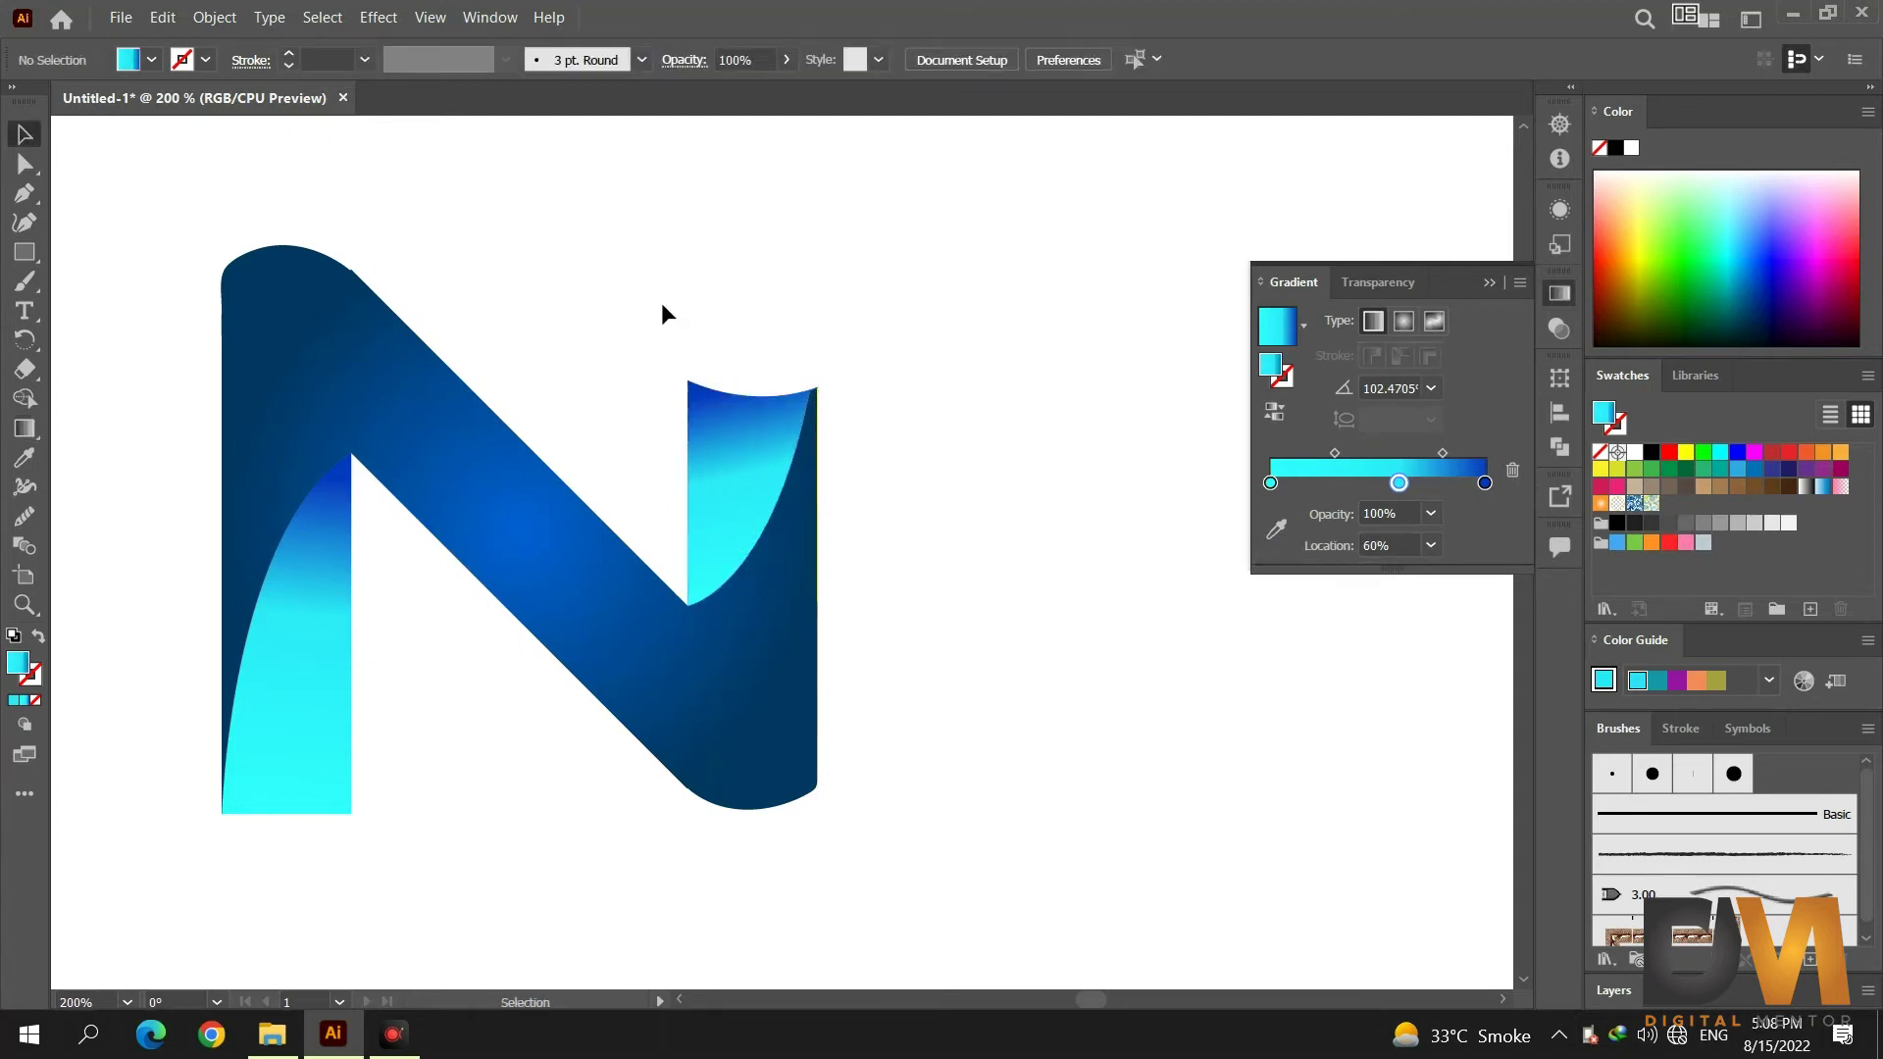
Draw a circle above the N's short cyan section and nudge it slightly up so a narrow gap remains.
scroll(715, 310, "up", 2)
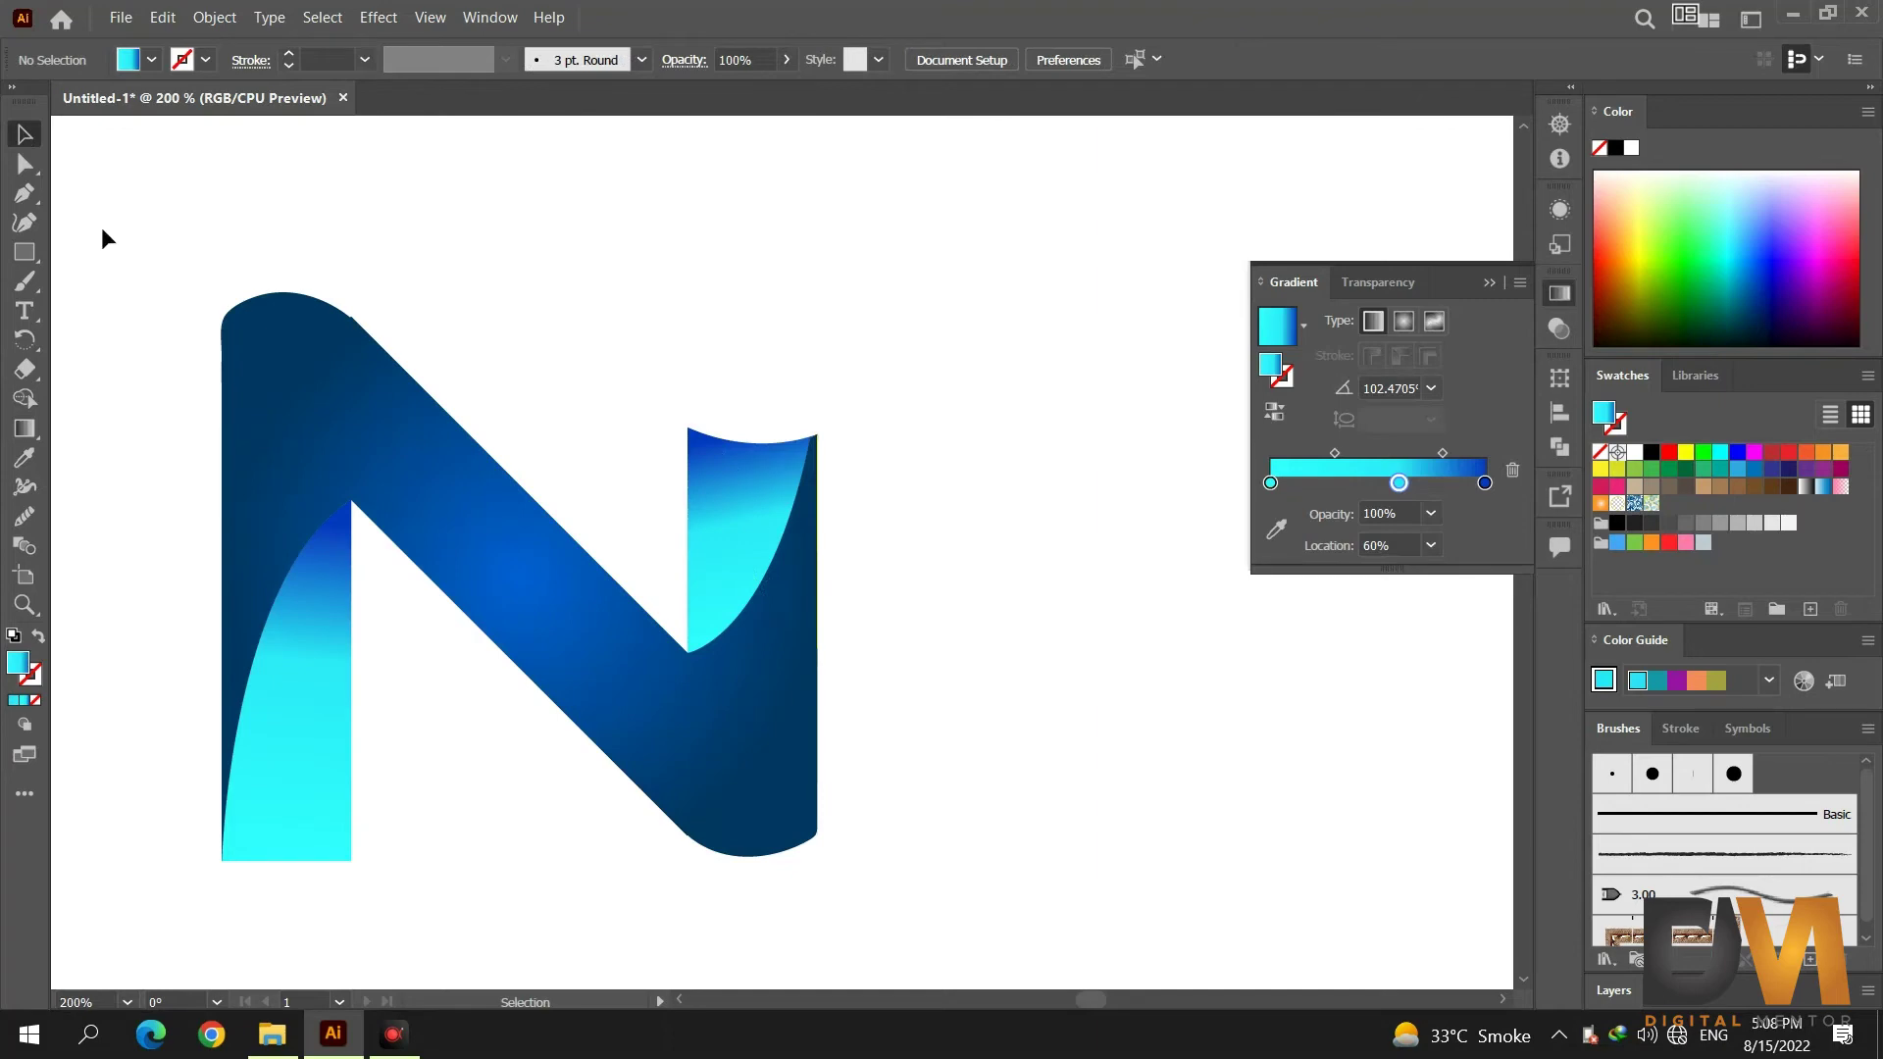
left_click_drag(25, 252, 123, 284)
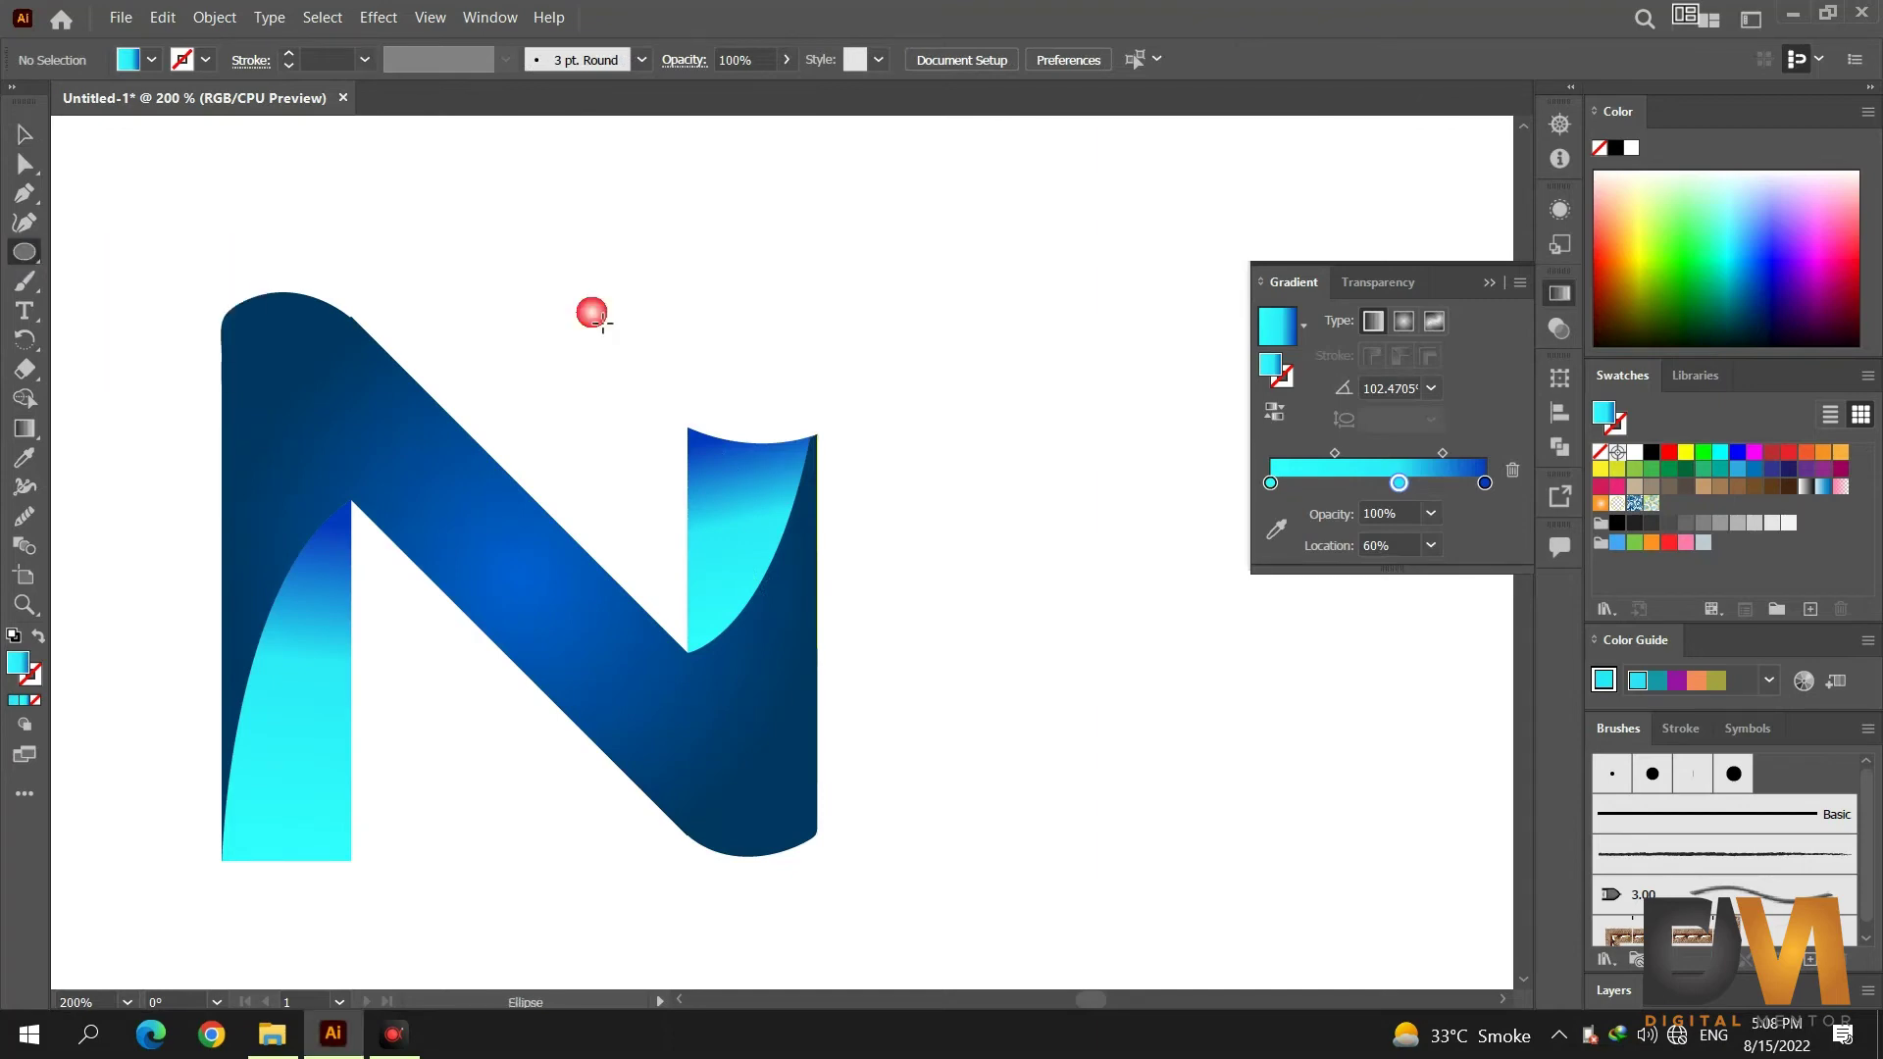
left_click_drag(652, 214, 890, 386)
key("v")
left_click_drag(720, 293, 720, 275)
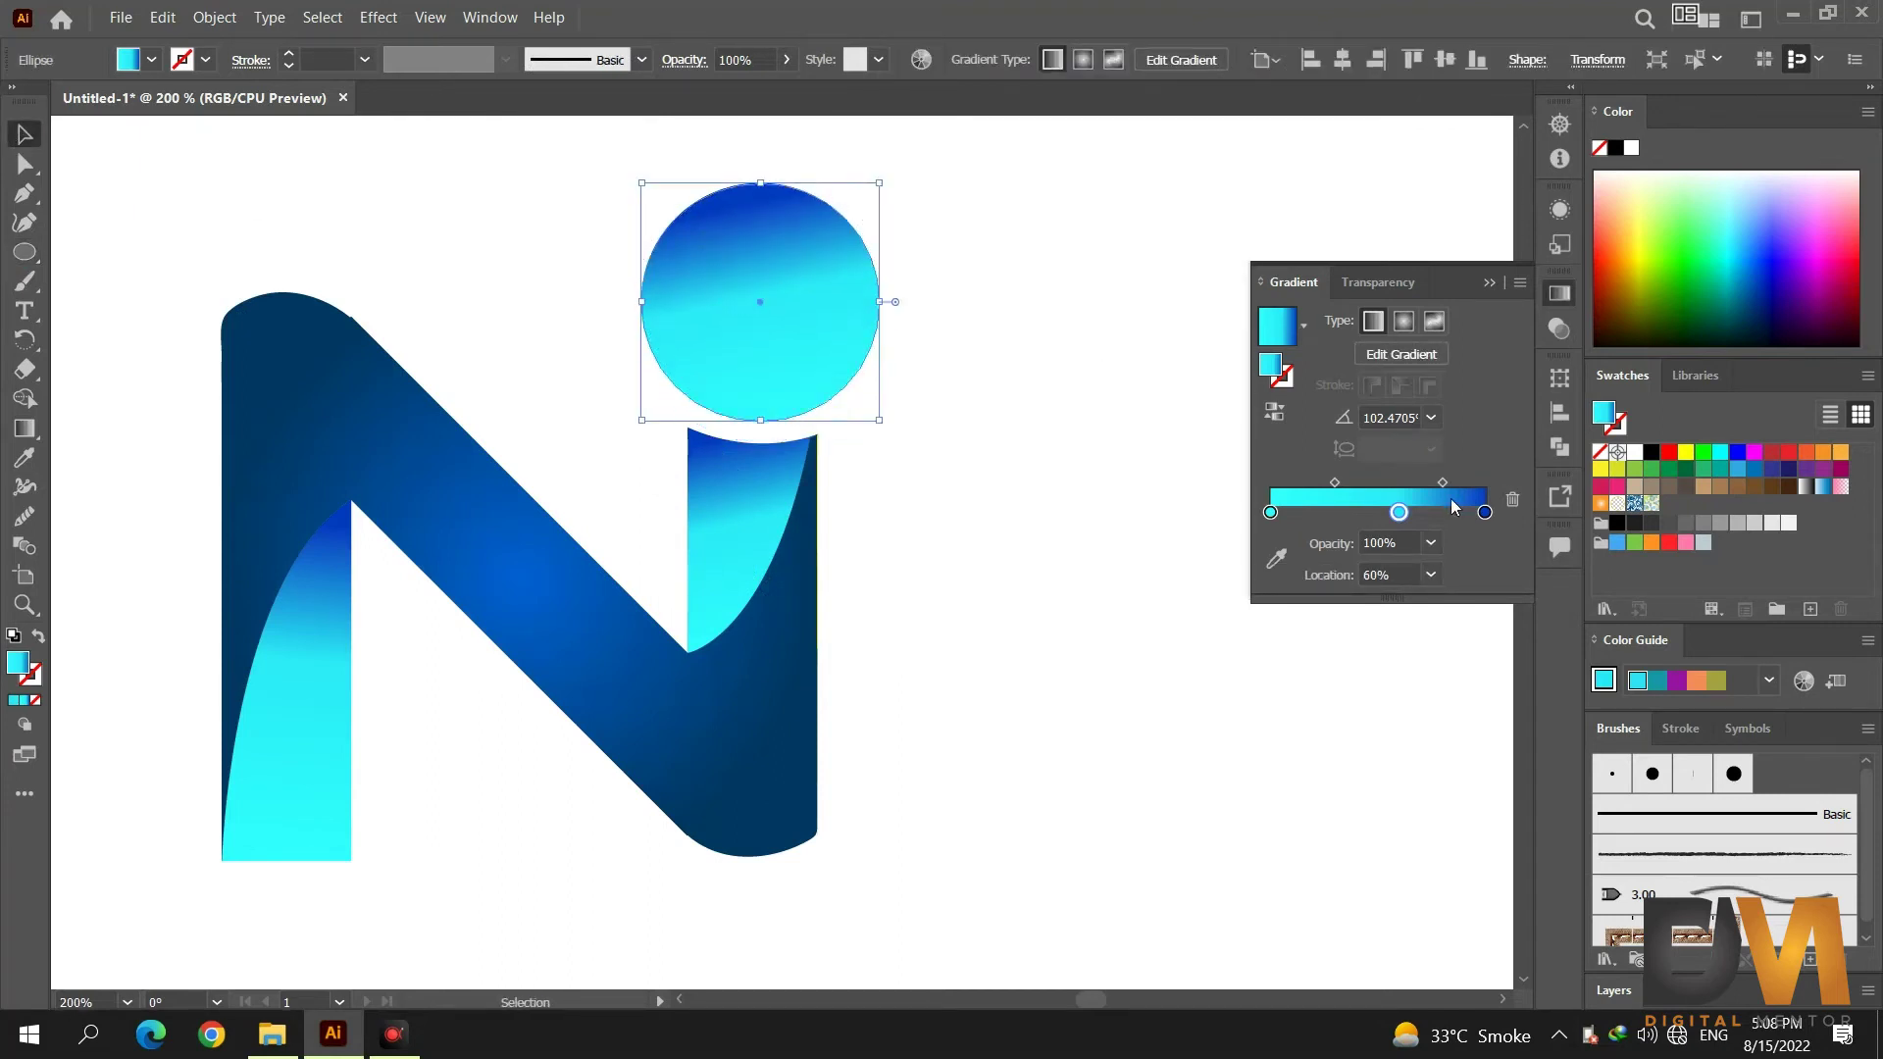
Remove the circle's middle gradient stop, make the gradient radial at about 125° with its cyan highlight off-centre, set stops to 0% and 100%, and deselect.
left_click_drag(1400, 512, 1513, 501)
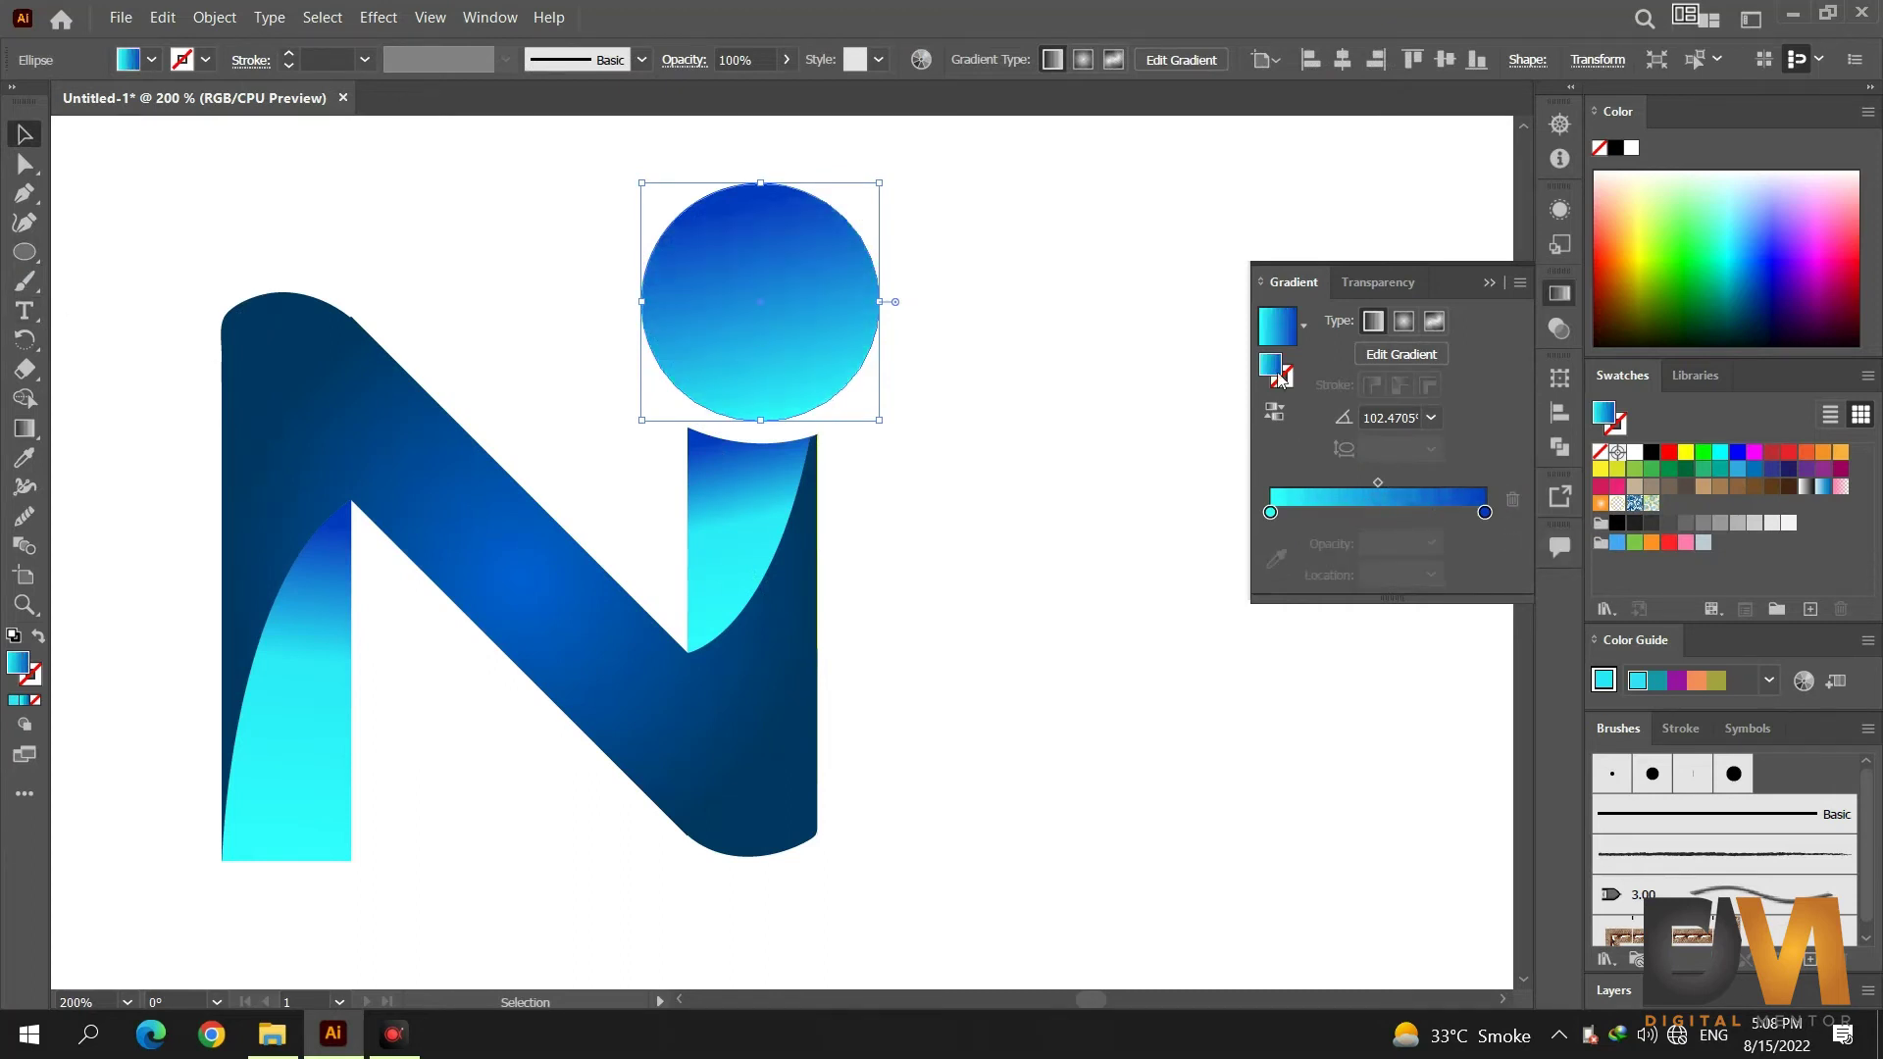
left_click(1403, 323)
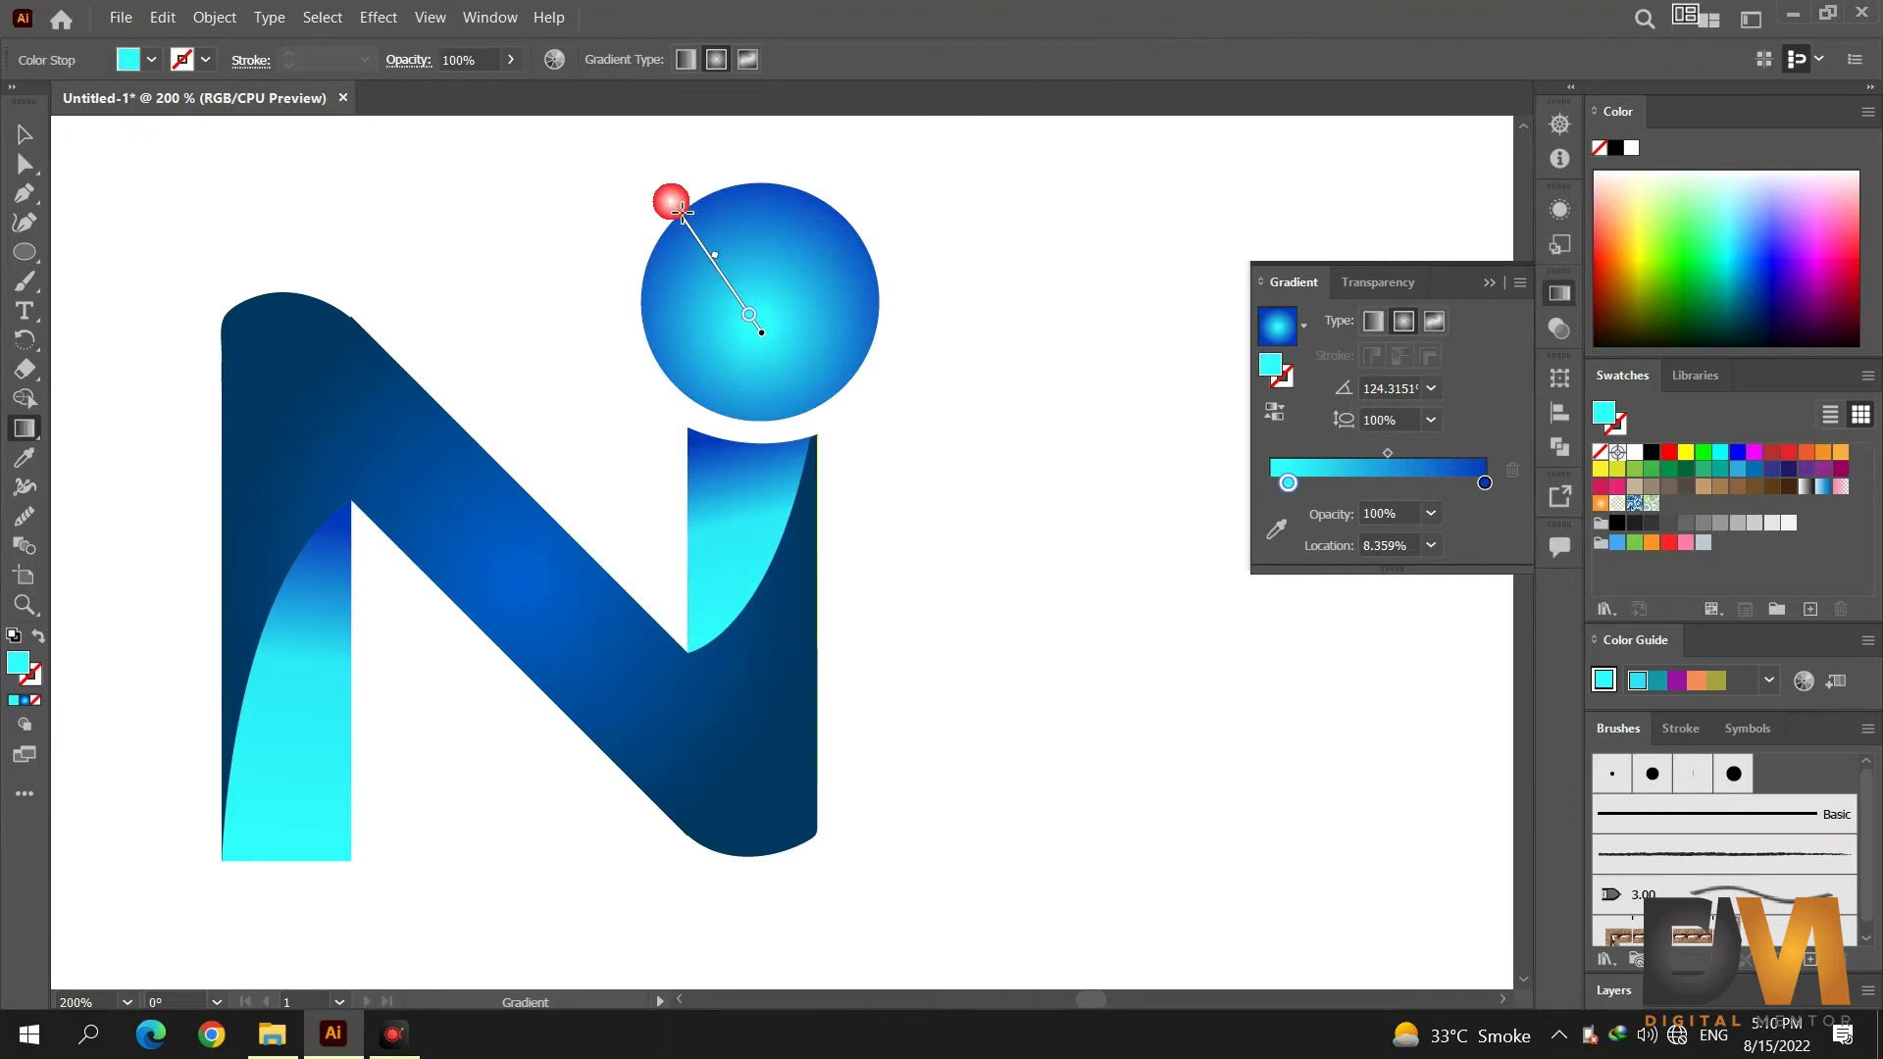
left_click_drag(756, 318, 786, 320)
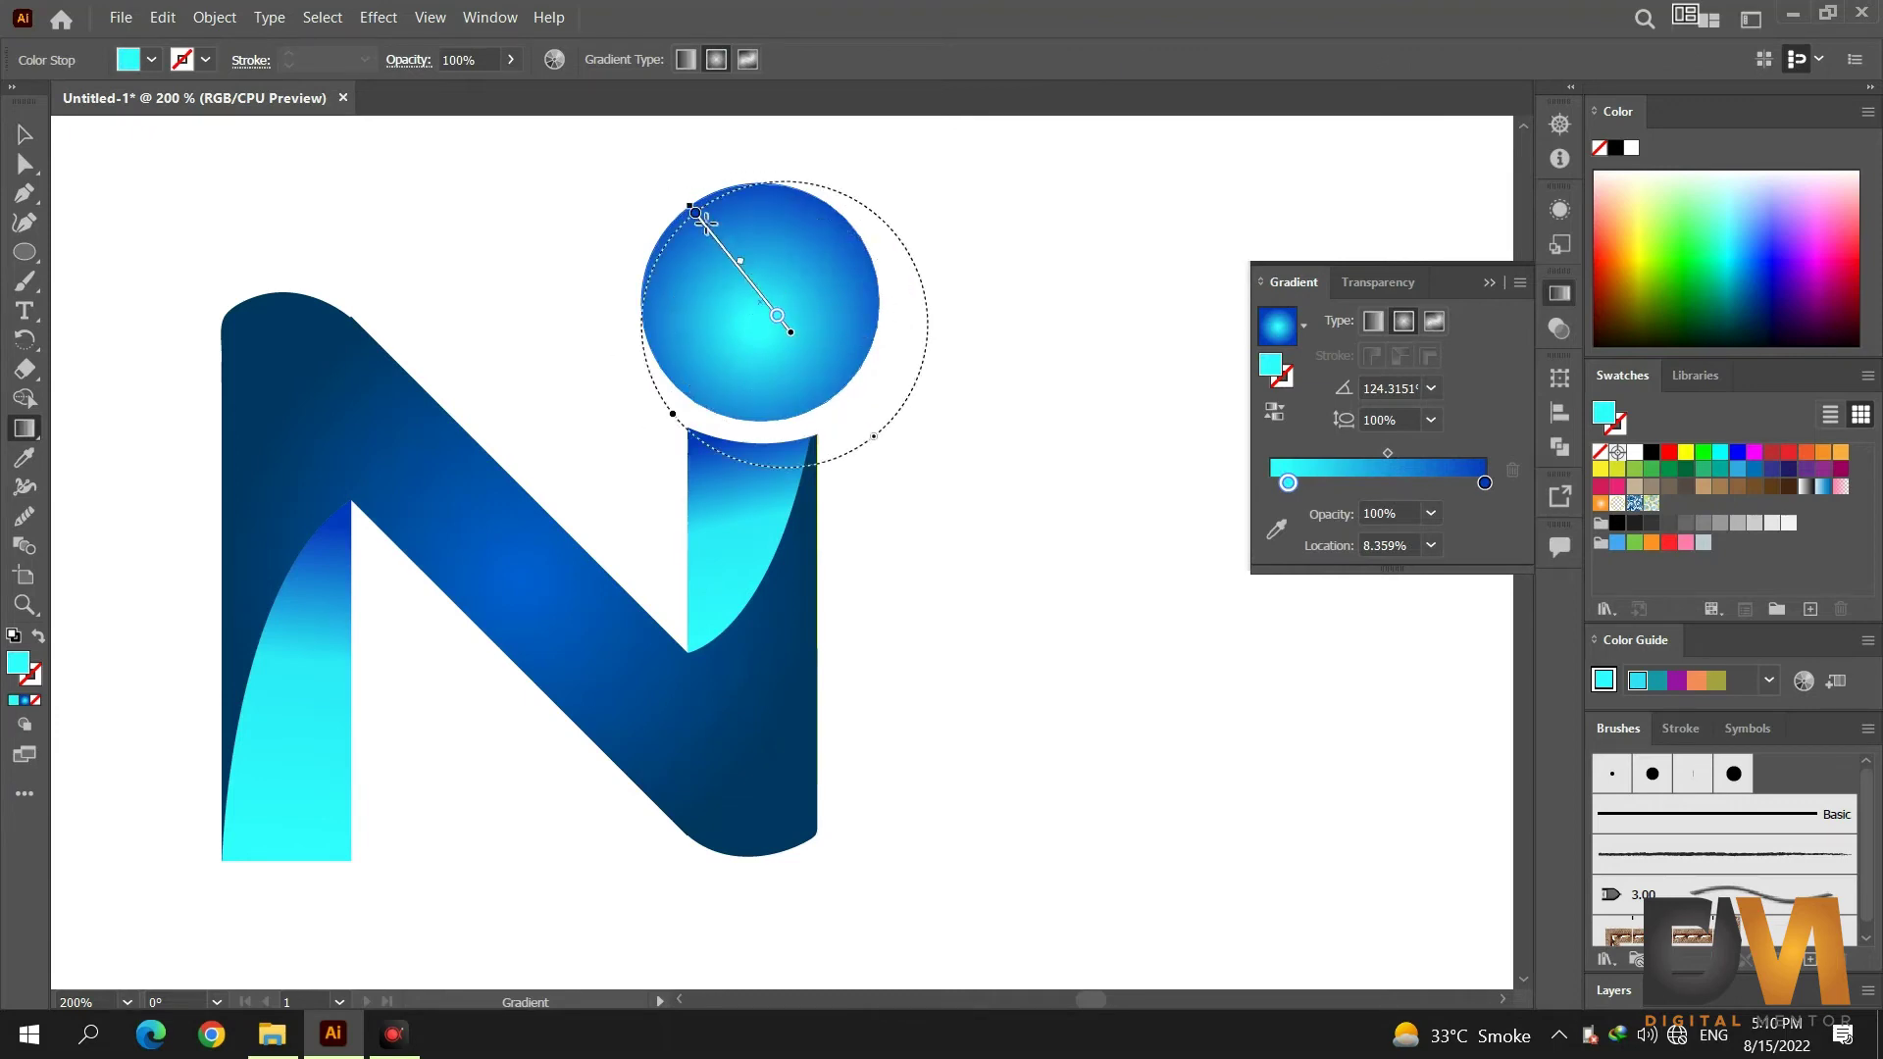
left_click_drag(697, 197, 696, 196)
mouse_move(756, 317)
left_click_drag(1288, 483, 1270, 483)
mouse_move(1484, 484)
left_mouse_down()
mouse_move(1463, 484)
mouse_move(1486, 484)
left_mouse_up()
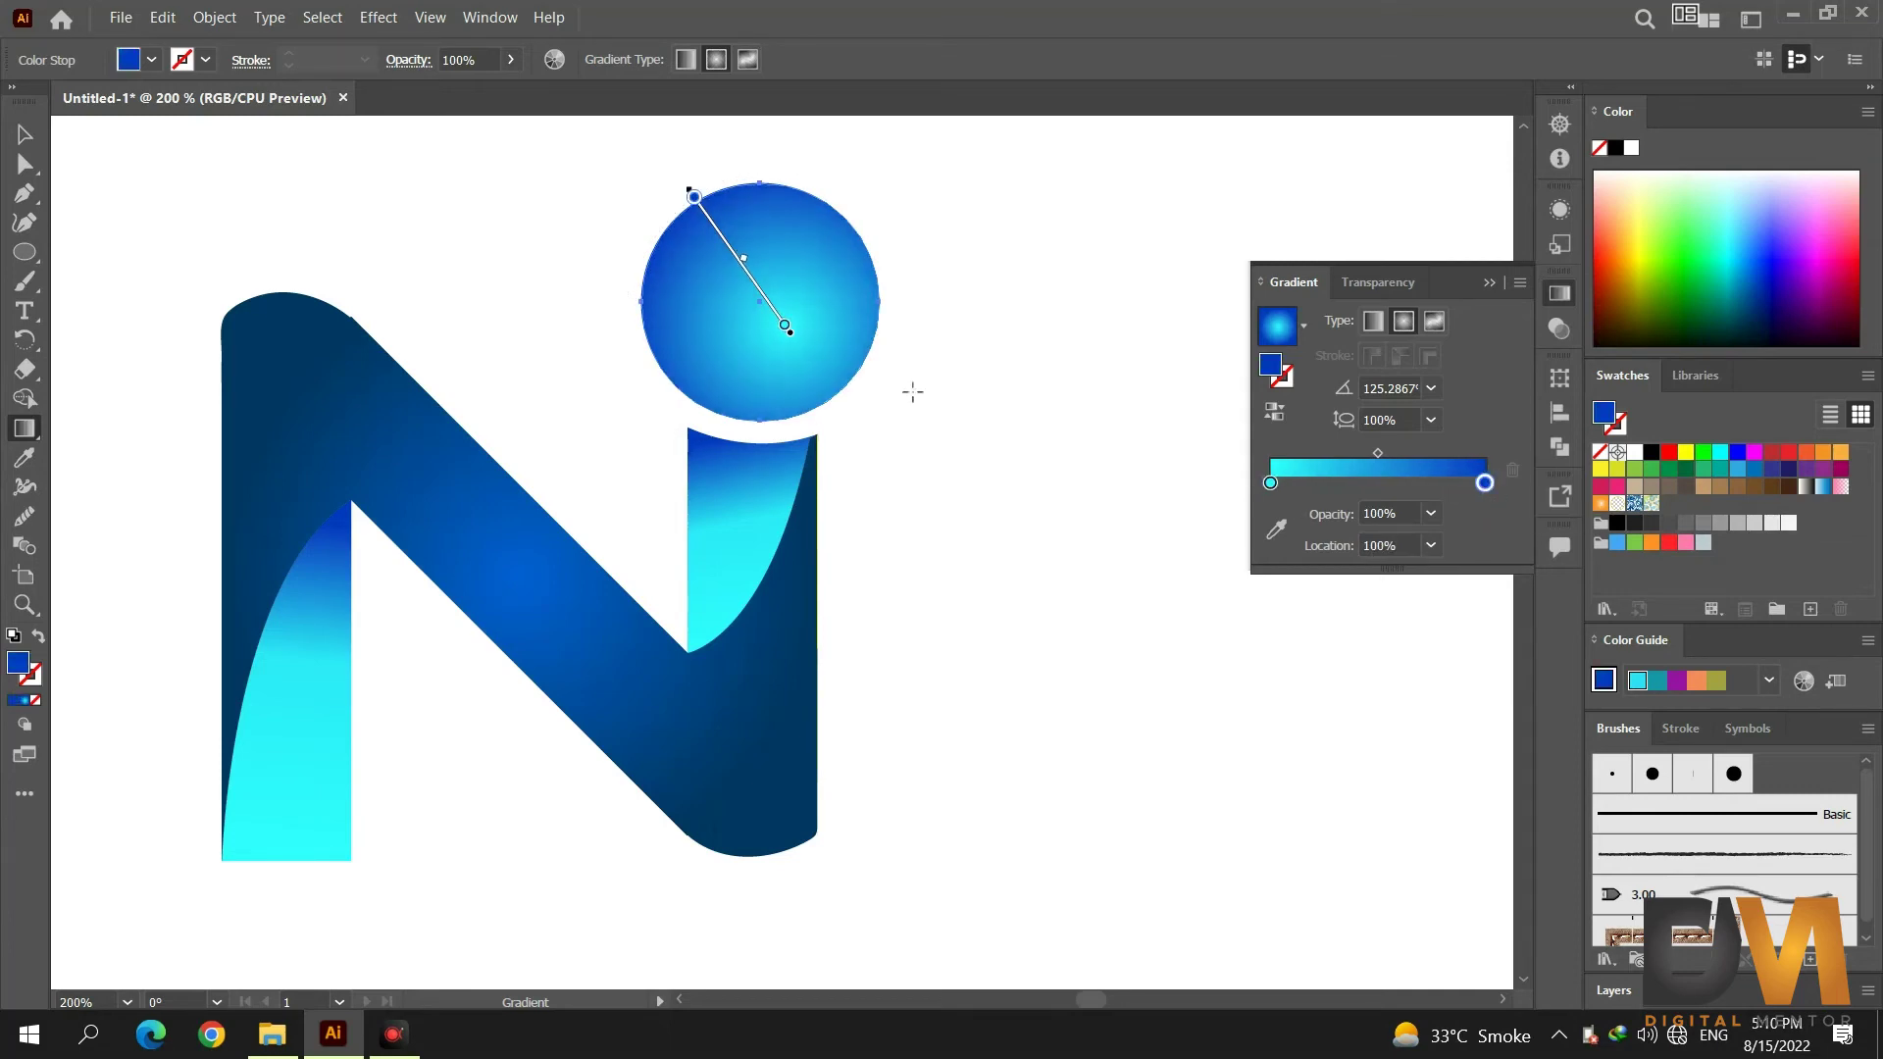
key("v")
left_click(383, 177)
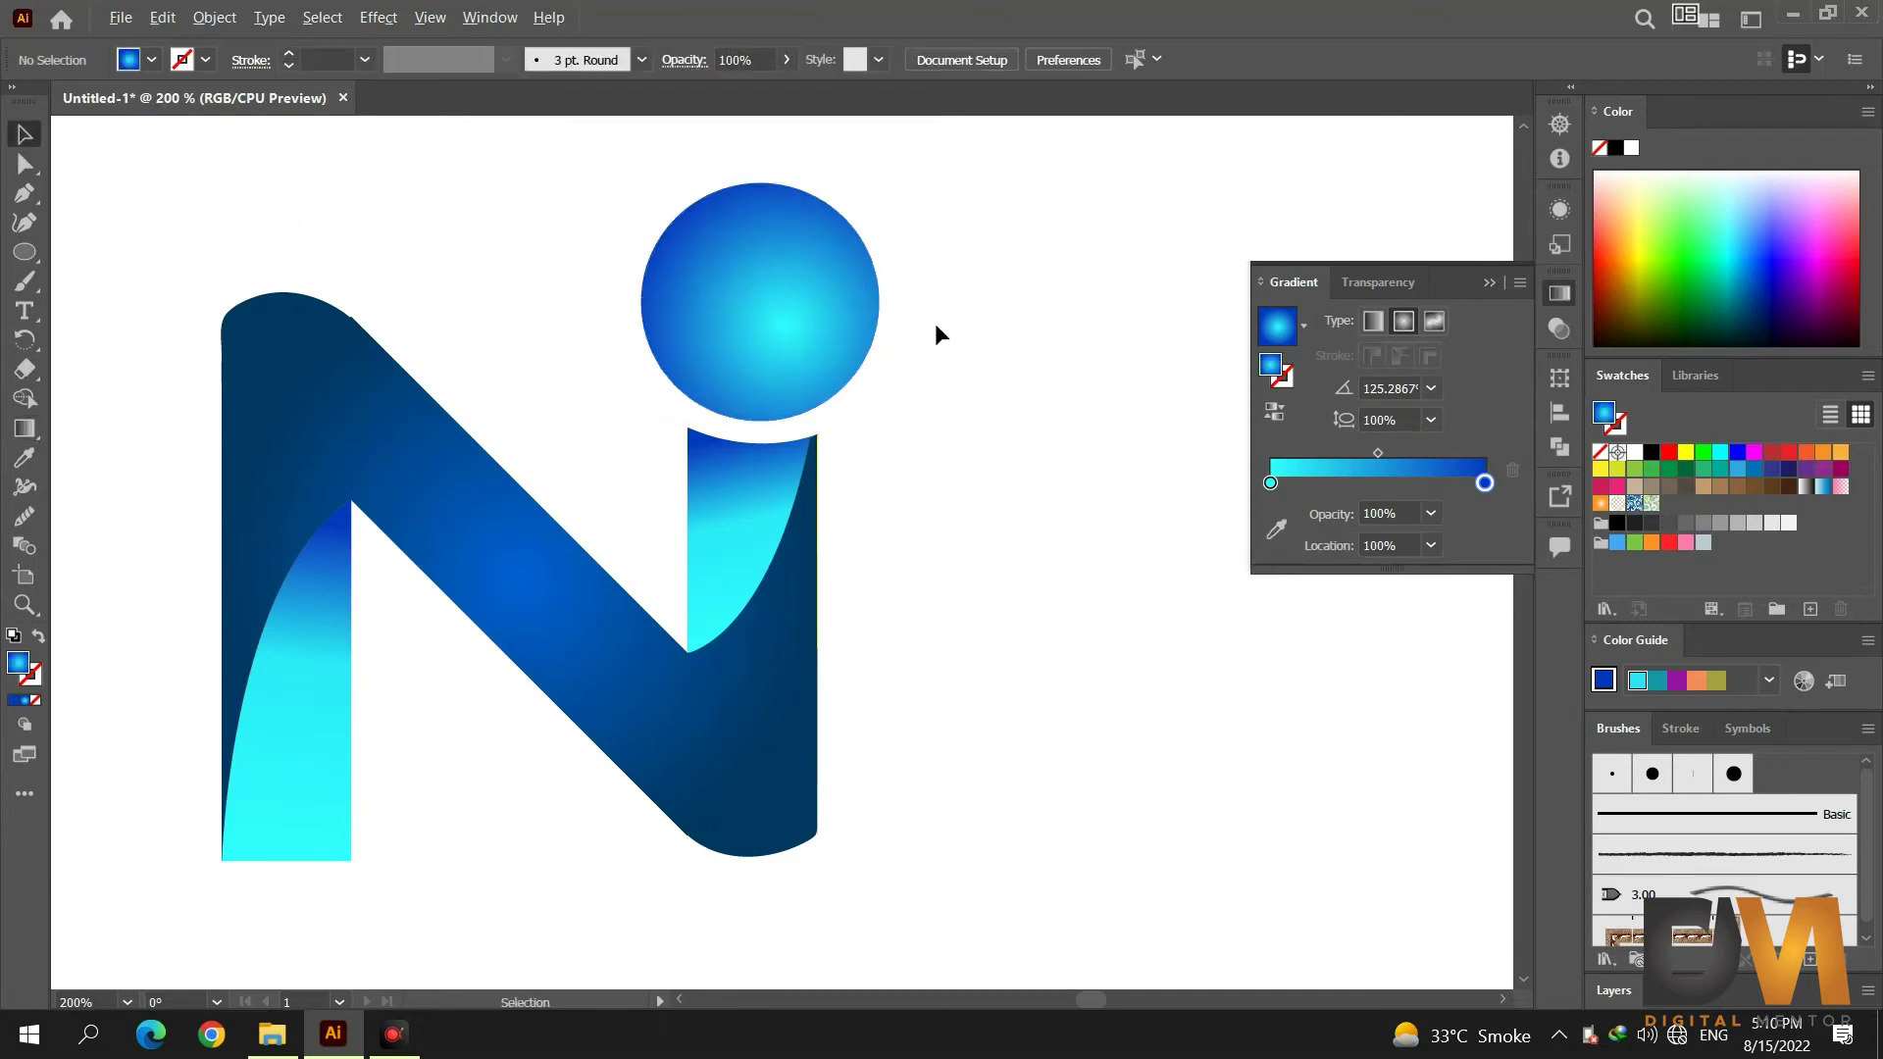
Add two progressively smaller copies of the gradient circle, one up and to the right of the original and one beneath that copy.
key("ctrl+1")
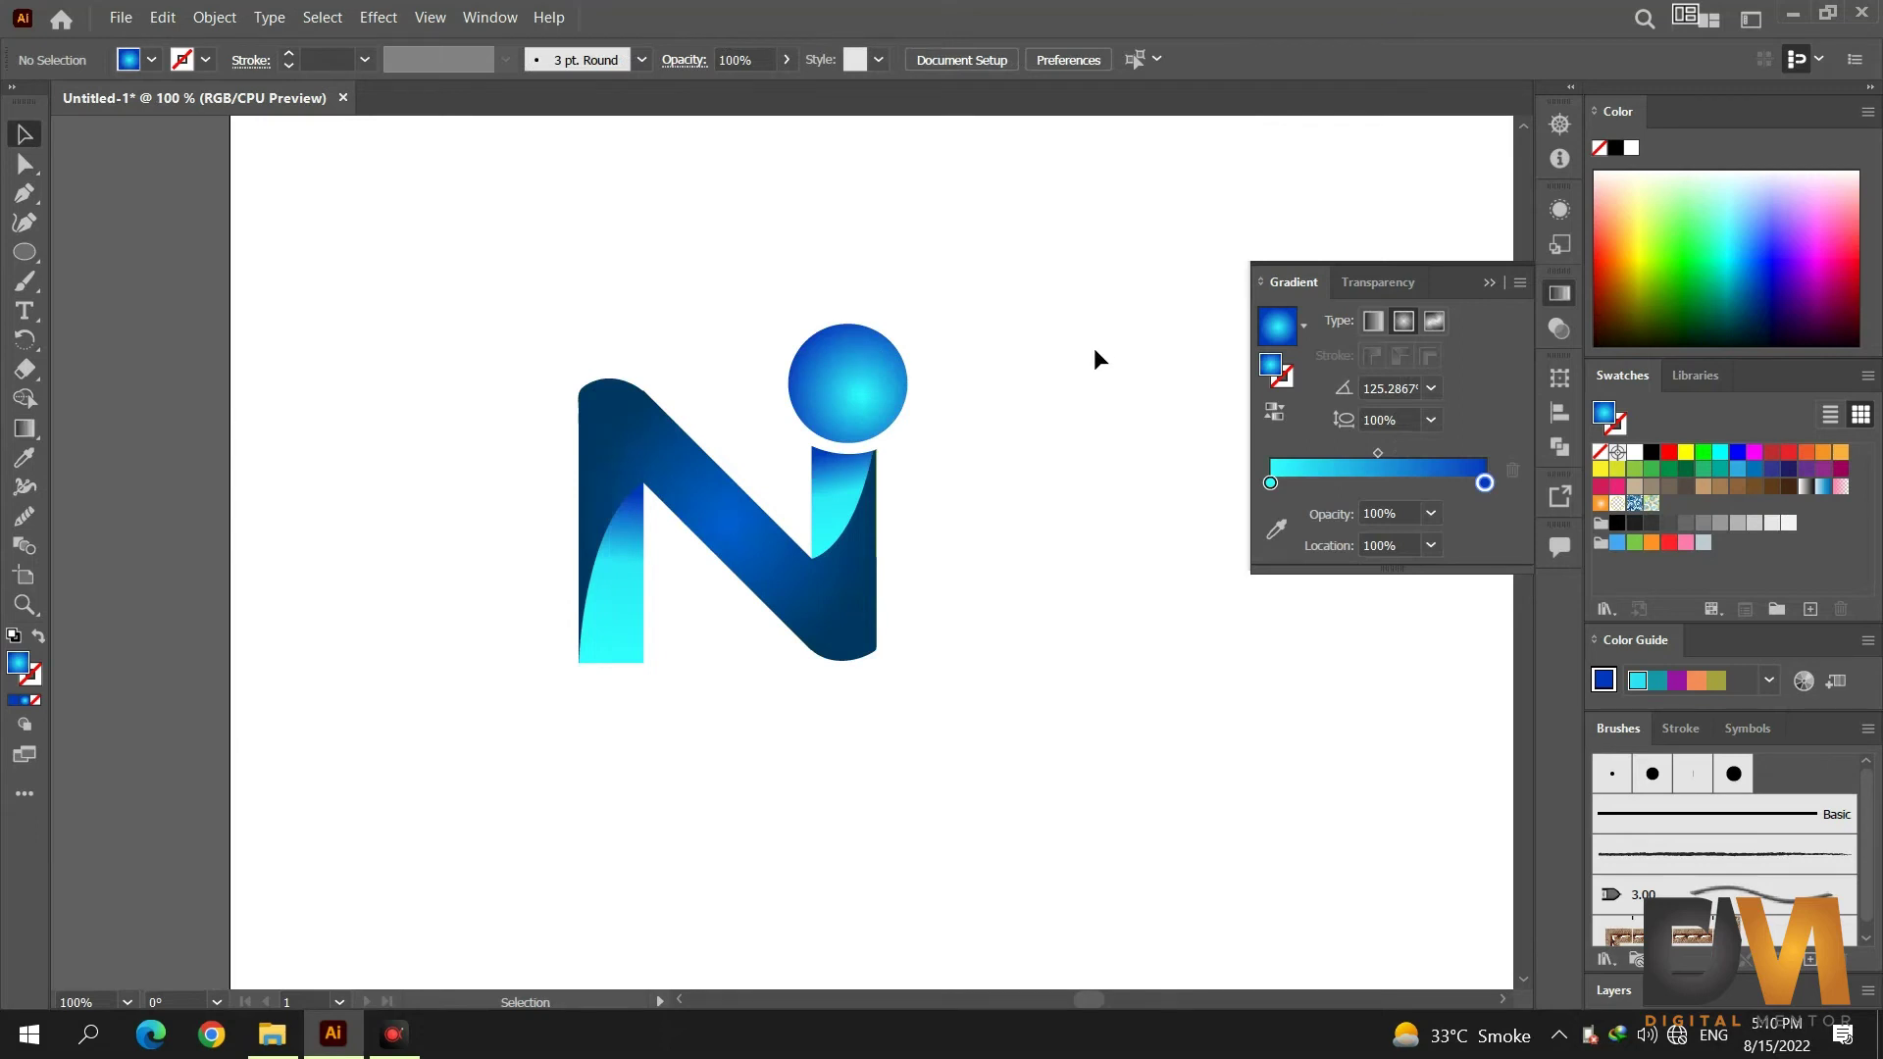
left_click_drag(861, 363, 928, 299)
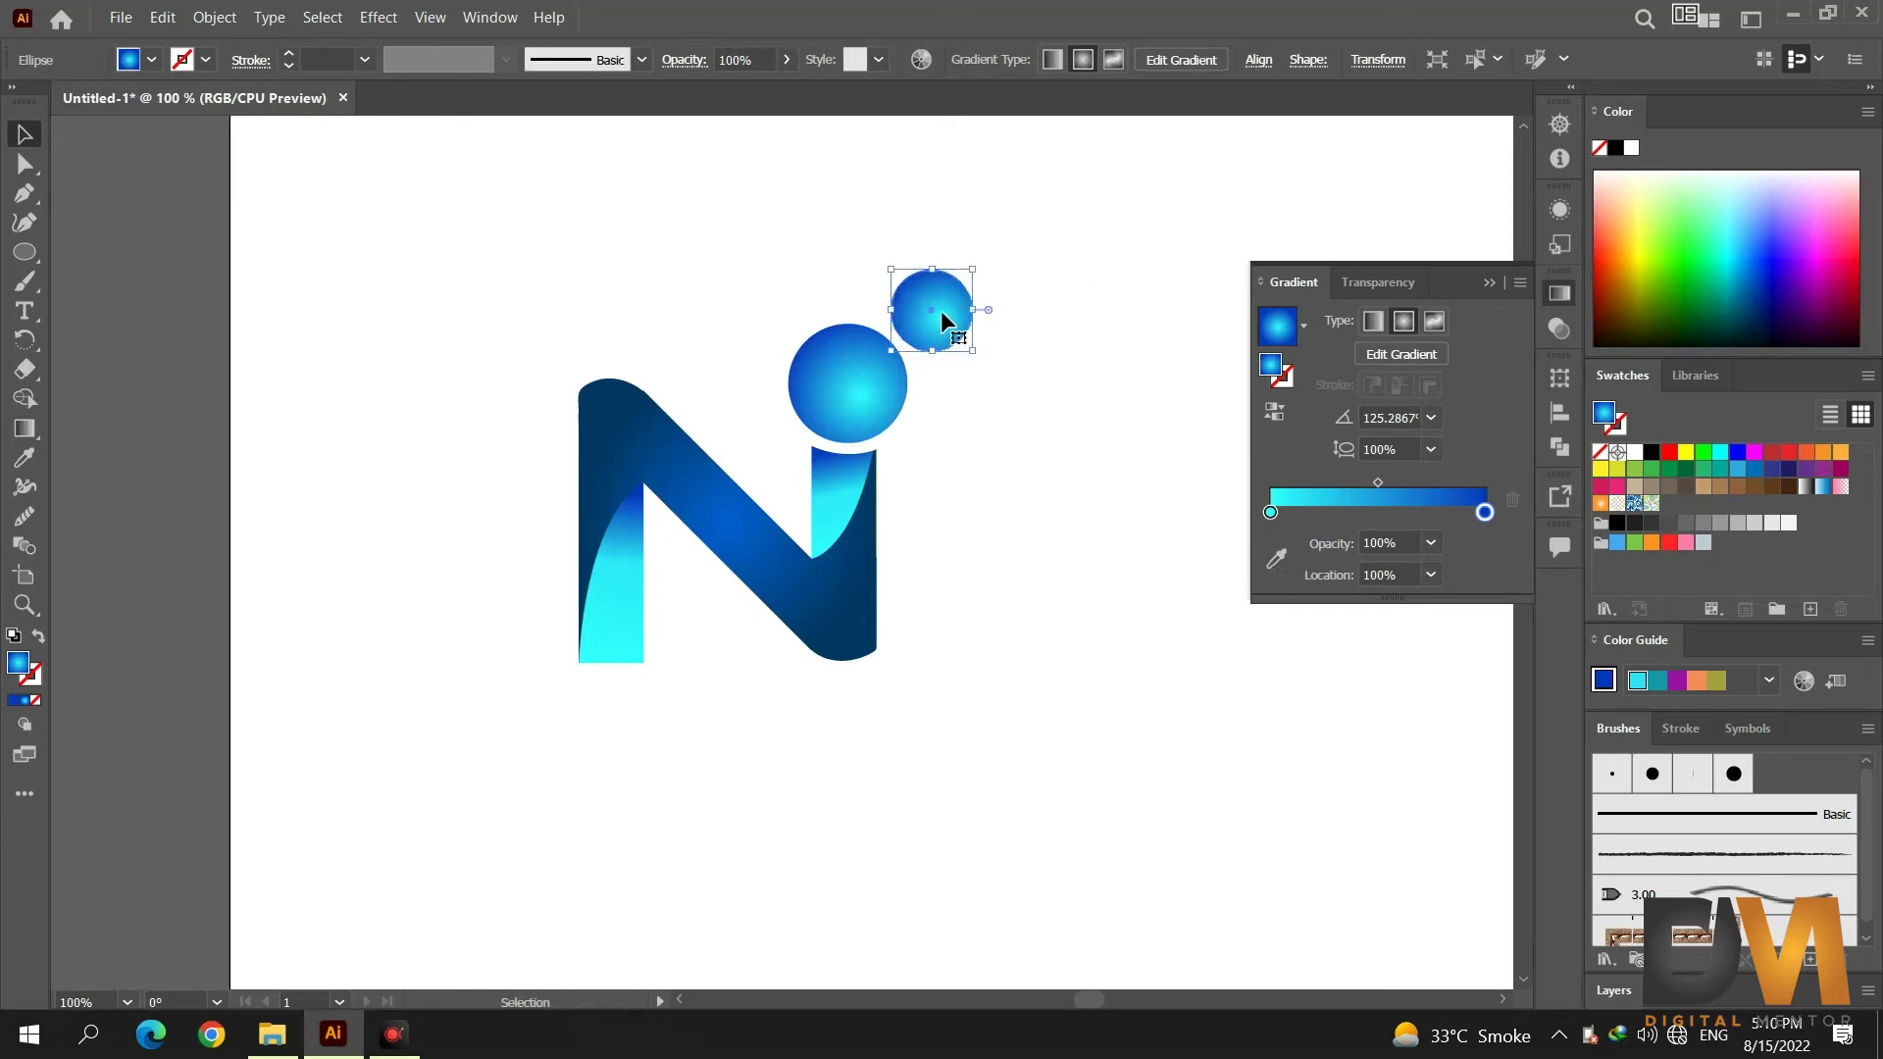
left_click_drag(949, 303, 984, 421)
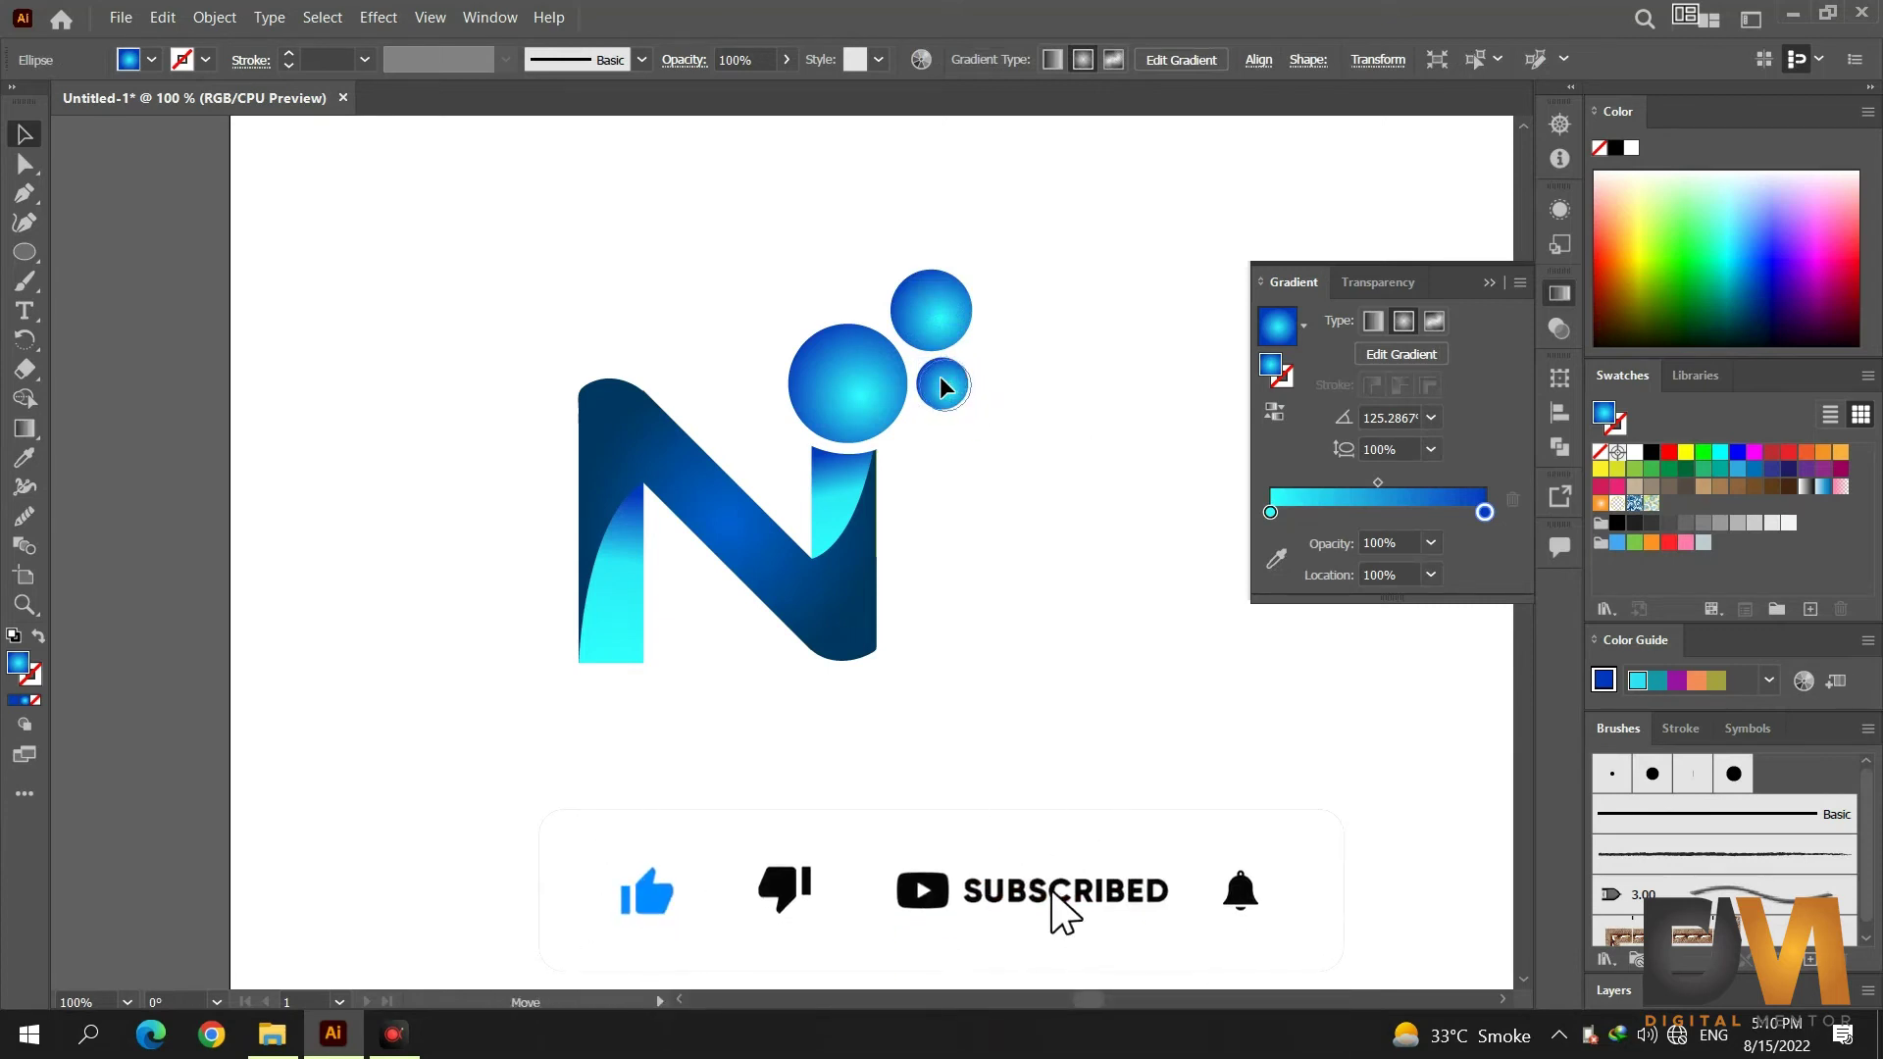
left_click(1061, 341)
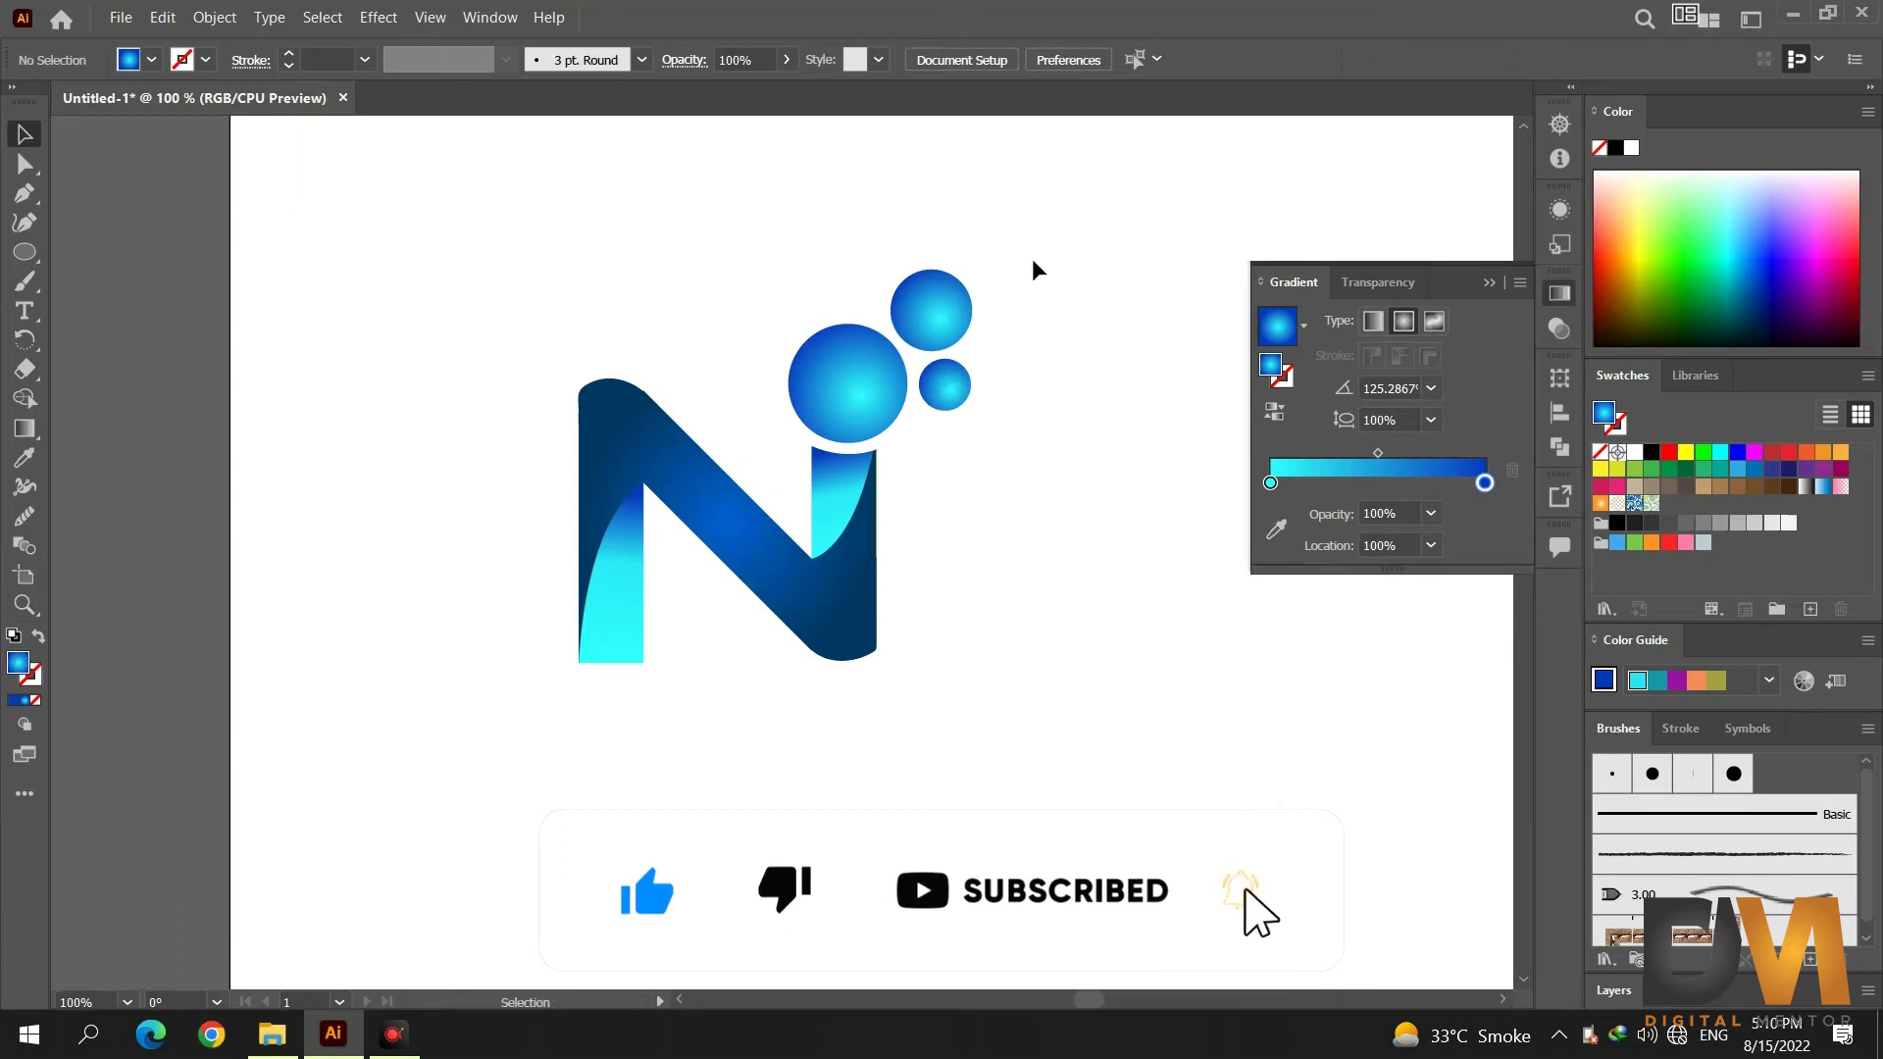
Group all the N shapes and the three circles into one object.
key("ctrl+0")
left_click_drag(892, 351, 569, 638)
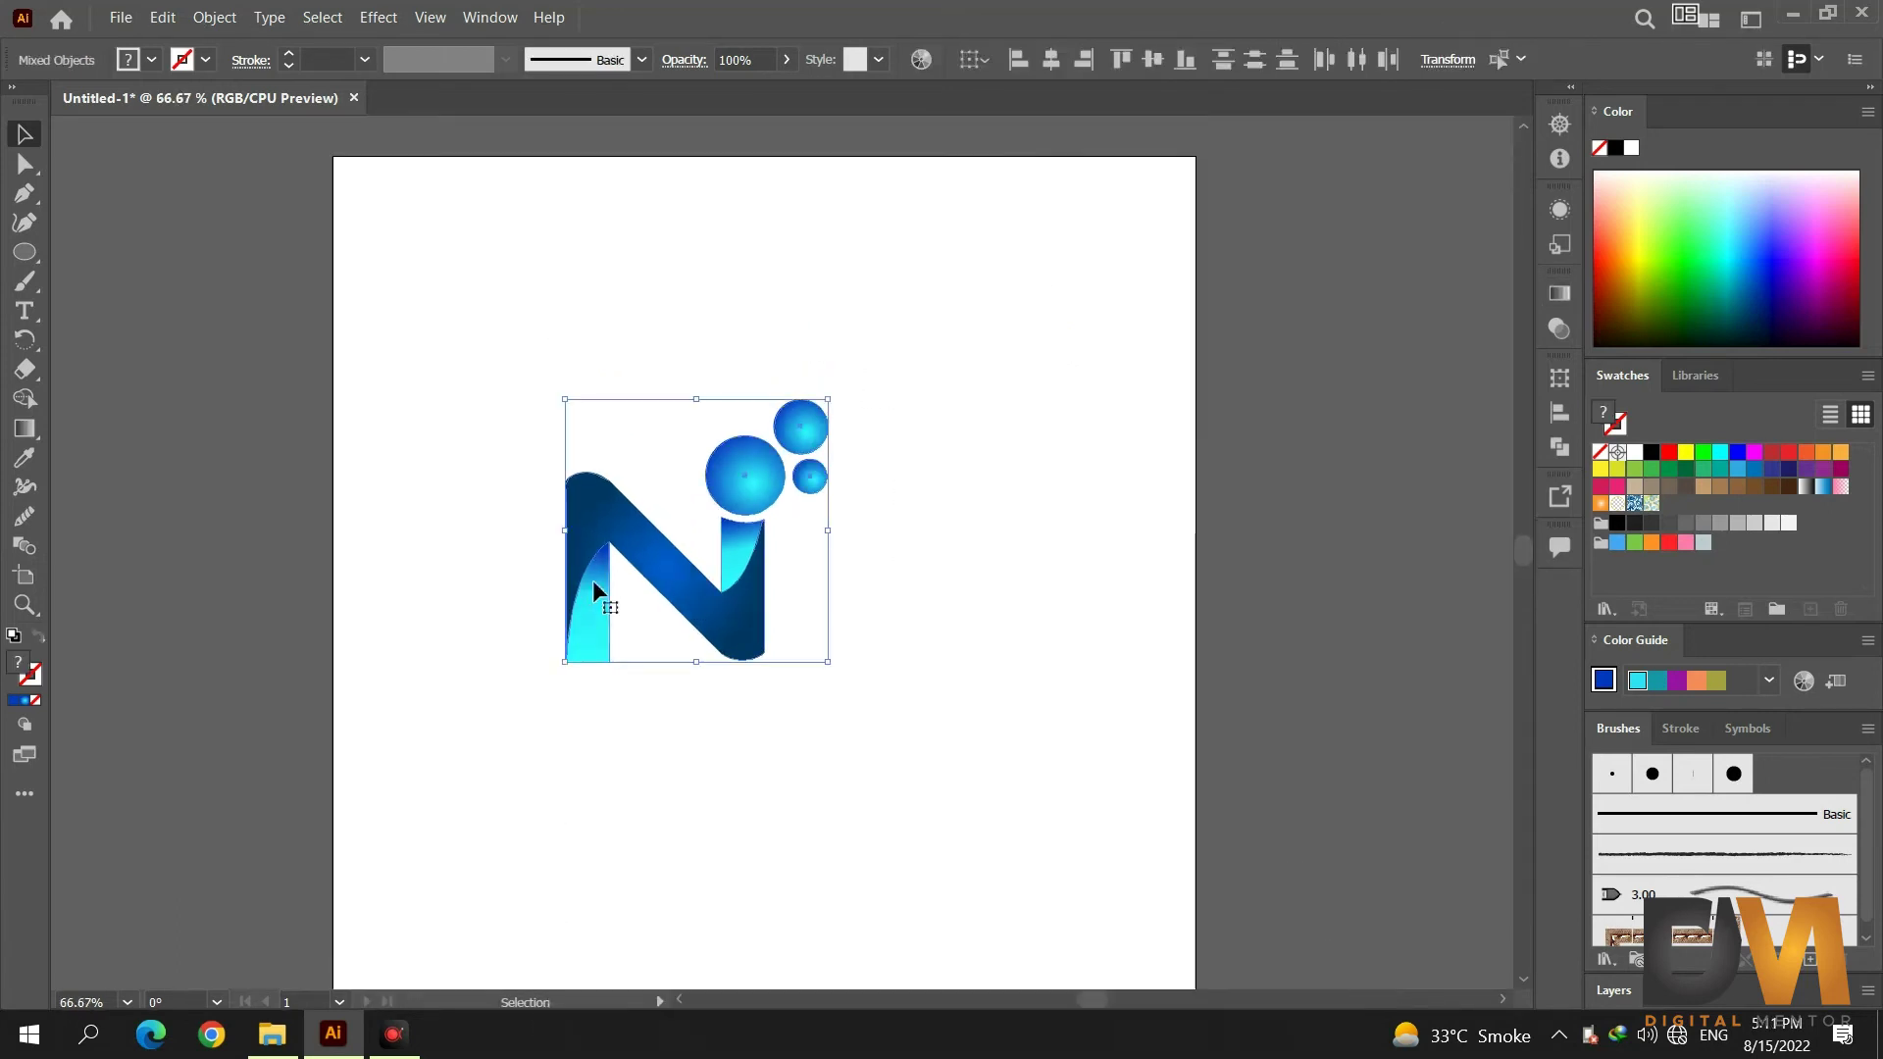
right_click(588, 570)
left_click(642, 728)
Enlarge the grouped logo proportionally and position it within the artboard, leaving room for text beneath it.
left_click_drag(839, 407, 1138, 147)
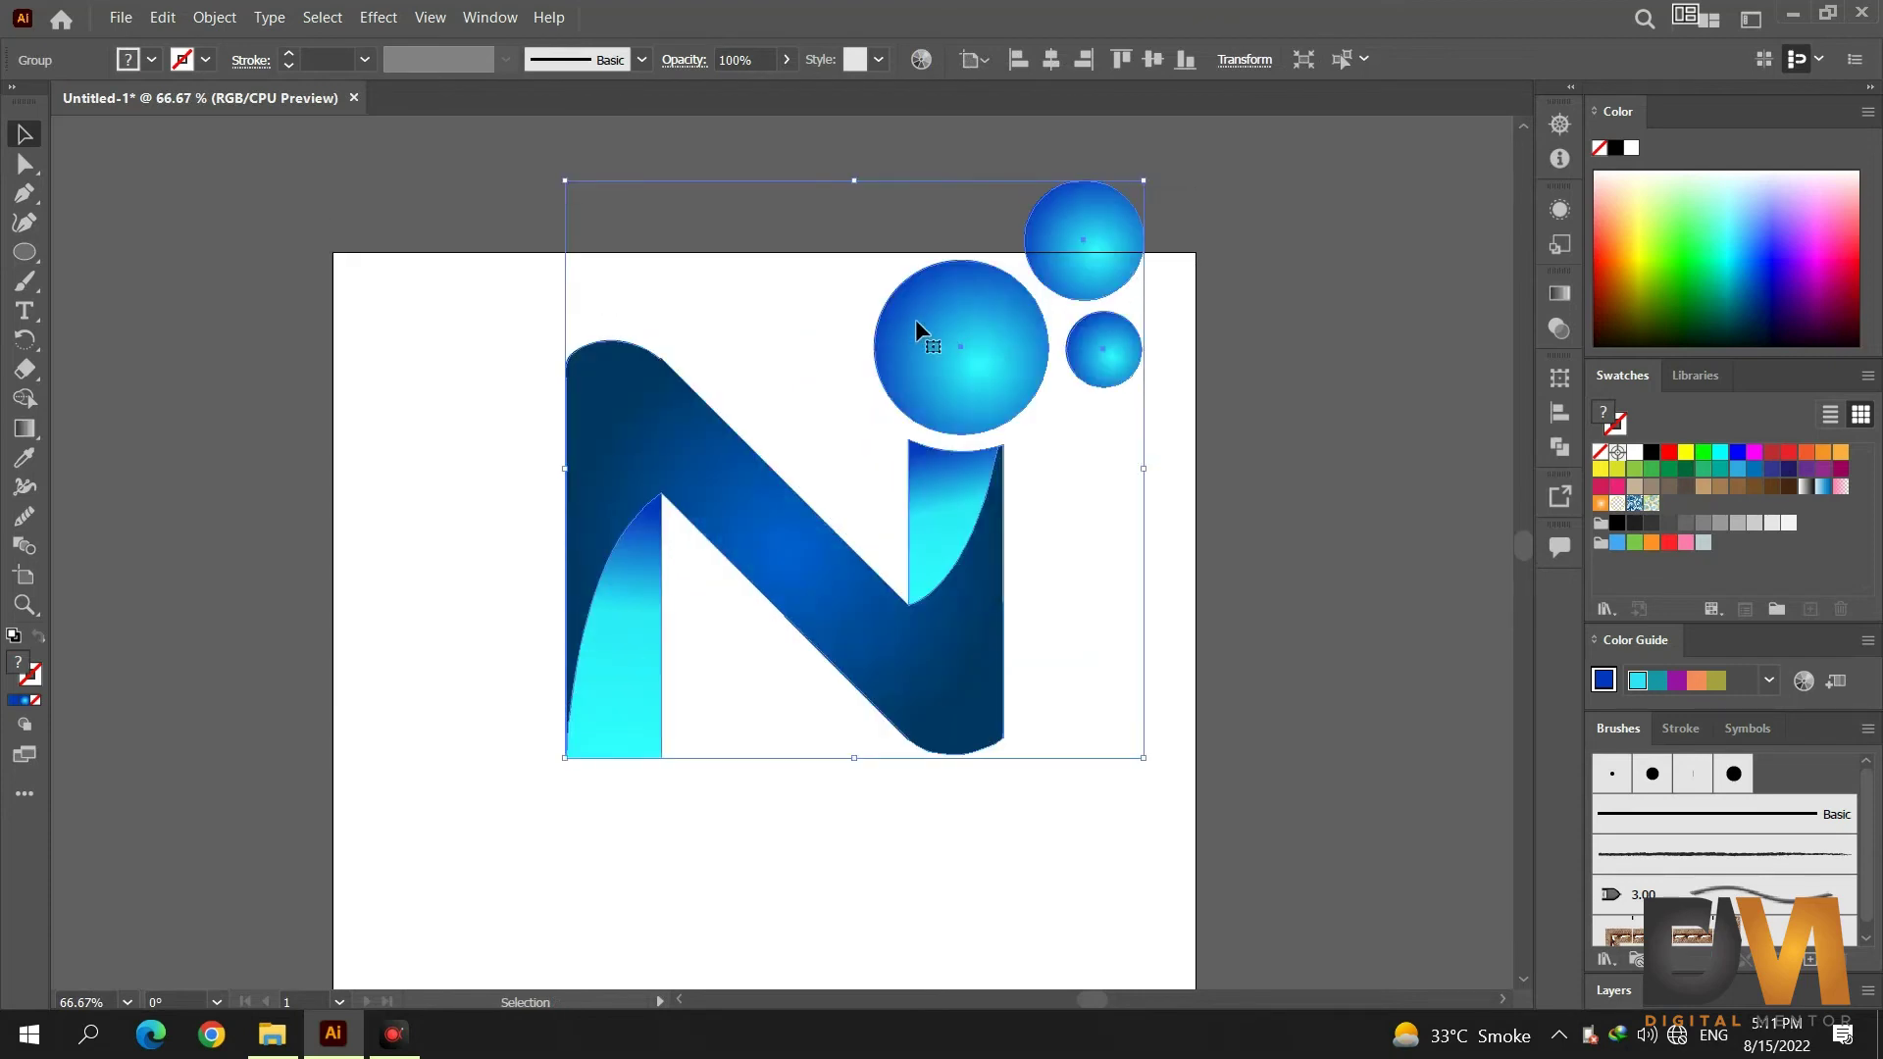
scroll(936, 322, "down", 3)
left_click_drag(787, 399, 721, 461)
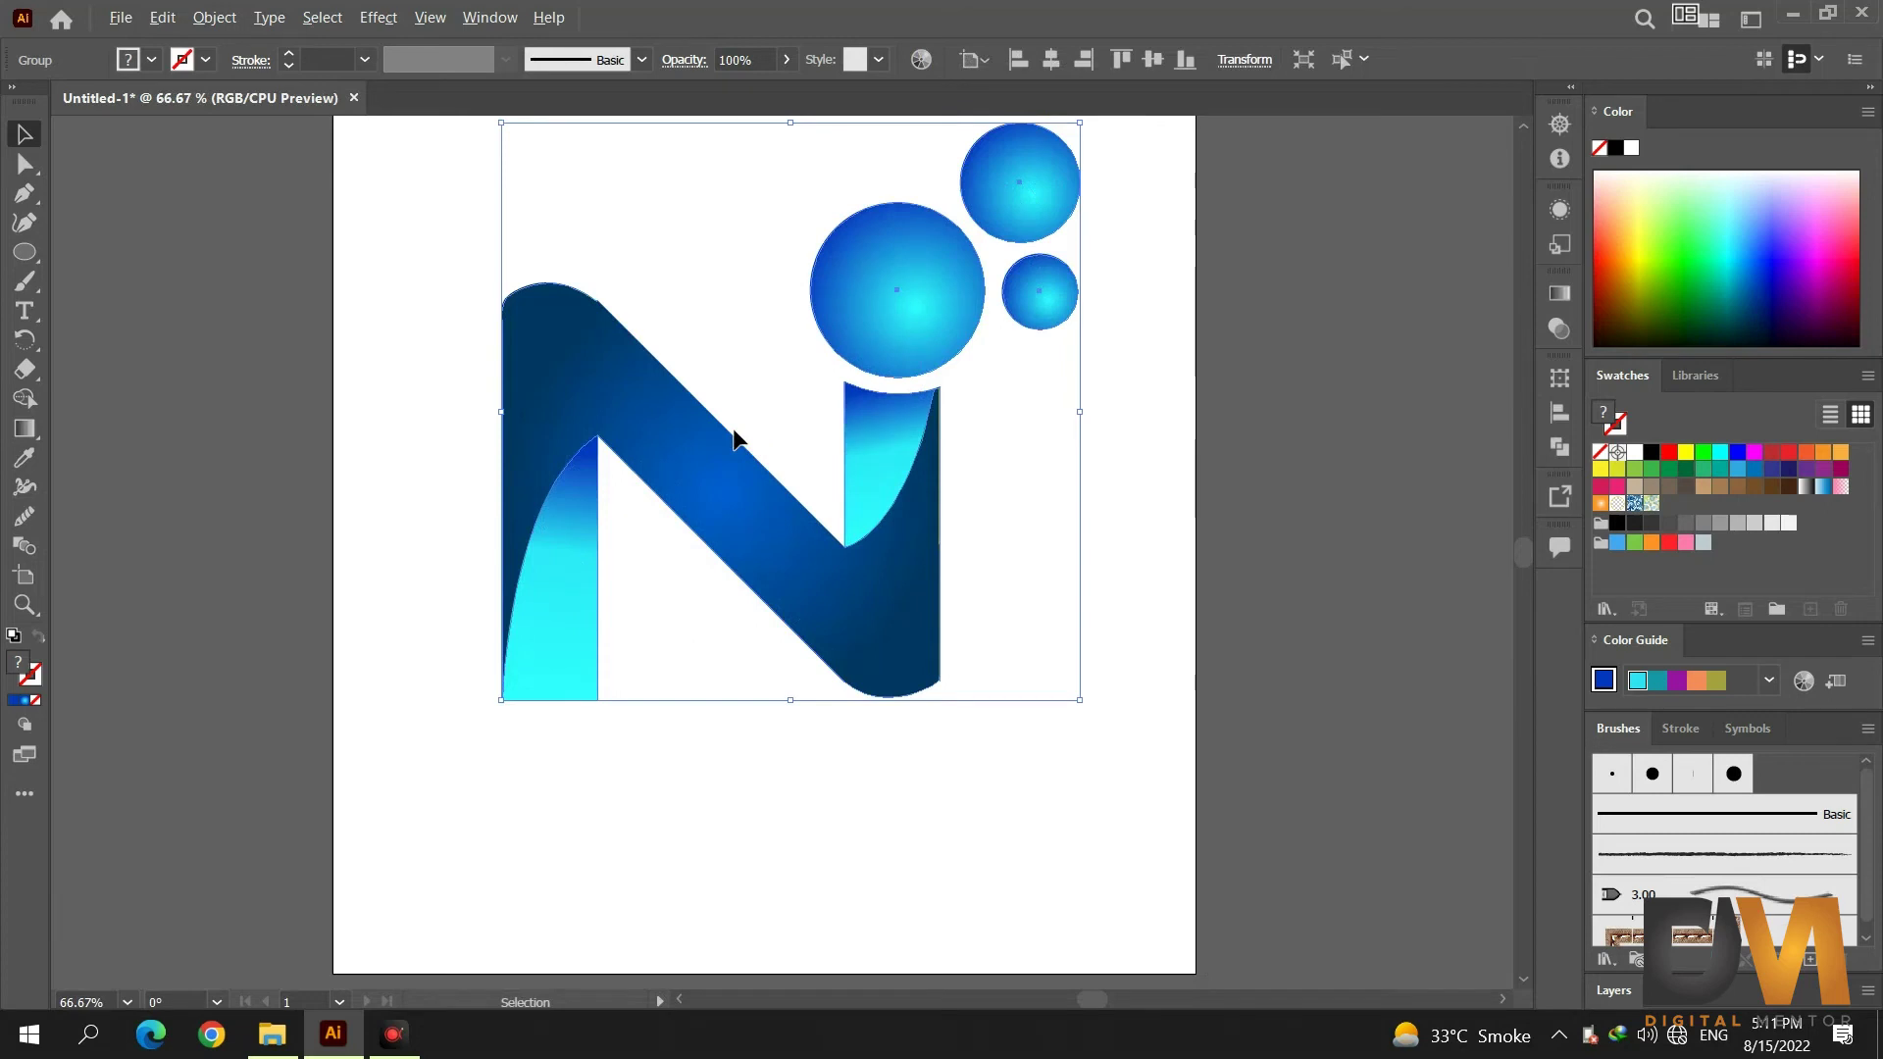
scroll(734, 439, "down", 1)
scroll(734, 439, "up", 1)
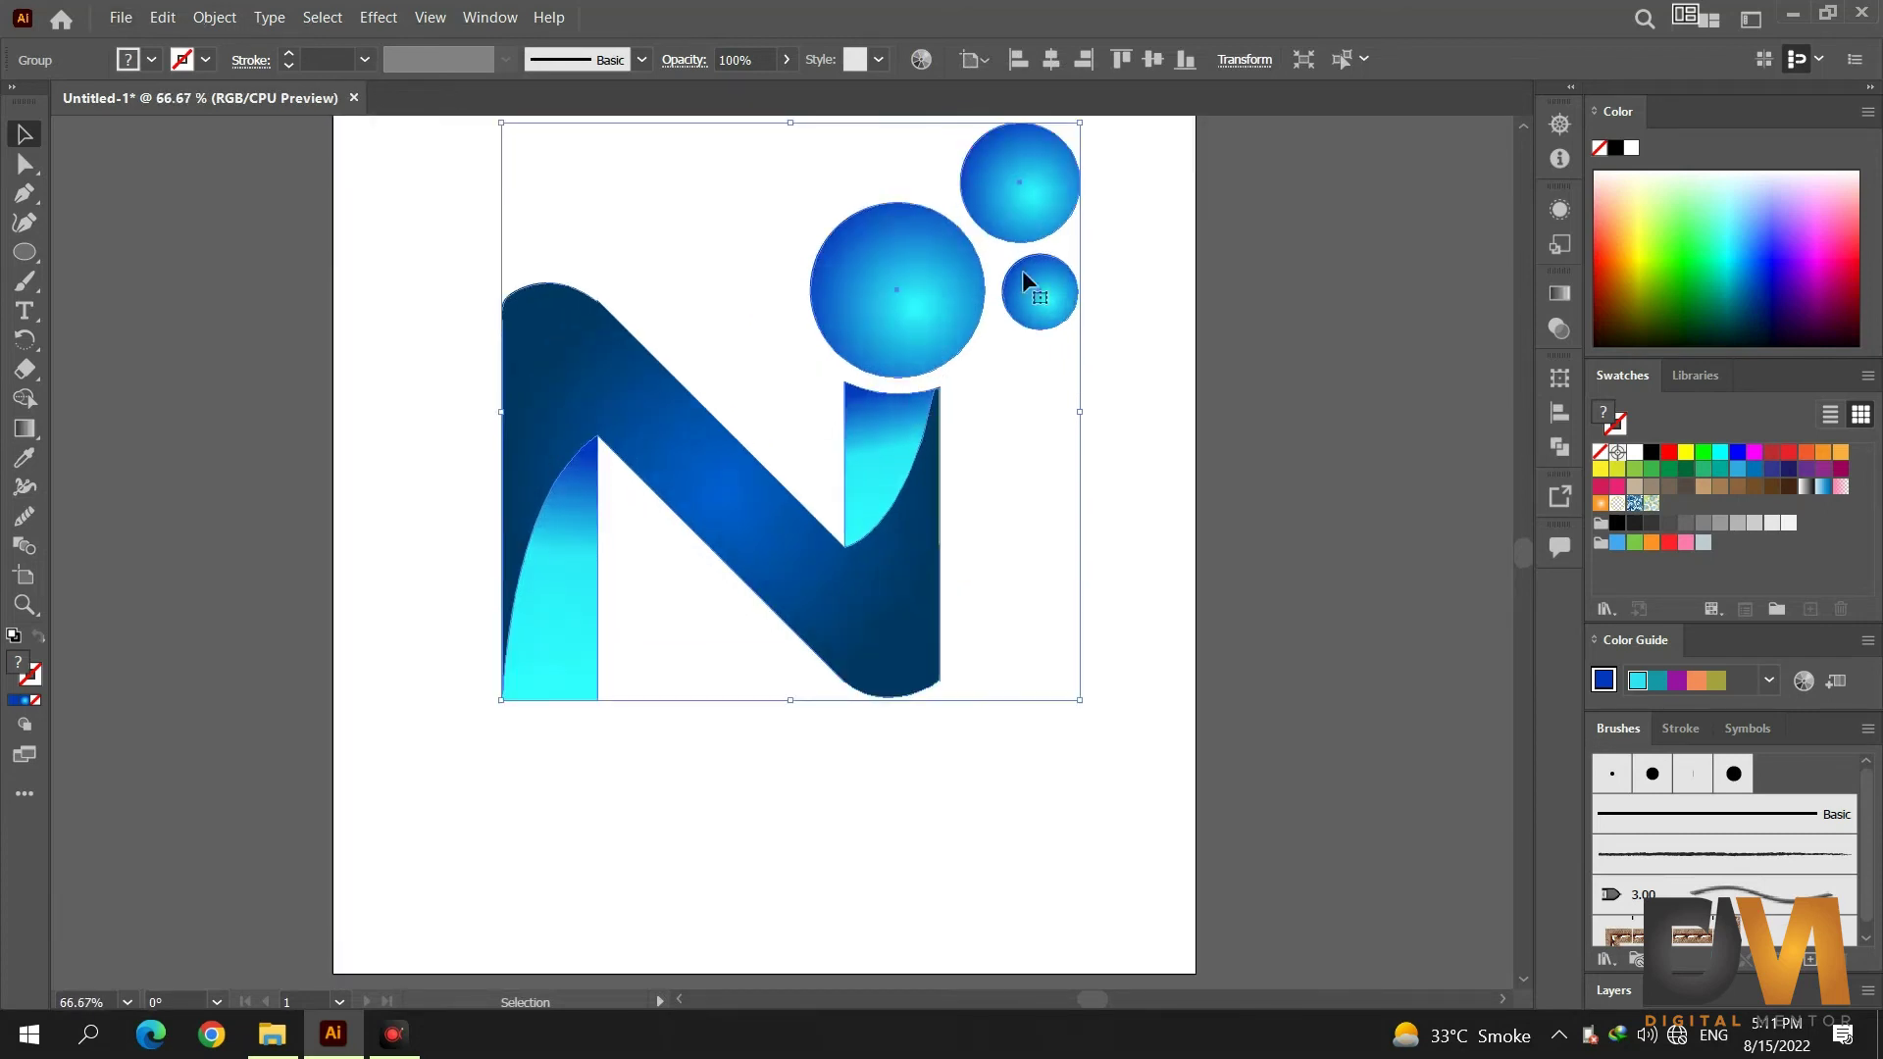
left_click_drag(1080, 124, 912, 223)
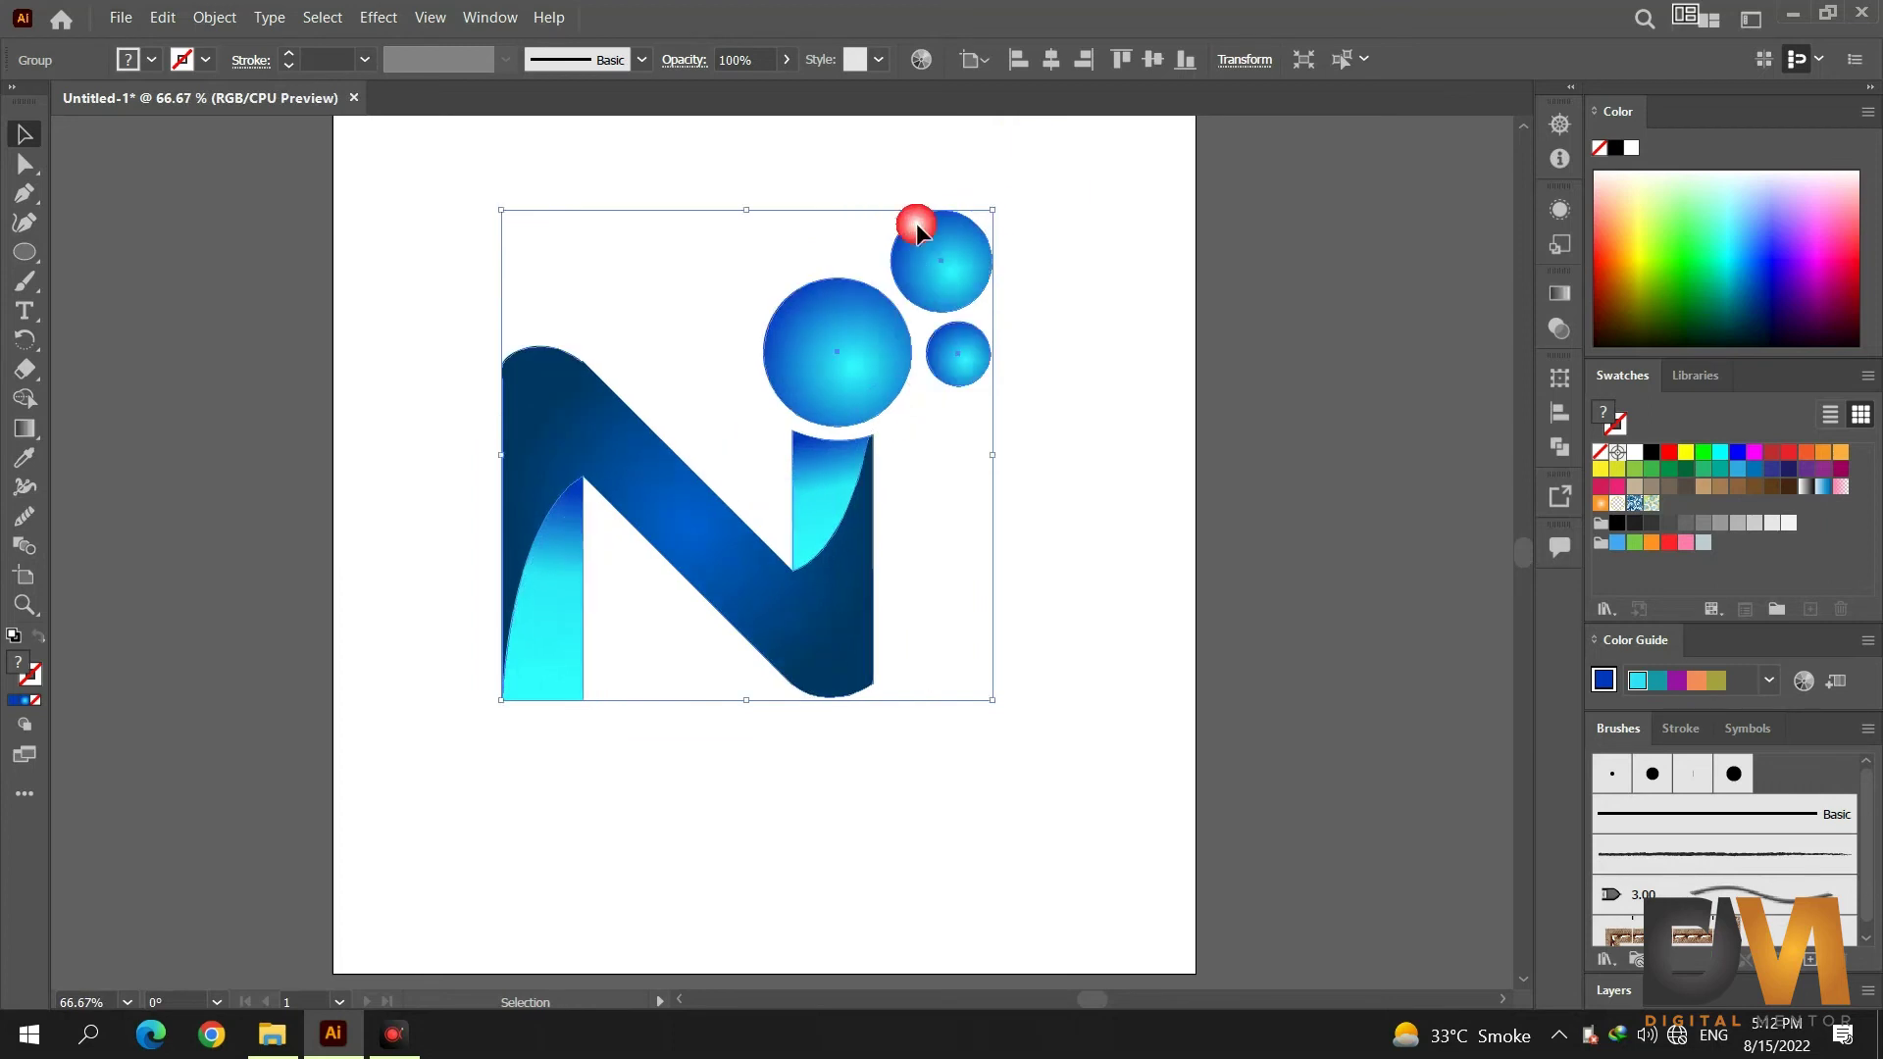
Add the text NUTELA below the N and set its font size to 125 pt.
left_click(25, 319)
left_click(528, 805)
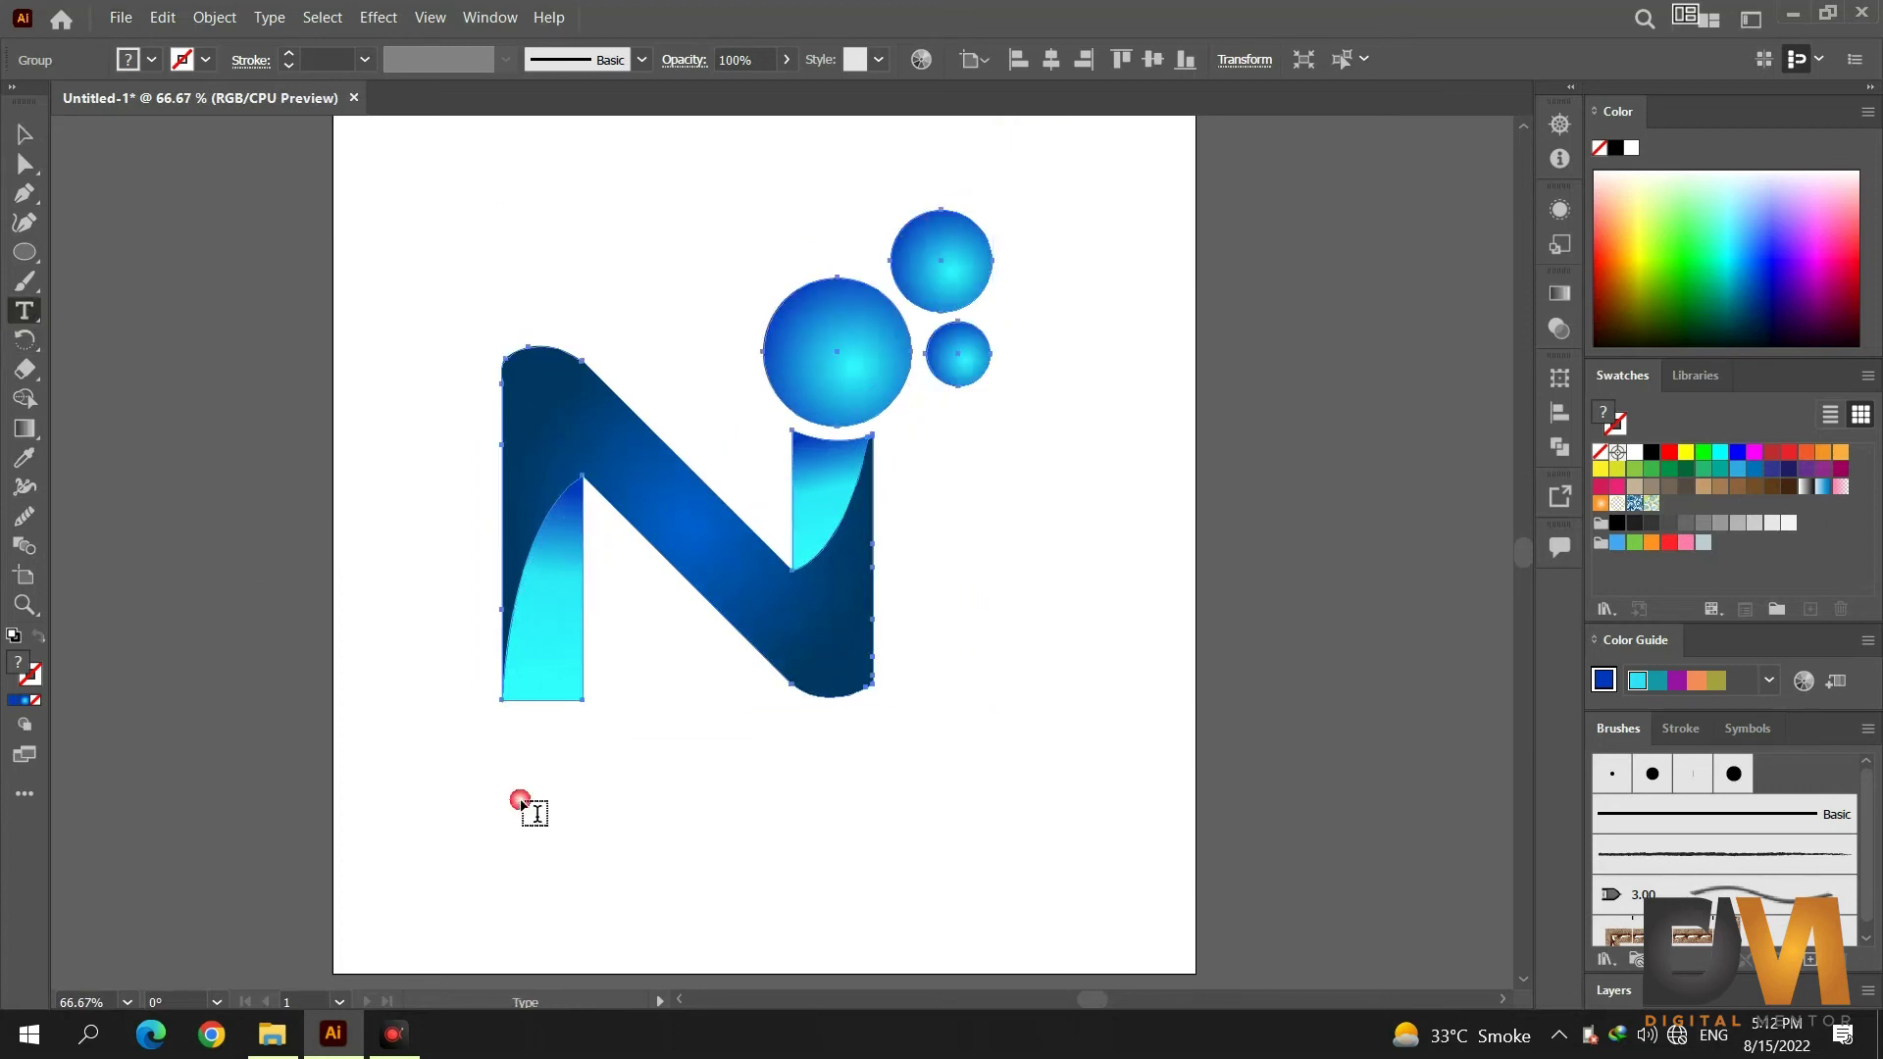
left_click(525, 811)
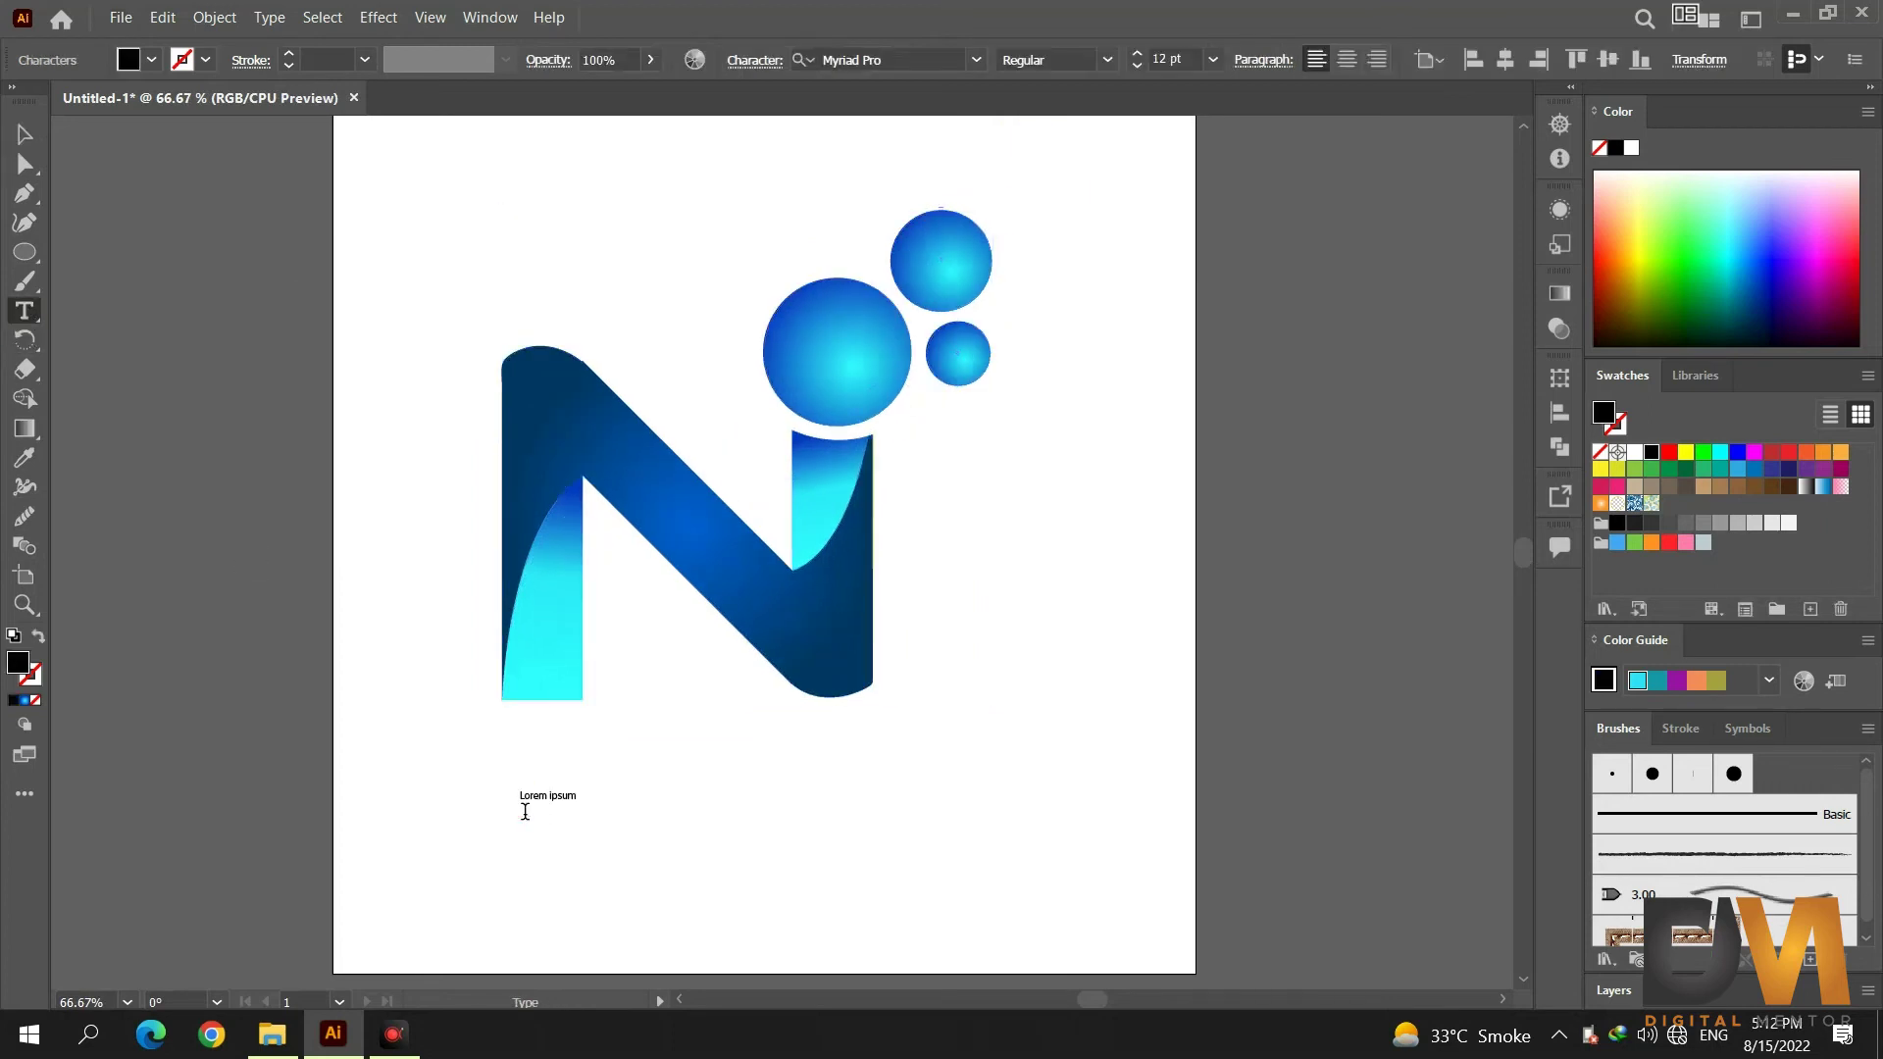
key("ctrl+a")
type("N")
key("ctrl+a")
left_click(1172, 61)
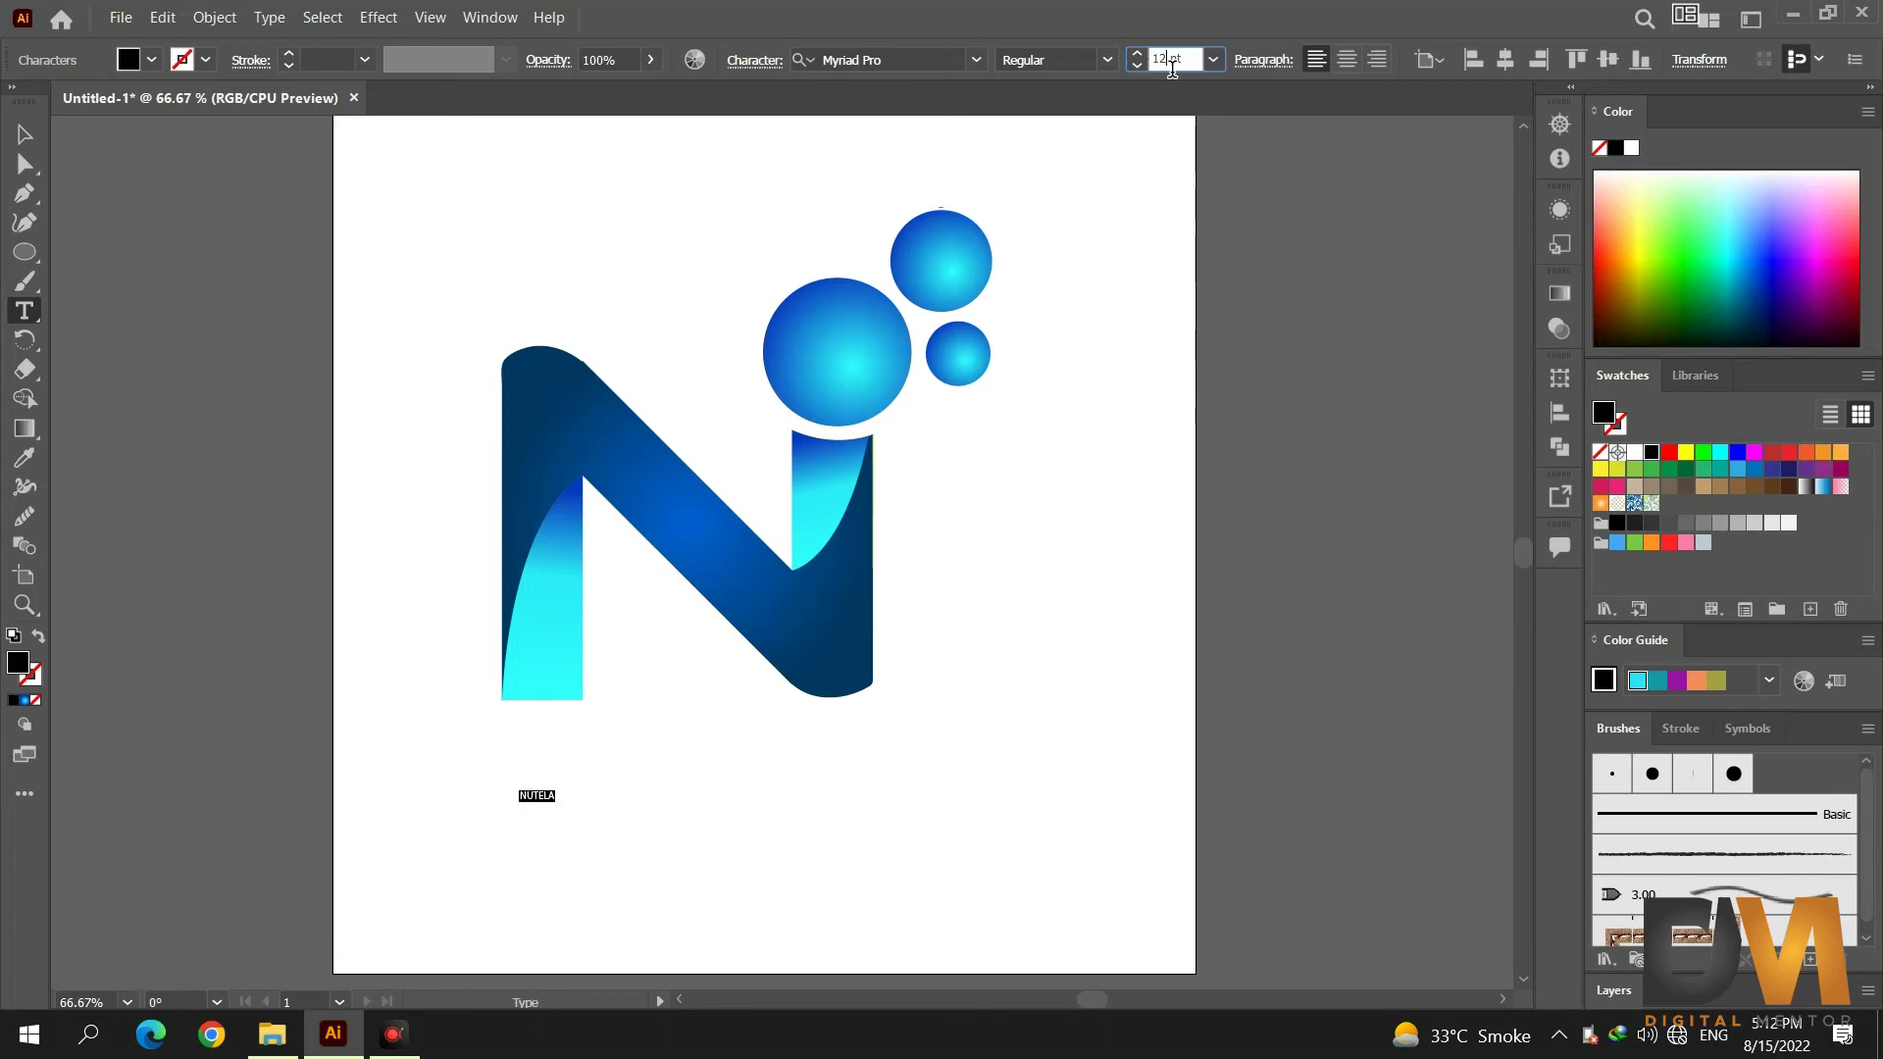
double_click(1171, 61)
type("125")
key("Return")
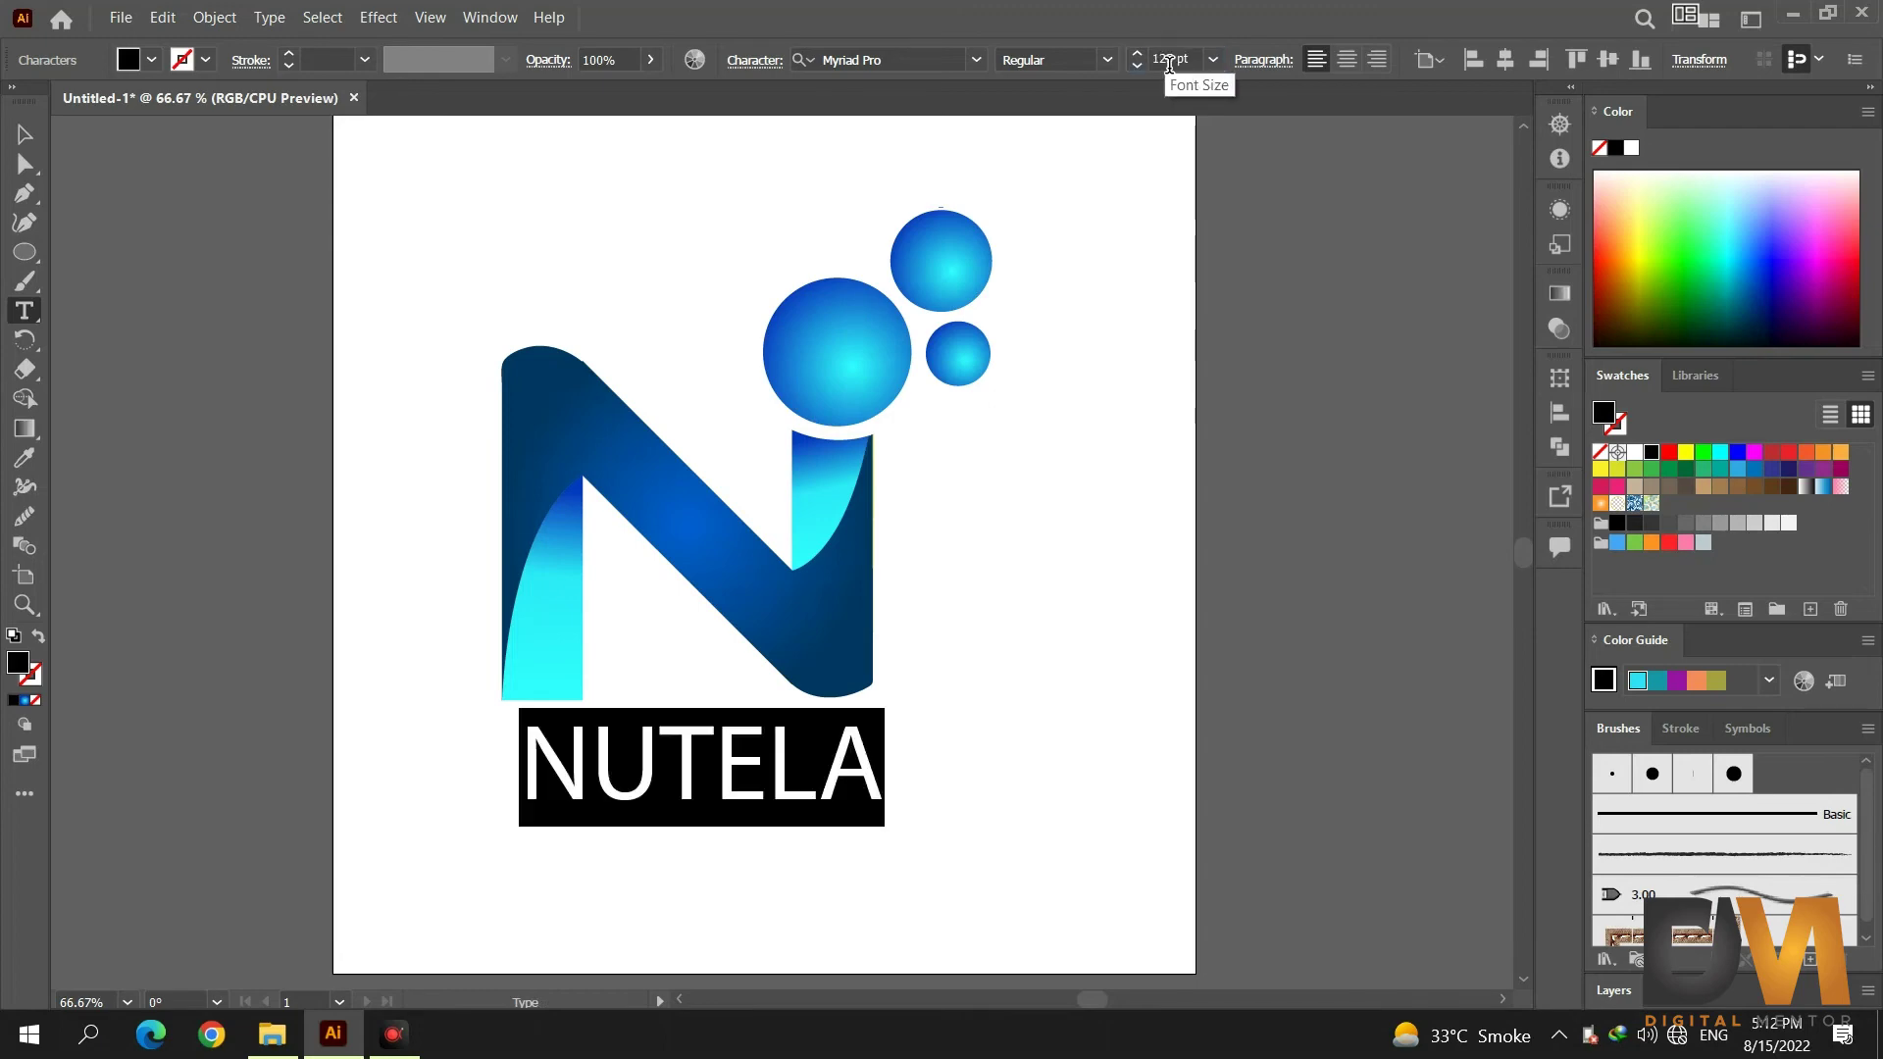
Try the Ethnocentric font on the NUTELA text.
left_click(981, 57)
scroll(1385, 504, "up", 10)
left_click_drag(1393, 498, 1391, 183)
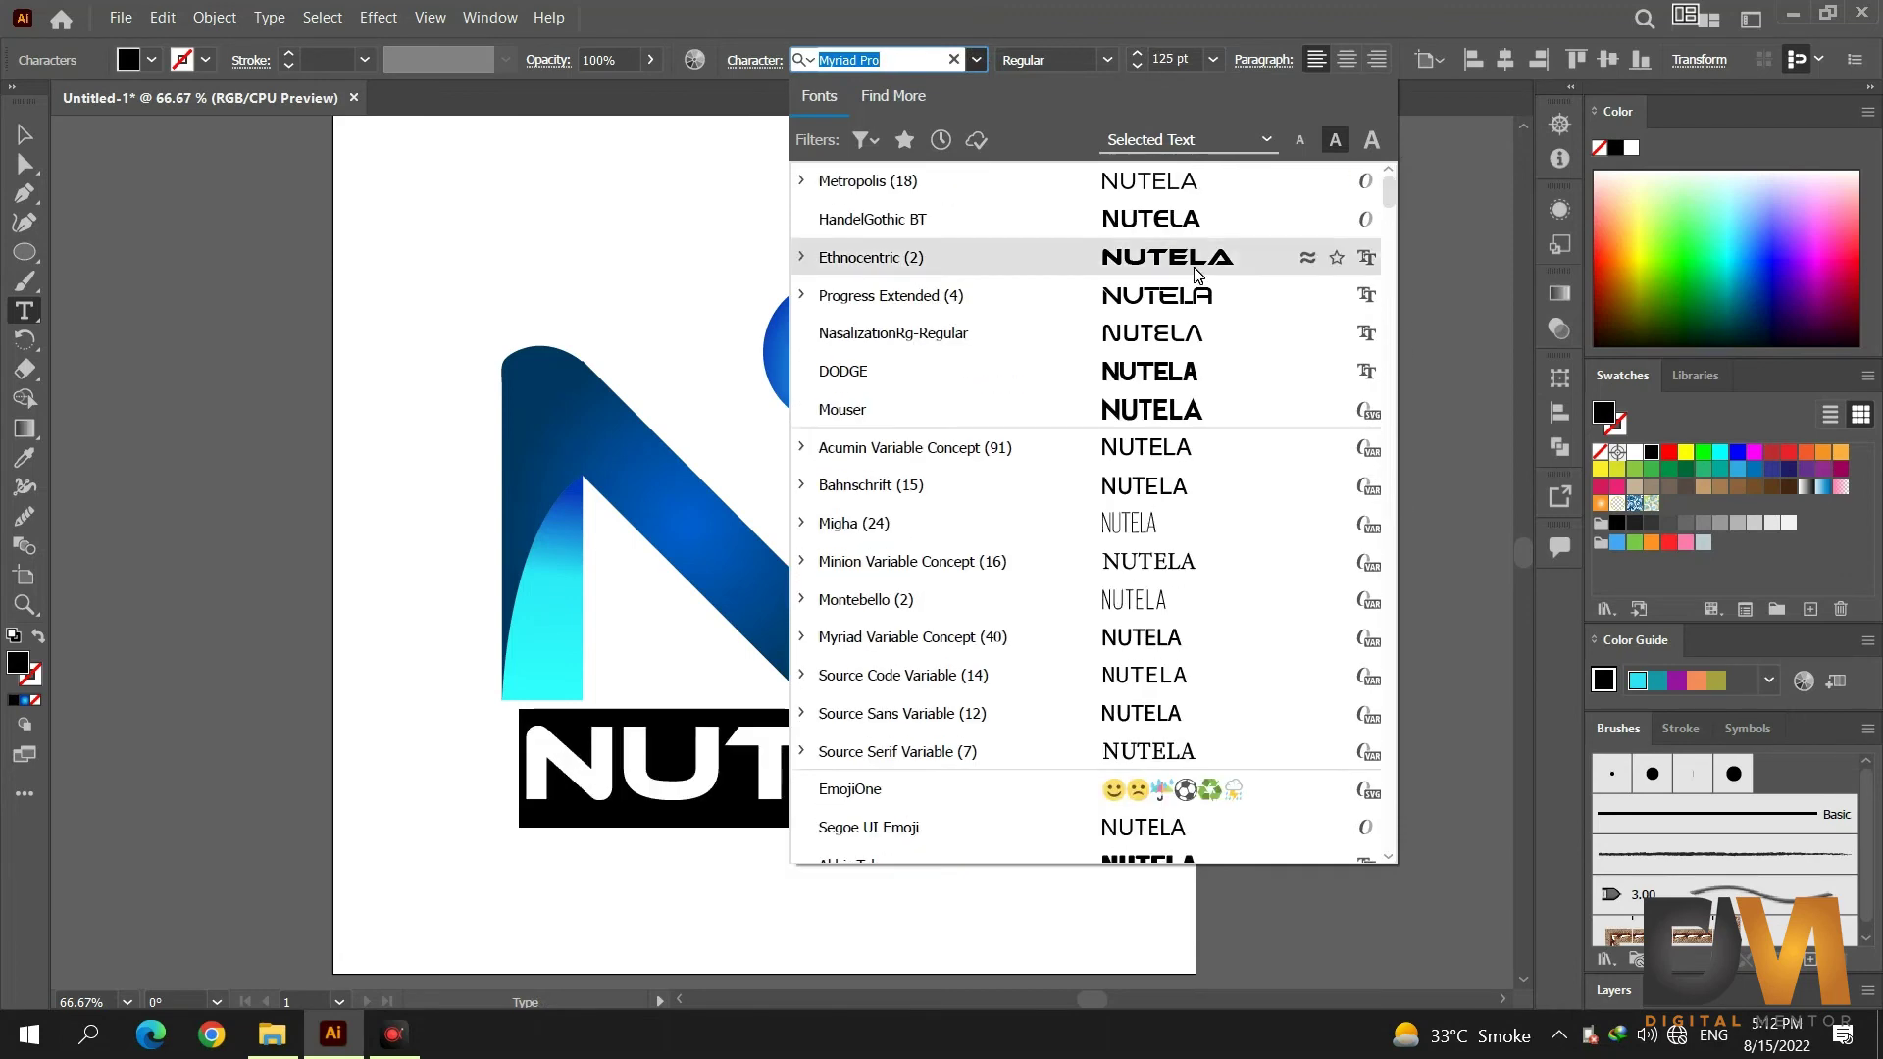
left_click(1197, 257)
Set the NUTELA text to NasalizationRg-Regular at 130 pt and move it left to sit under the N.
left_click(977, 59)
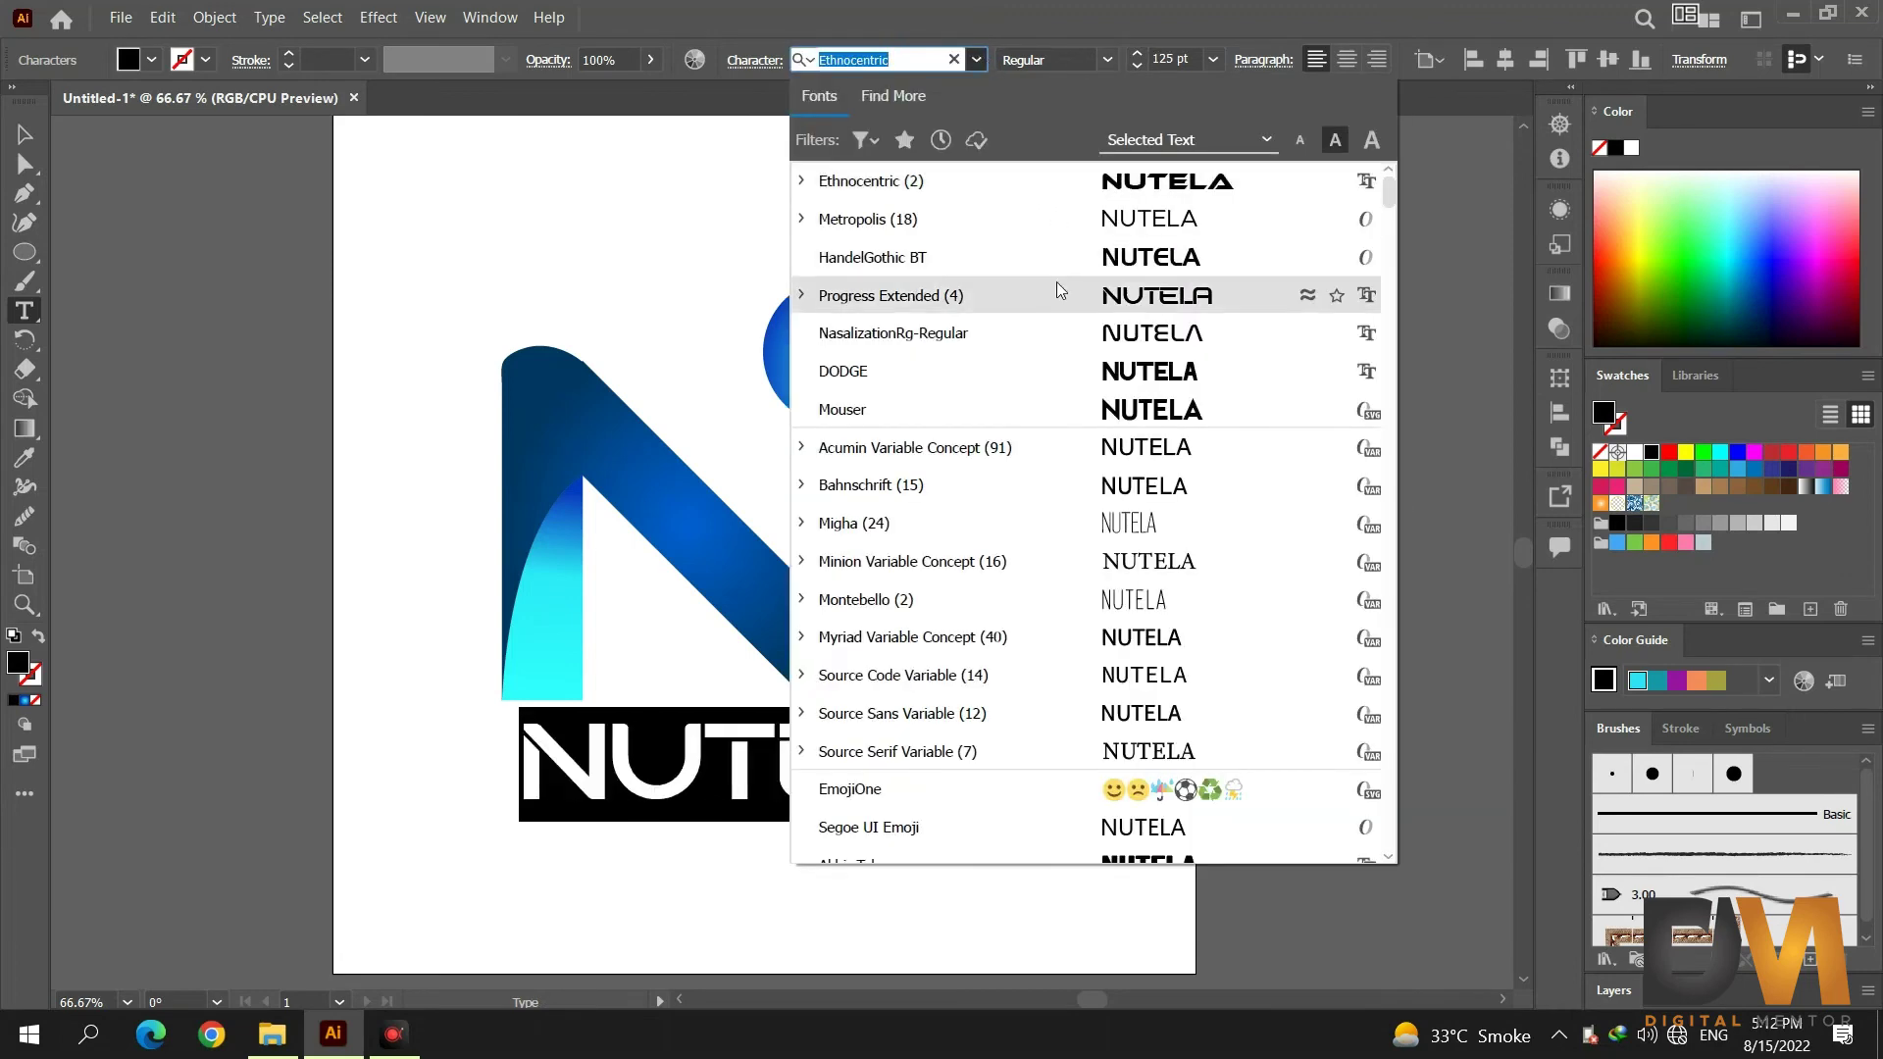
left_click(1059, 331)
left_click(1177, 59)
type("130")
key("Return")
key("Escape")
left_click_drag(781, 769, 722, 769)
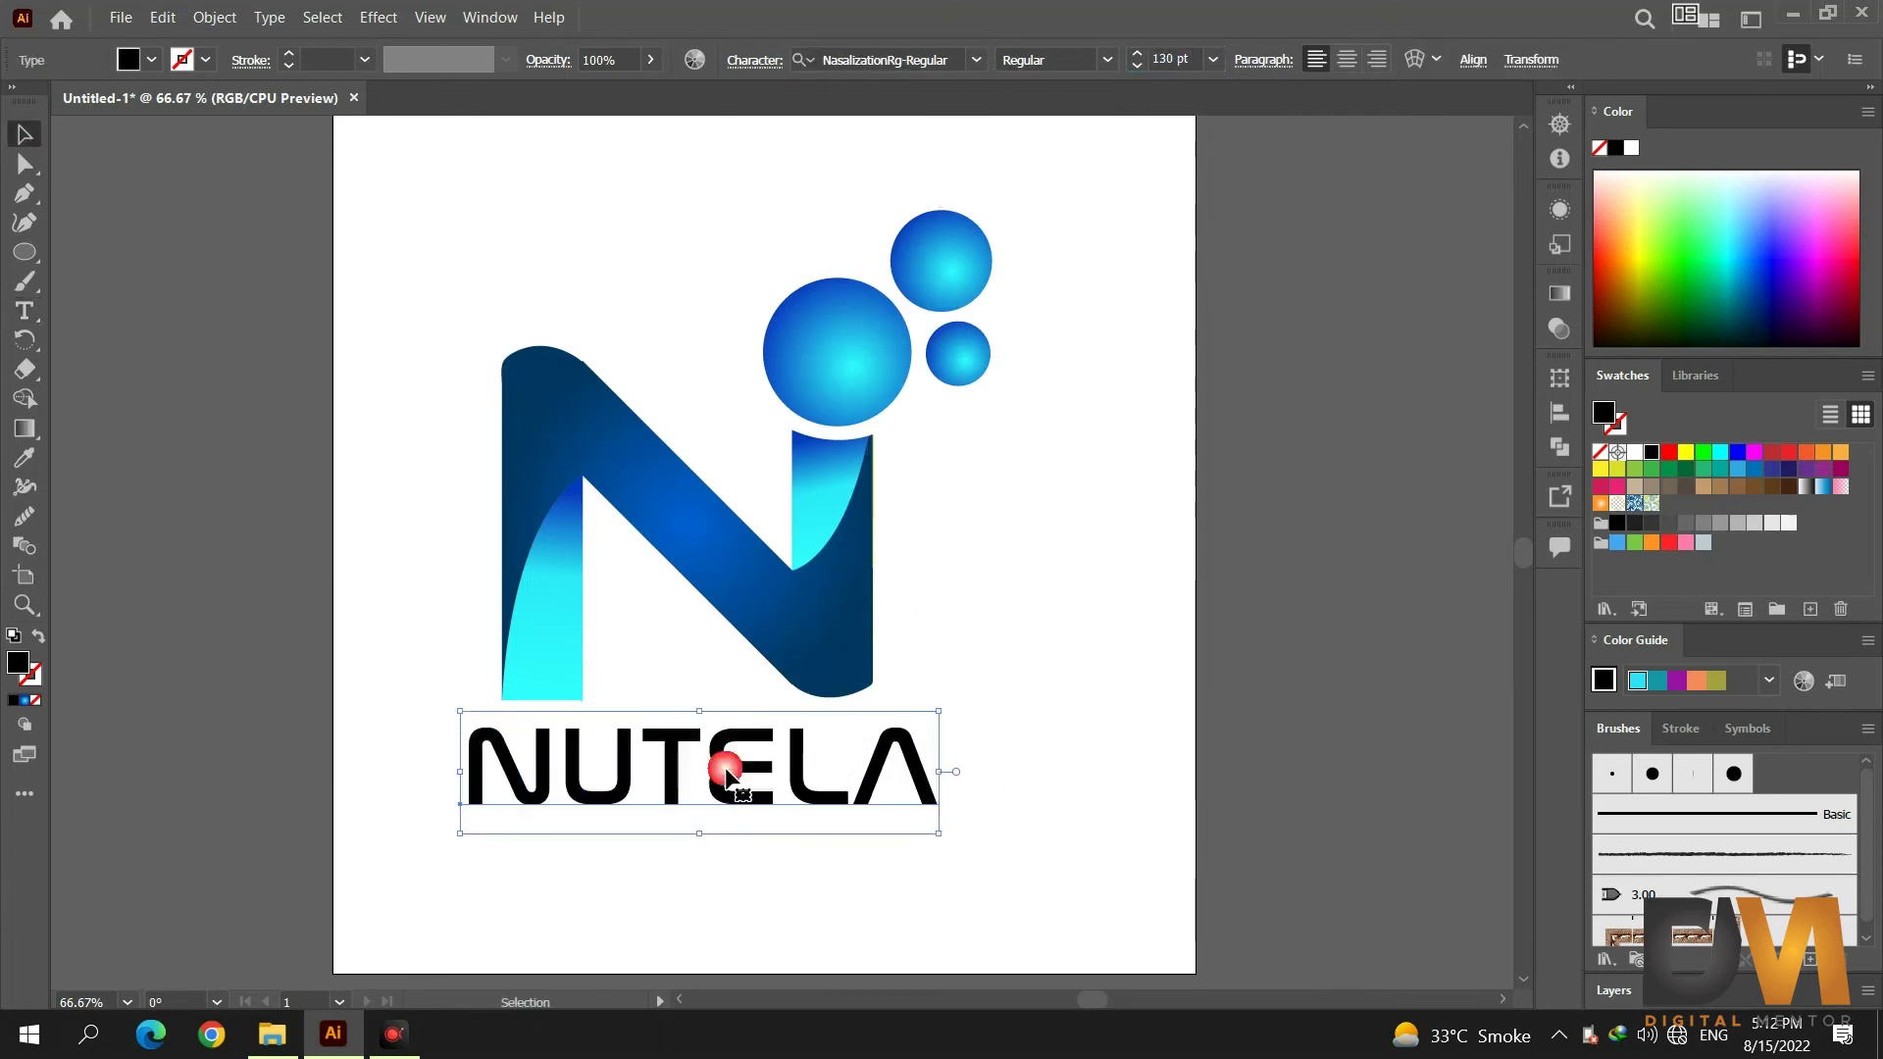
Convert the NUTELA text to outlines and copy the N's dark blue gradient onto it with the Eyedropper.
right_click(629, 768)
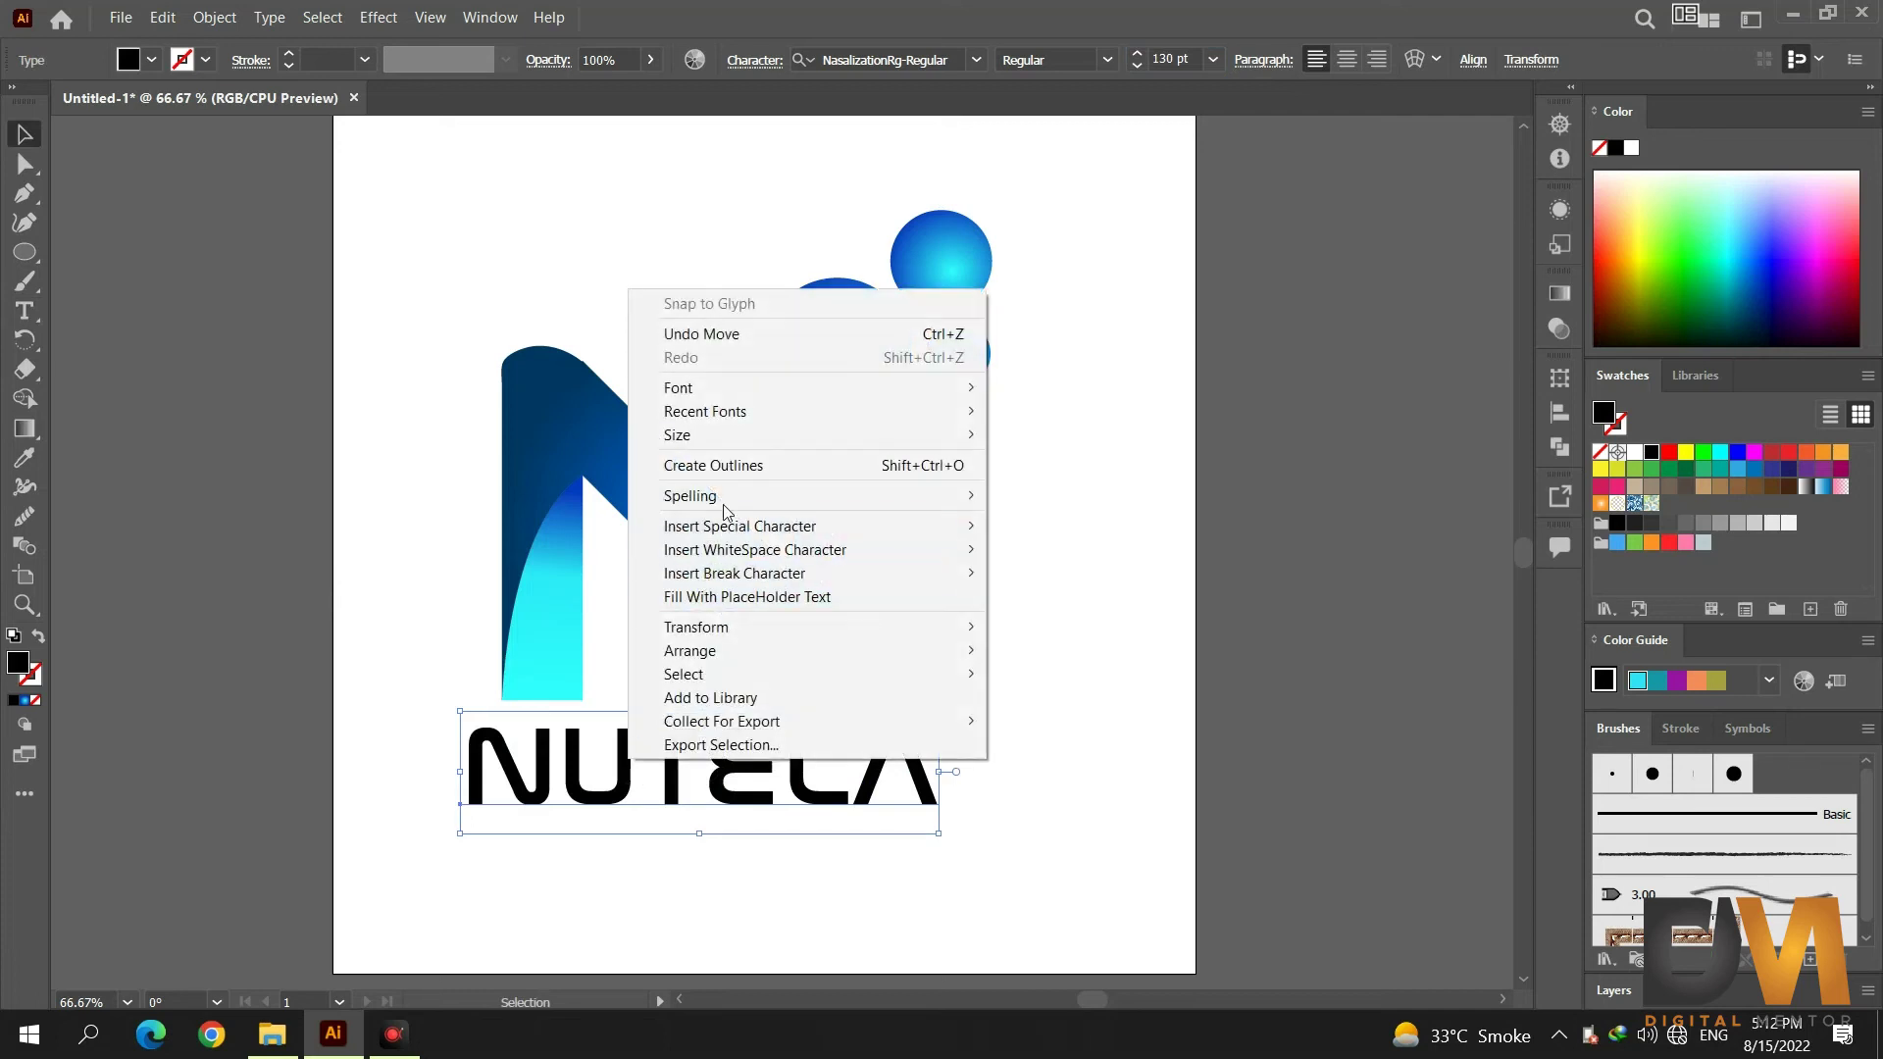
left_click(737, 468)
left_click(24, 458)
left_click(534, 481)
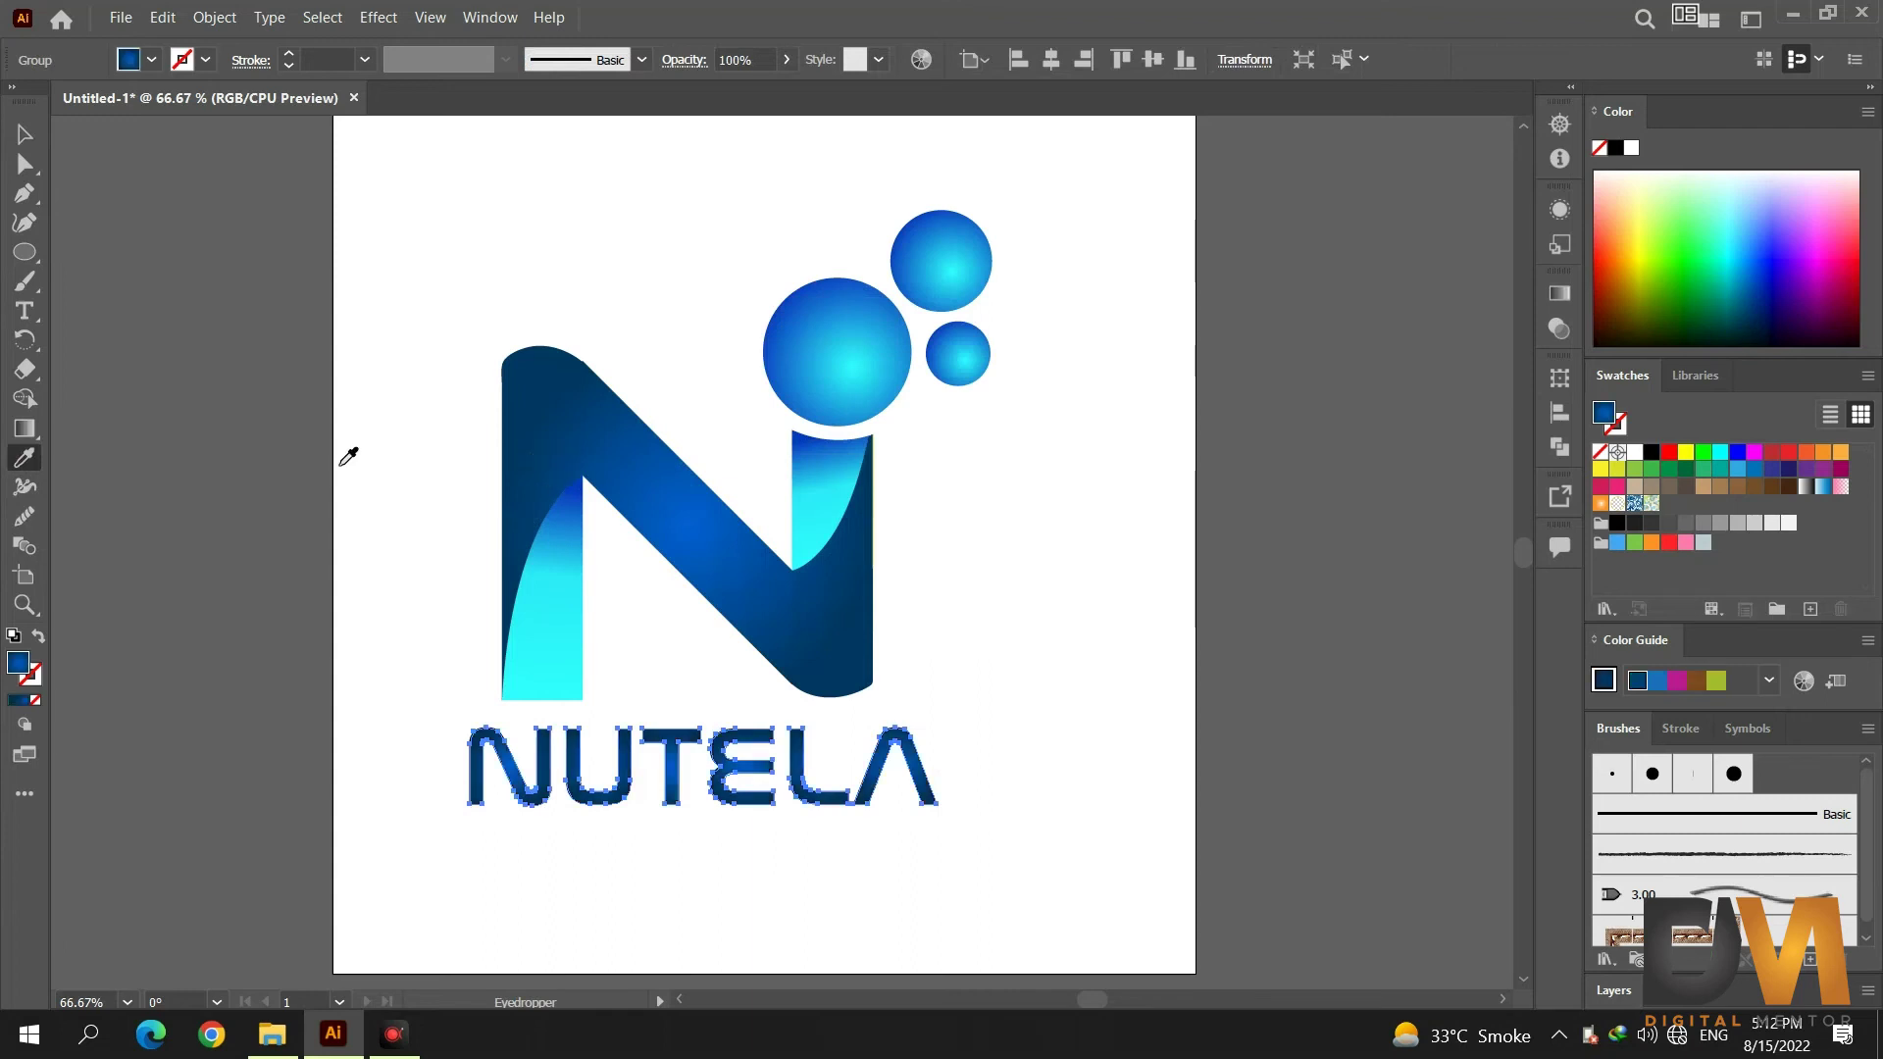
Make the NUTELA gradient linear, run it across the whole word from left to right at about -6.5°, and deselect.
left_click(24, 429)
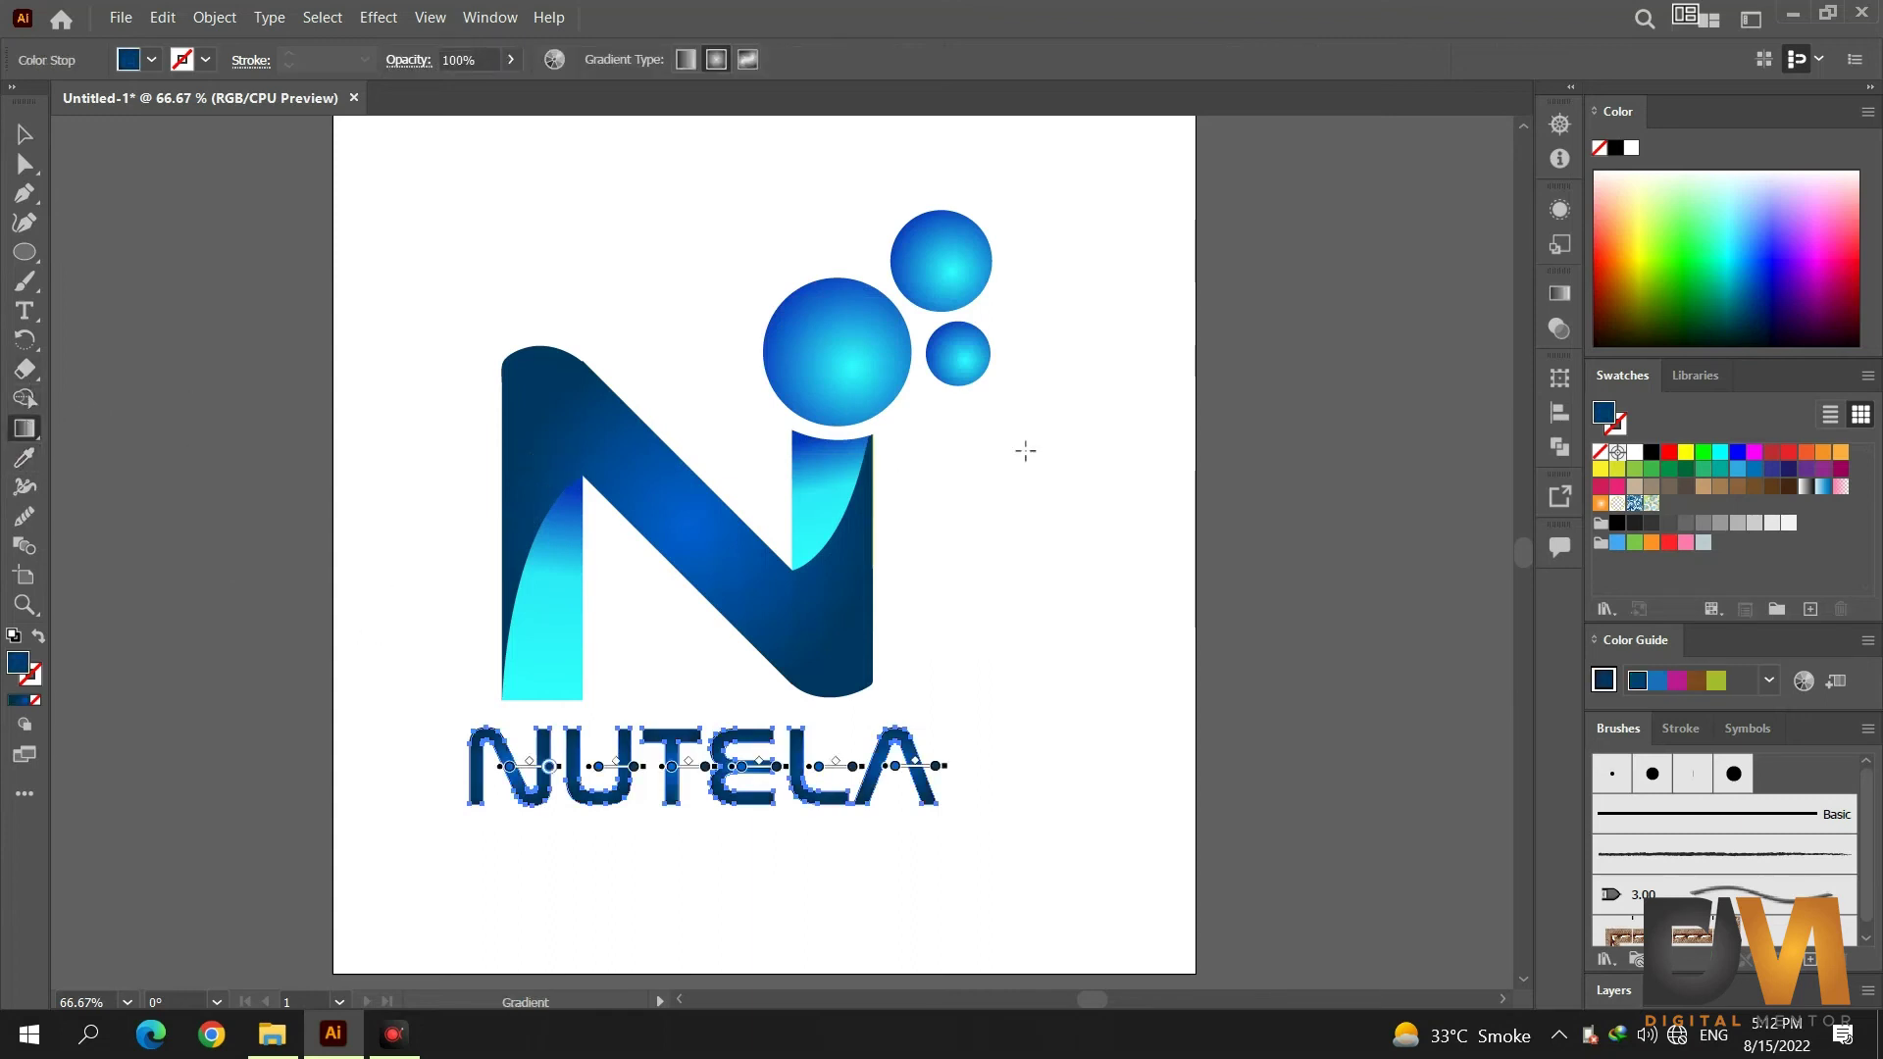
left_click(1559, 294)
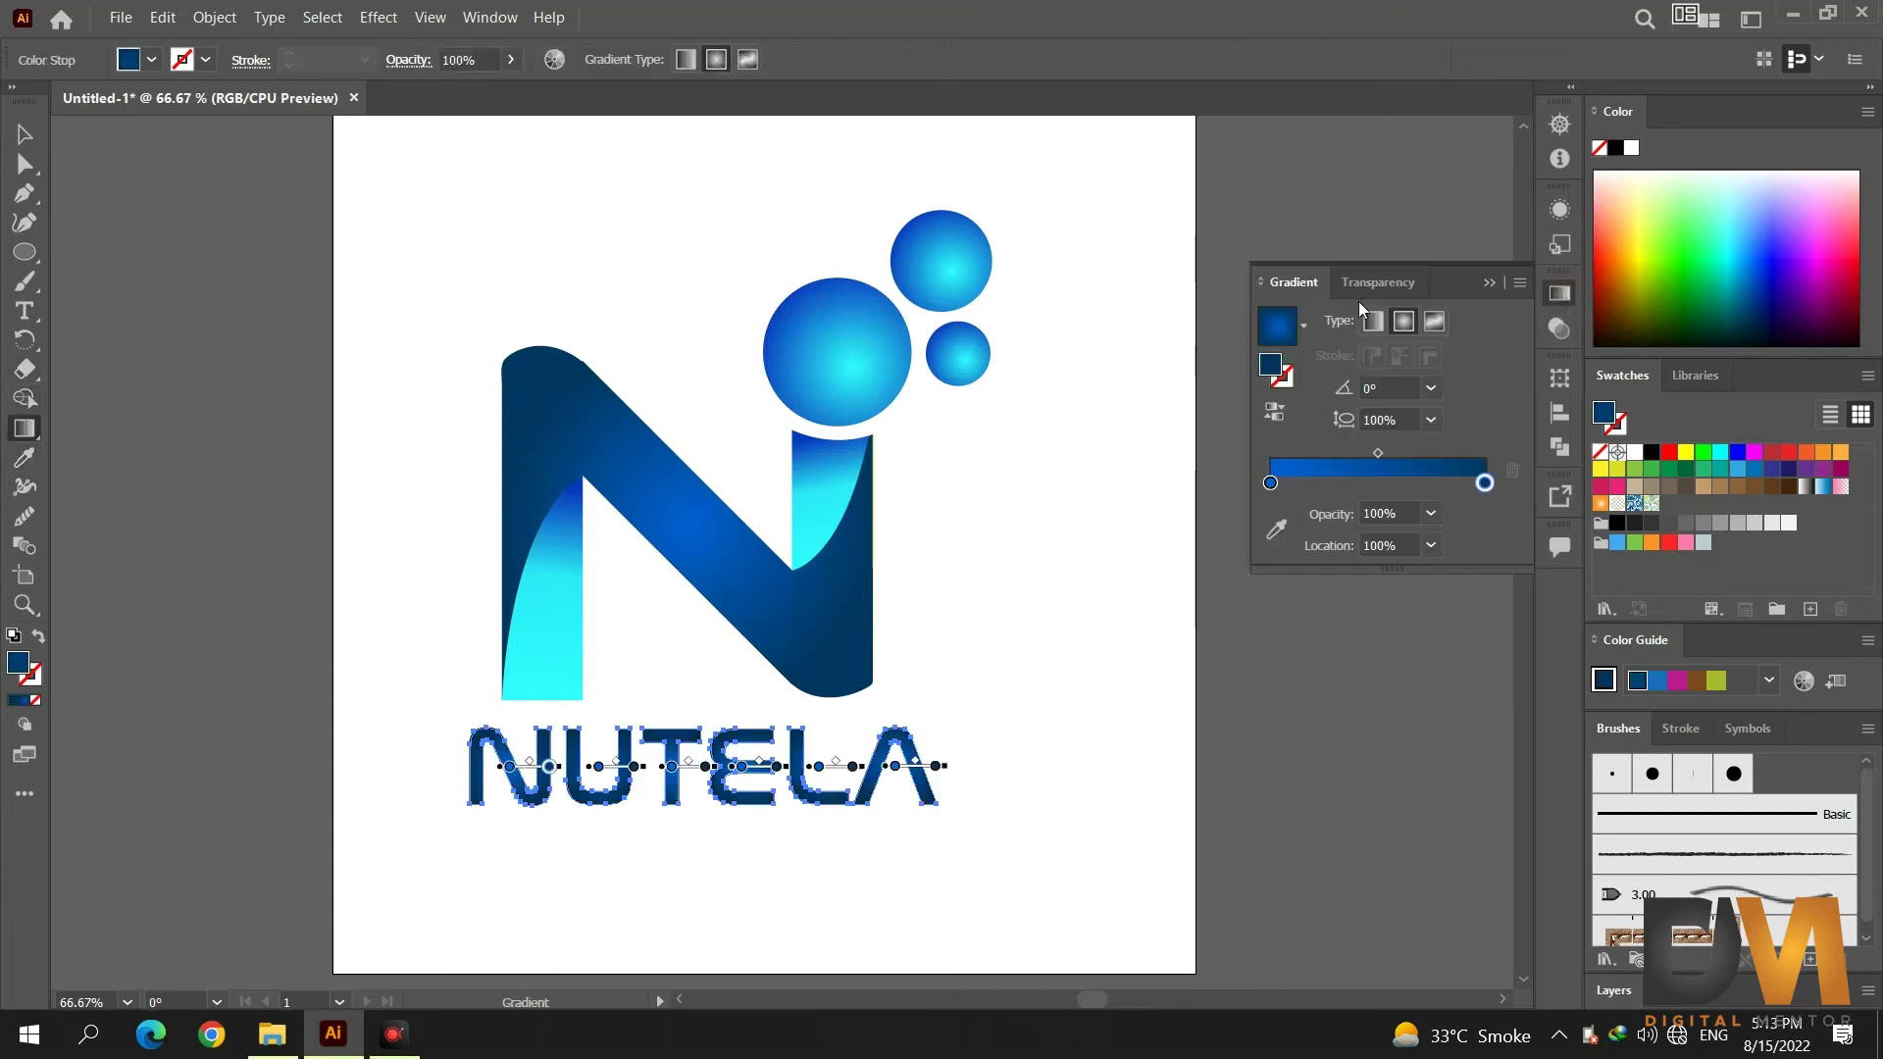
left_click(1374, 322)
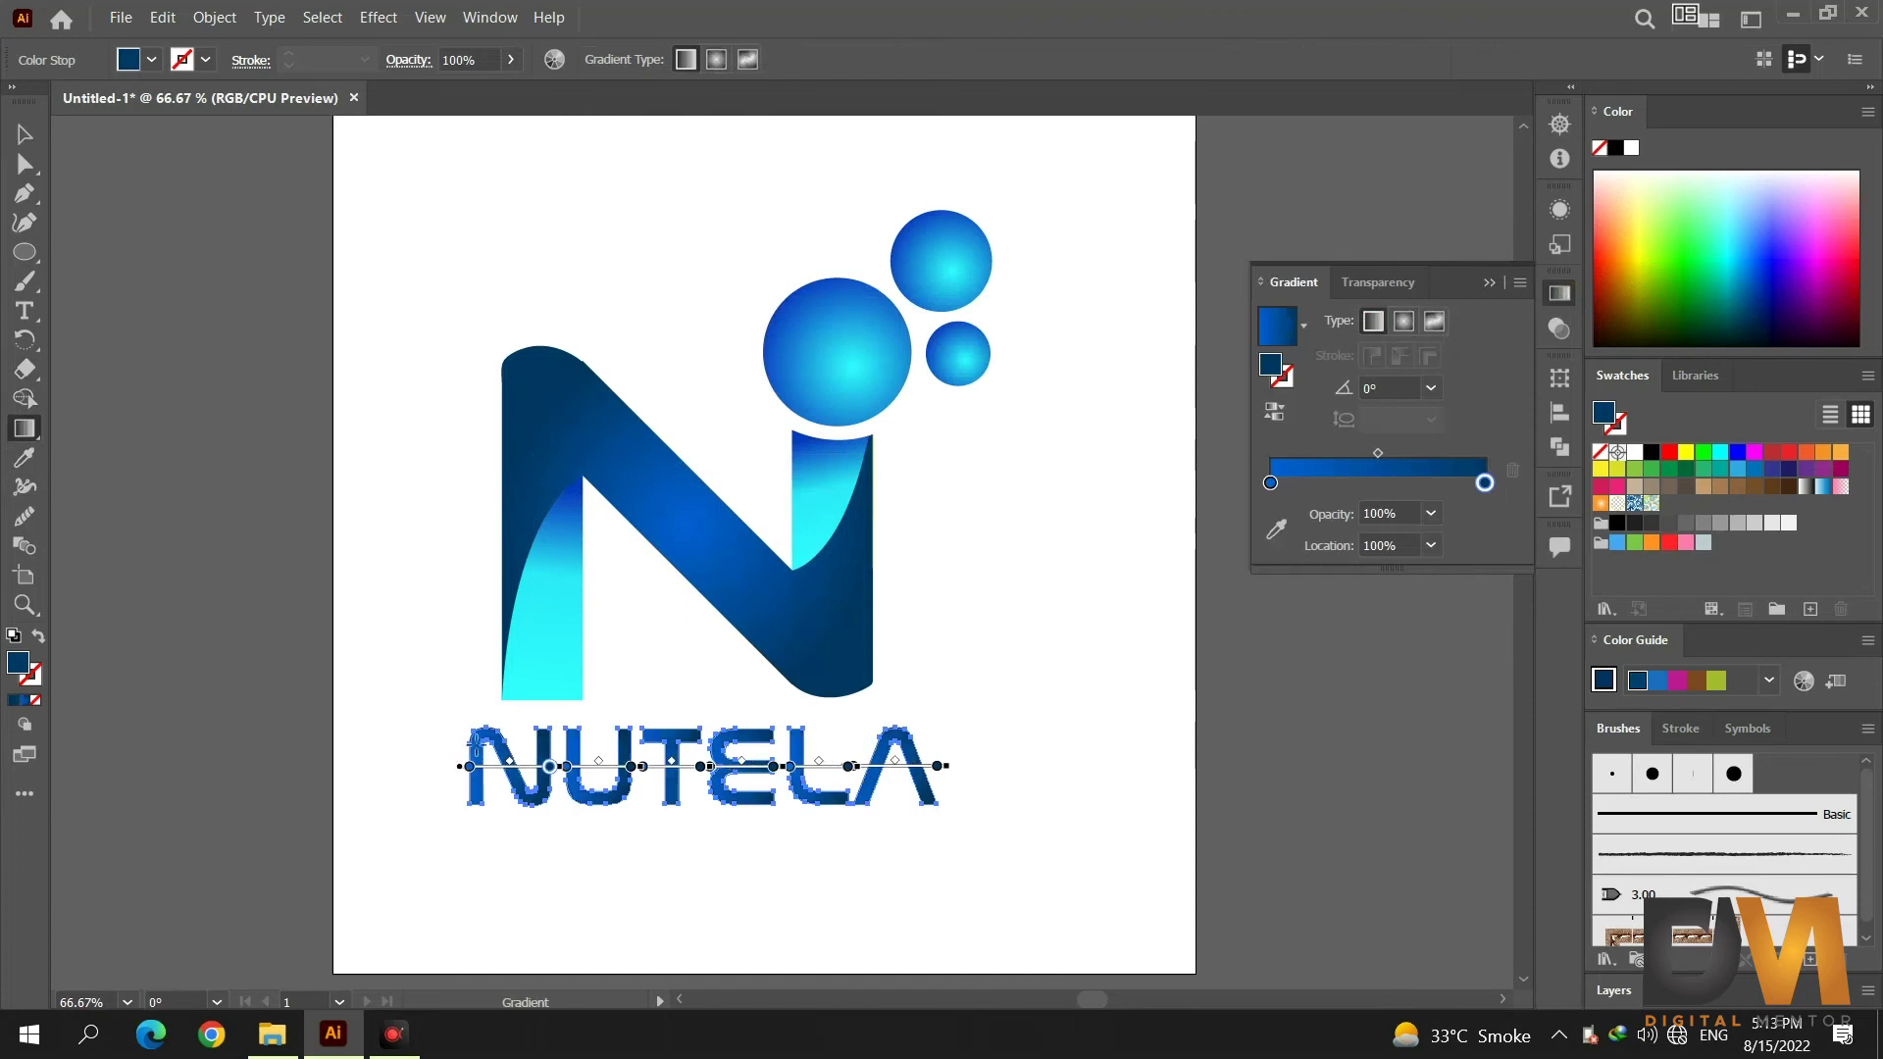
left_click_drag(461, 730, 971, 791)
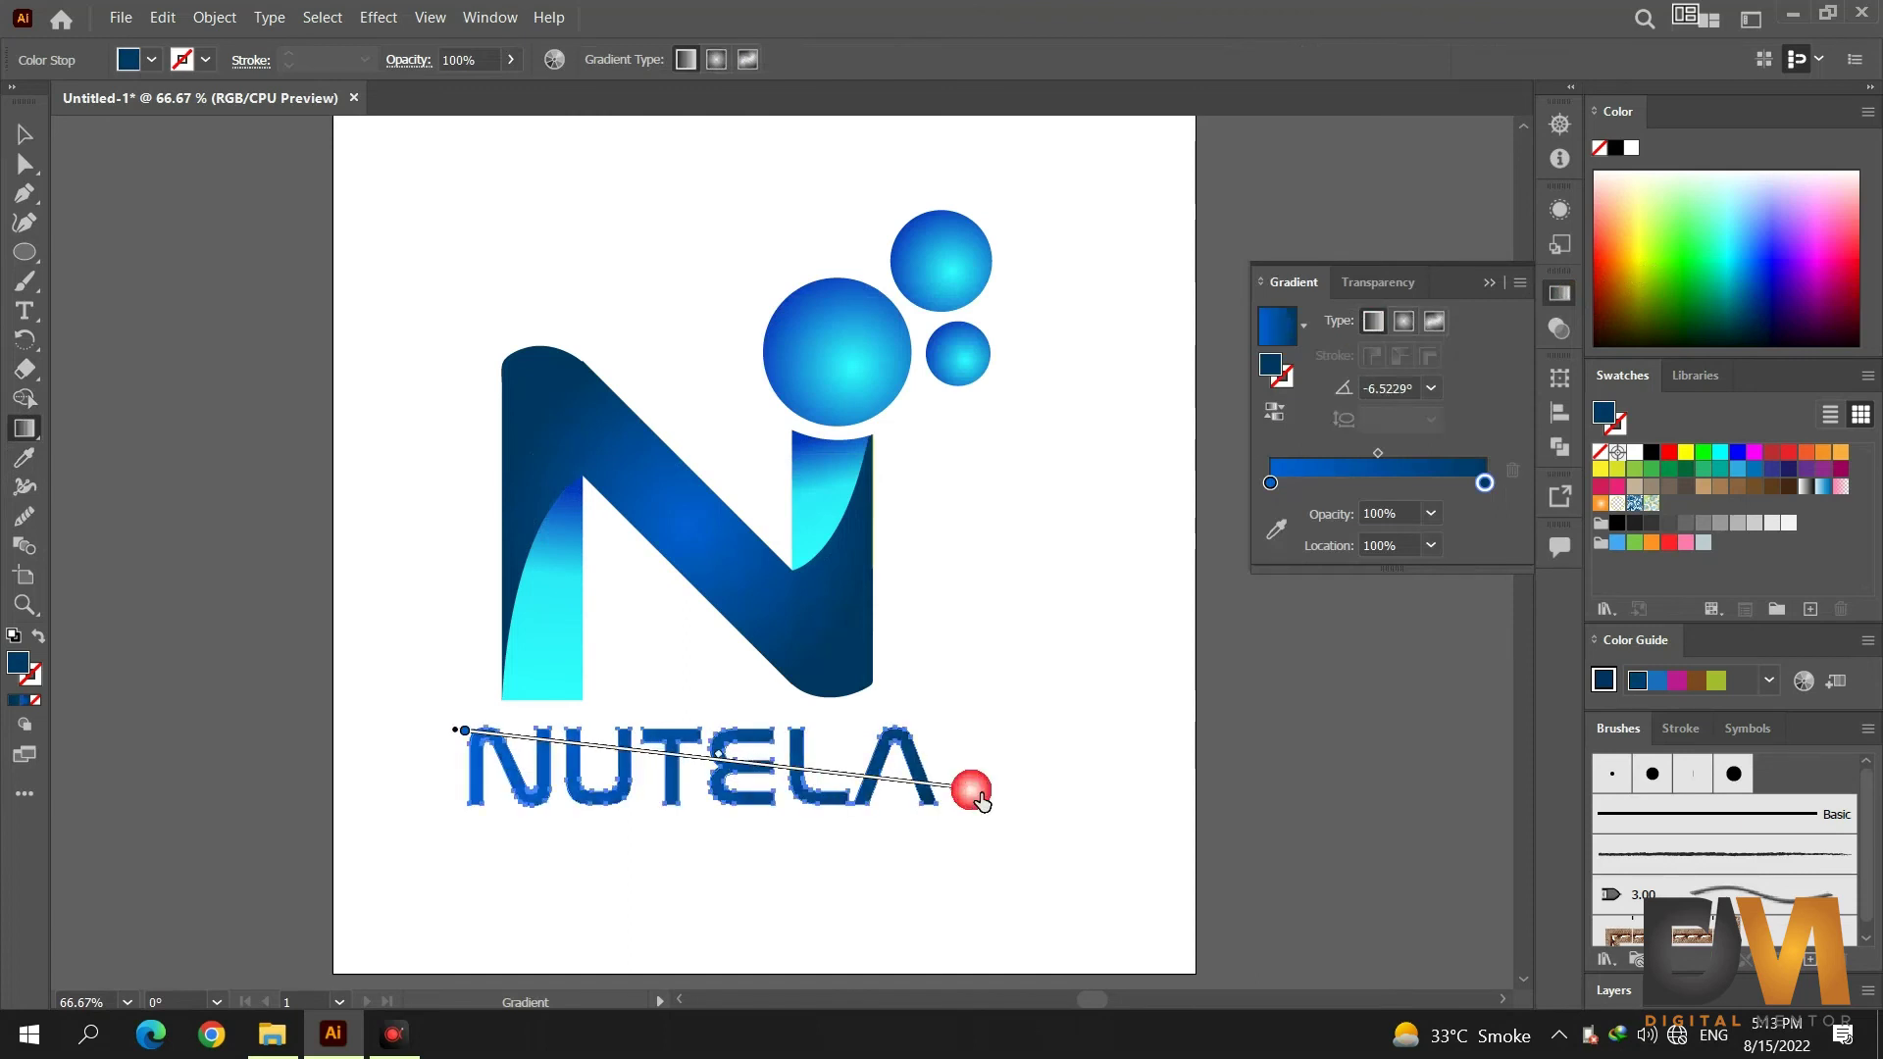
left_click(25, 134)
left_click(426, 252)
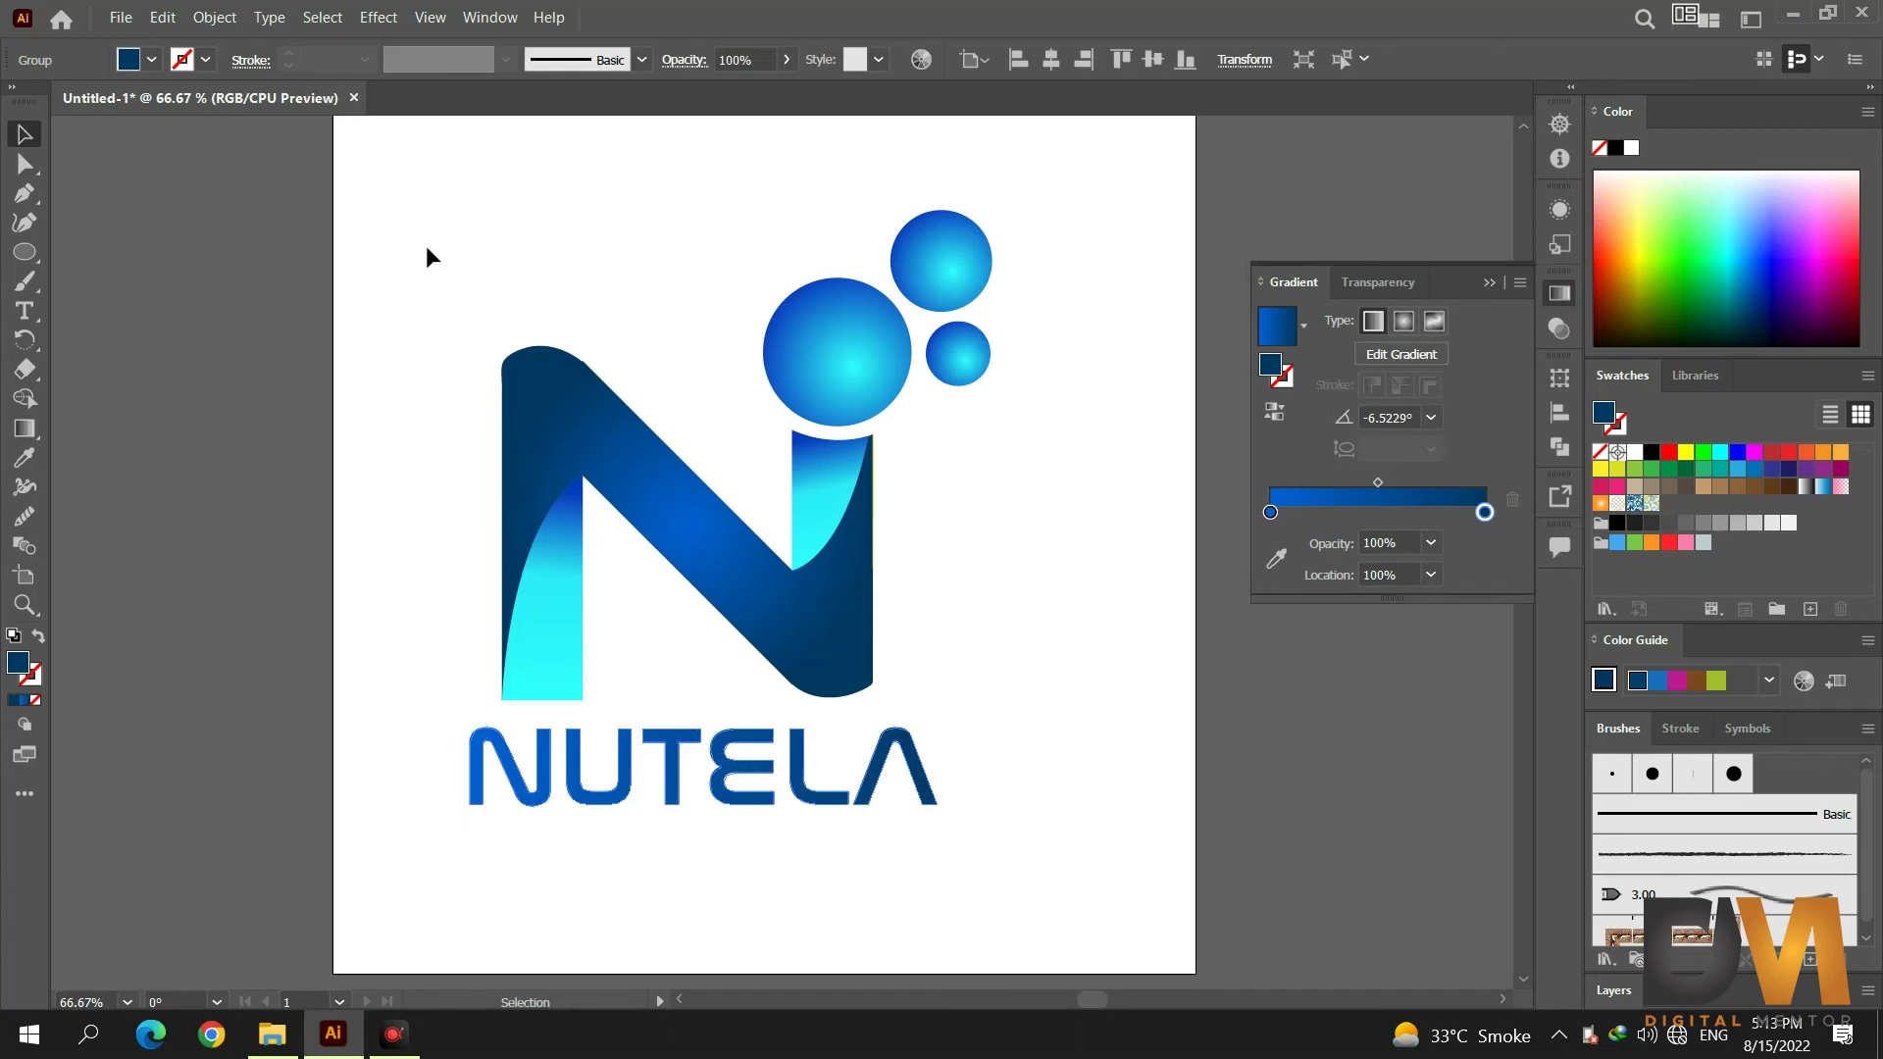
left_click(1488, 283)
Add the text "Your Tagline Here" below the NUTELA wordmark.
scroll(879, 426, "down", 2)
key("t")
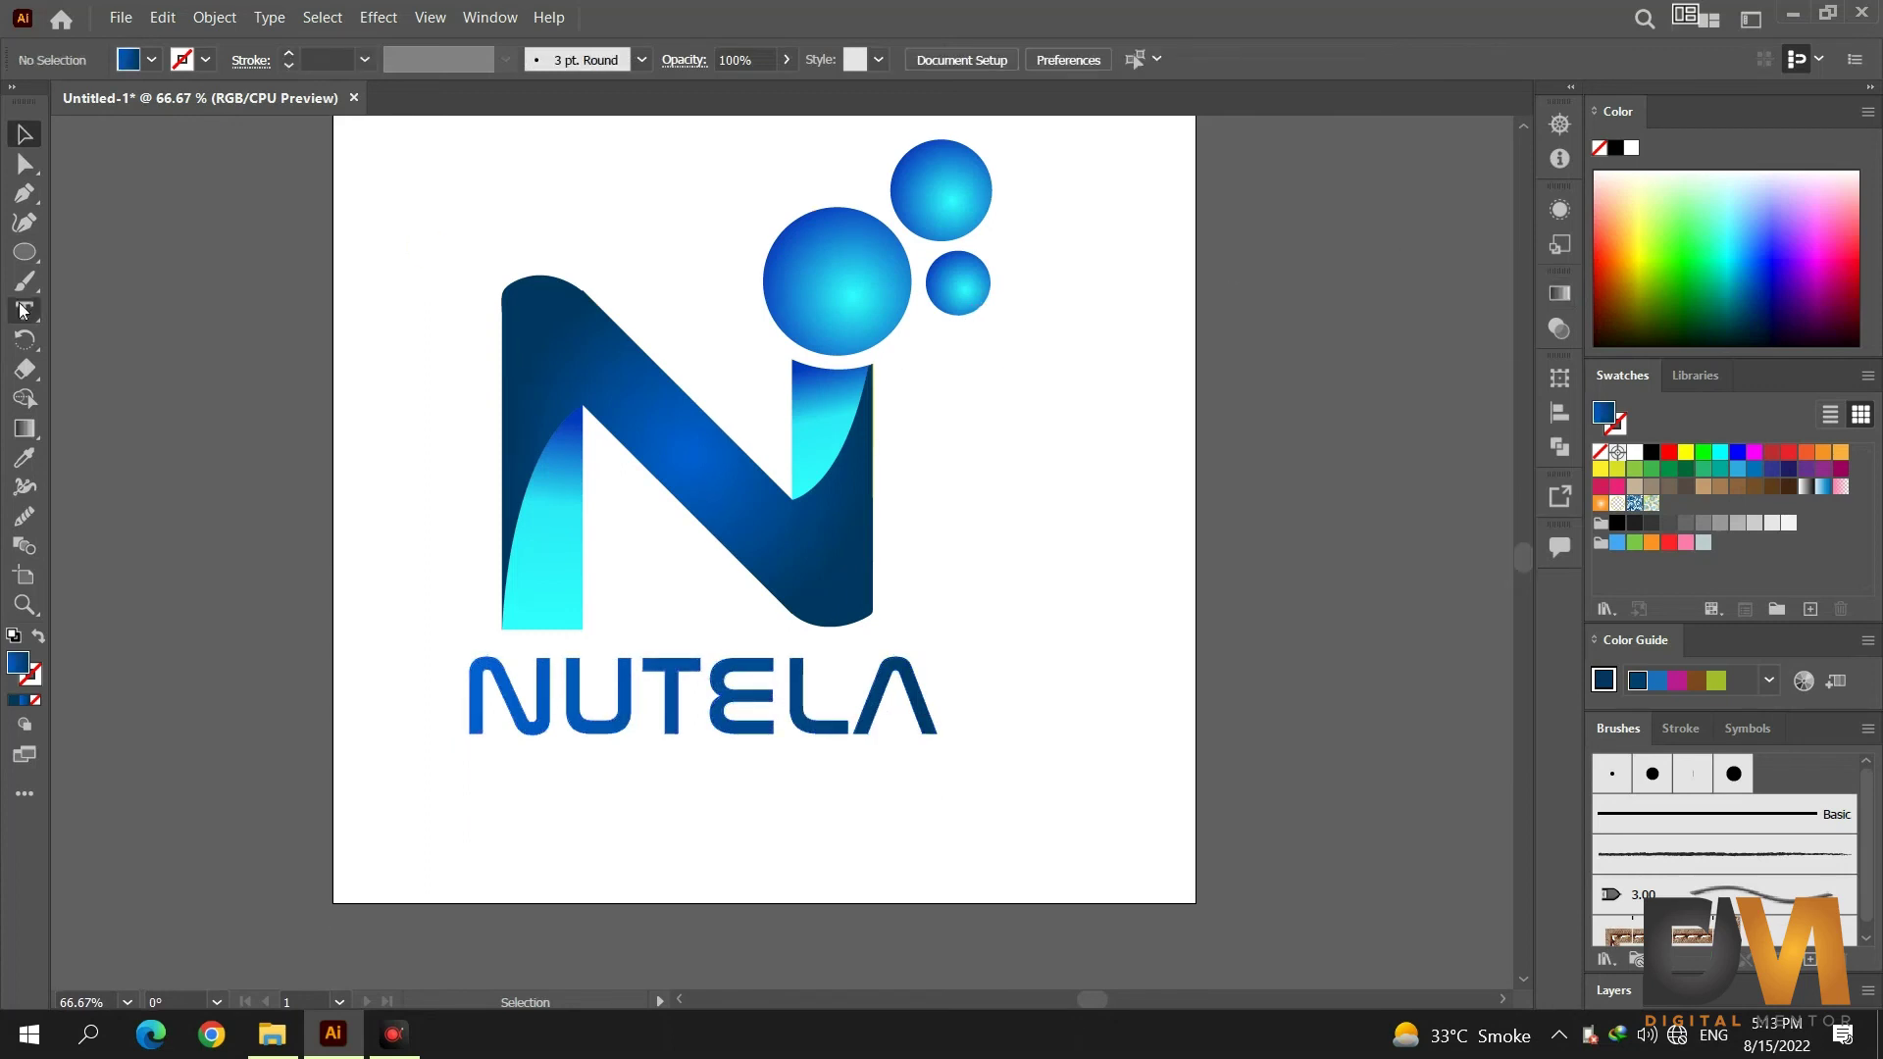
left_click(488, 797)
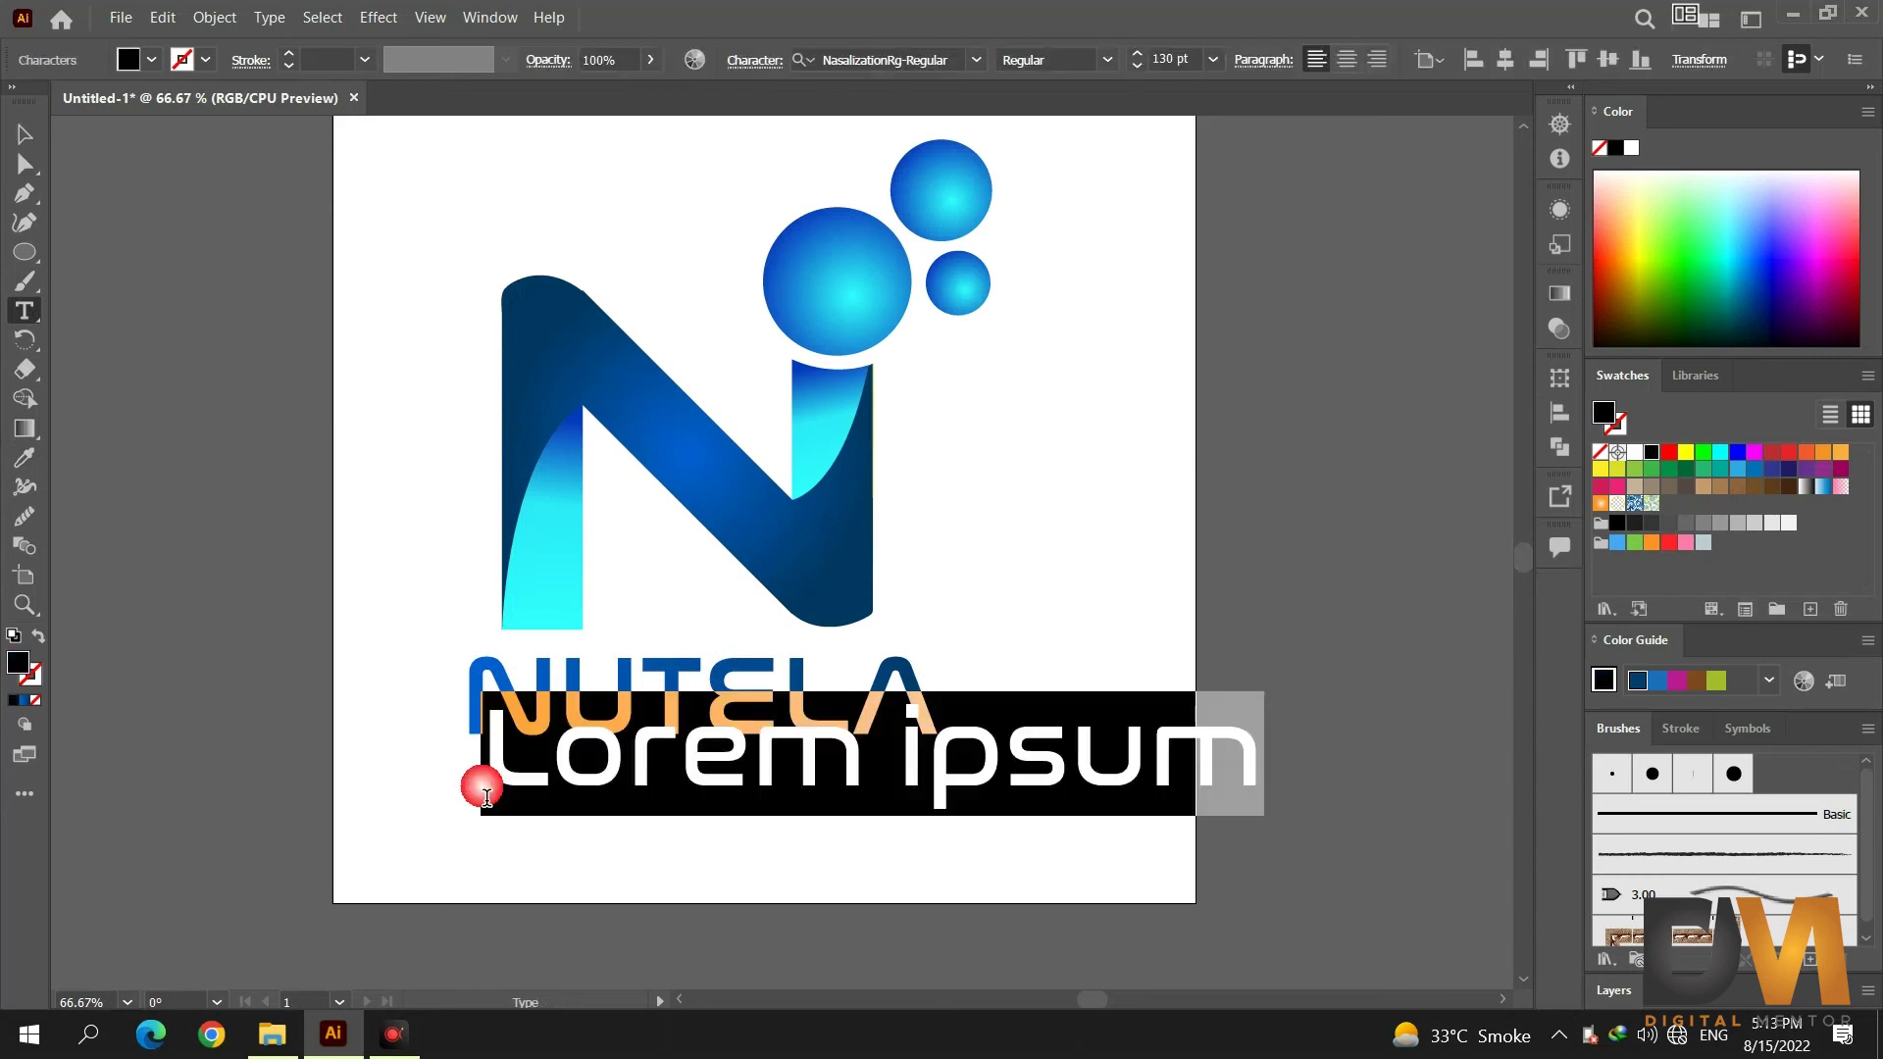
type("Your ")
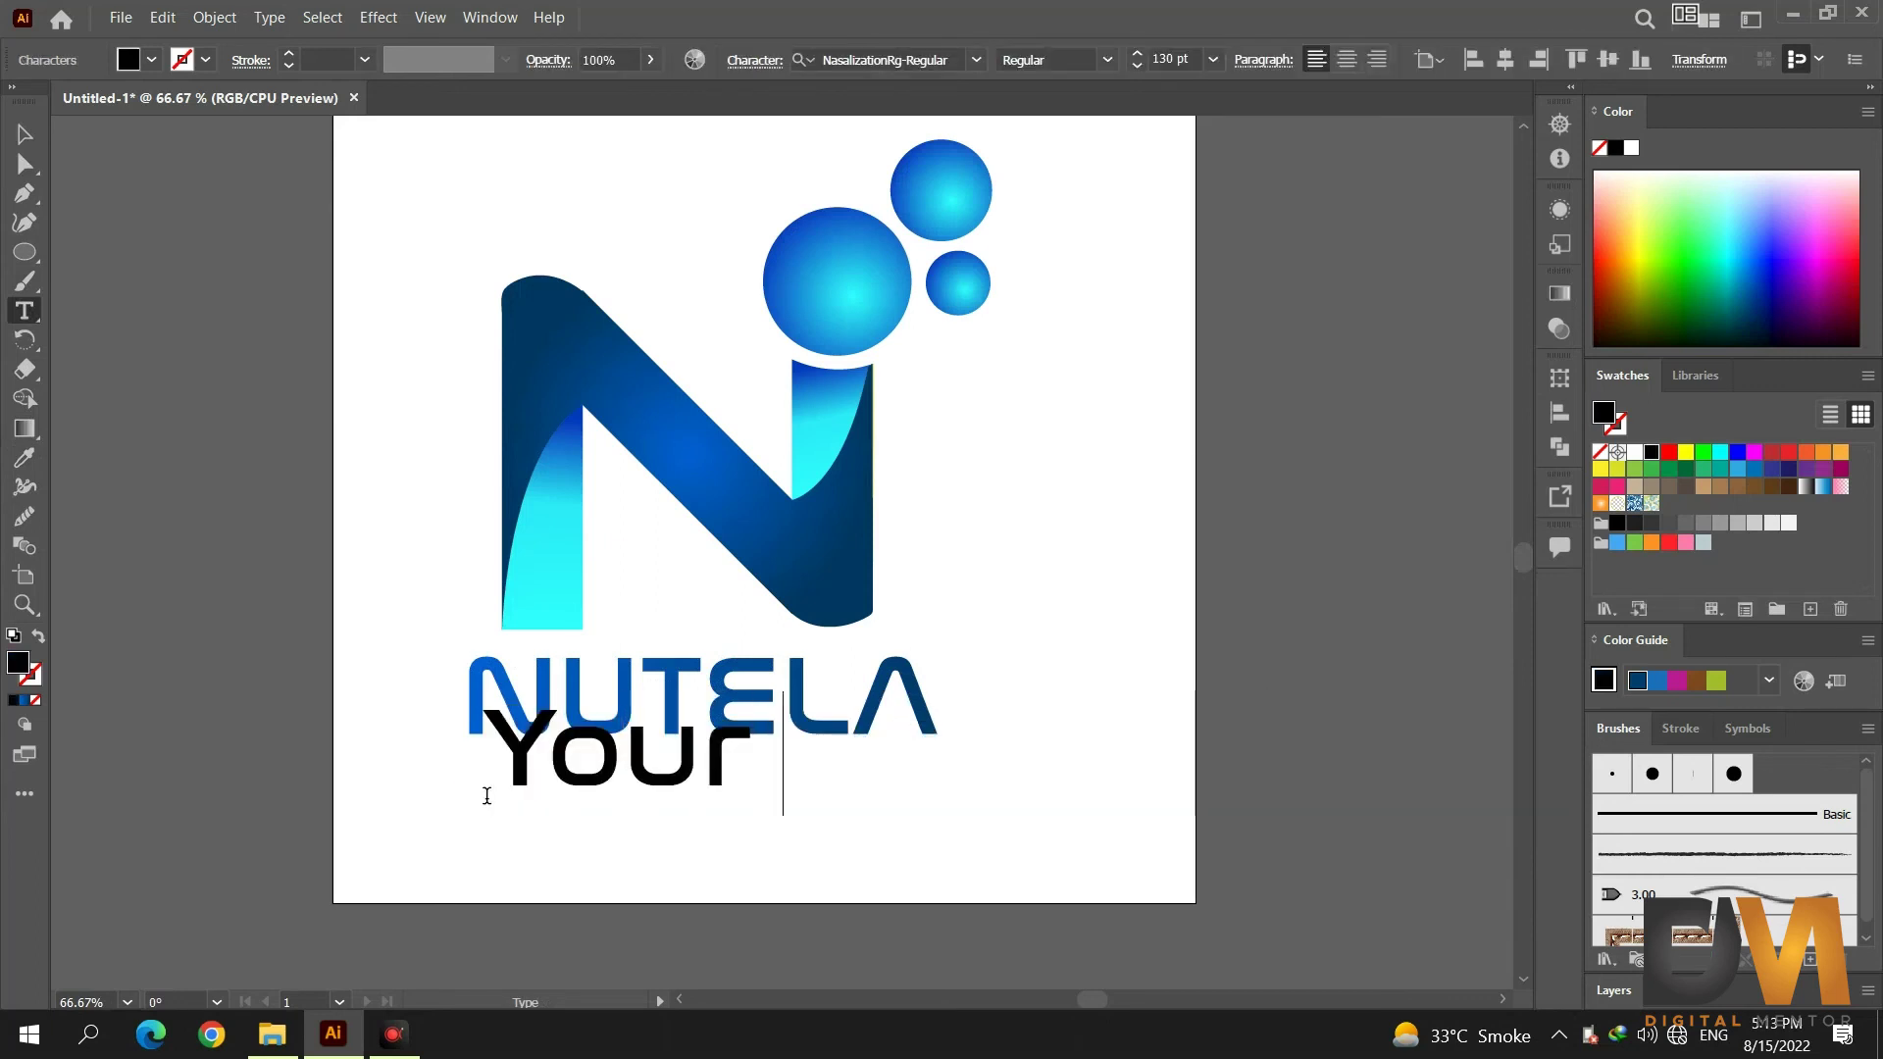
type("Tagline Here")
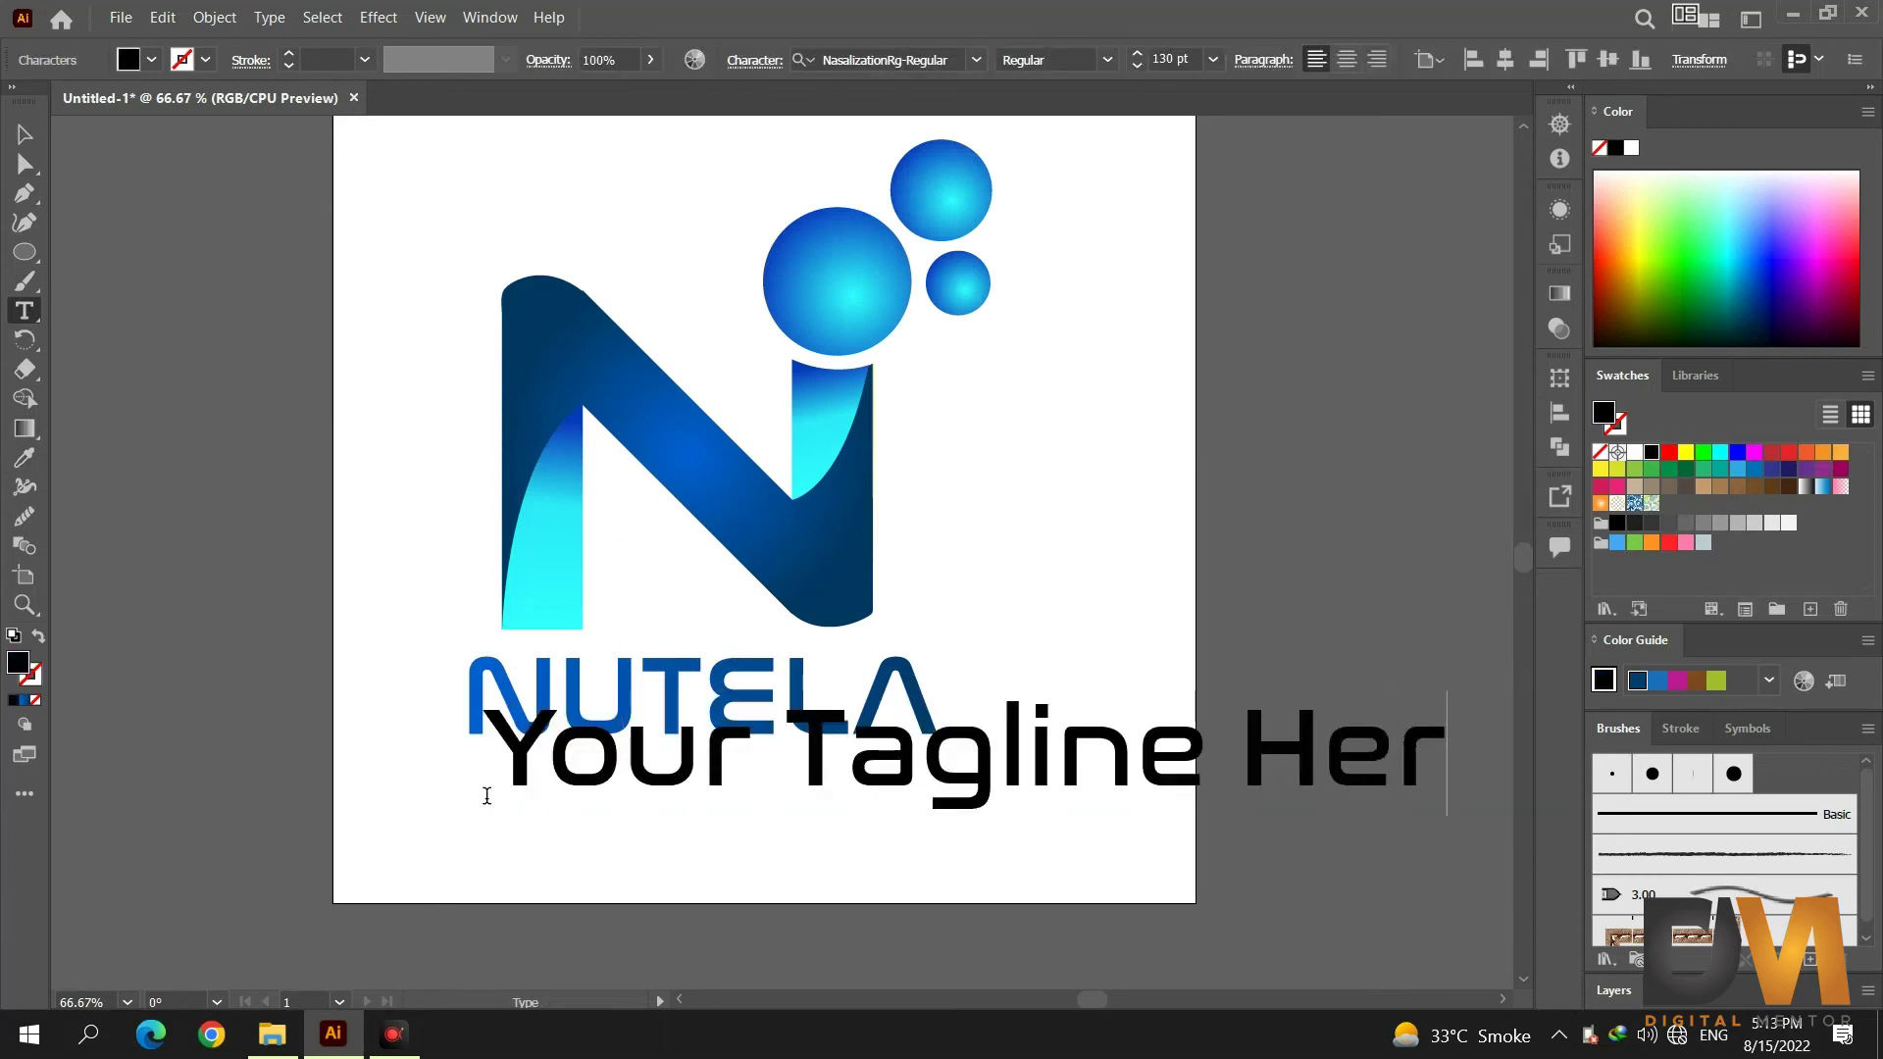
Set the whole tagline text to Metropolis Medium at 36 pt.
key("ctrl+a")
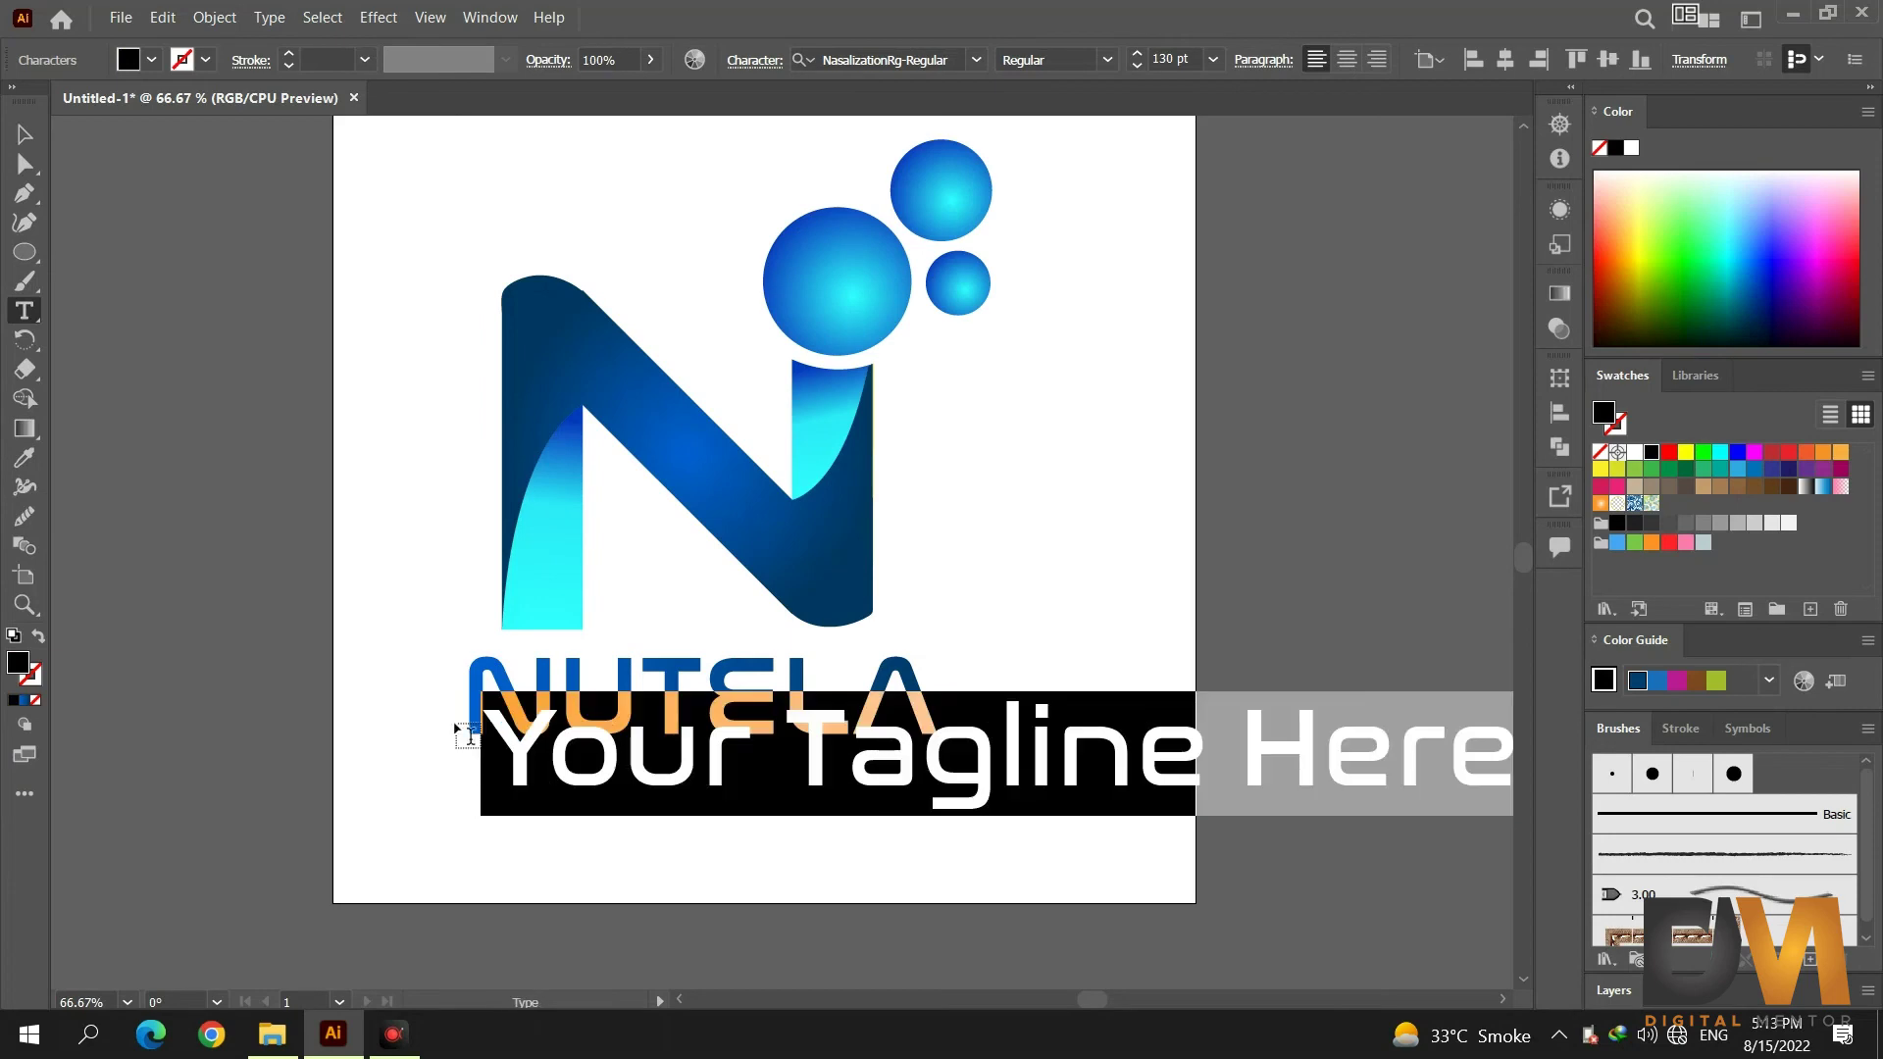
left_click(978, 60)
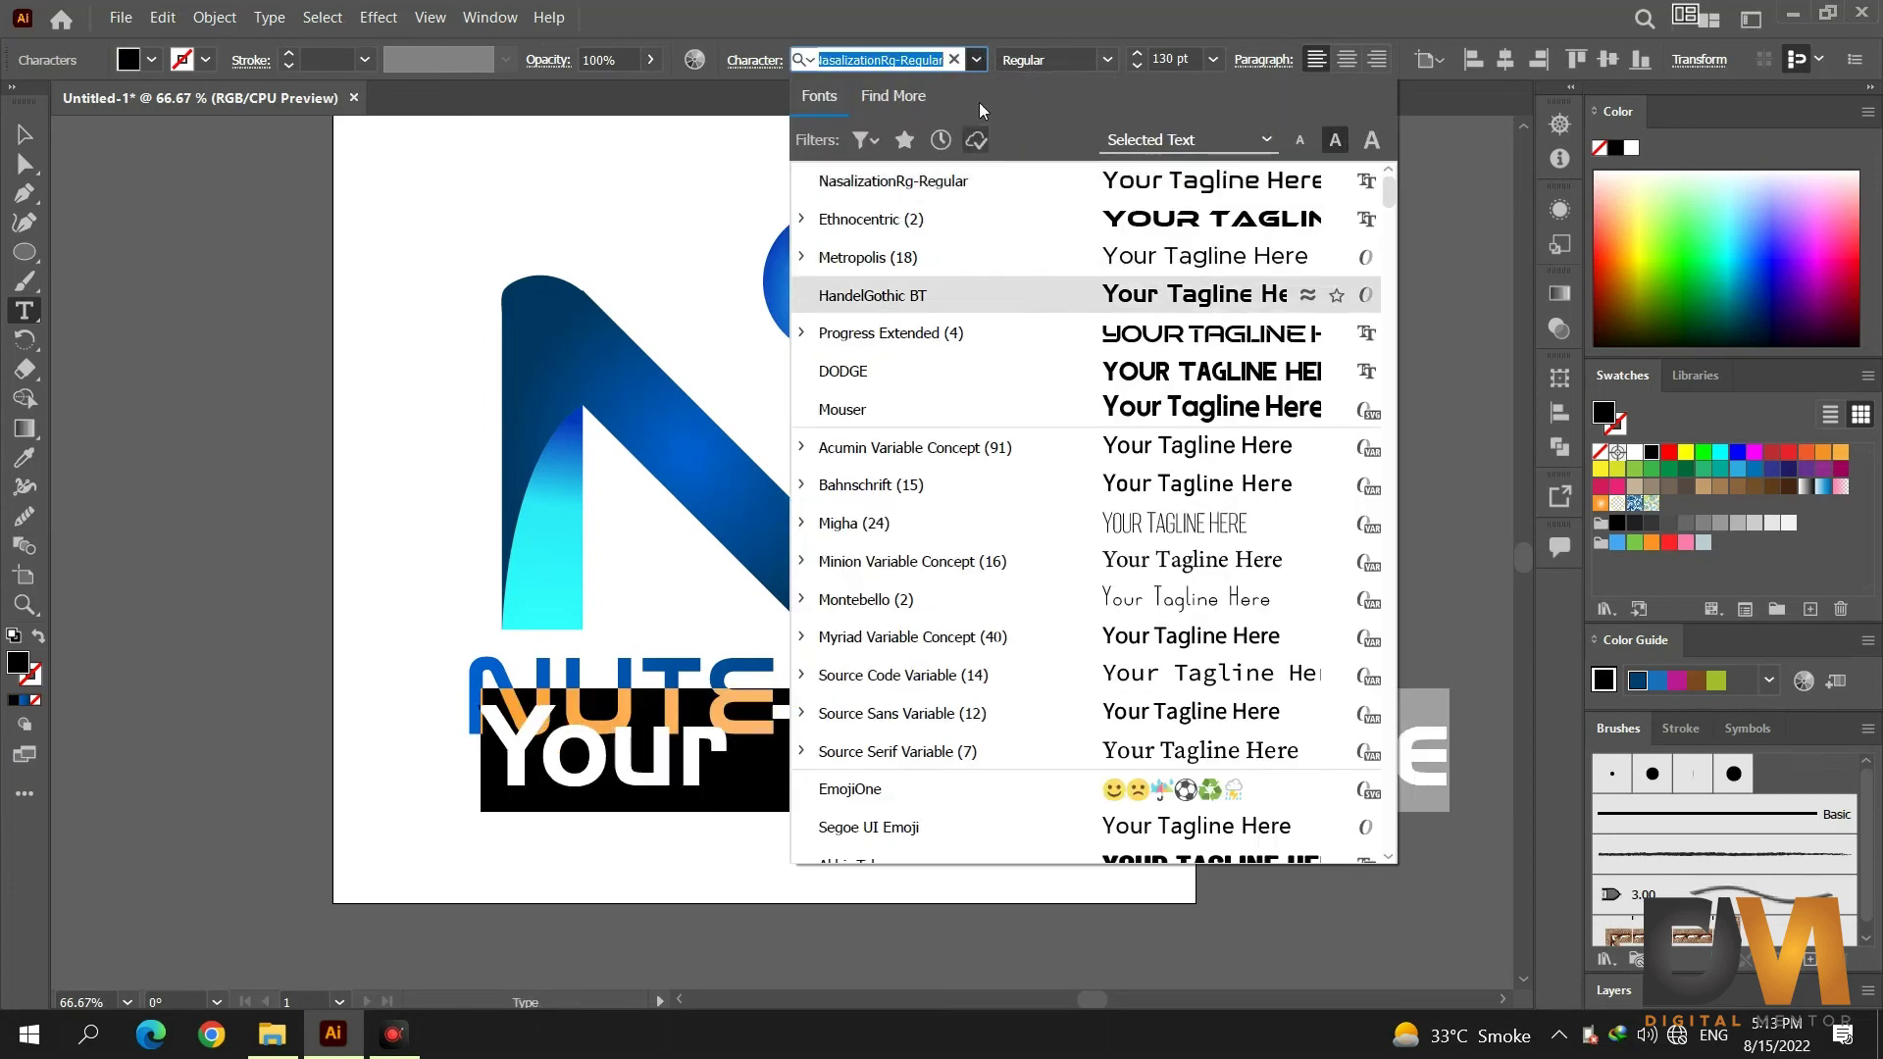
type("metro")
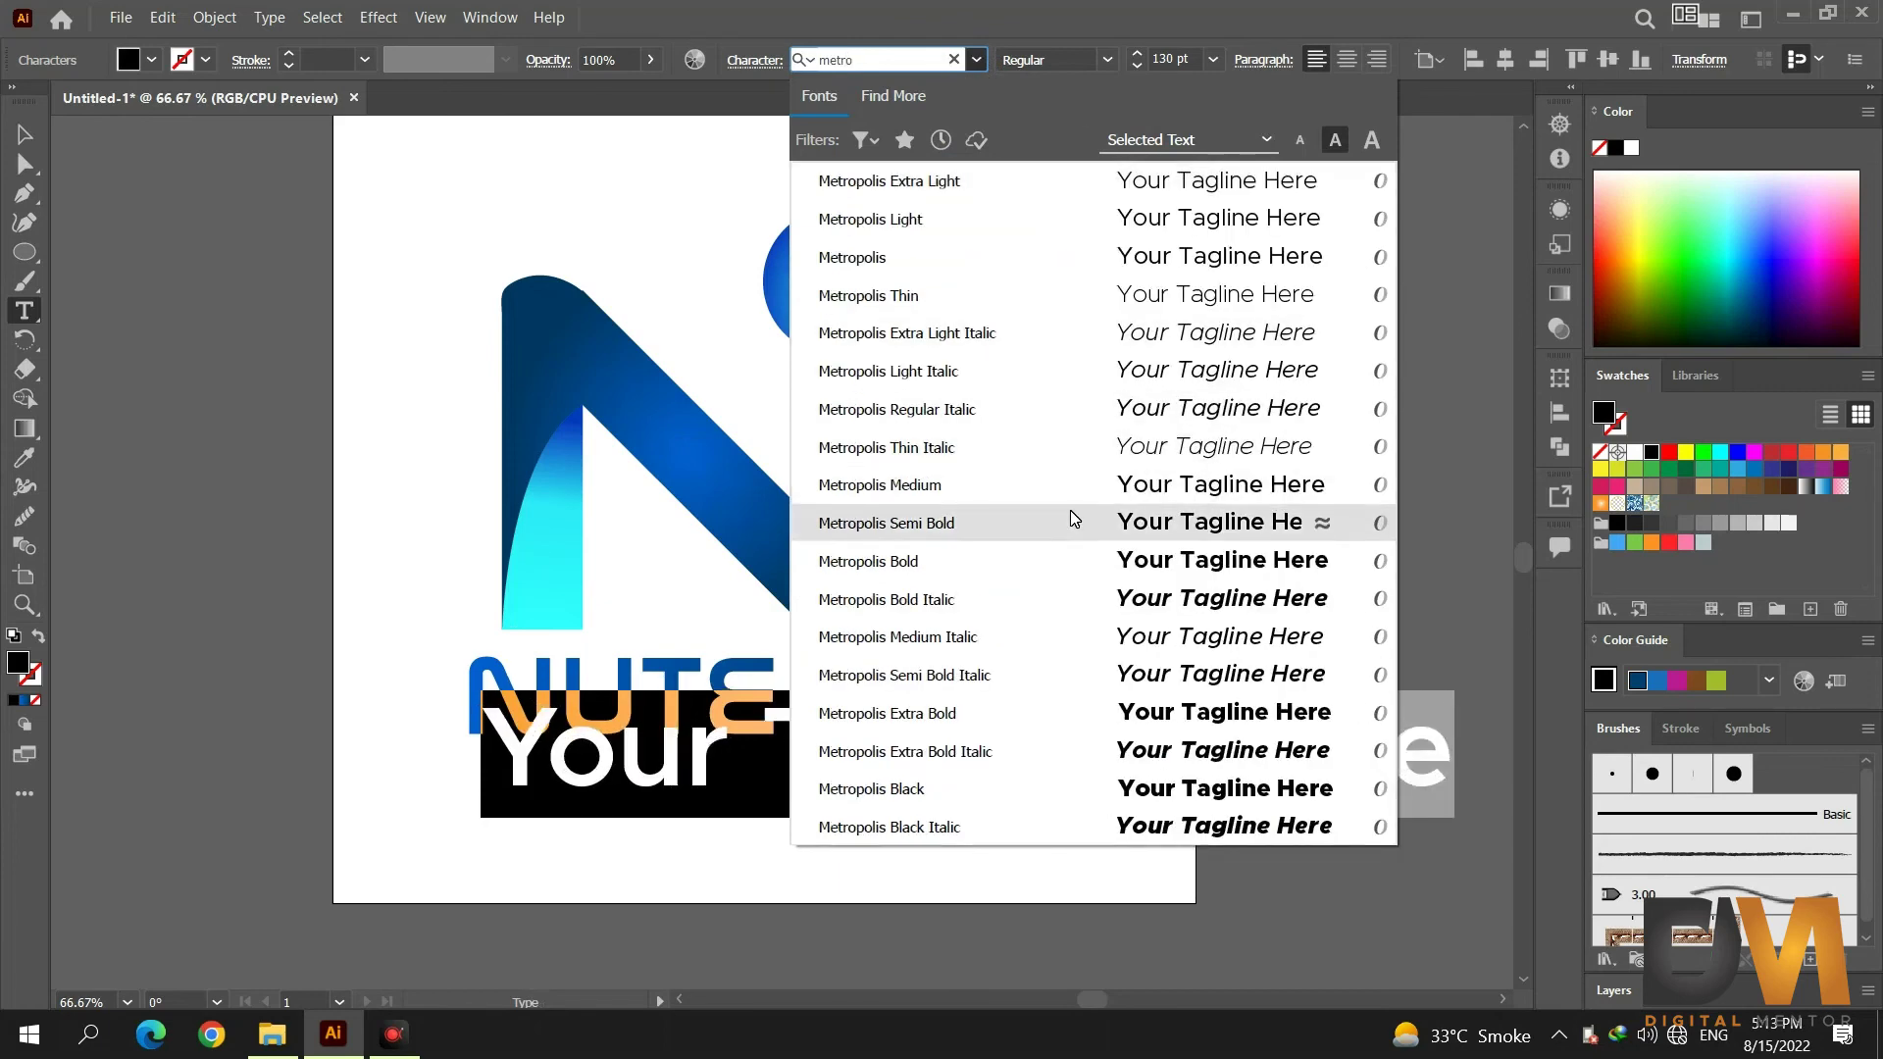
left_click(1069, 483)
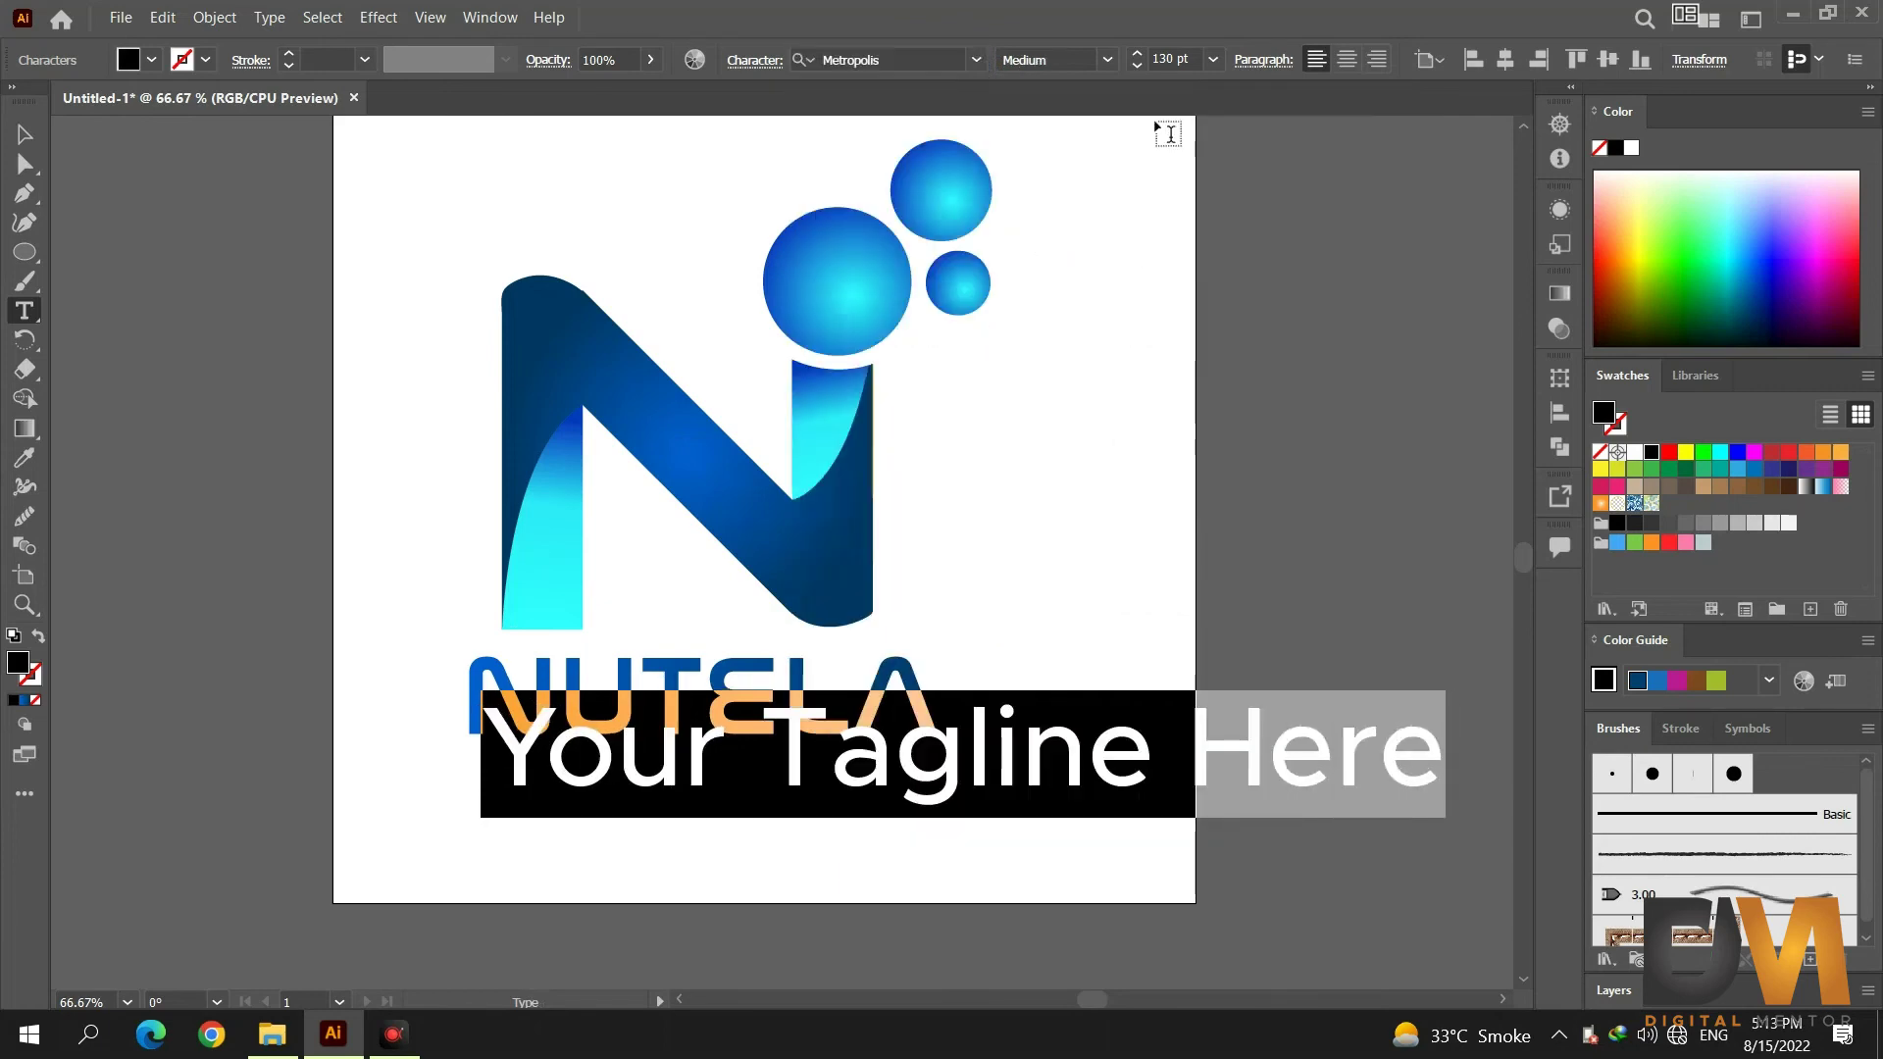
left_click(1213, 61)
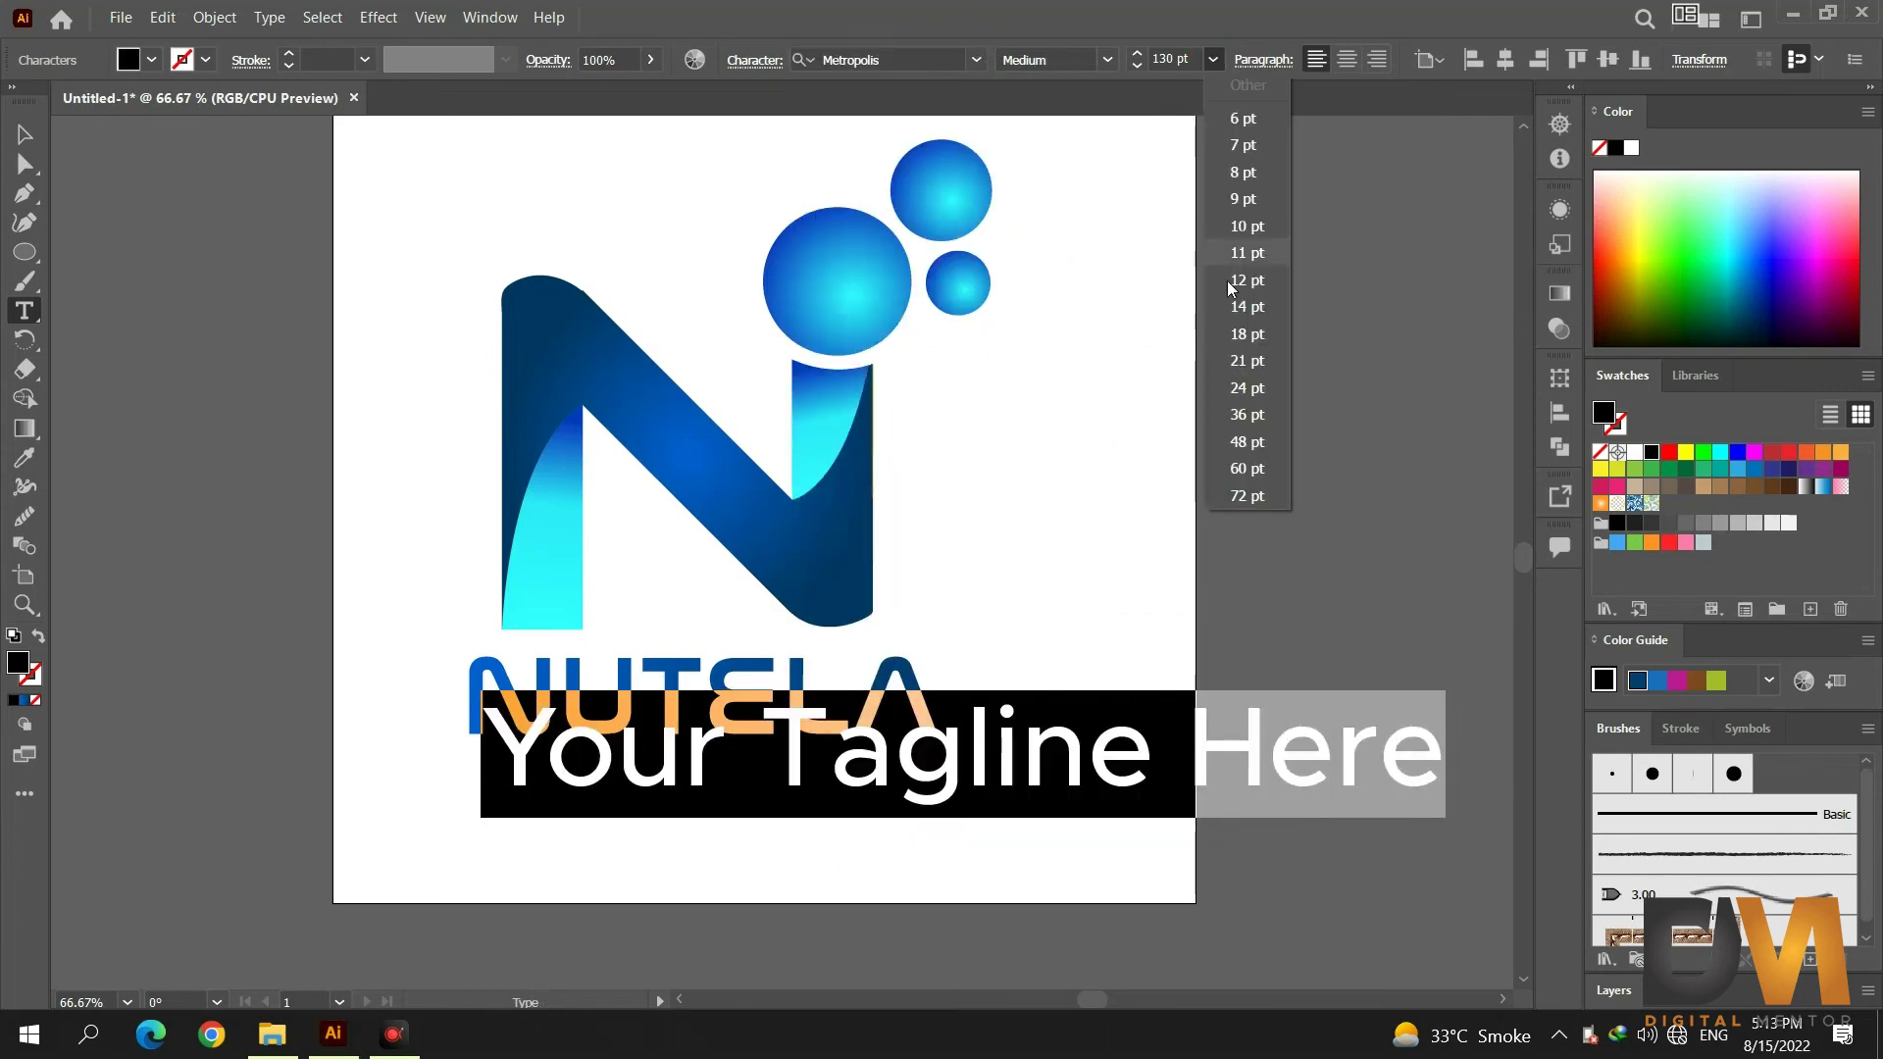
left_click(1247, 414)
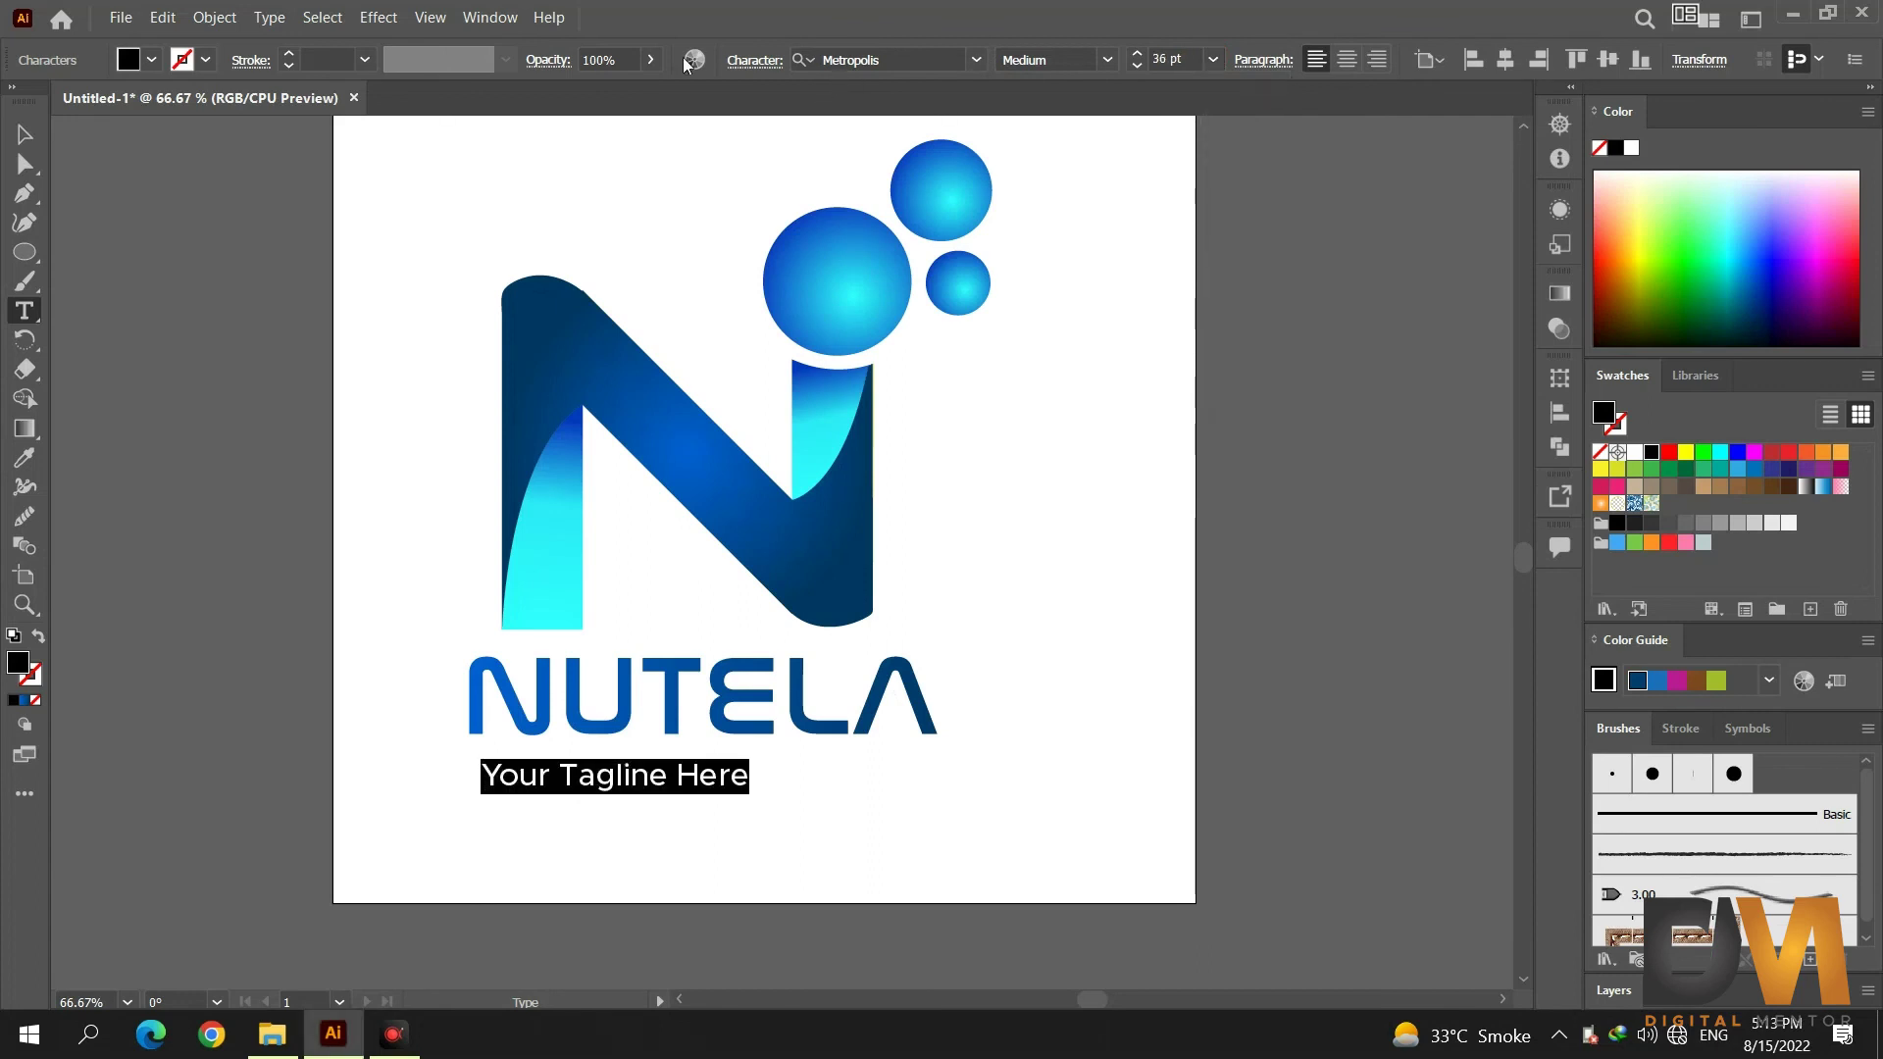
Set the tagline's tracking to 400 and move it up and left to sit directly beneath the NUTELA wordmark.
left_click(754, 62)
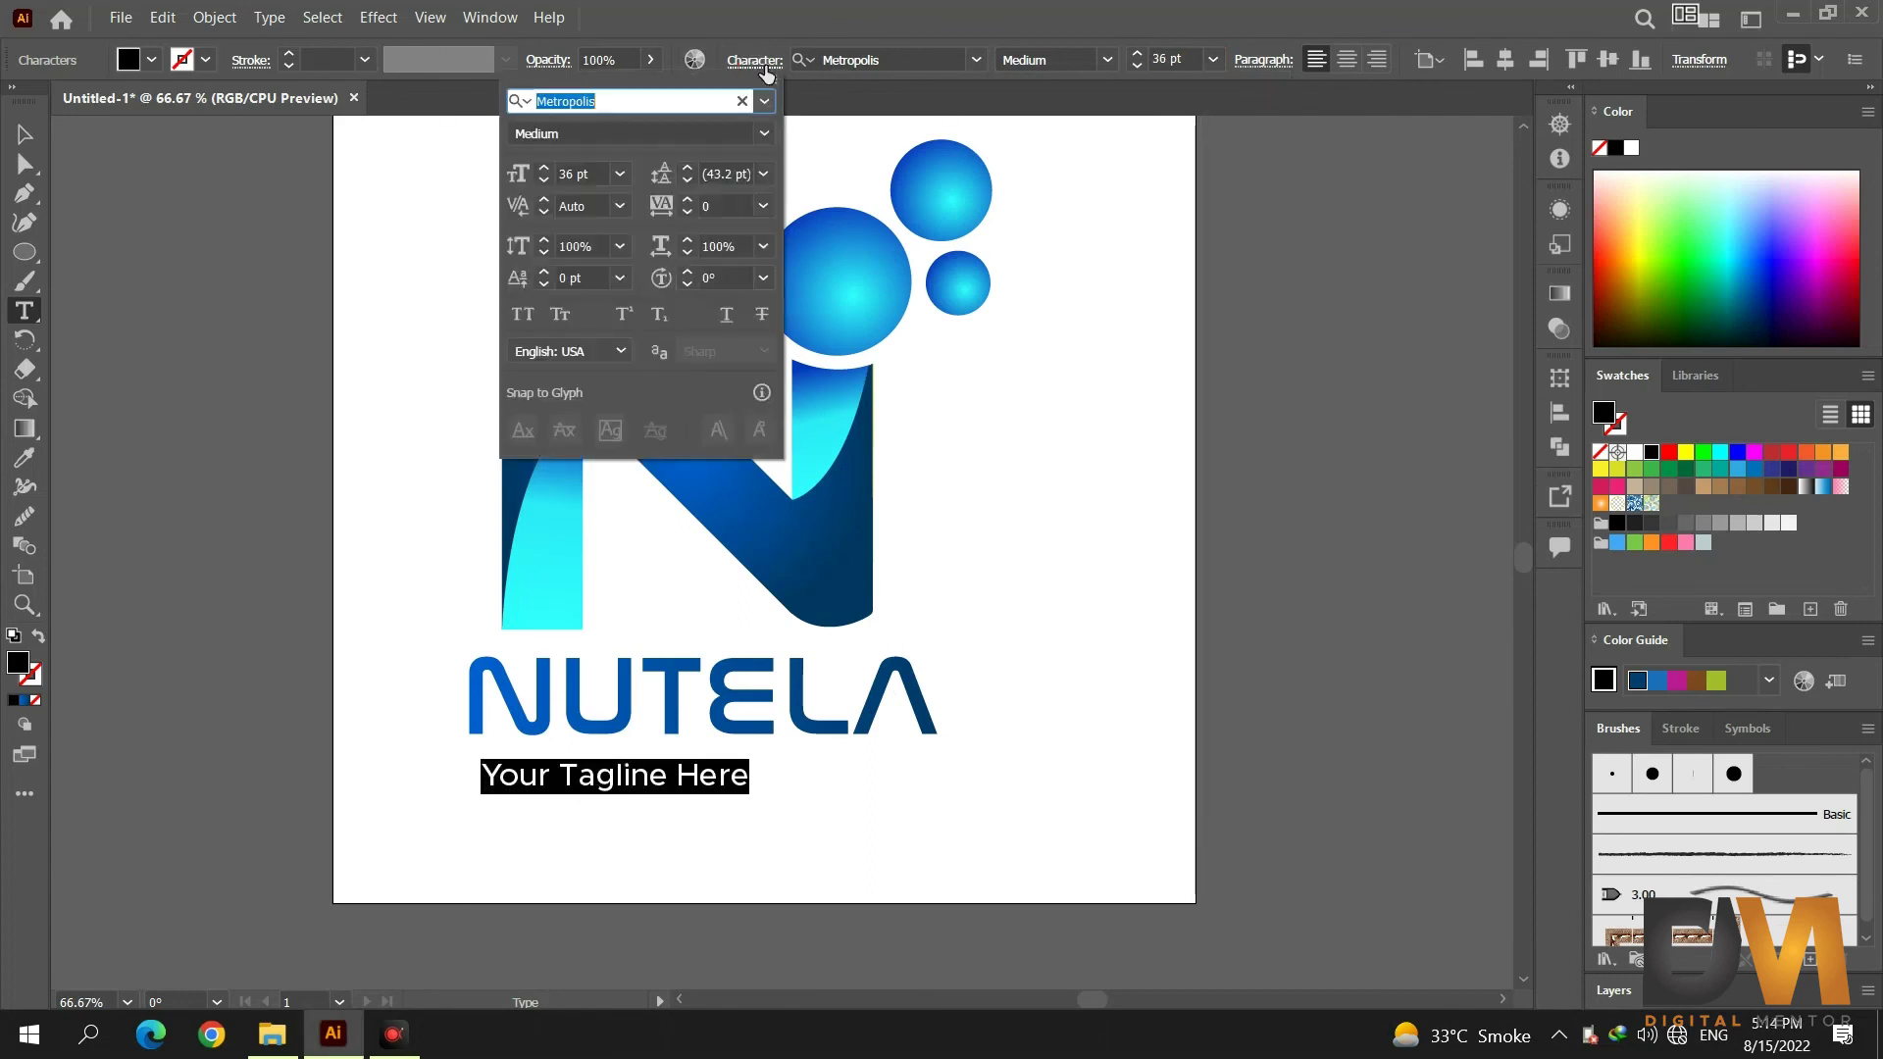
left_click(715, 208)
type("400")
key("Return")
left_click(25, 134)
left_click_drag(692, 787, 673, 776)
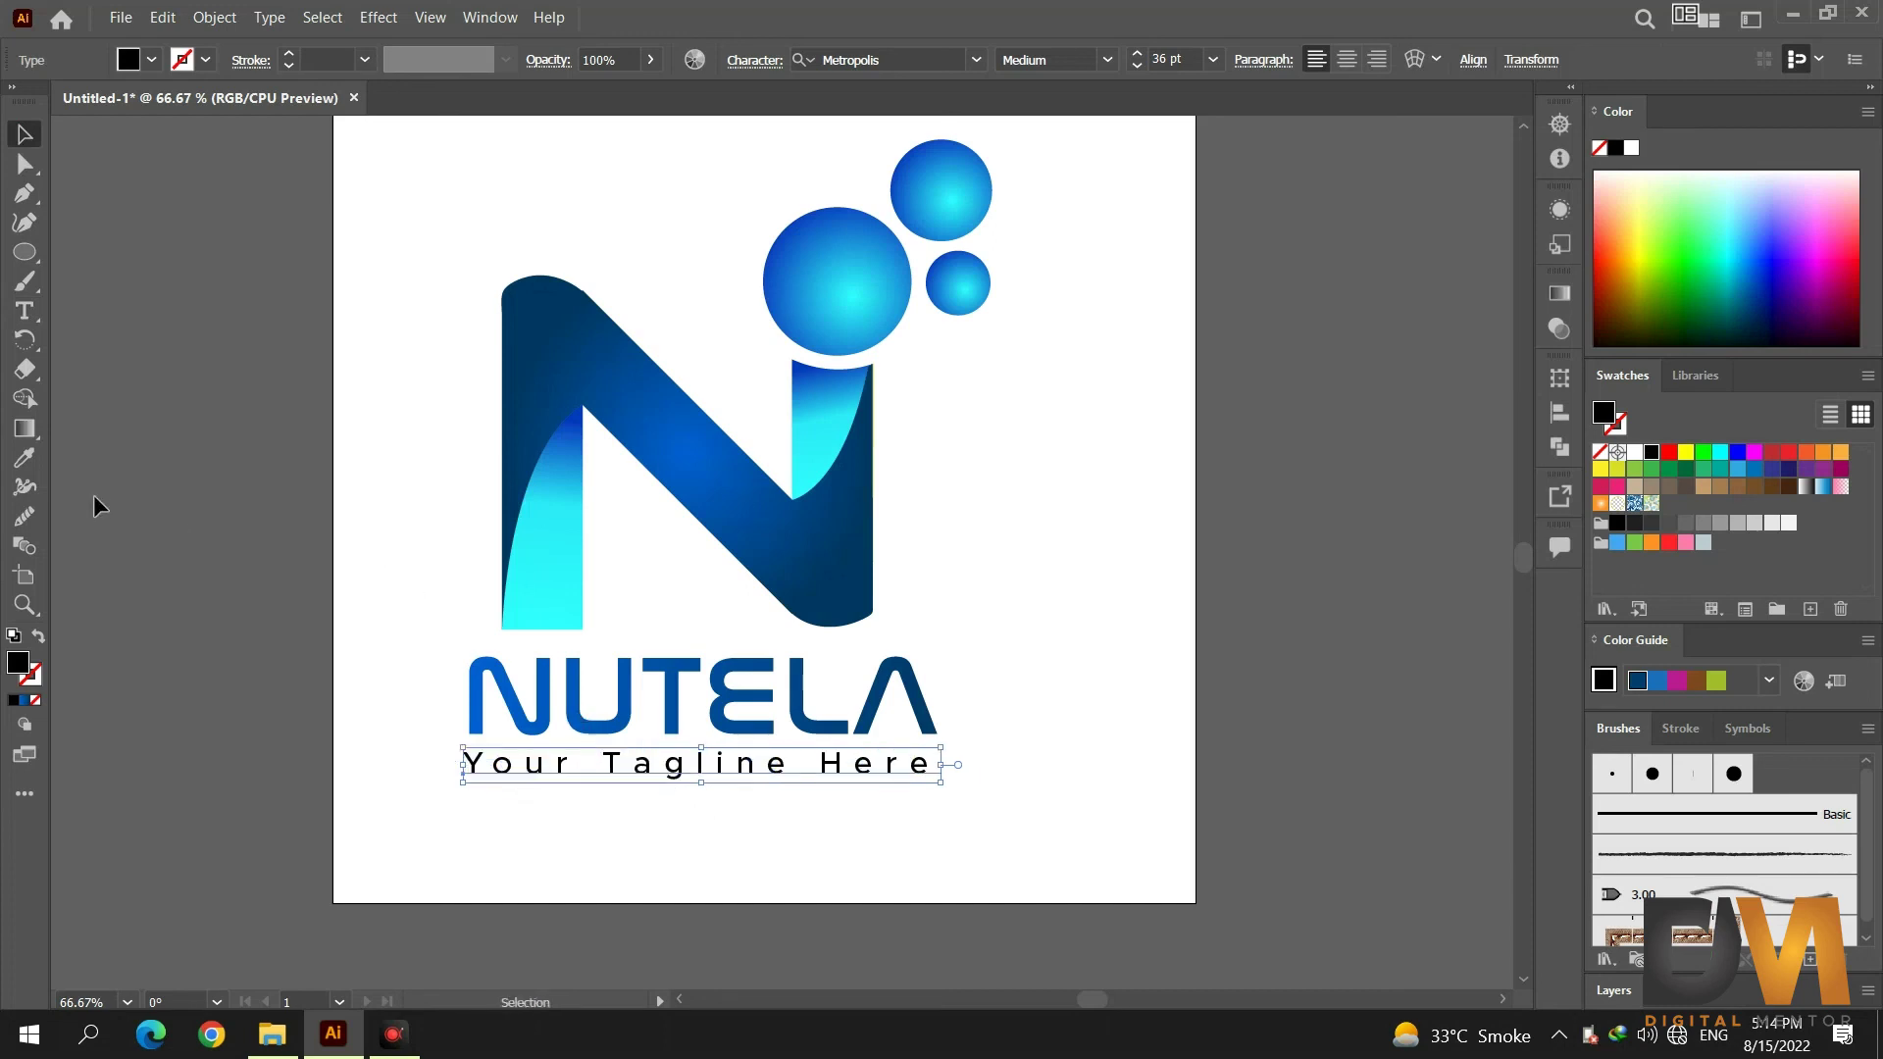
Change the tagline's font style to Semi Bold and fill its text with a medium gray swatch.
left_click(24, 311)
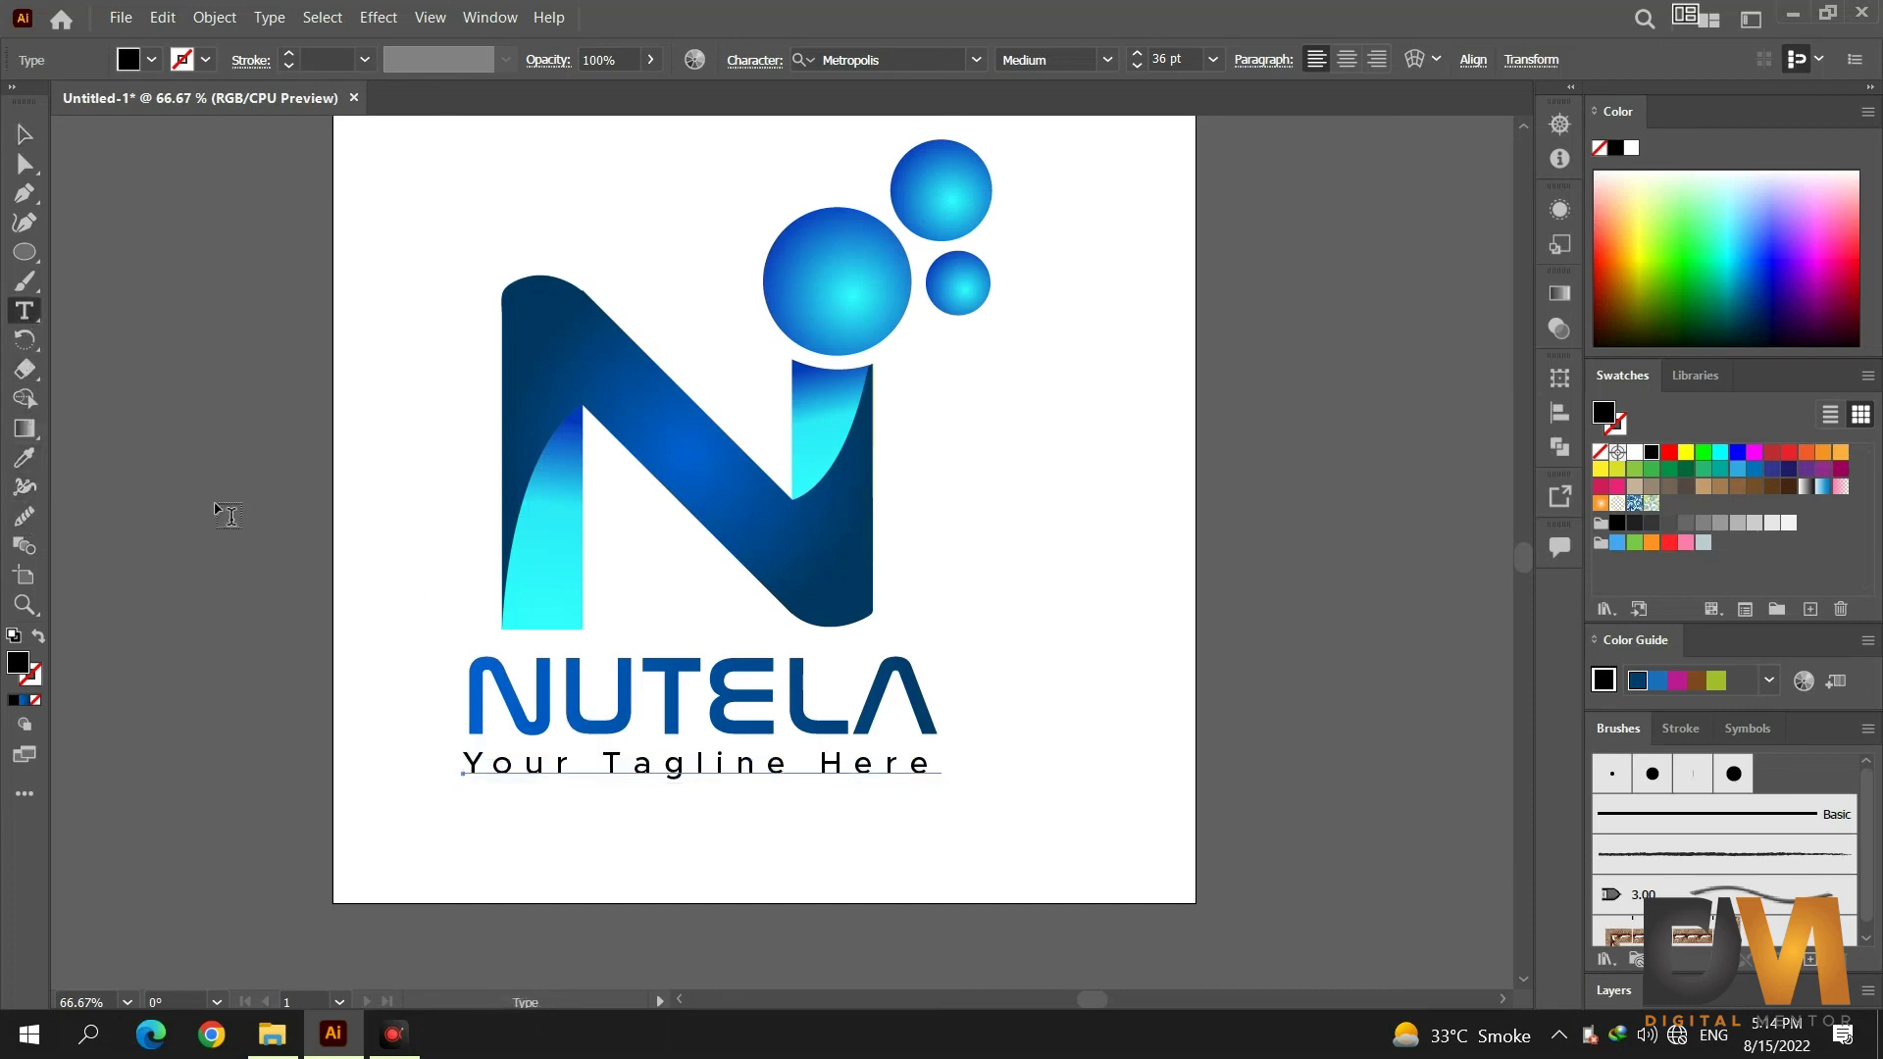
left_click_drag(461, 764, 959, 765)
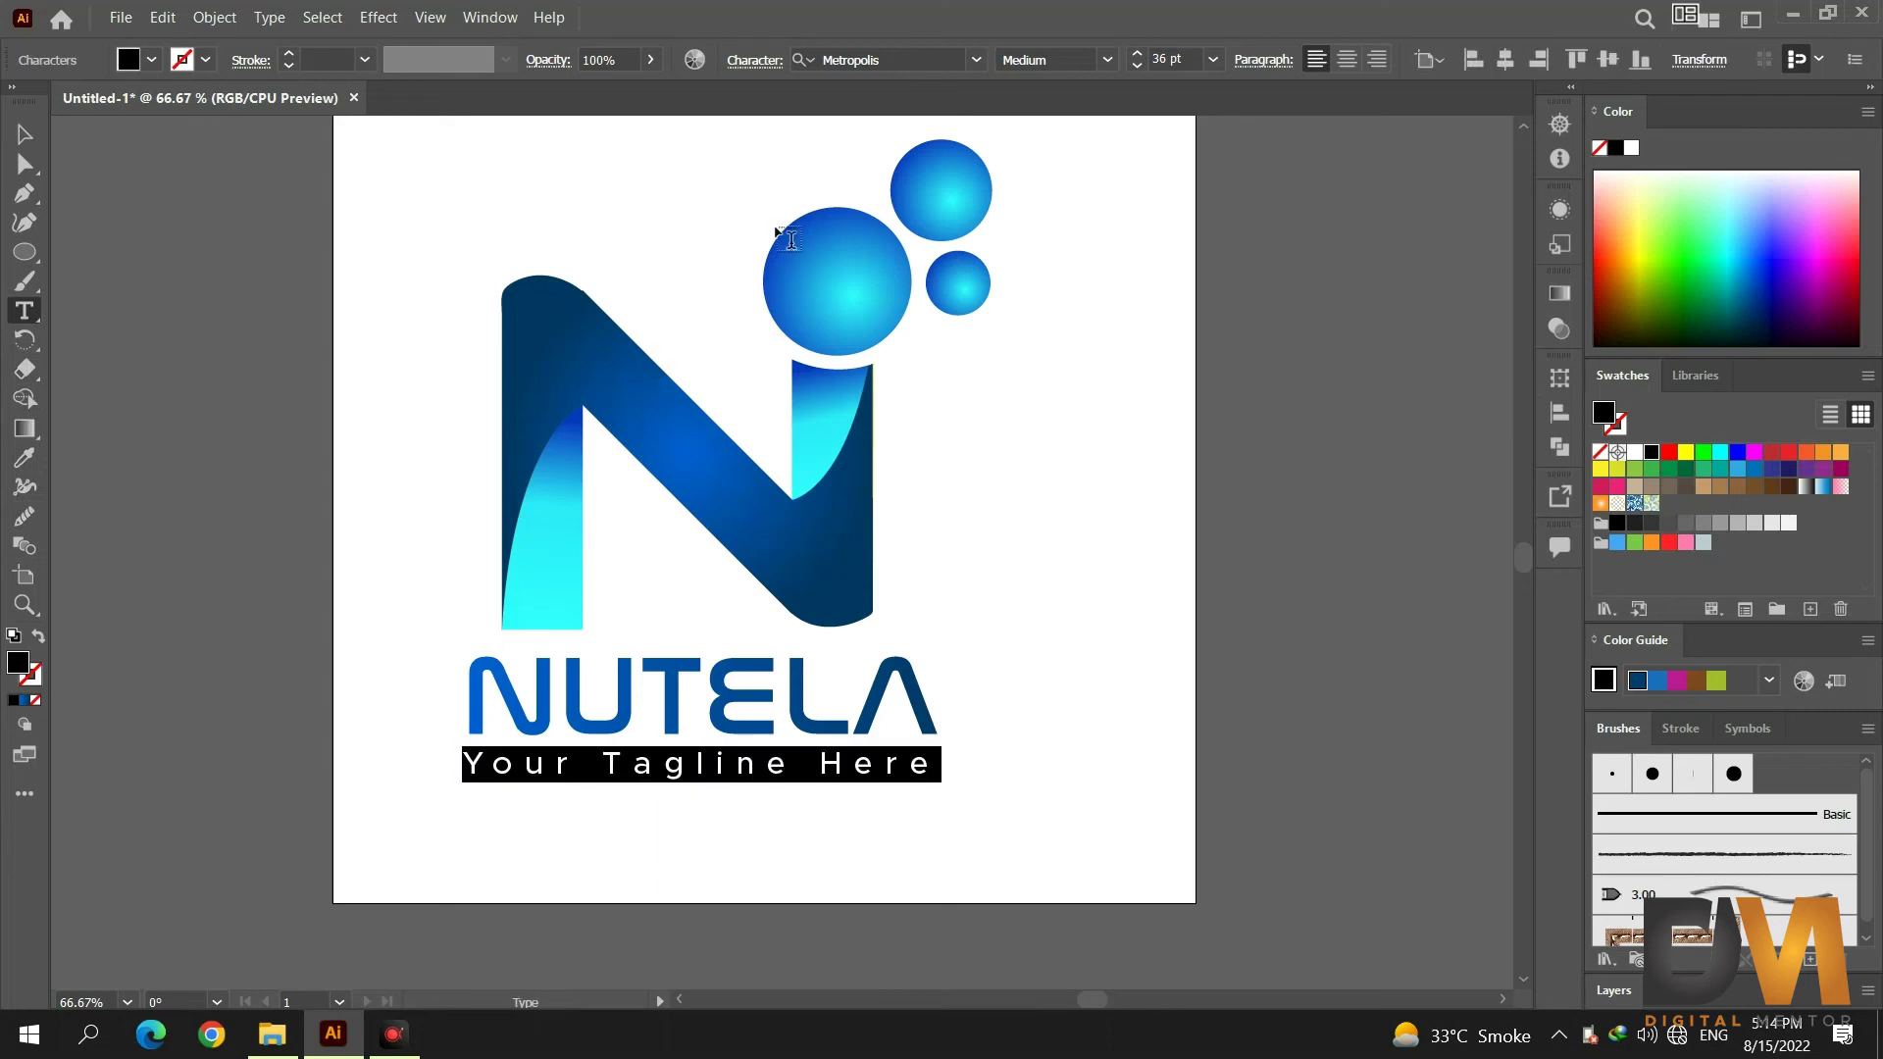
left_click(1108, 60)
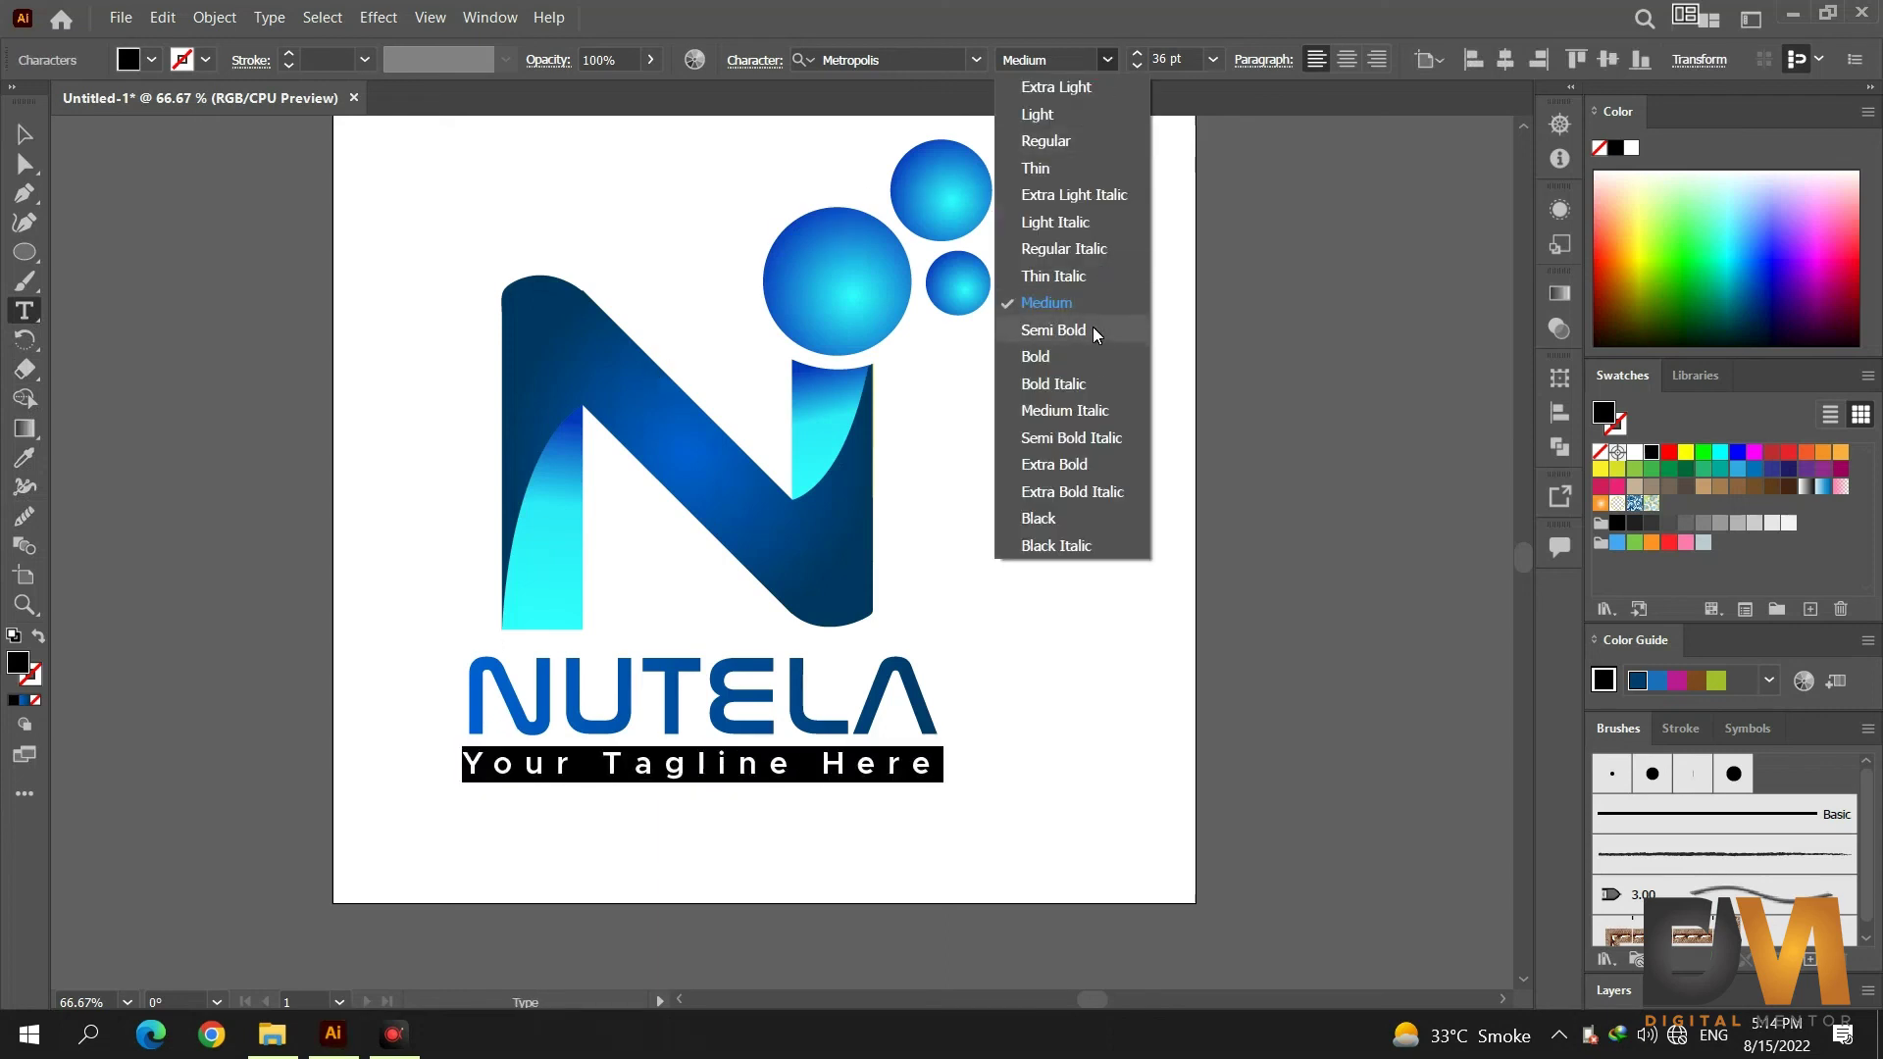
left_click(1093, 330)
left_click(1704, 526)
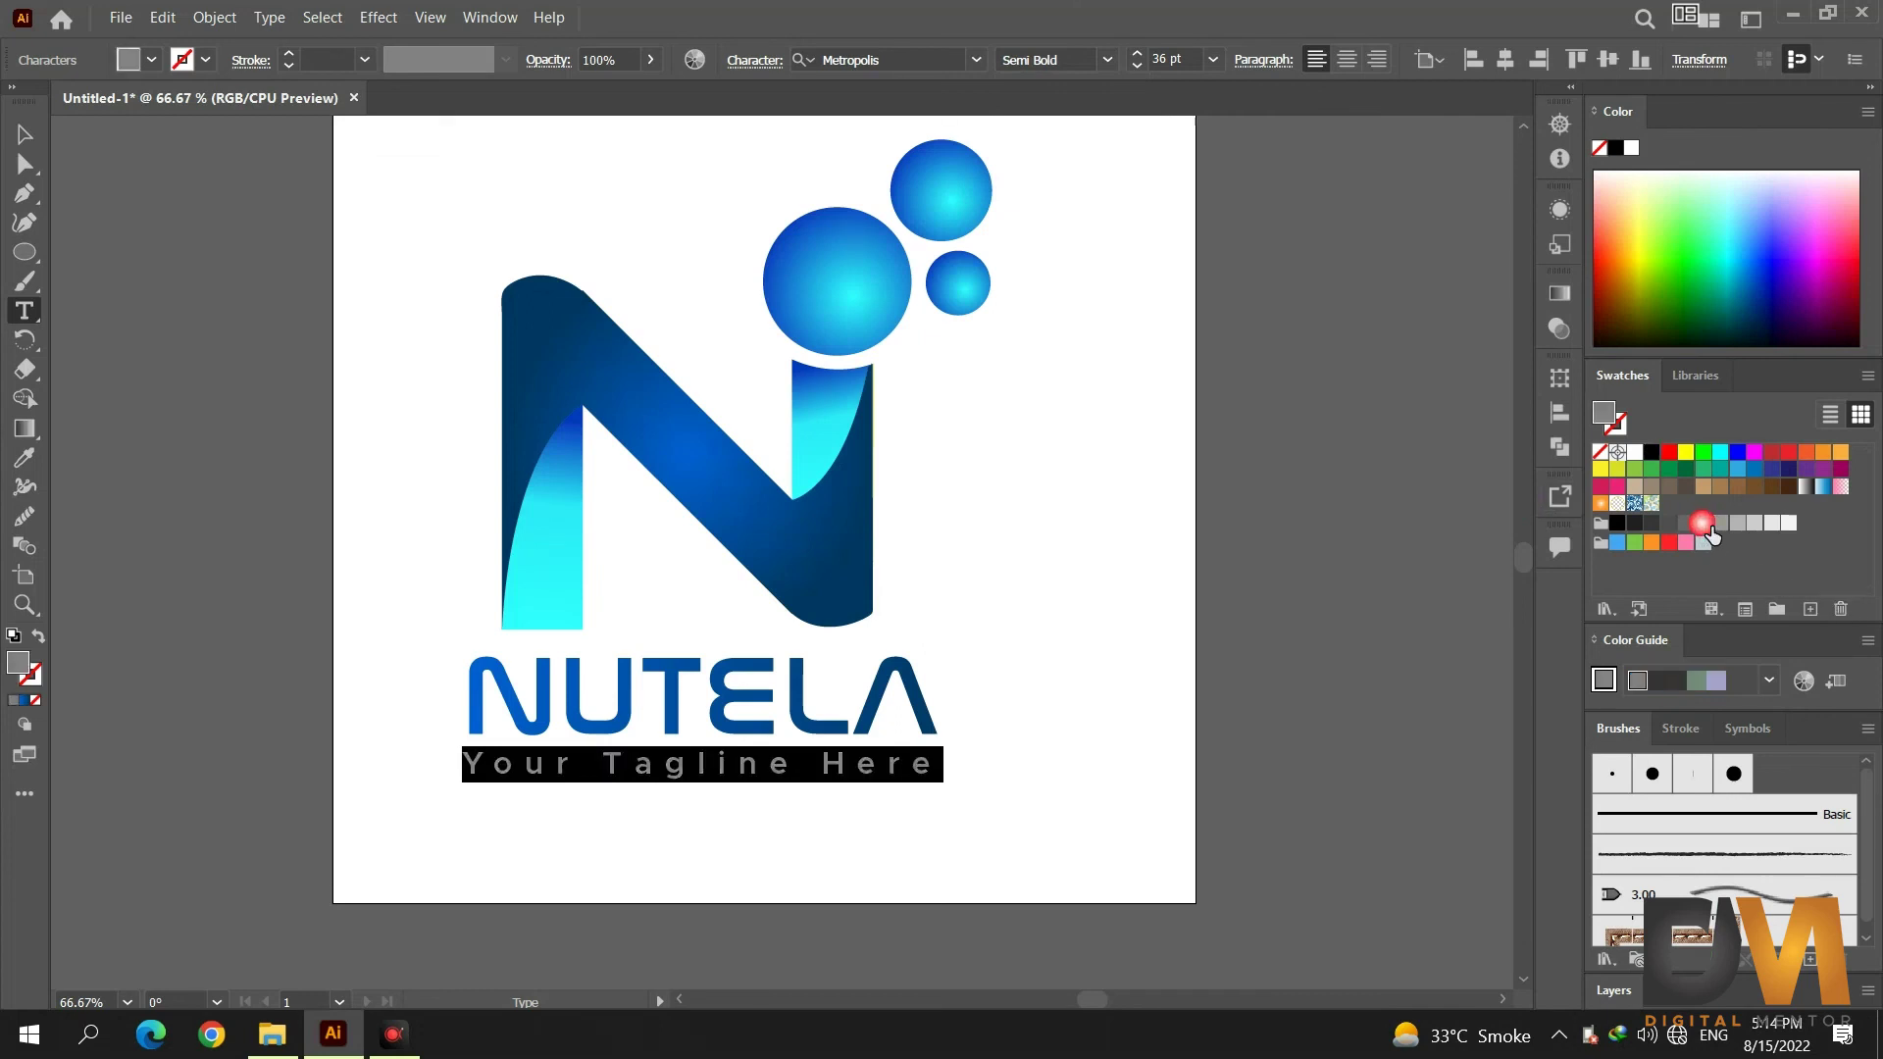